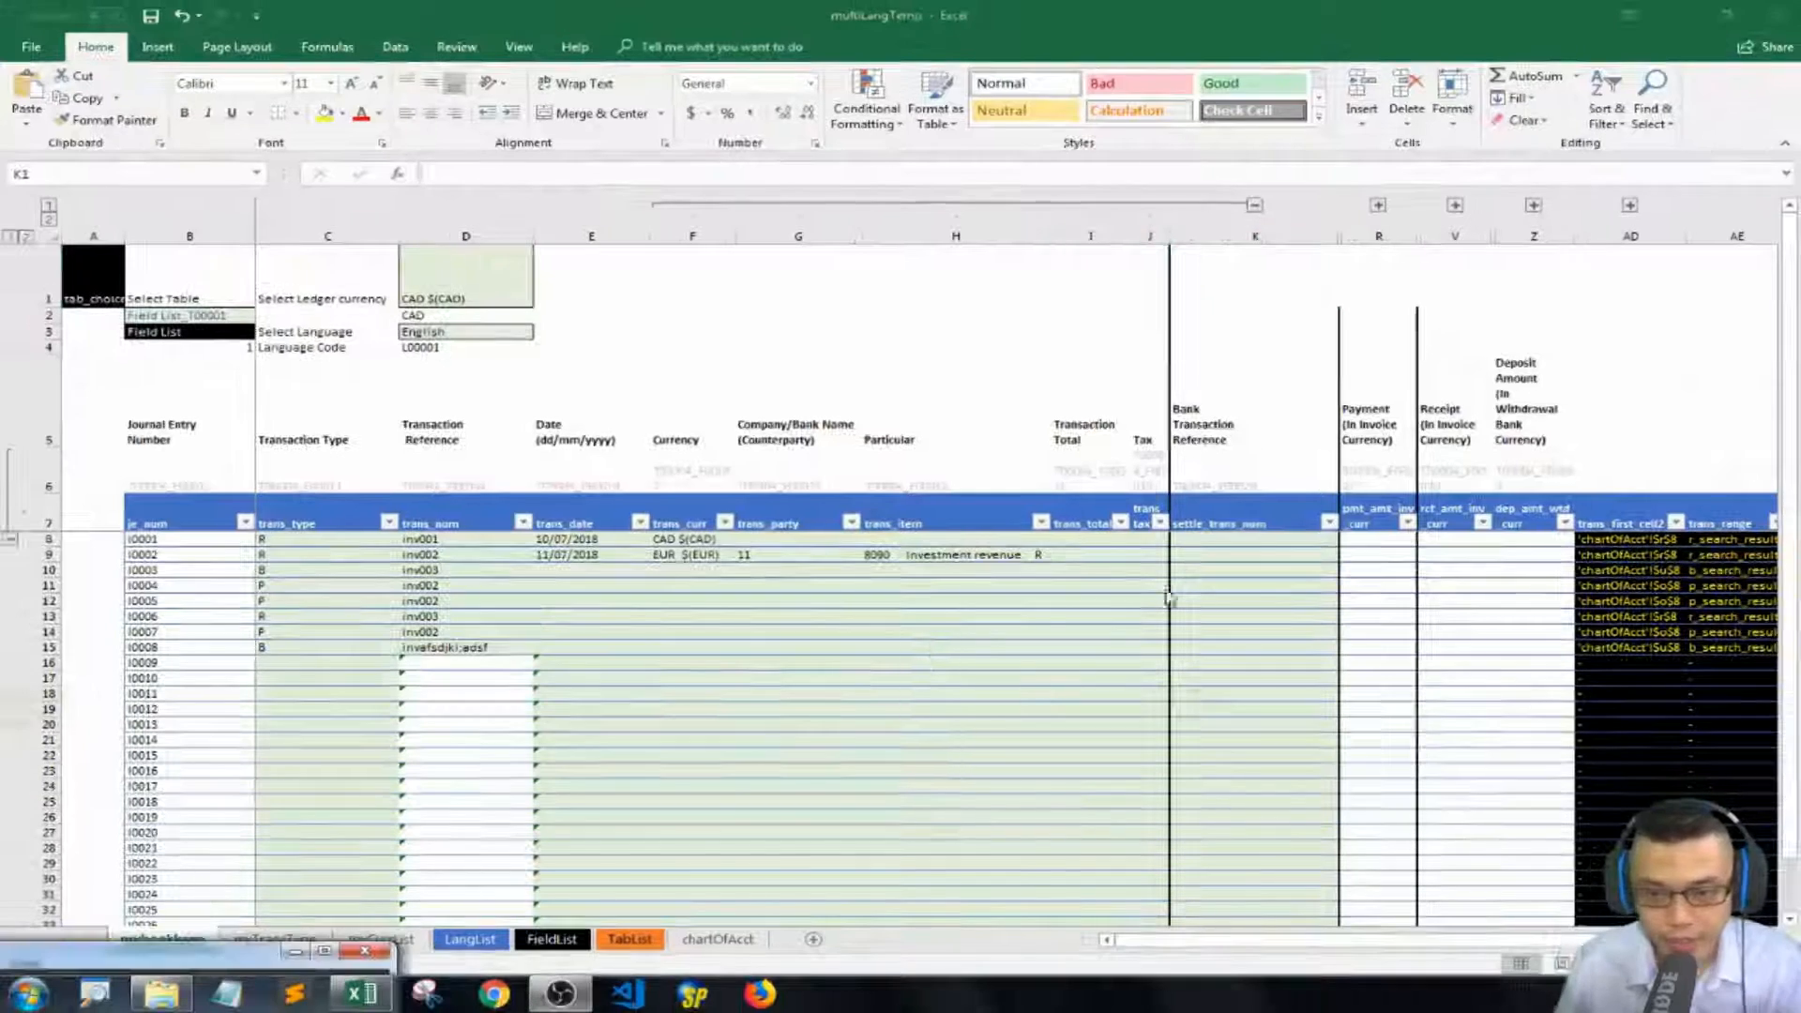
# Add a trans_total_valid column header directly after trans_date_valid at the end of the bookkeeping table.
pyautogui.click(1470, 542)
pyautogui.press('Right')
pyautogui.press('Right')
pyautogui.press('Right')
pyautogui.press('Right')
pyautogui.press('Right')
pyautogui.press('Right')
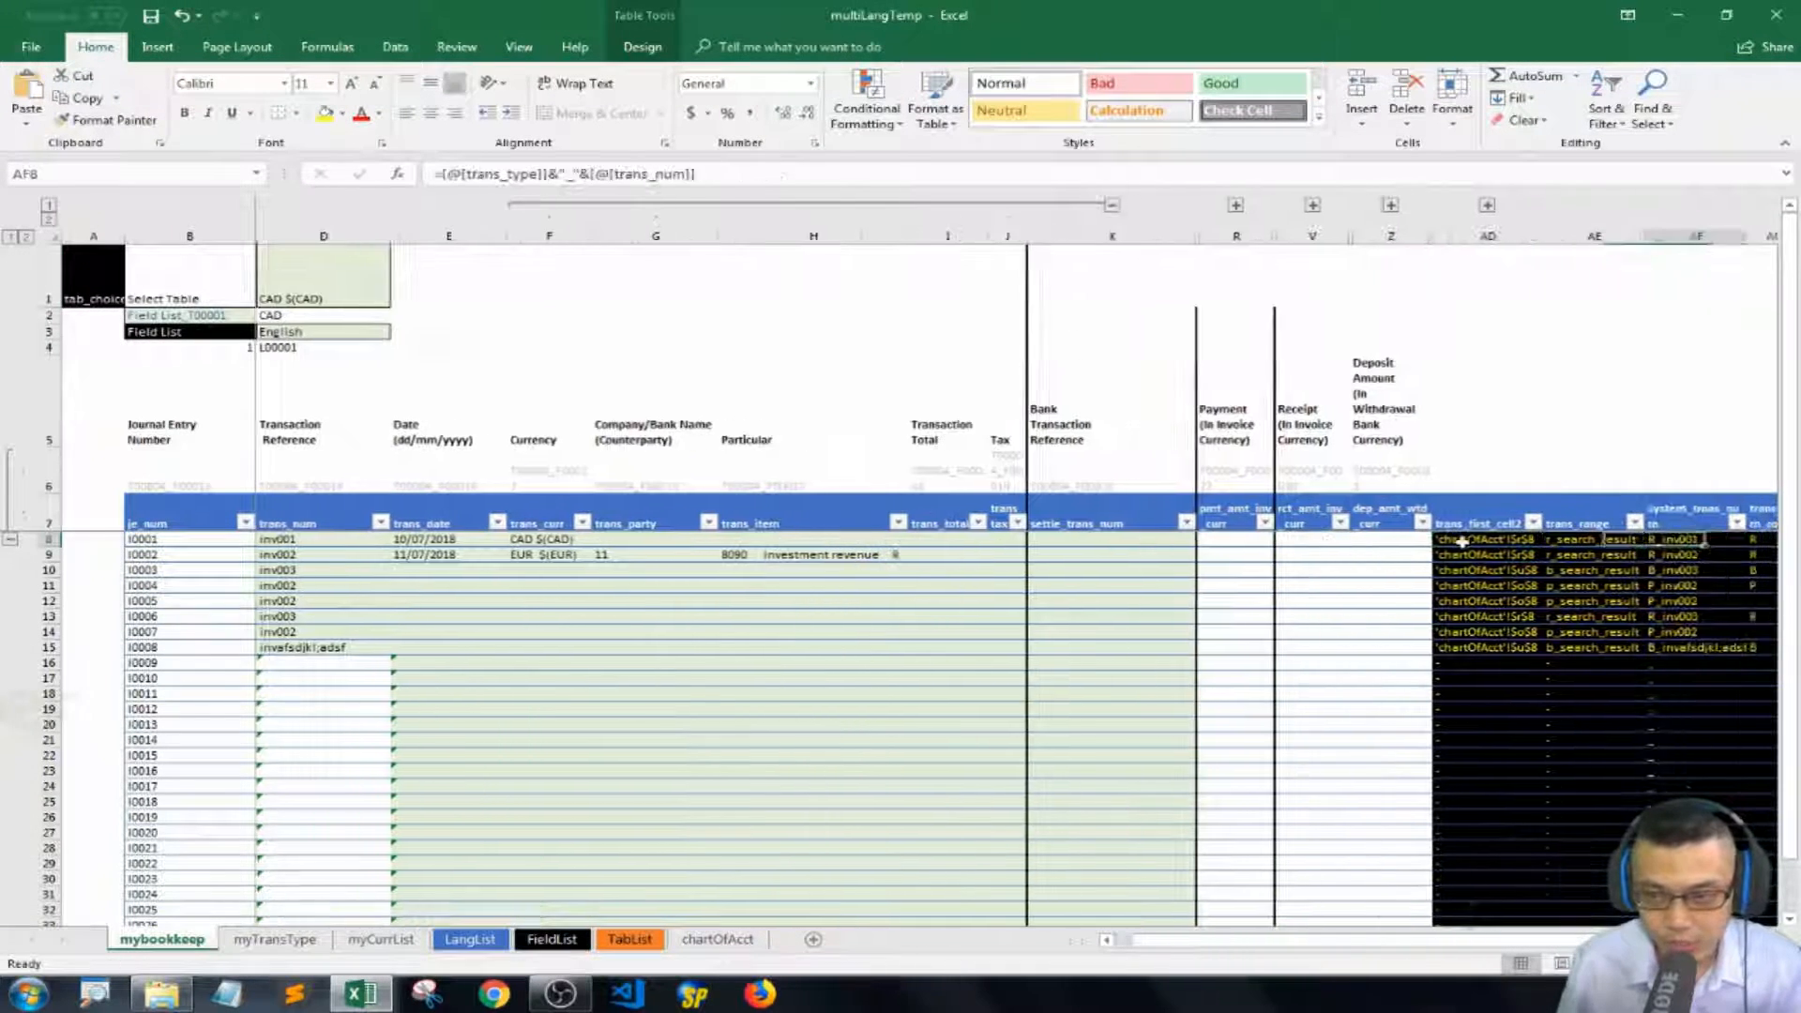
pyautogui.press('Right')
pyautogui.press('Right')
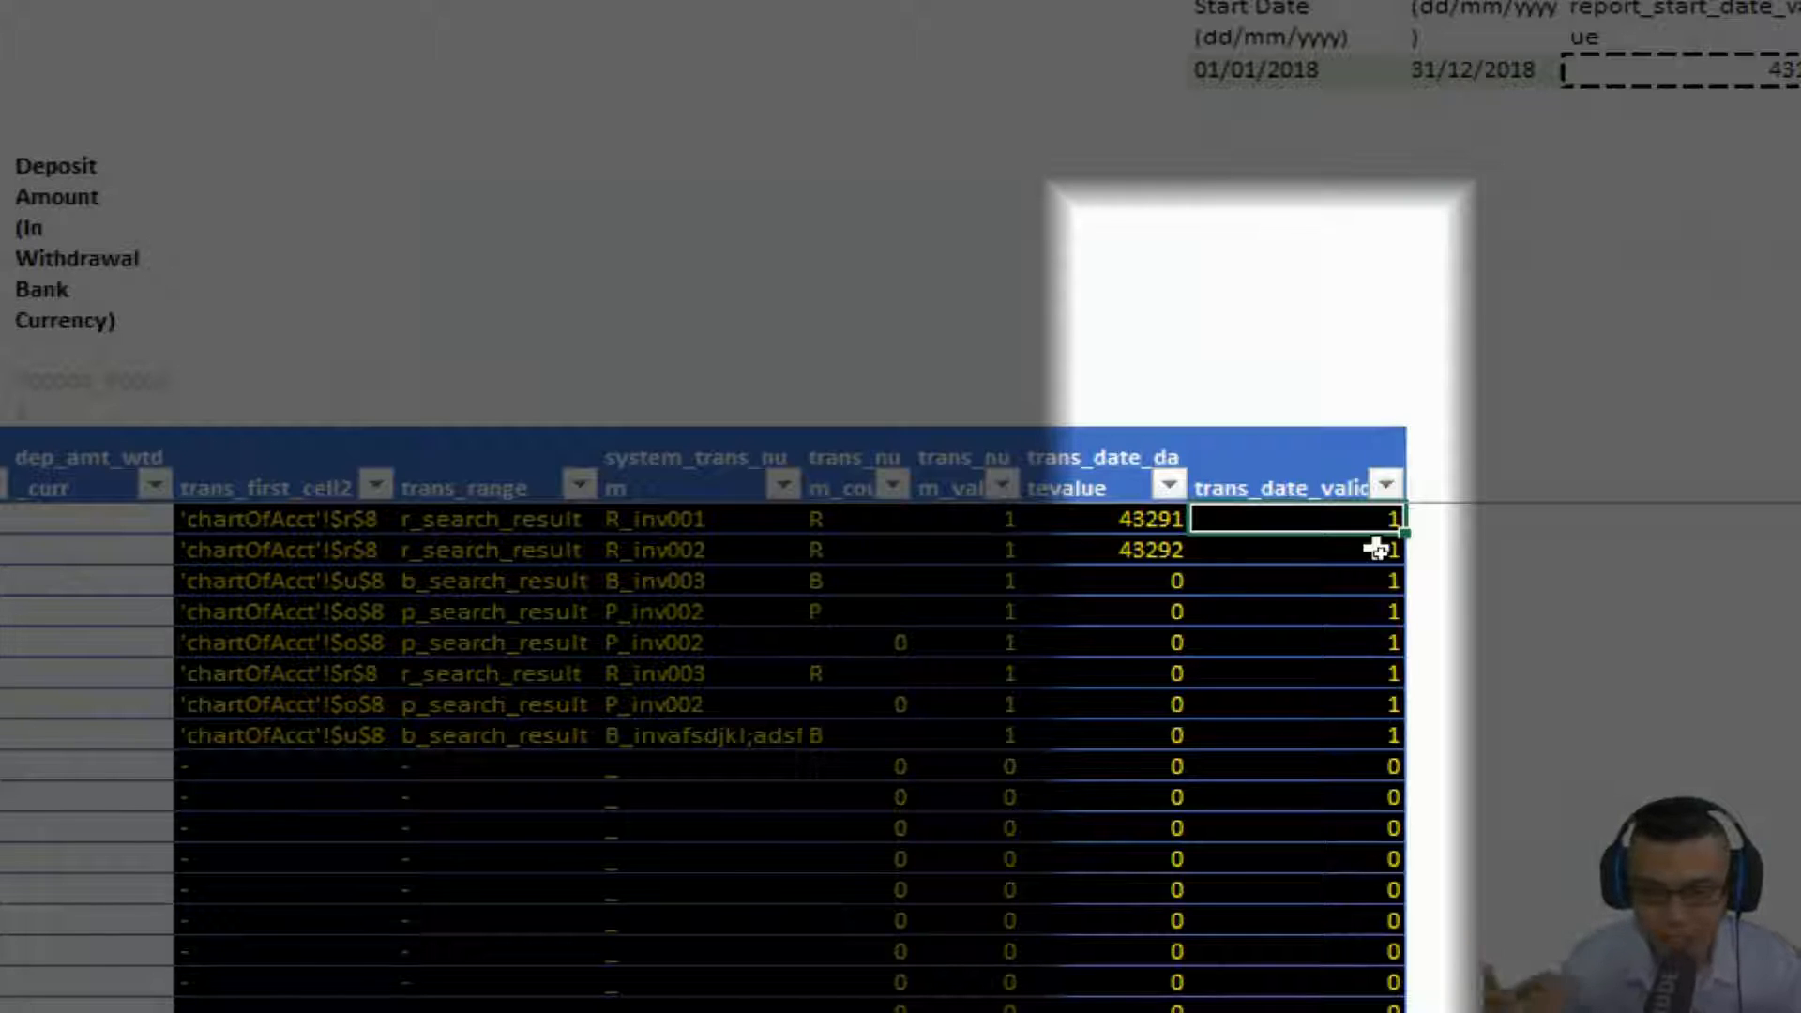
pyautogui.click(1440, 473)
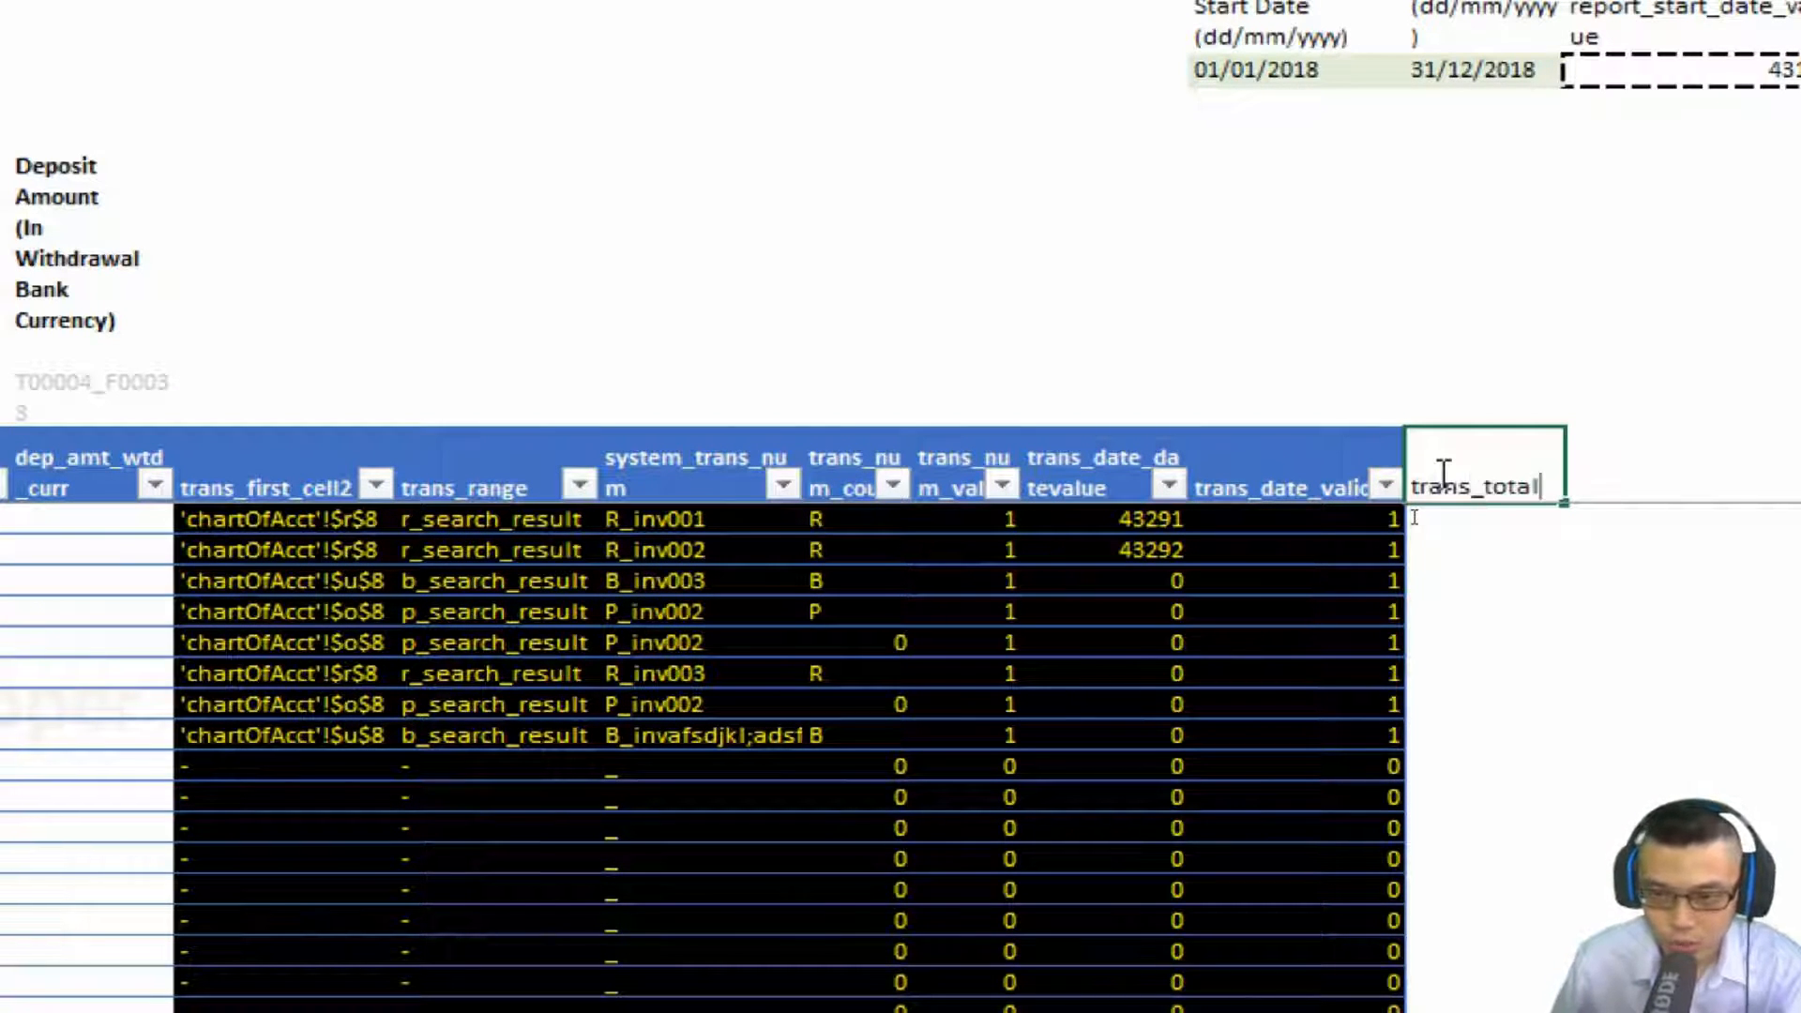
pyautogui.write('trans_total_valid')
pyautogui.press('Tab')
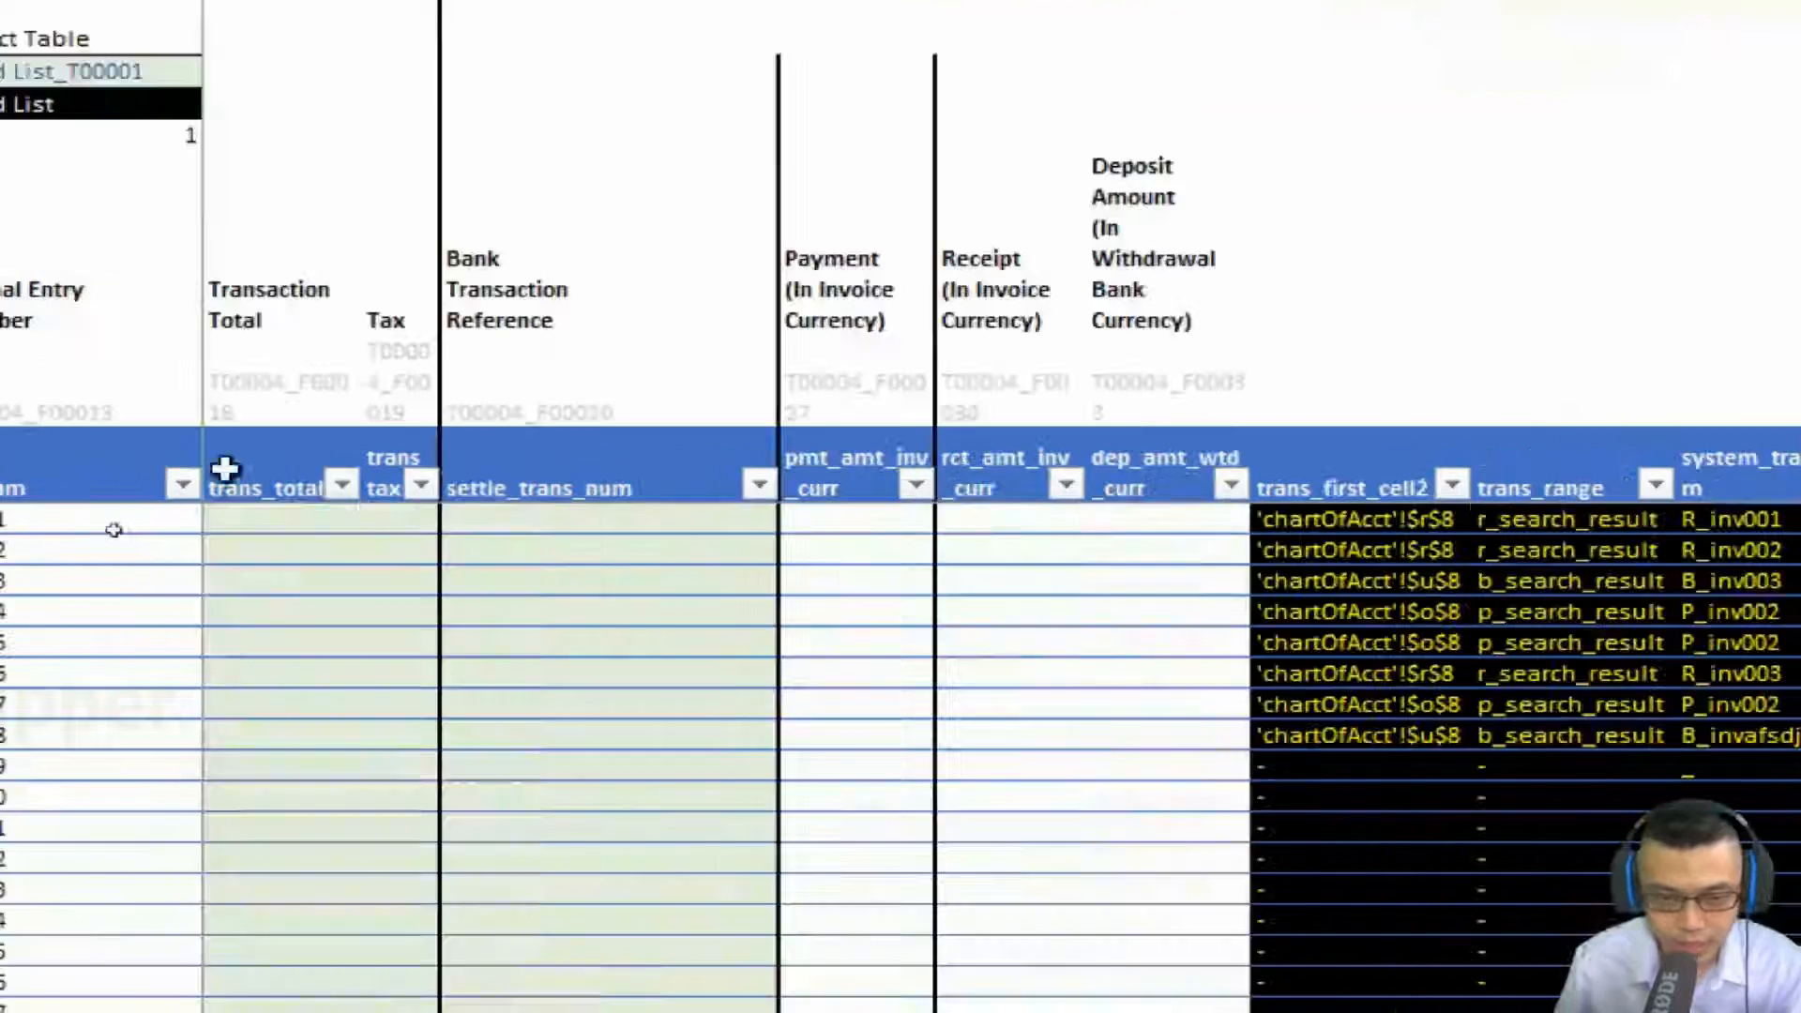
# Check the tax column's field name and add a trans_tax_valid column header after trans_total_valid.
pyautogui.press('Left')
pyautogui.press('Left')
pyautogui.press('Left')
pyautogui.press('Left')
pyautogui.press('Left')
pyautogui.press('Left')
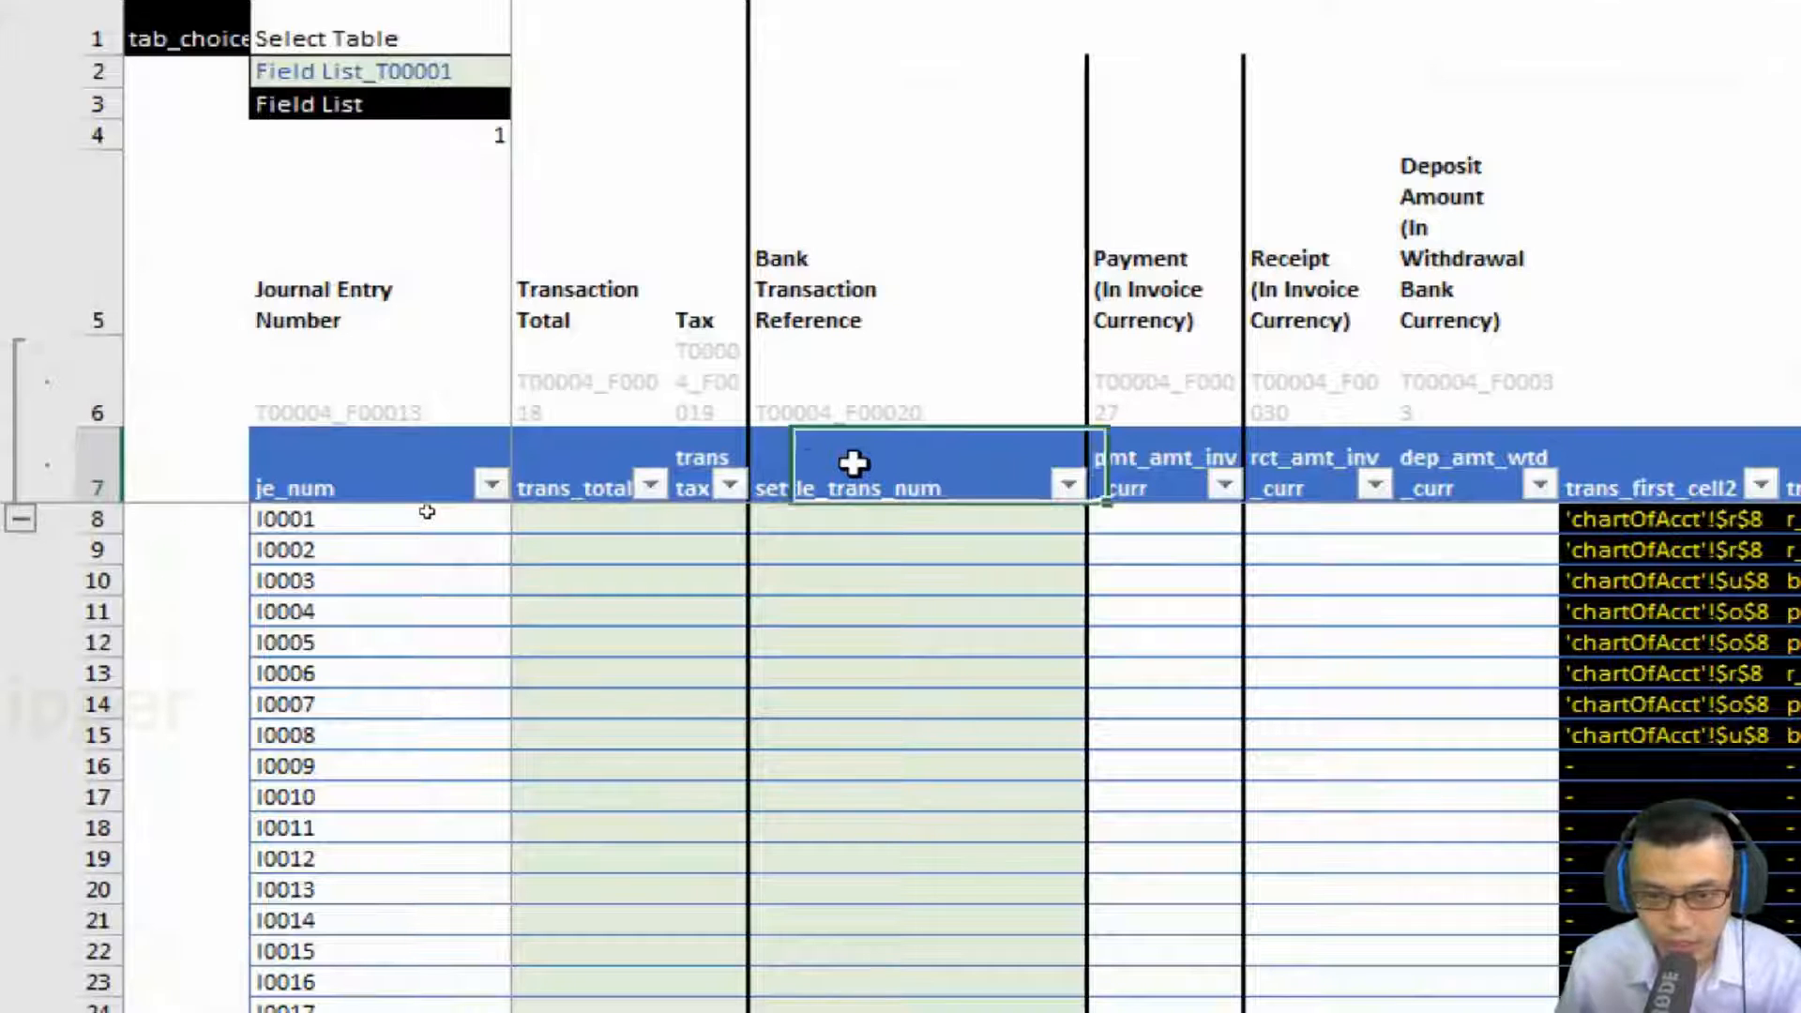
pyautogui.press('Right')
pyautogui.press('Right')
pyautogui.press('Right')
pyautogui.press('Right')
pyautogui.press('Right')
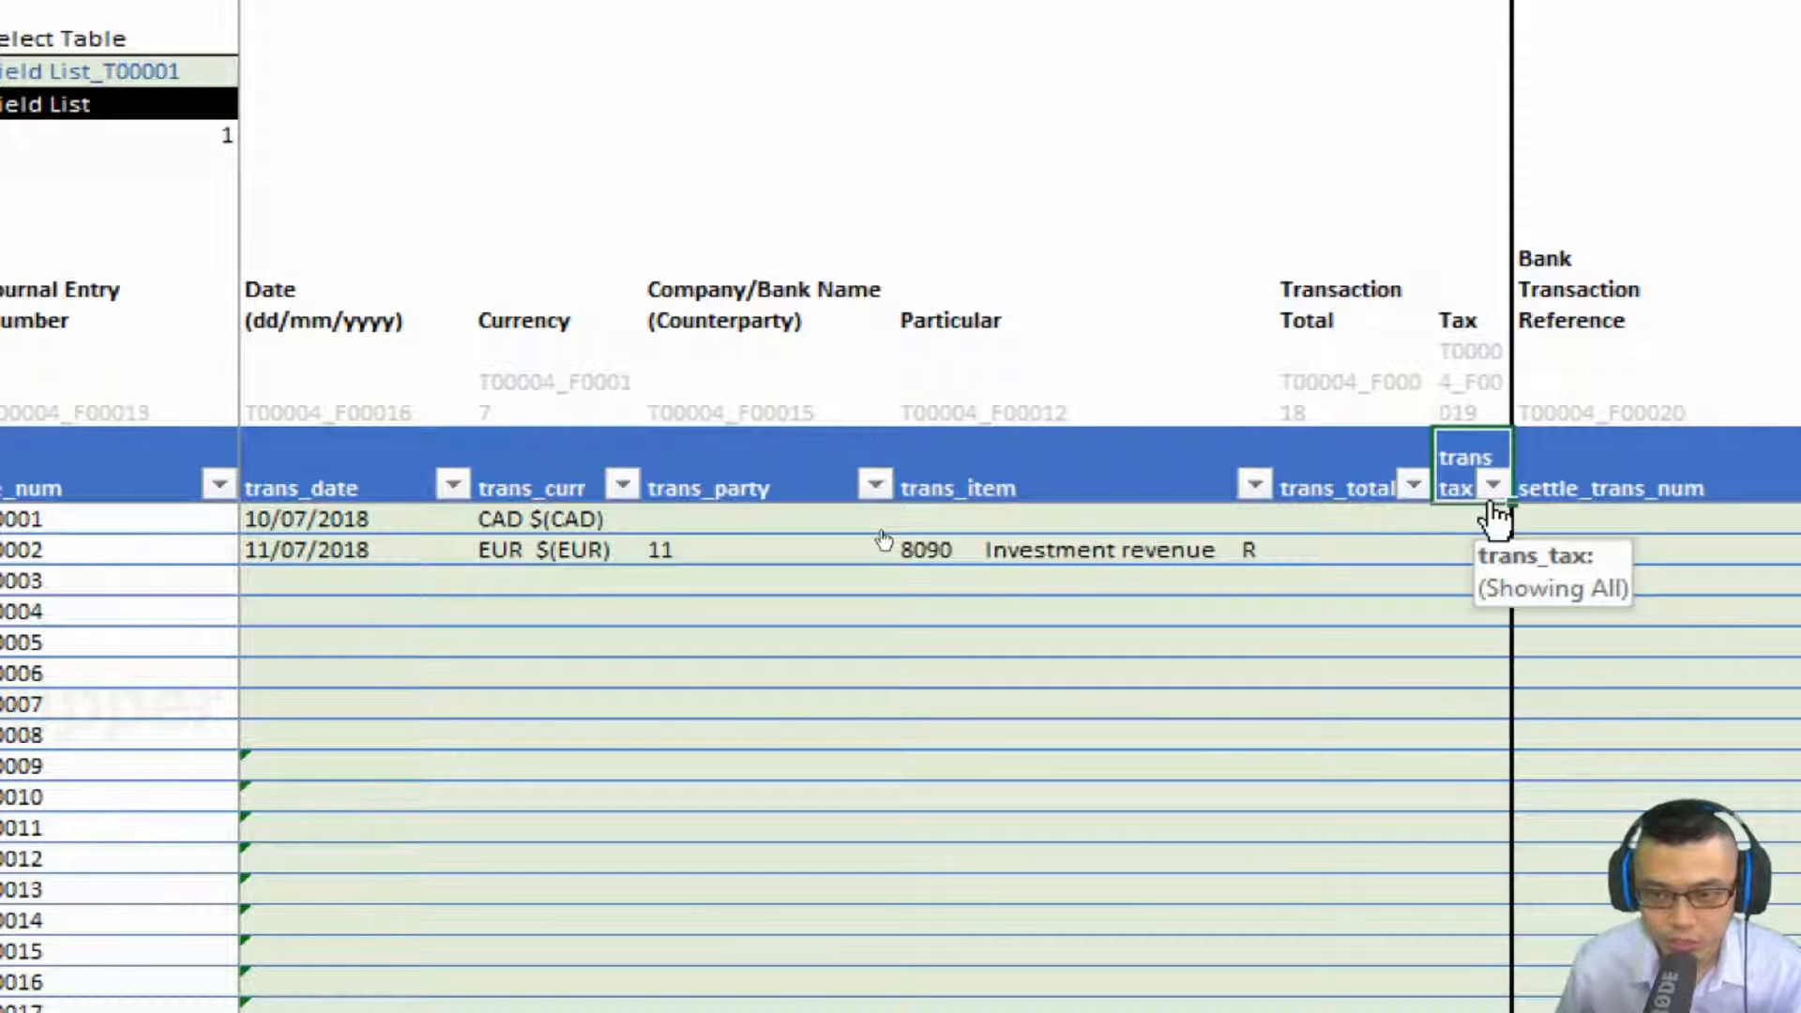
pyautogui.press('Right')
pyautogui.press('Right')
pyautogui.press('Right')
pyautogui.press('Right')
pyautogui.press('Right')
pyautogui.press('Right')
pyautogui.press('Right')
pyautogui.press('Right')
pyautogui.press('Right')
pyautogui.press('Right')
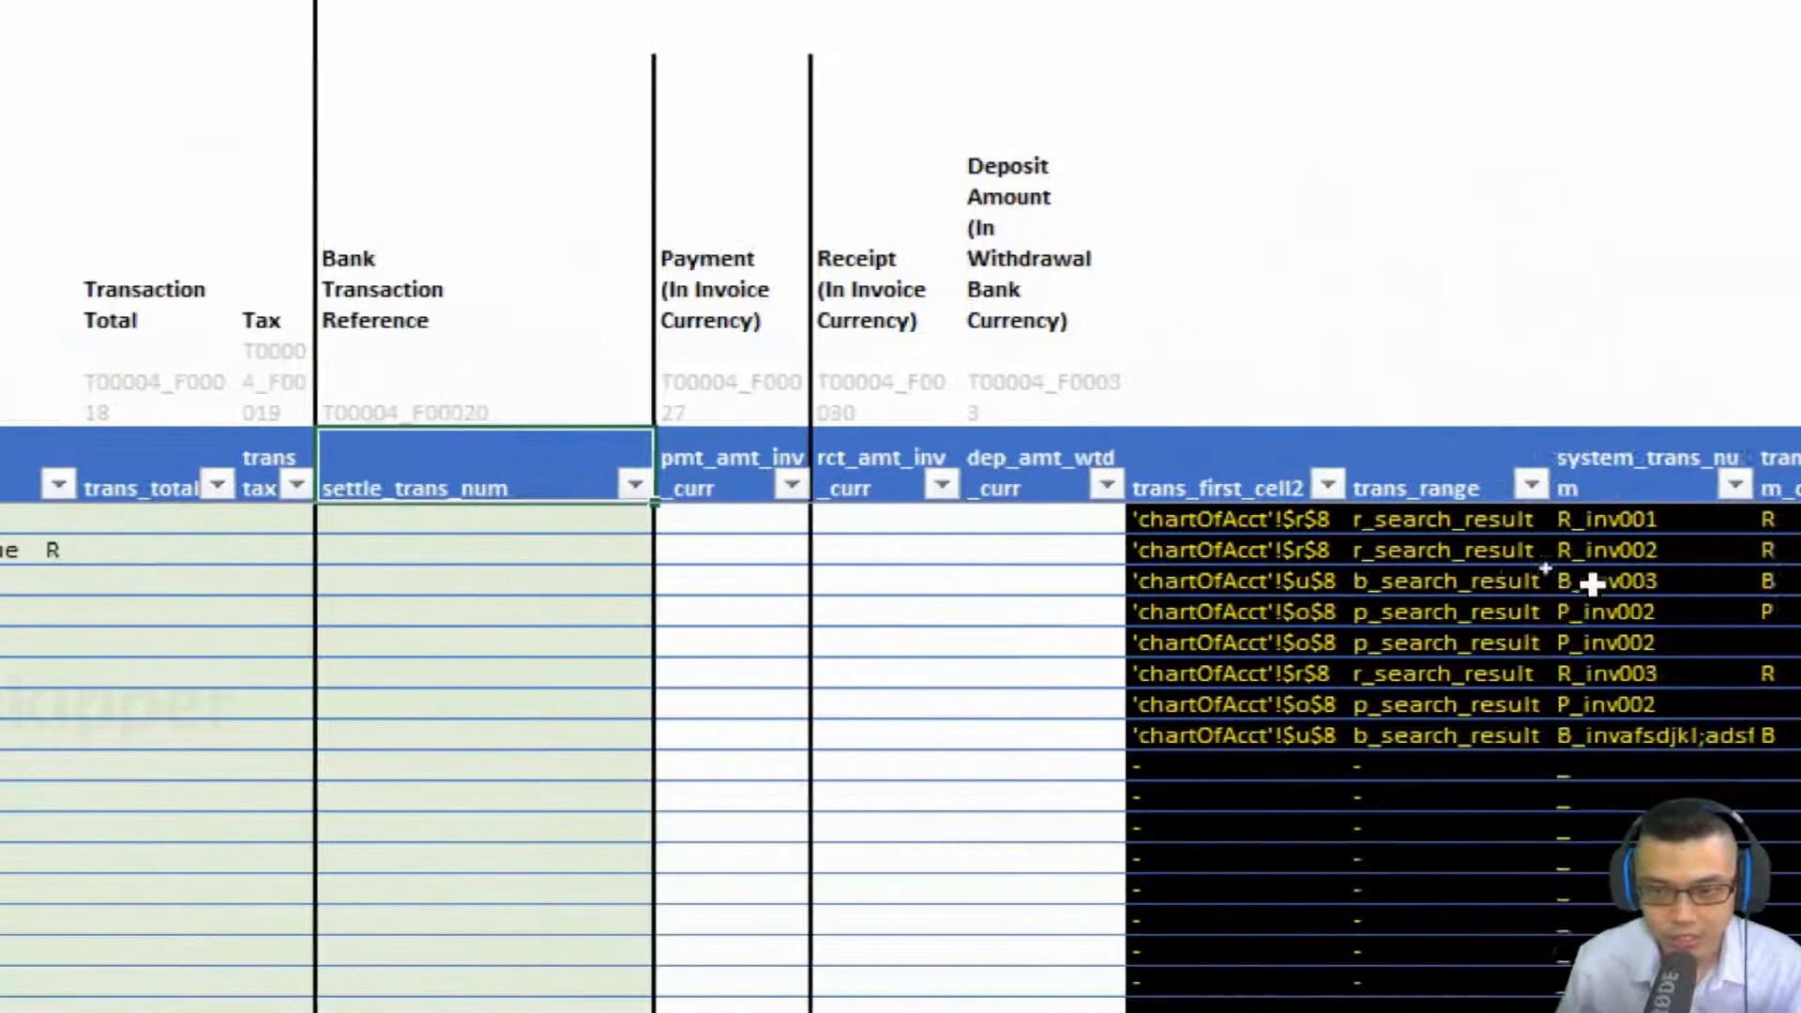
pyautogui.press('Right')
pyautogui.press('Right')
pyautogui.press('Right')
pyautogui.press('Right')
pyautogui.press('Right')
pyautogui.press('Right')
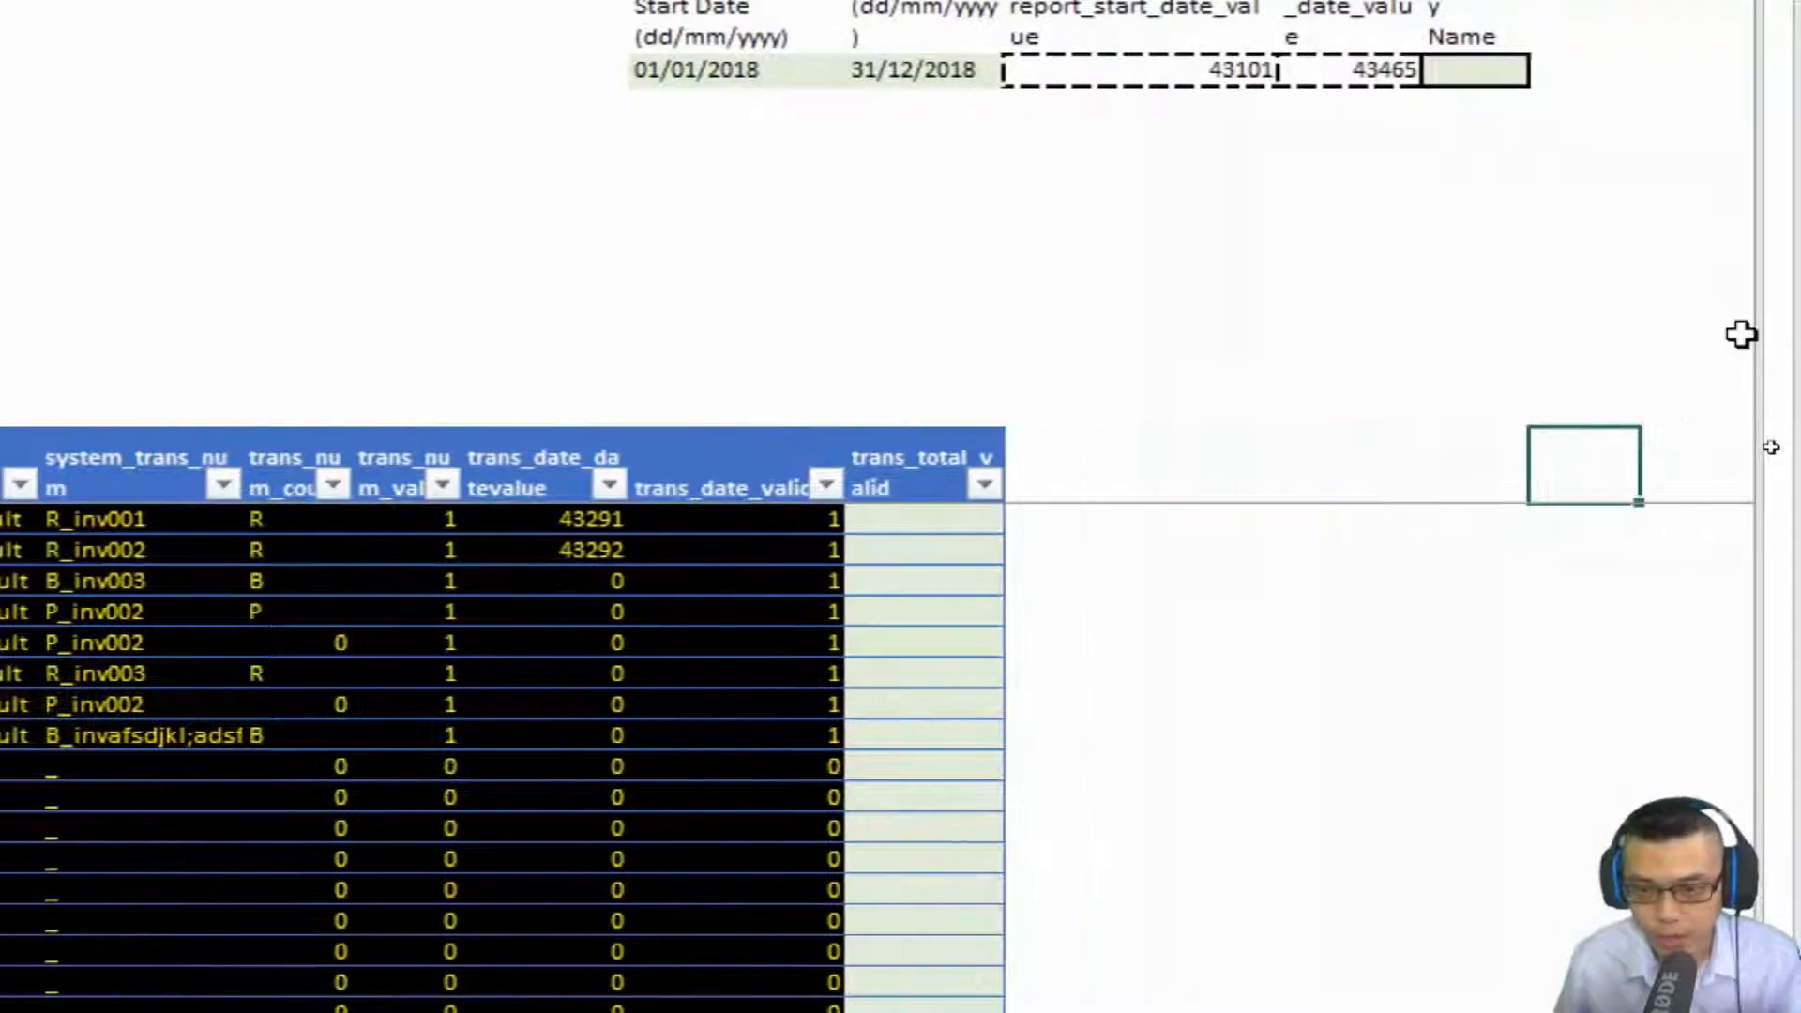
pyautogui.press('Left')
pyautogui.press('Left')
pyautogui.press('Left')
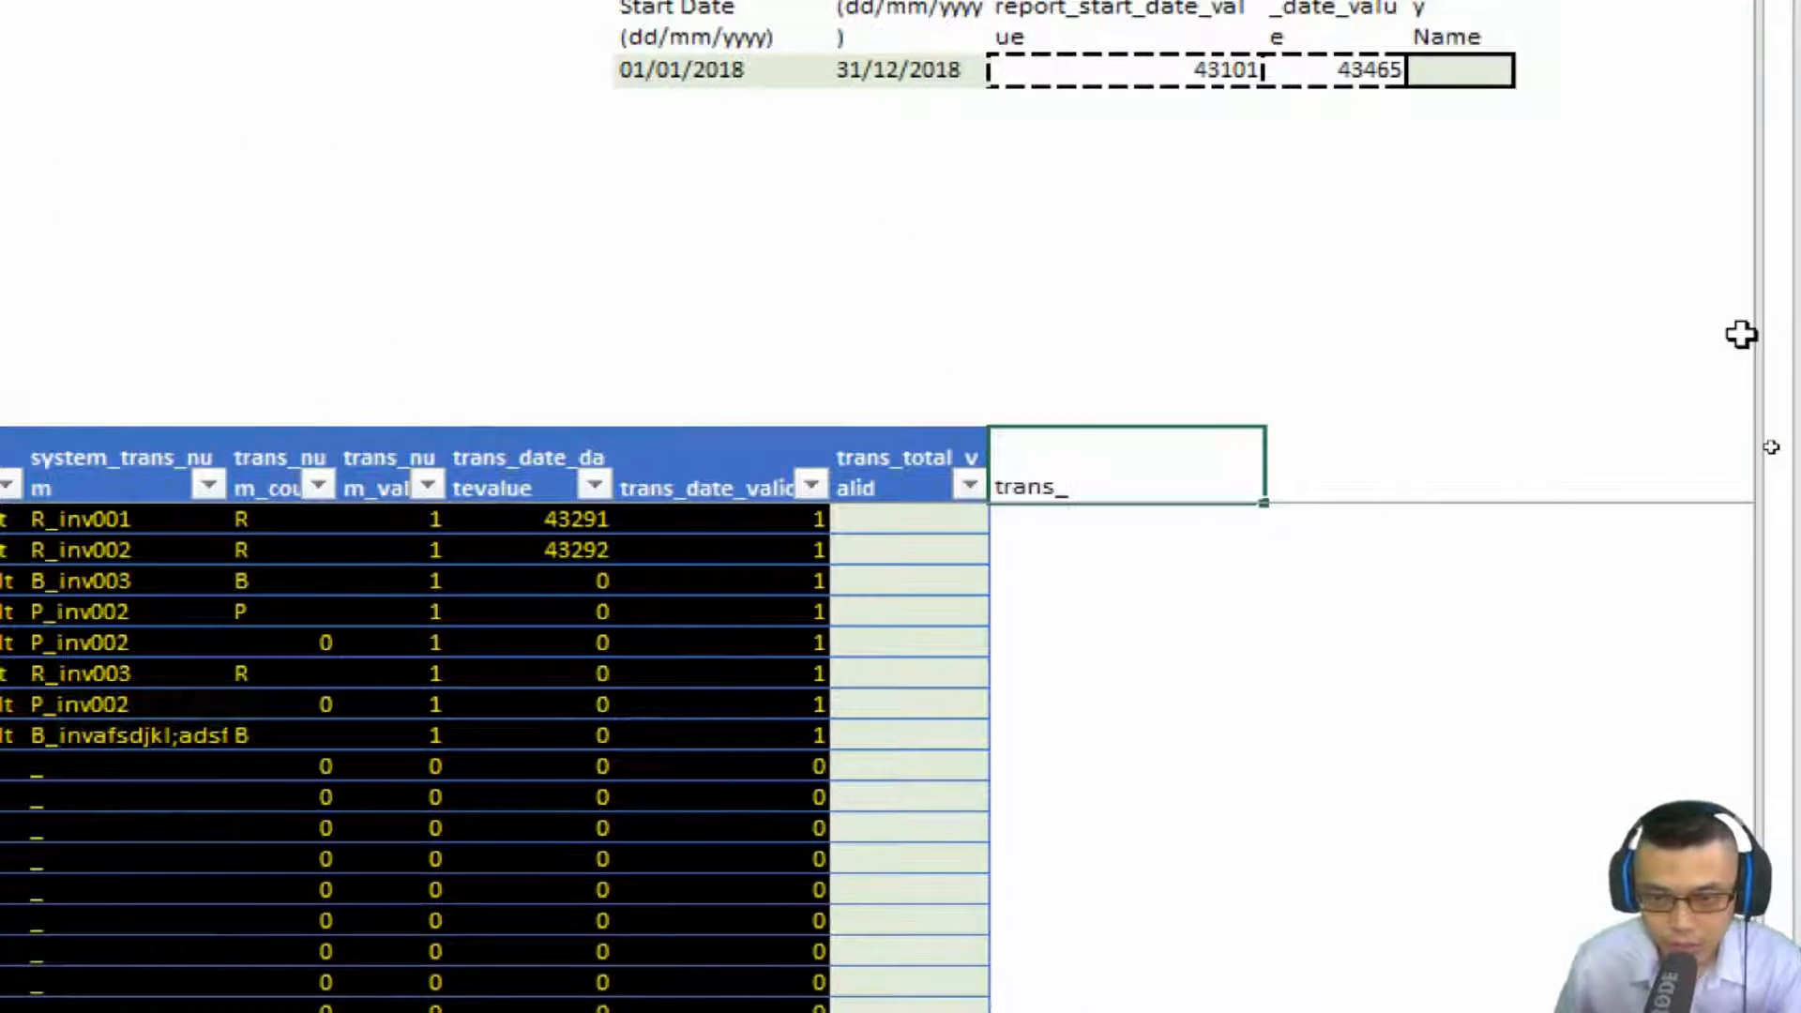
pyautogui.hotkey('ctrl', 'Return')
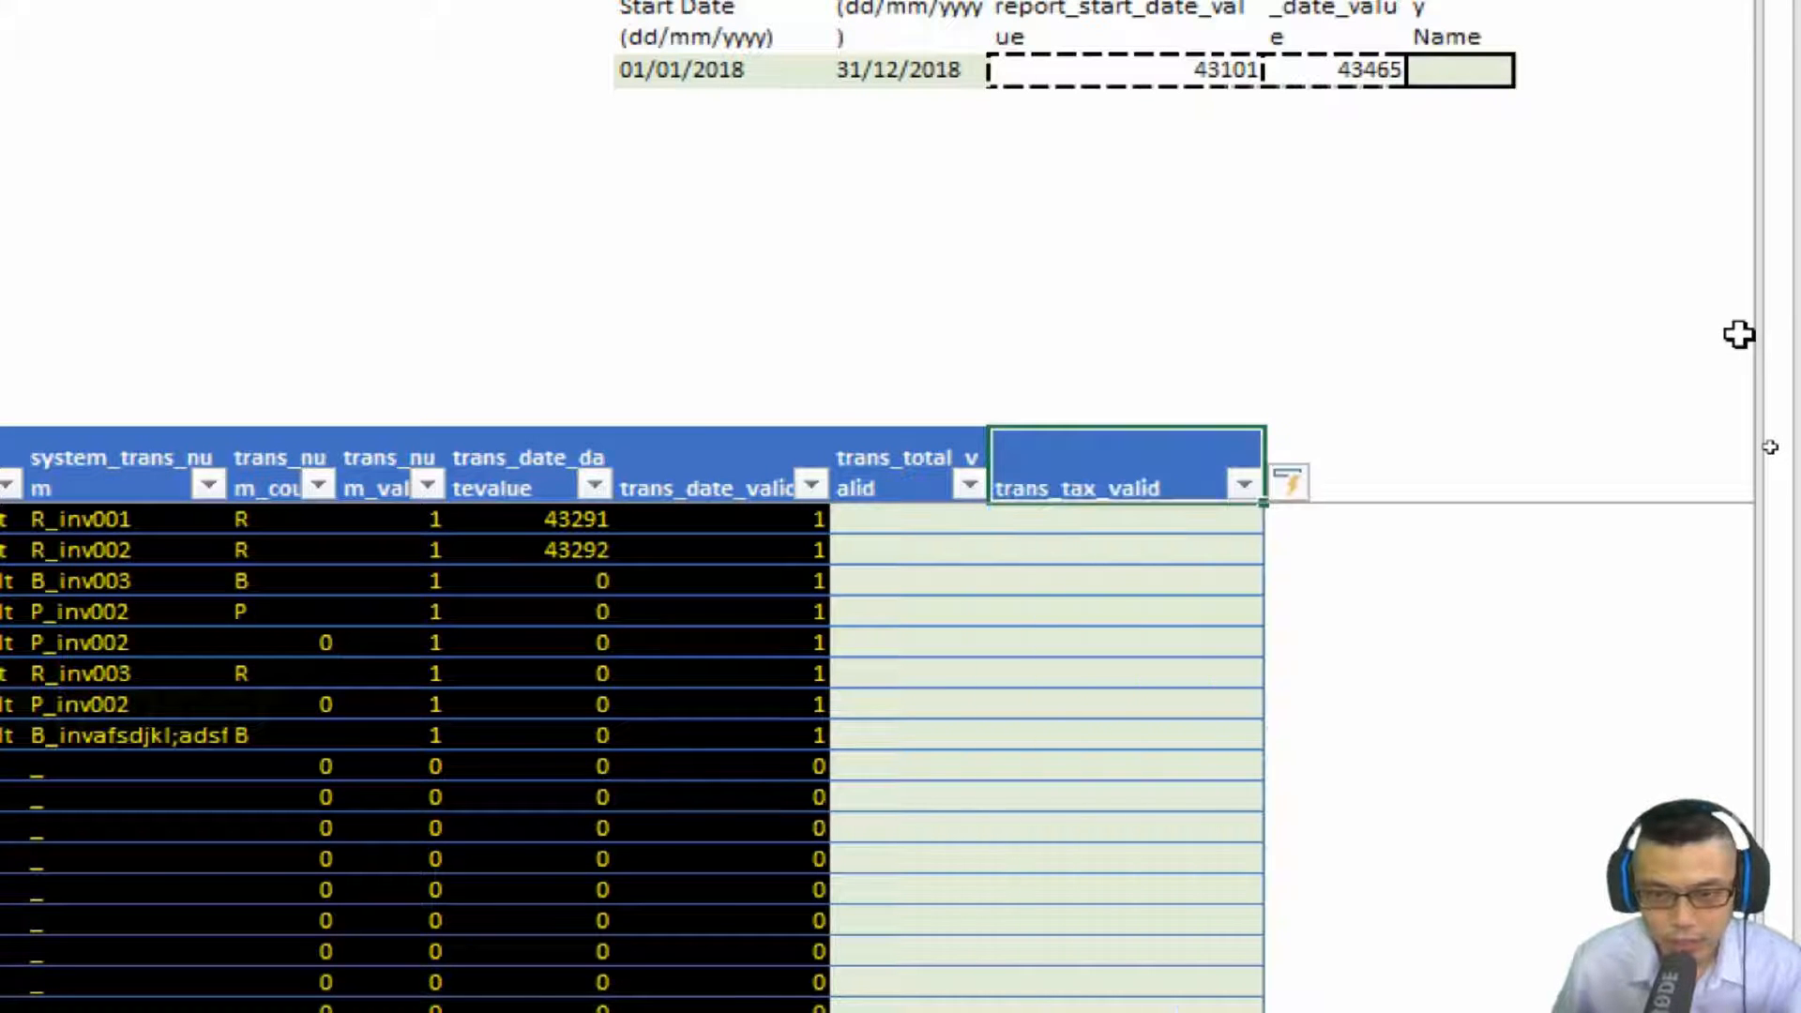
# Format all data cells of the trans_total_valid and trans_tax_valid columns with a black fill and yellow font.
pyautogui.press('Down')
pyautogui.press('Left')
pyautogui.hotkey('shift', 'Right')
pyautogui.hotkey('ctrl', 'shift', 'Down')
pyautogui.hotkey('ctrl', '1')
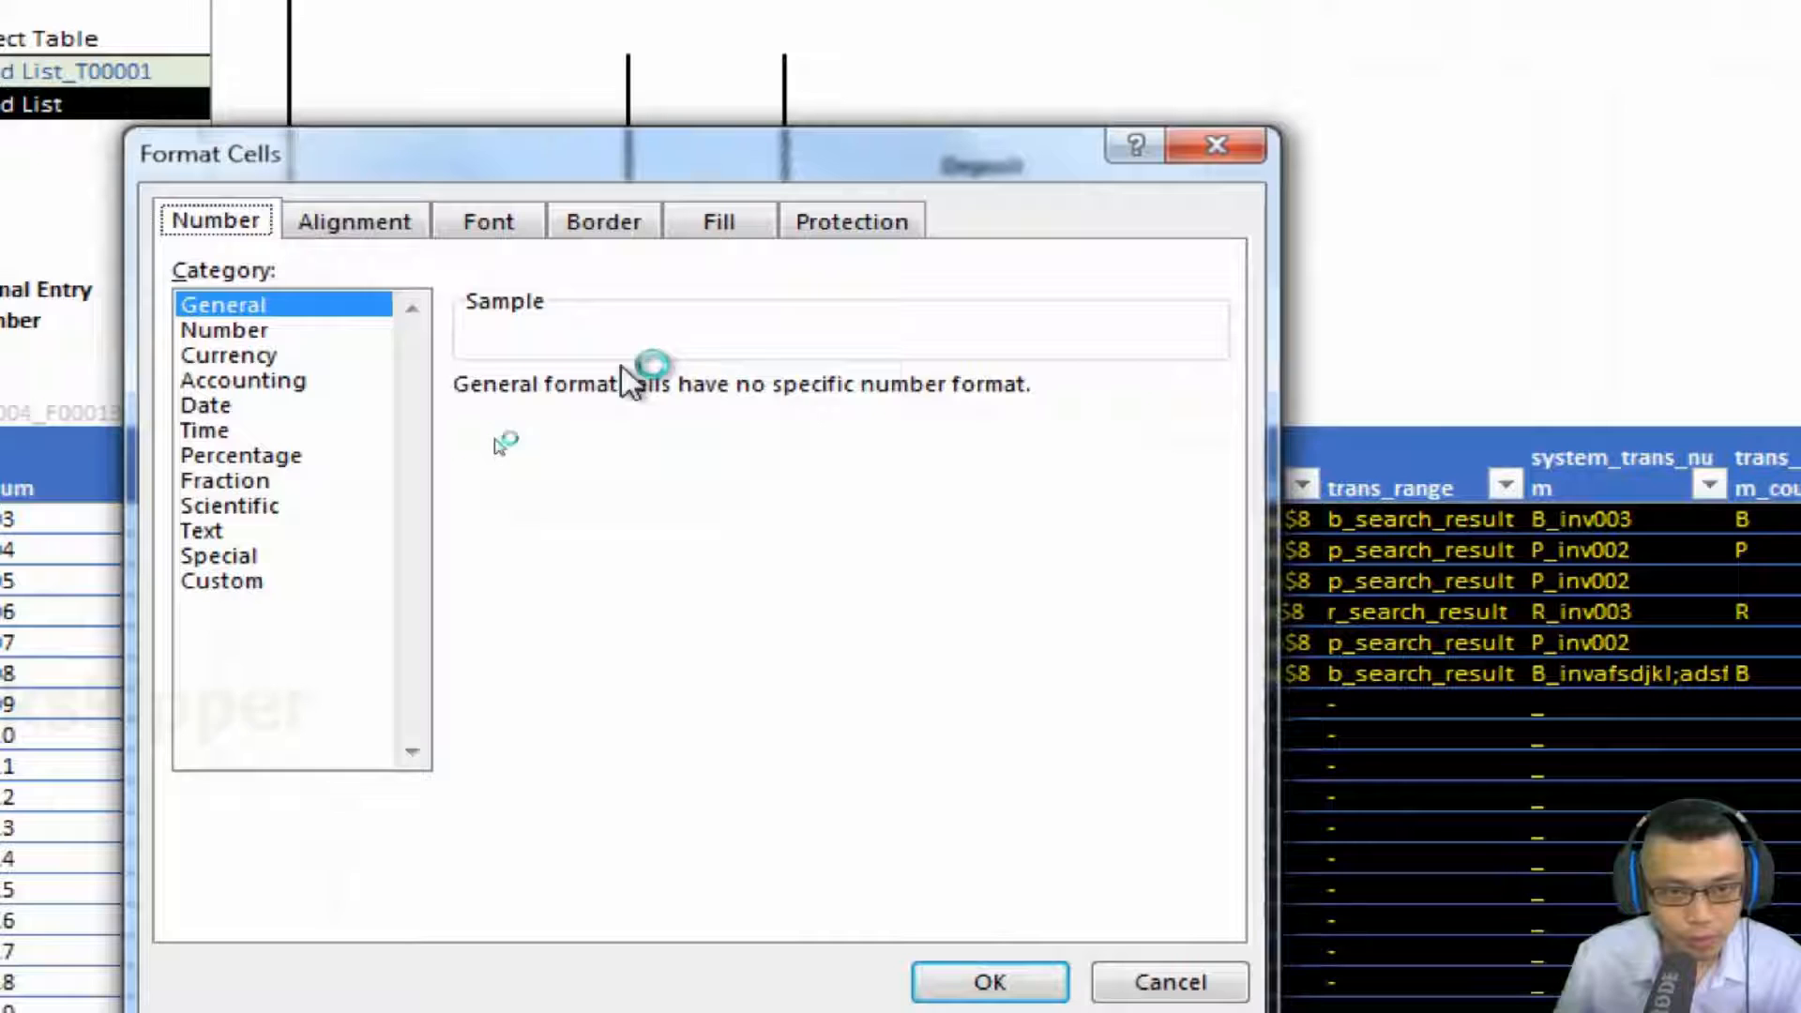
pyautogui.click(720, 223)
pyautogui.click(273, 361)
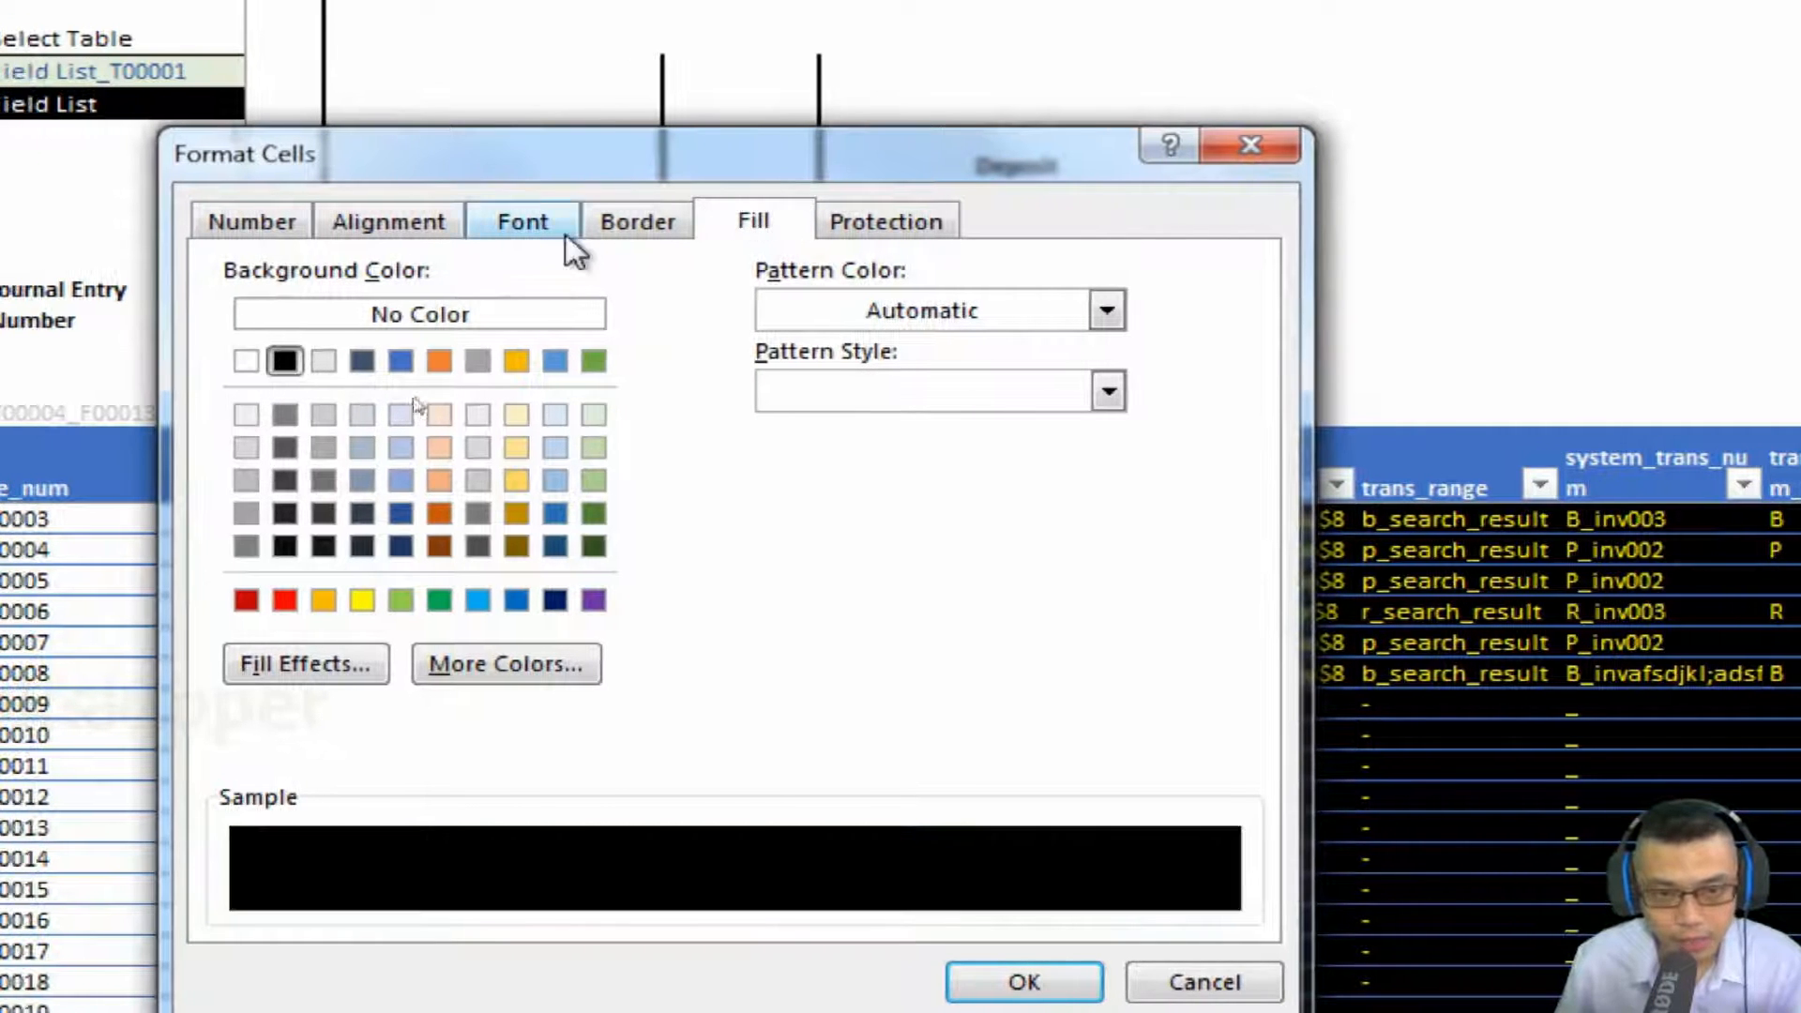
pyautogui.click(562, 233)
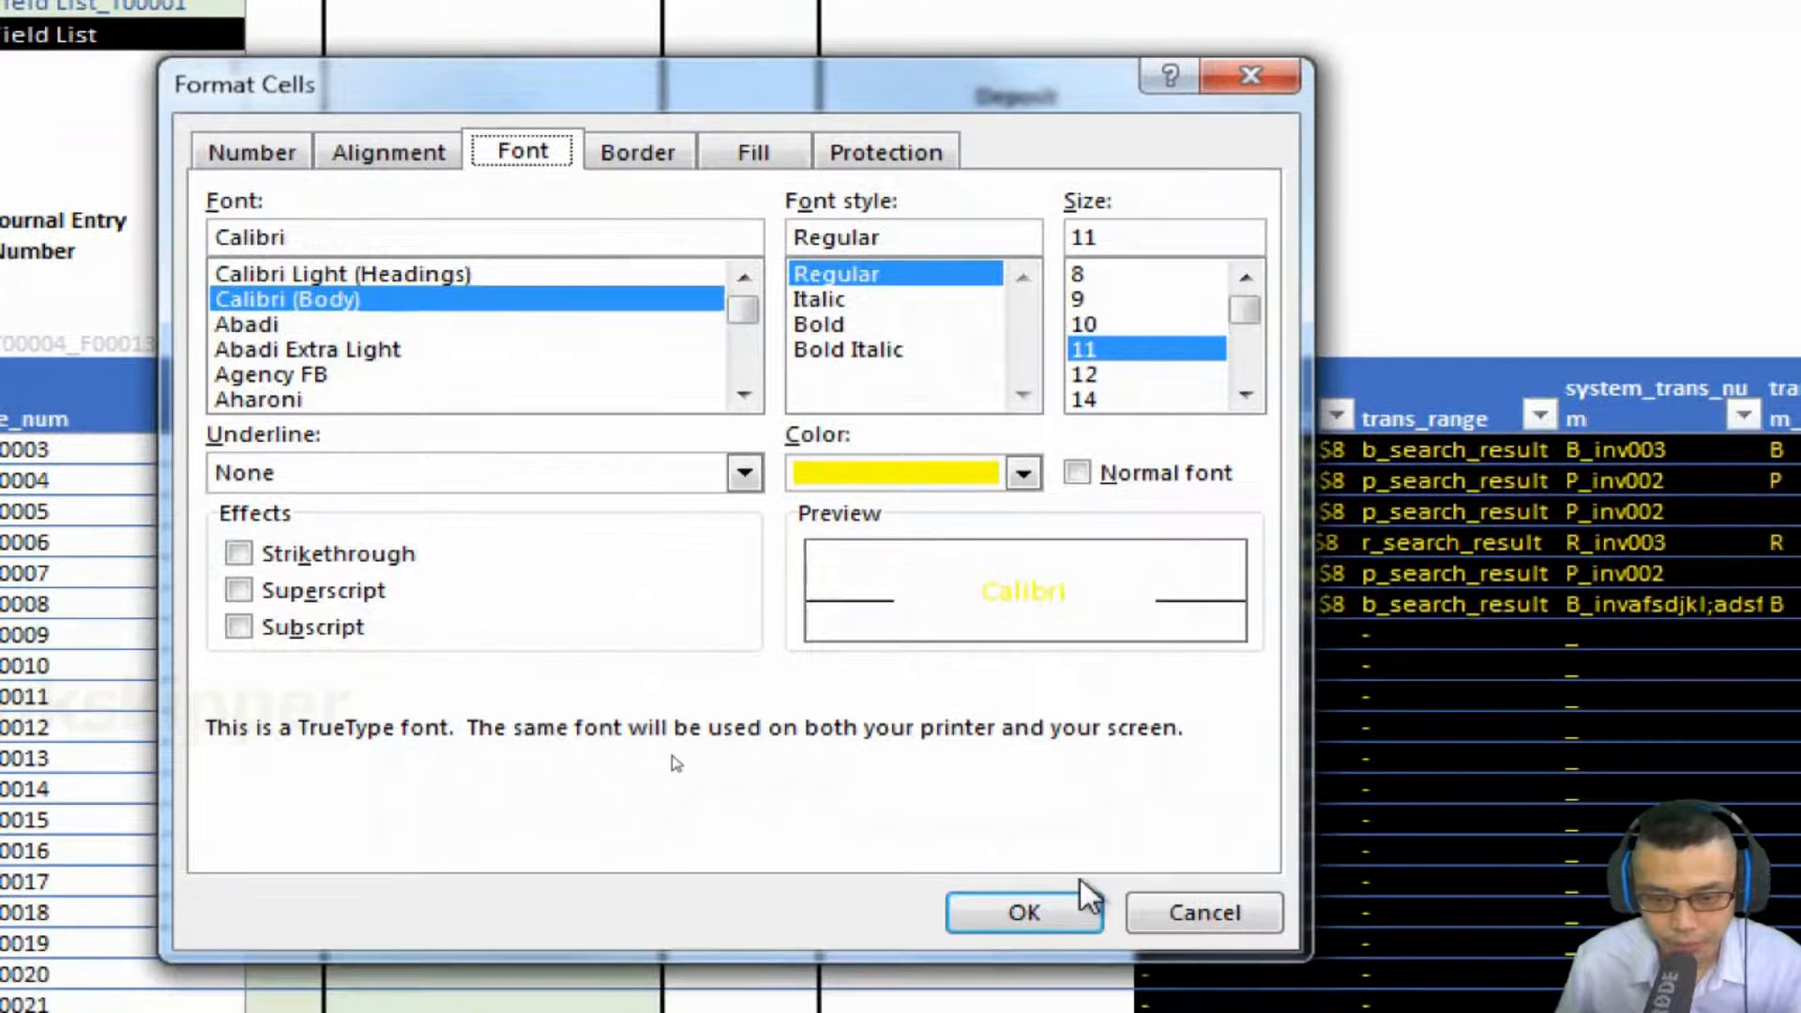
pyautogui.click(1069, 976)
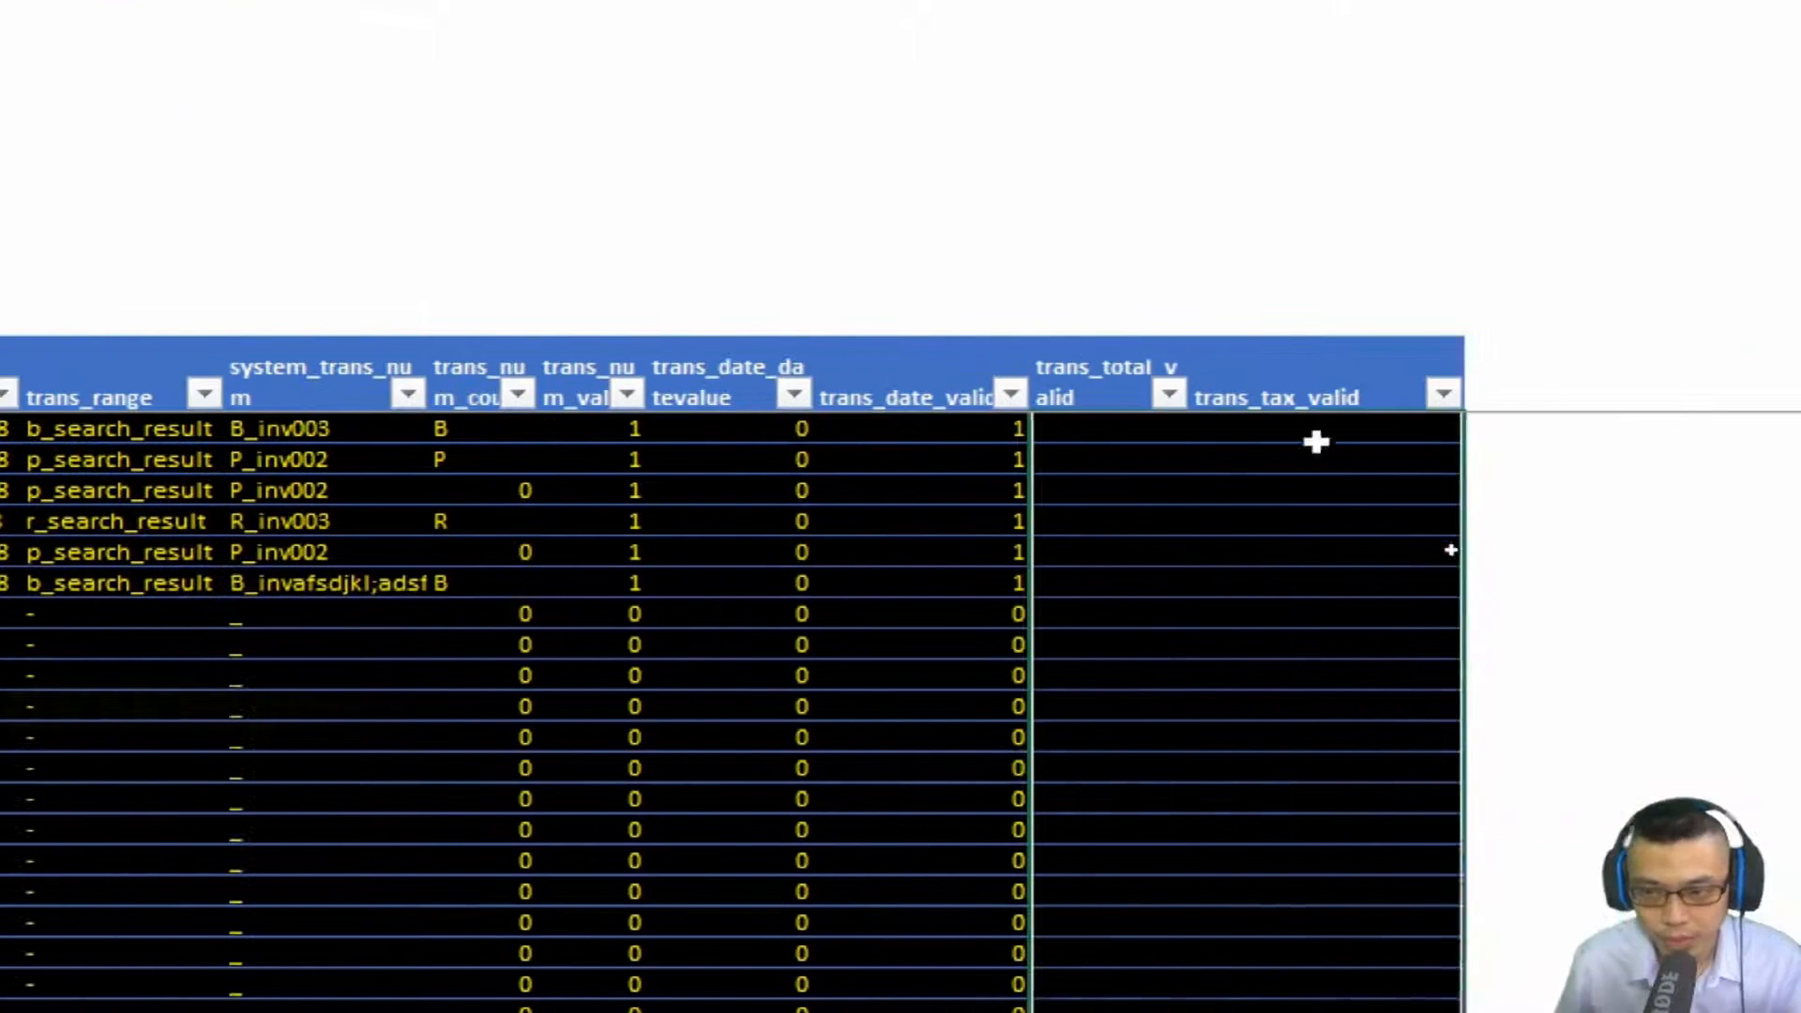
# Copy the trans_date_valid formula into the trans_total_valid column.
pyautogui.press('Left')
pyautogui.hotkey('ctrl', 'c')
pyautogui.press('Right')
pyautogui.hotkey('ctrl', 'v')
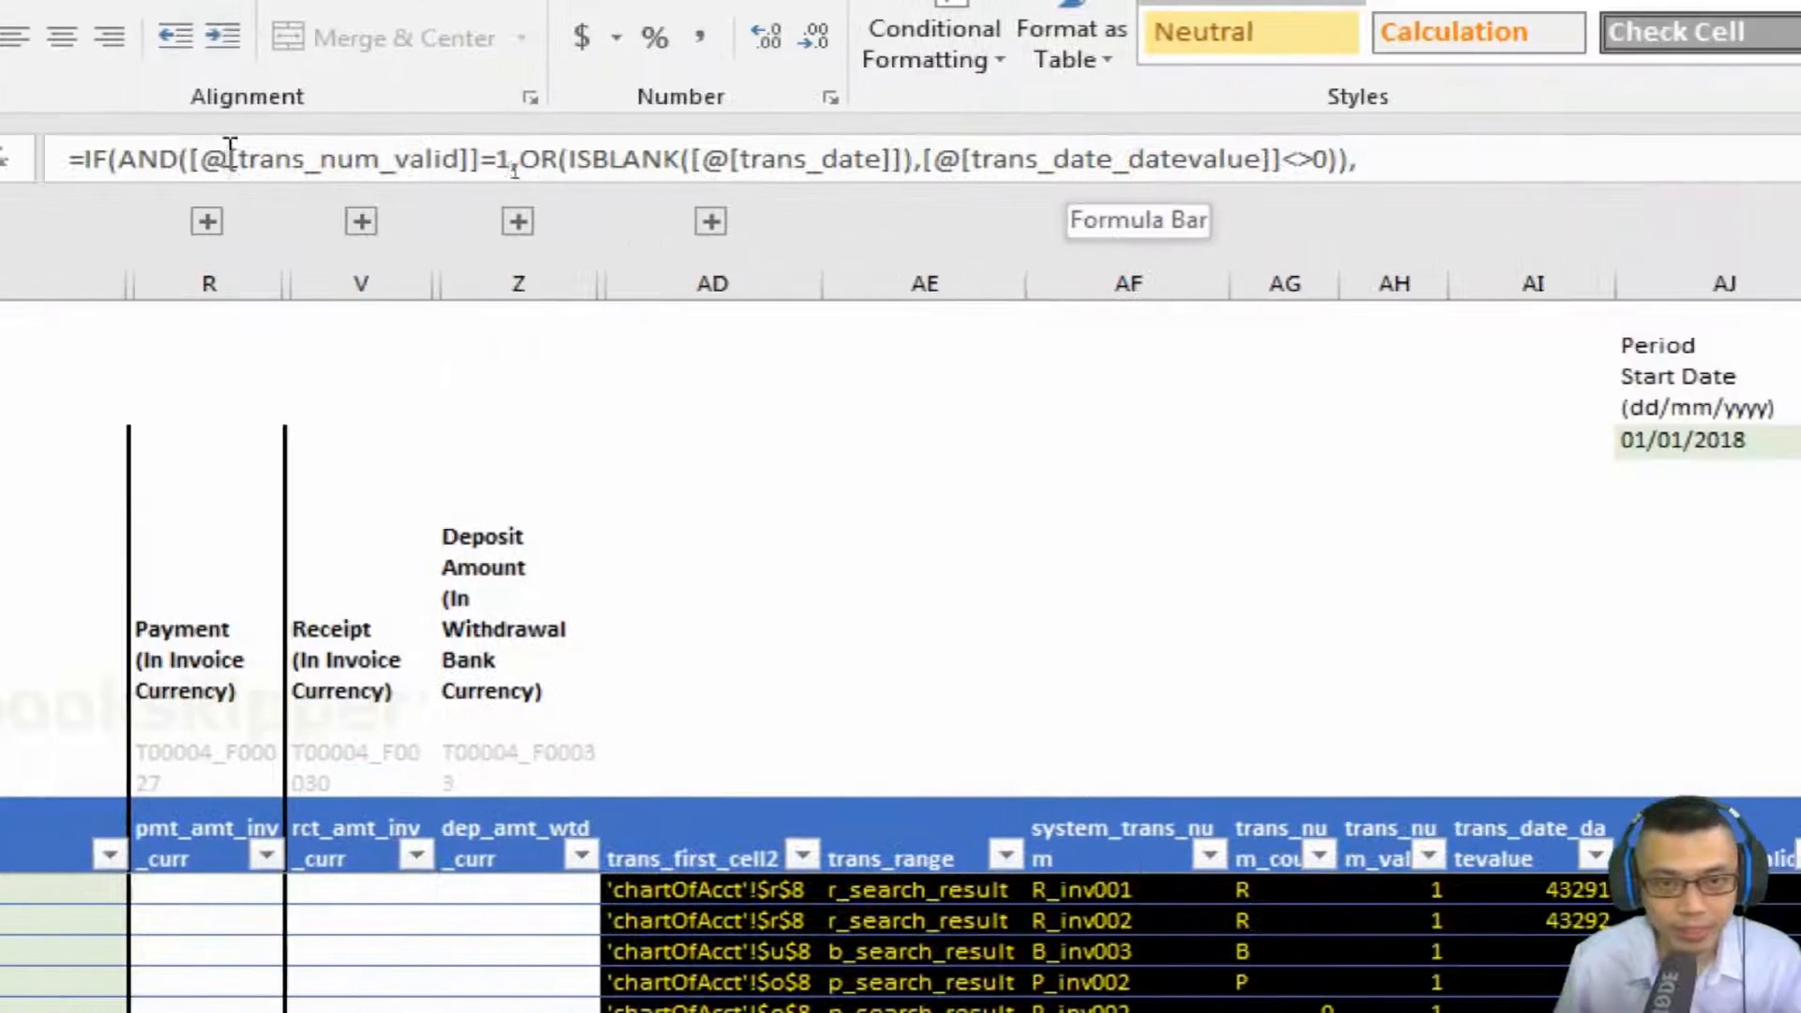
# Expand the formula bar and change the ISBLANK argument in the trans_total_valid formula to [@[trans_total]].
pyautogui.hotkey('ctrl', 'shift', 'u')
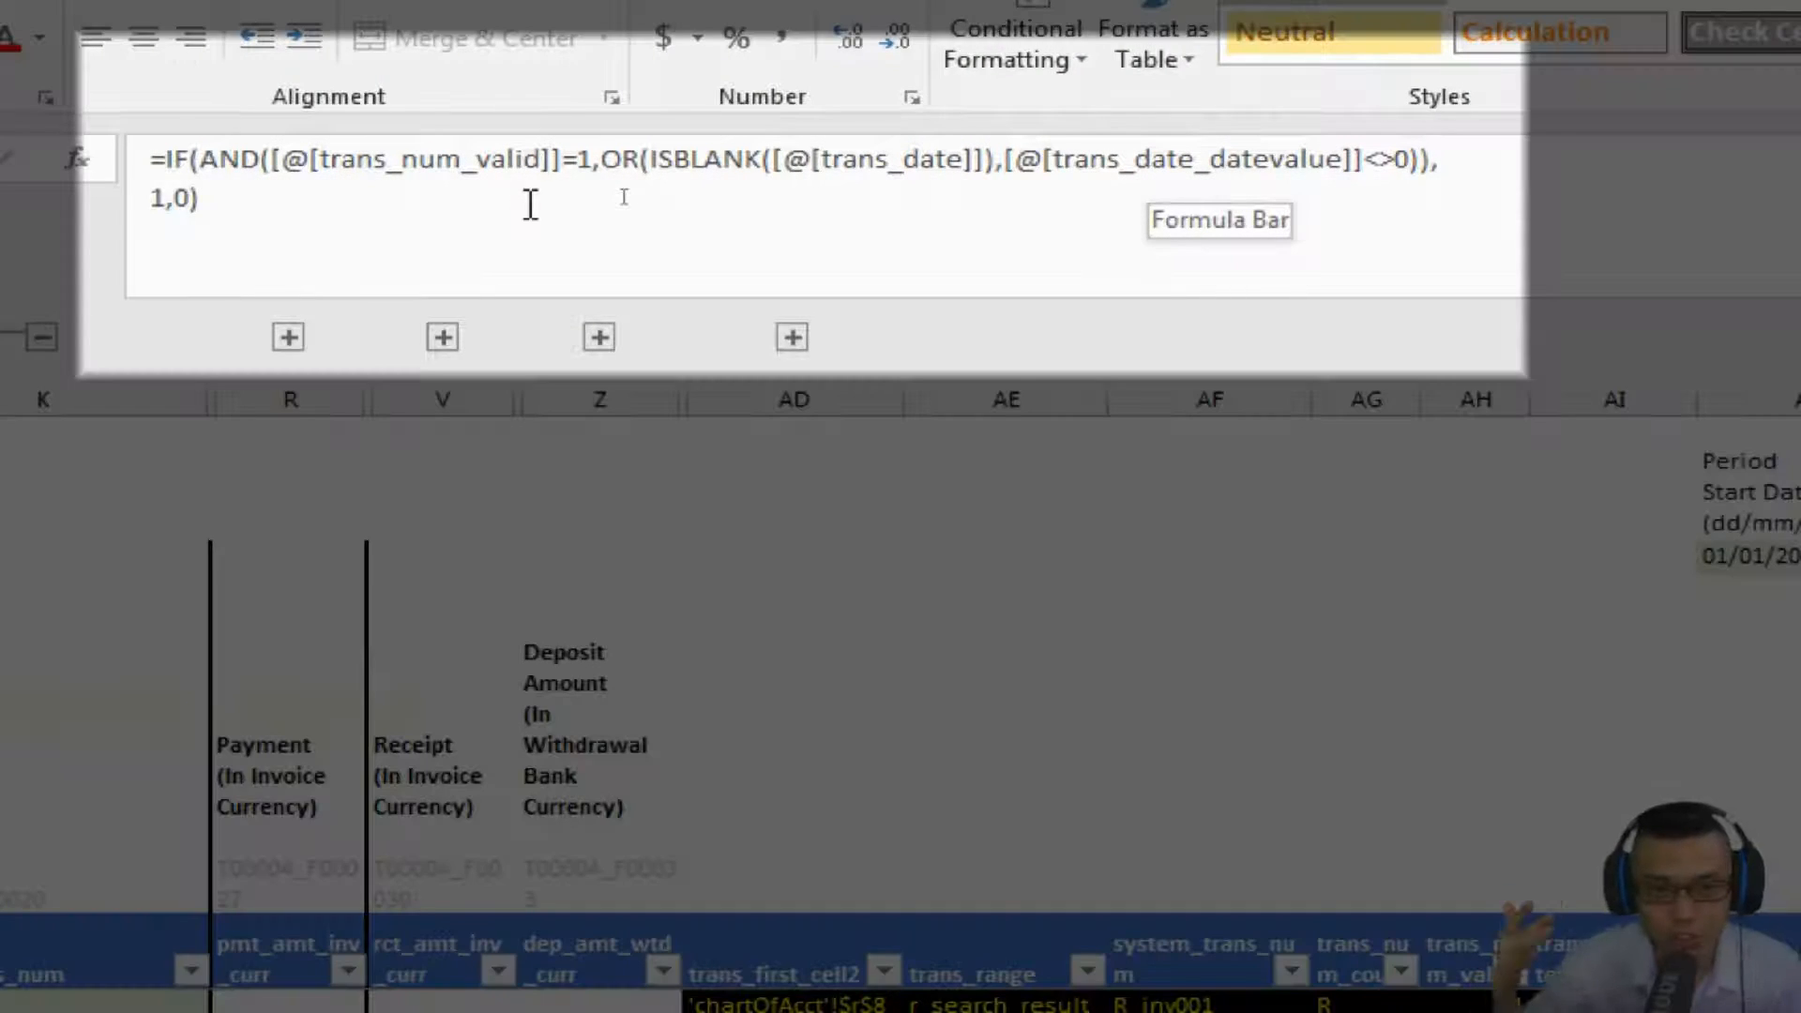
pyautogui.click(895, 185)
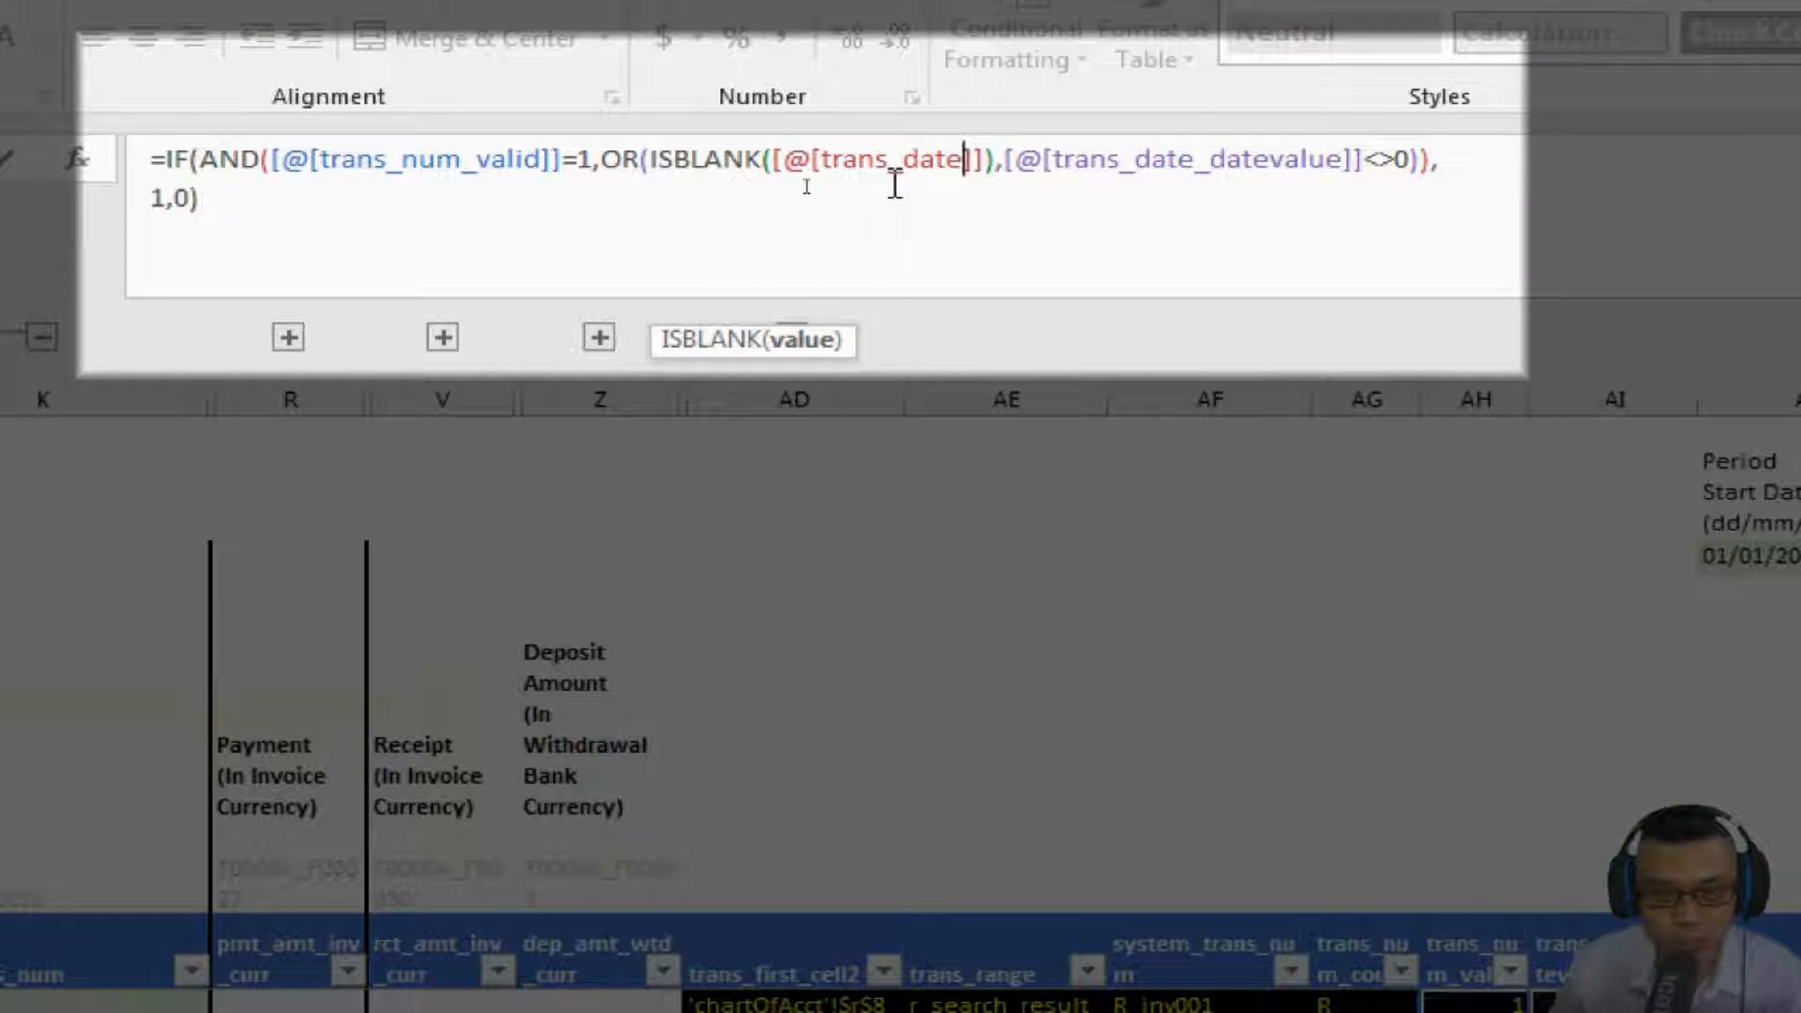
pyautogui.press('BackSpace')
pyautogui.press('BackSpace')
pyautogui.press('BackSpace')
pyautogui.press('BackSpace')
pyautogui.write('total')
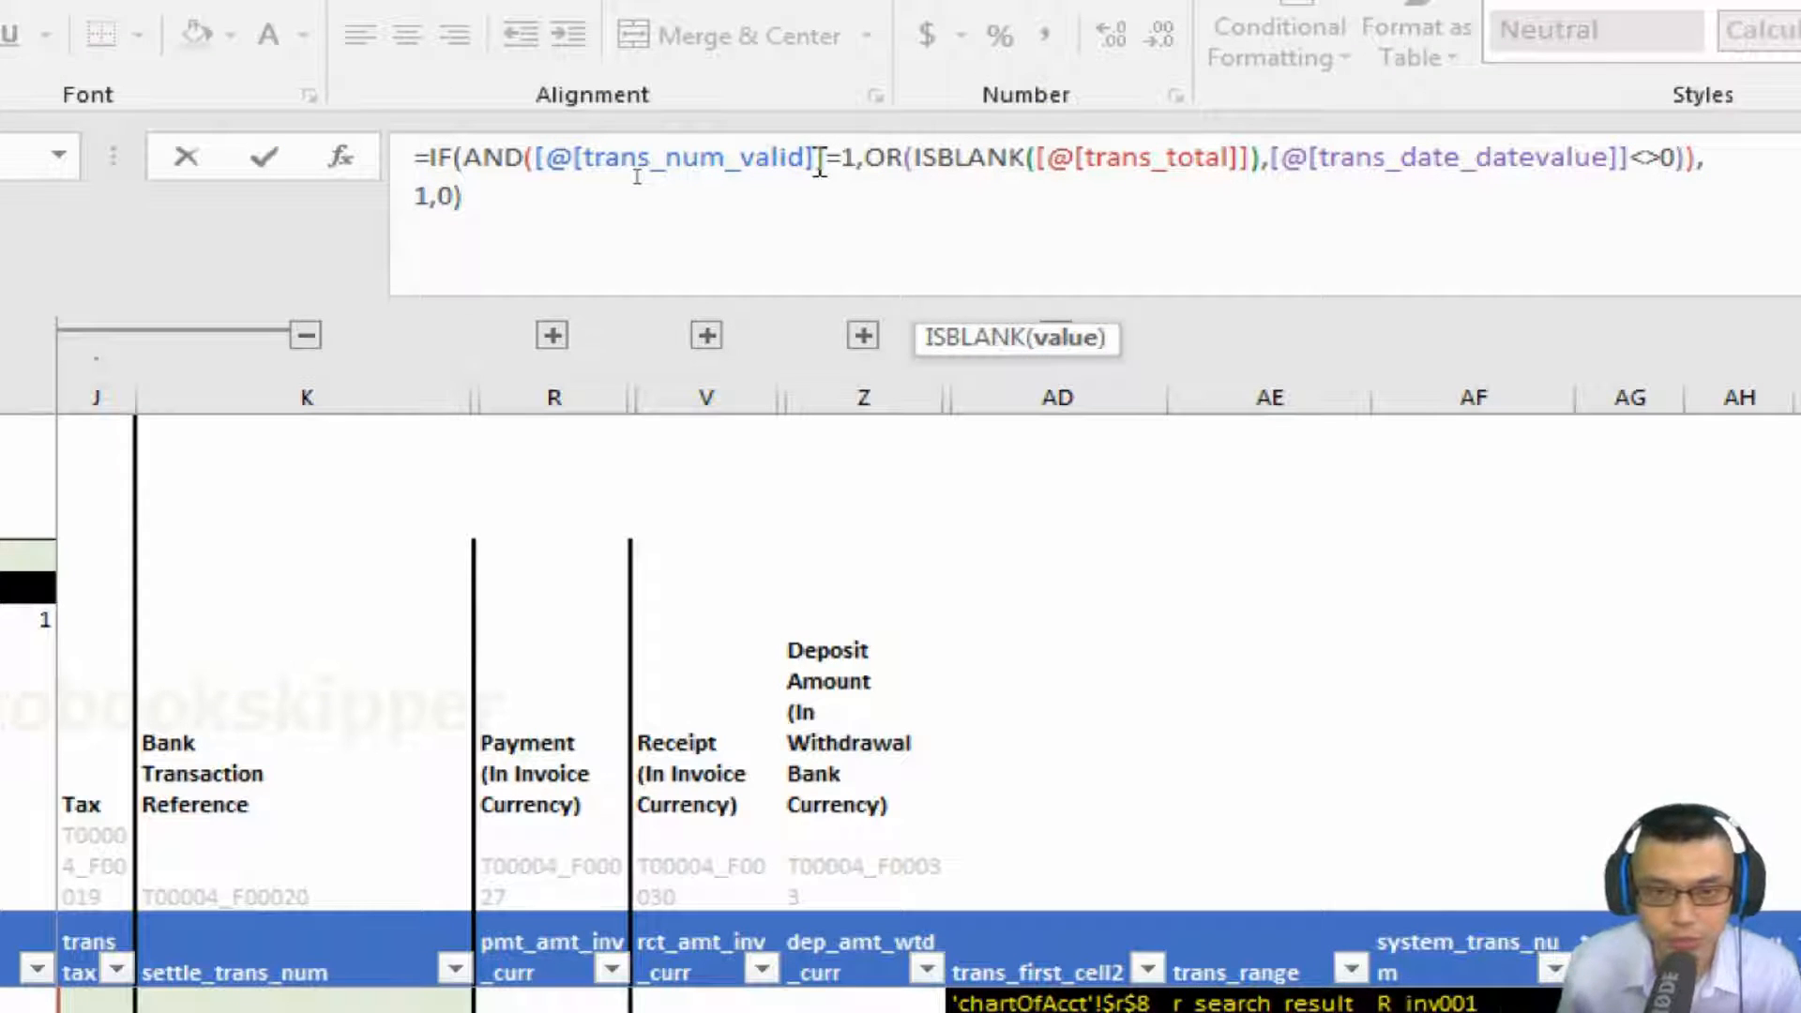
# Examine the first AND condition, [@[trans_num_valid]]=1, in the trans_total_valid formula.
pyautogui.click(820, 161)
pyautogui.press('Left')
pyautogui.press('Left')
pyautogui.press('Left')
pyautogui.press('Left')
pyautogui.press('Left')
pyautogui.press('Left')
pyautogui.press('Left')
pyautogui.press('Left')
pyautogui.press('Left')
pyautogui.press('Left')
pyautogui.press('Left')
pyautogui.press('Left')
pyautogui.press('Left')
pyautogui.press('Left')
pyautogui.press('Left')
pyautogui.press('Left')
pyautogui.press('Left')
pyautogui.press('Left')
pyautogui.press('Left')
pyautogui.press('Left')
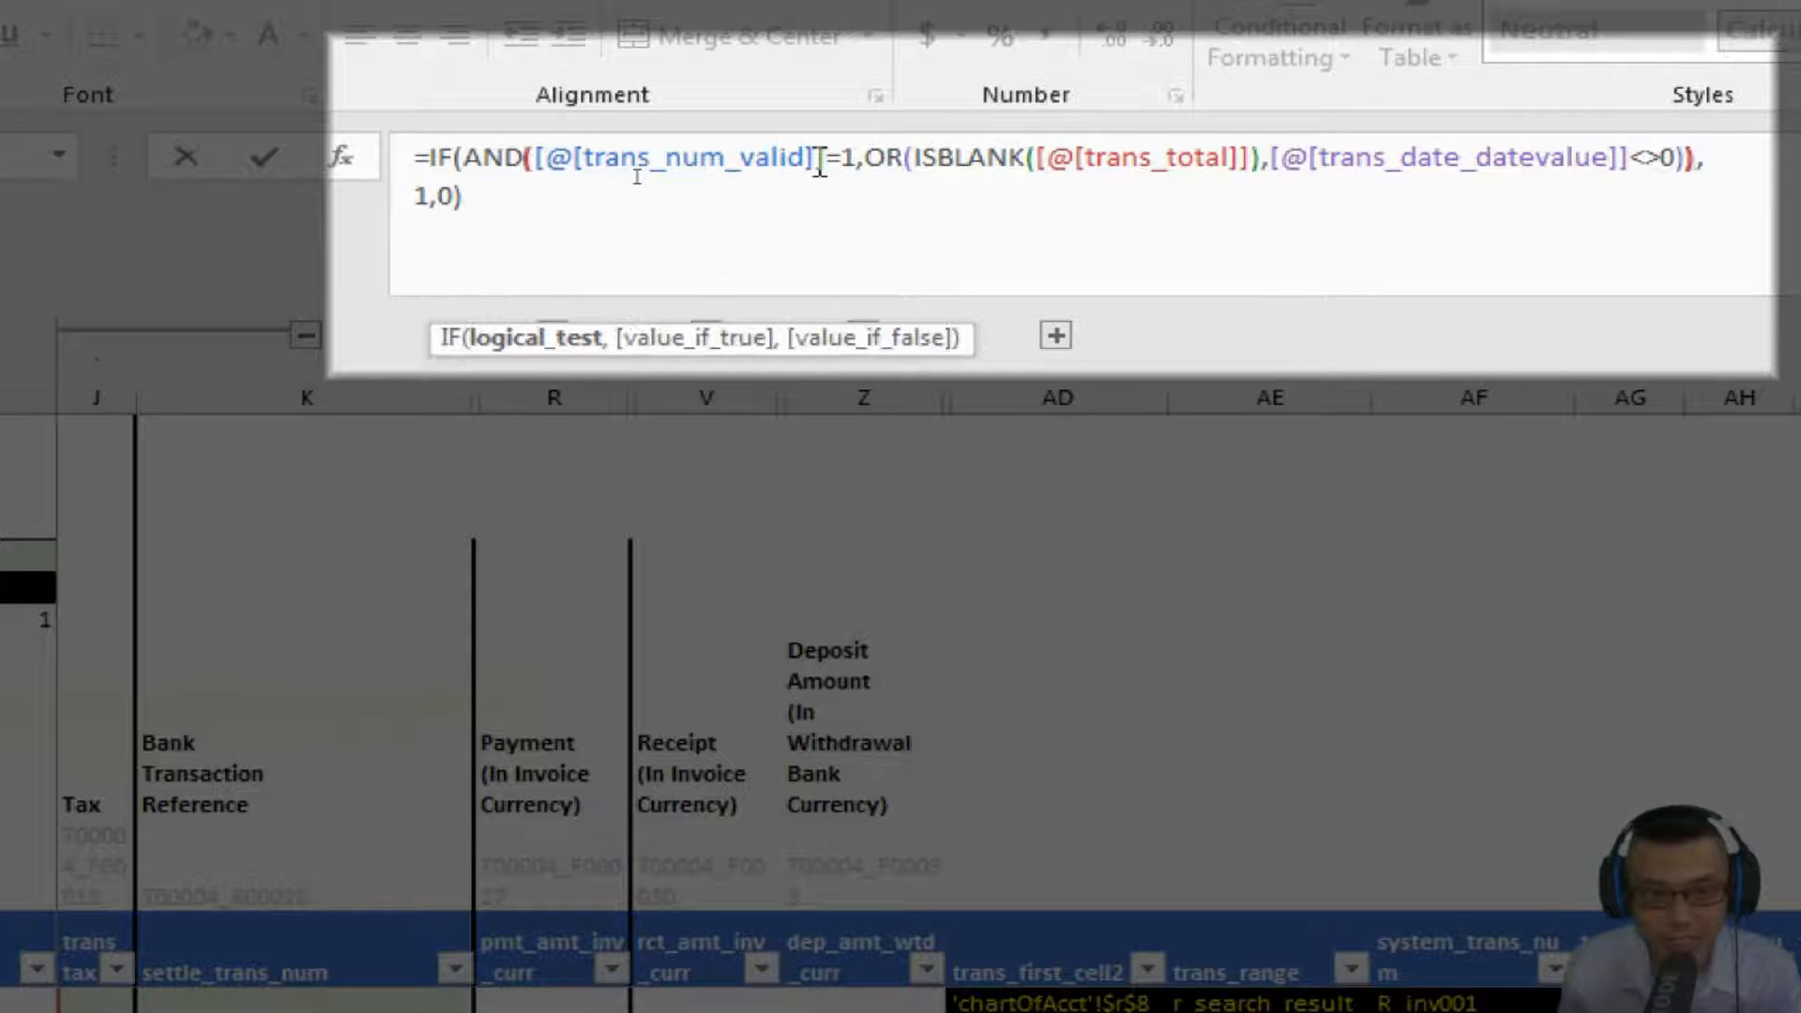
pyautogui.press('Right')
pyautogui.hotkey('shift', 'Right')
pyautogui.hotkey('shift', 'Right')
pyautogui.hotkey('shift', 'Right')
pyautogui.hotkey('shift', 'Right')
pyautogui.hotkey('shift', 'Right')
pyautogui.hotkey('shift', 'Right')
pyautogui.hotkey('shift', 'Right')
pyautogui.hotkey('shift', 'Right')
pyautogui.hotkey('shift', 'Right')
pyautogui.hotkey('shift', 'Right')
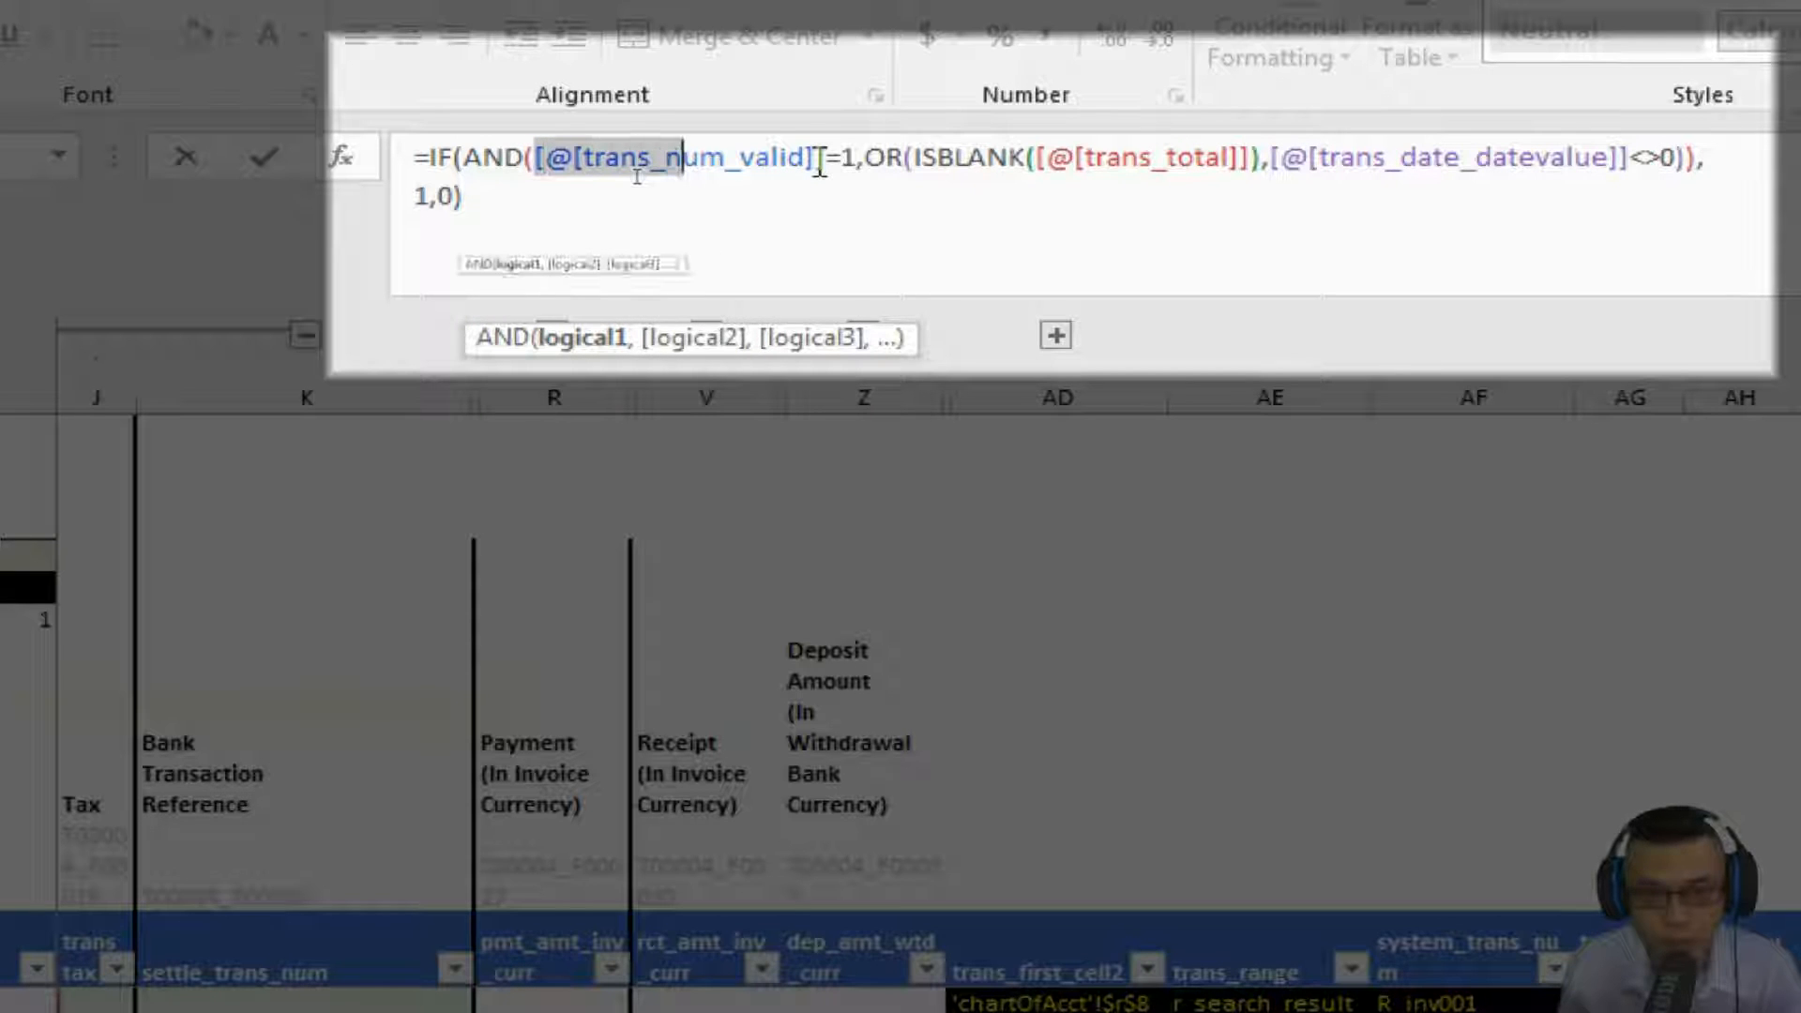
pyautogui.hotkey('shift', 'Right')
pyautogui.hotkey('shift', 'Right')
pyautogui.hotkey('shift', 'Right')
pyautogui.hotkey('shift', 'Right')
pyautogui.hotkey('shift', 'Right')
pyautogui.hotkey('shift', 'Right')
pyautogui.hotkey('shift', 'Right')
pyautogui.hotkey('shift', 'Right')
pyautogui.hotkey('shift', 'Right')
pyautogui.hotkey('shift', 'Right')
pyautogui.hotkey('shift', 'Right')
pyautogui.hotkey('shift', 'Right')
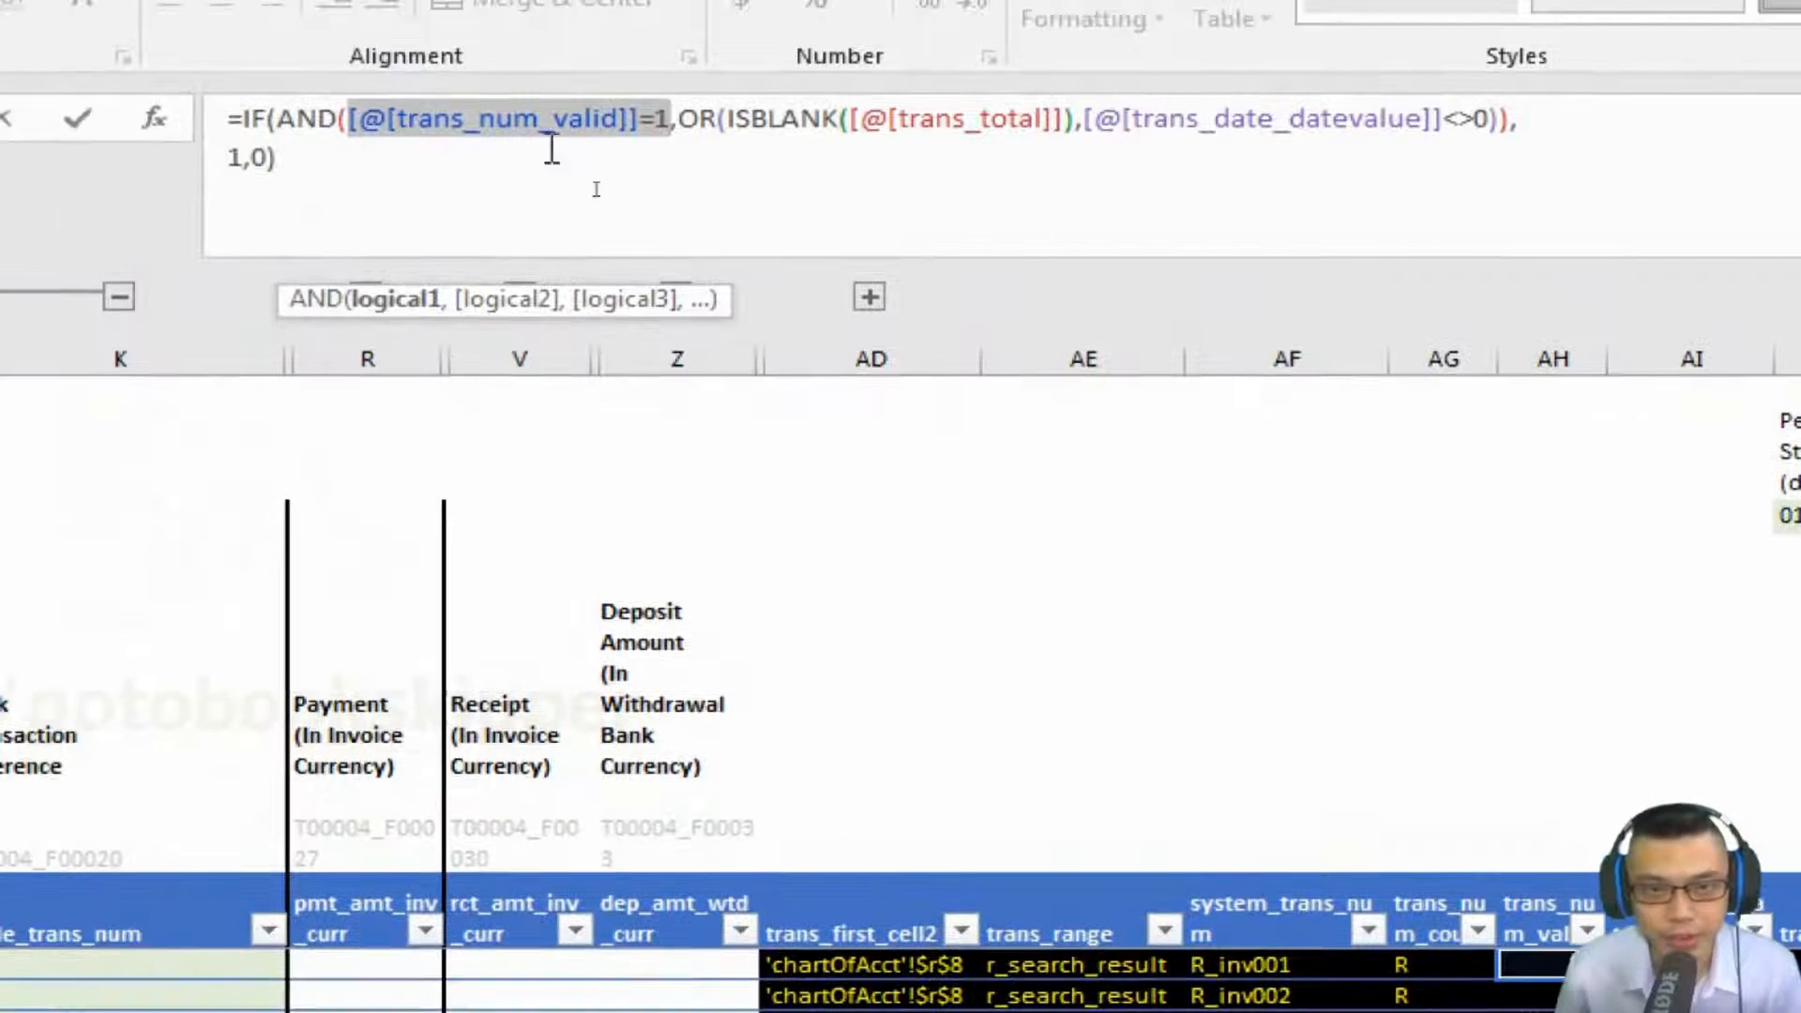
# Examine the OR condition that combines the ISBLANK test with the trans_date_datevalue comparison.
pyautogui.press('Right')
pyautogui.press('Right')
pyautogui.press('Right')
pyautogui.press('Right')
pyautogui.press('Right')
pyautogui.press('Right')
pyautogui.press('Left')
pyautogui.press('Left')
pyautogui.press('Left')
pyautogui.press('Left')
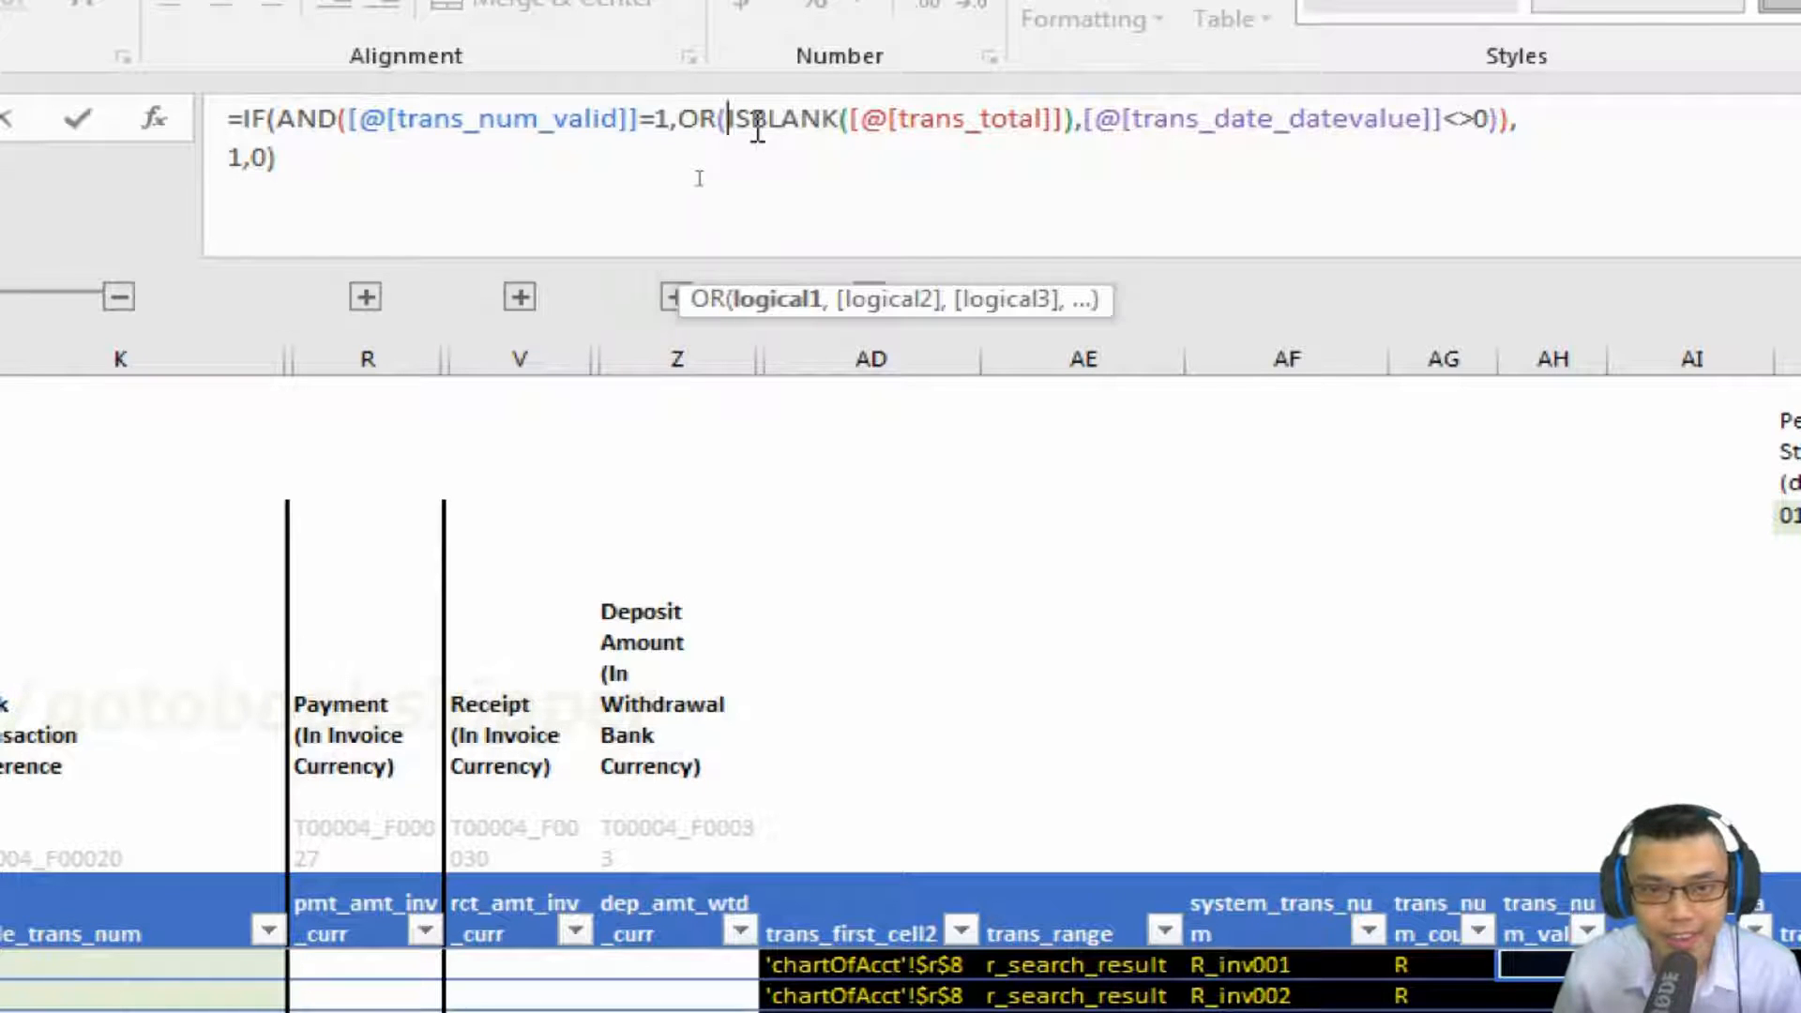
pyautogui.hotkey('shift', 'Right')
pyautogui.hotkey('shift', 'Right')
pyautogui.hotkey('shift', 'Right')
pyautogui.hotkey('shift', 'Right')
pyautogui.hotkey('shift', 'Right')
pyautogui.hotkey('shift', 'Right')
pyautogui.hotkey('shift', 'Right')
pyautogui.hotkey('shift', 'Right')
pyautogui.hotkey('shift', 'Right')
pyautogui.hotkey('shift', 'Right')
pyautogui.hotkey('shift', 'Right')
pyautogui.hotkey('shift', 'Right')
pyautogui.hotkey('shift', 'Right')
pyautogui.hotkey('shift', 'Right')
pyautogui.hotkey('shift', 'Right')
pyautogui.hotkey('shift', 'Right')
pyautogui.hotkey('shift', 'Right')
pyautogui.hotkey('shift', 'Right')
pyautogui.hotkey('shift', 'Right')
pyautogui.hotkey('shift', 'Right')
pyautogui.hotkey('shift', 'Right')
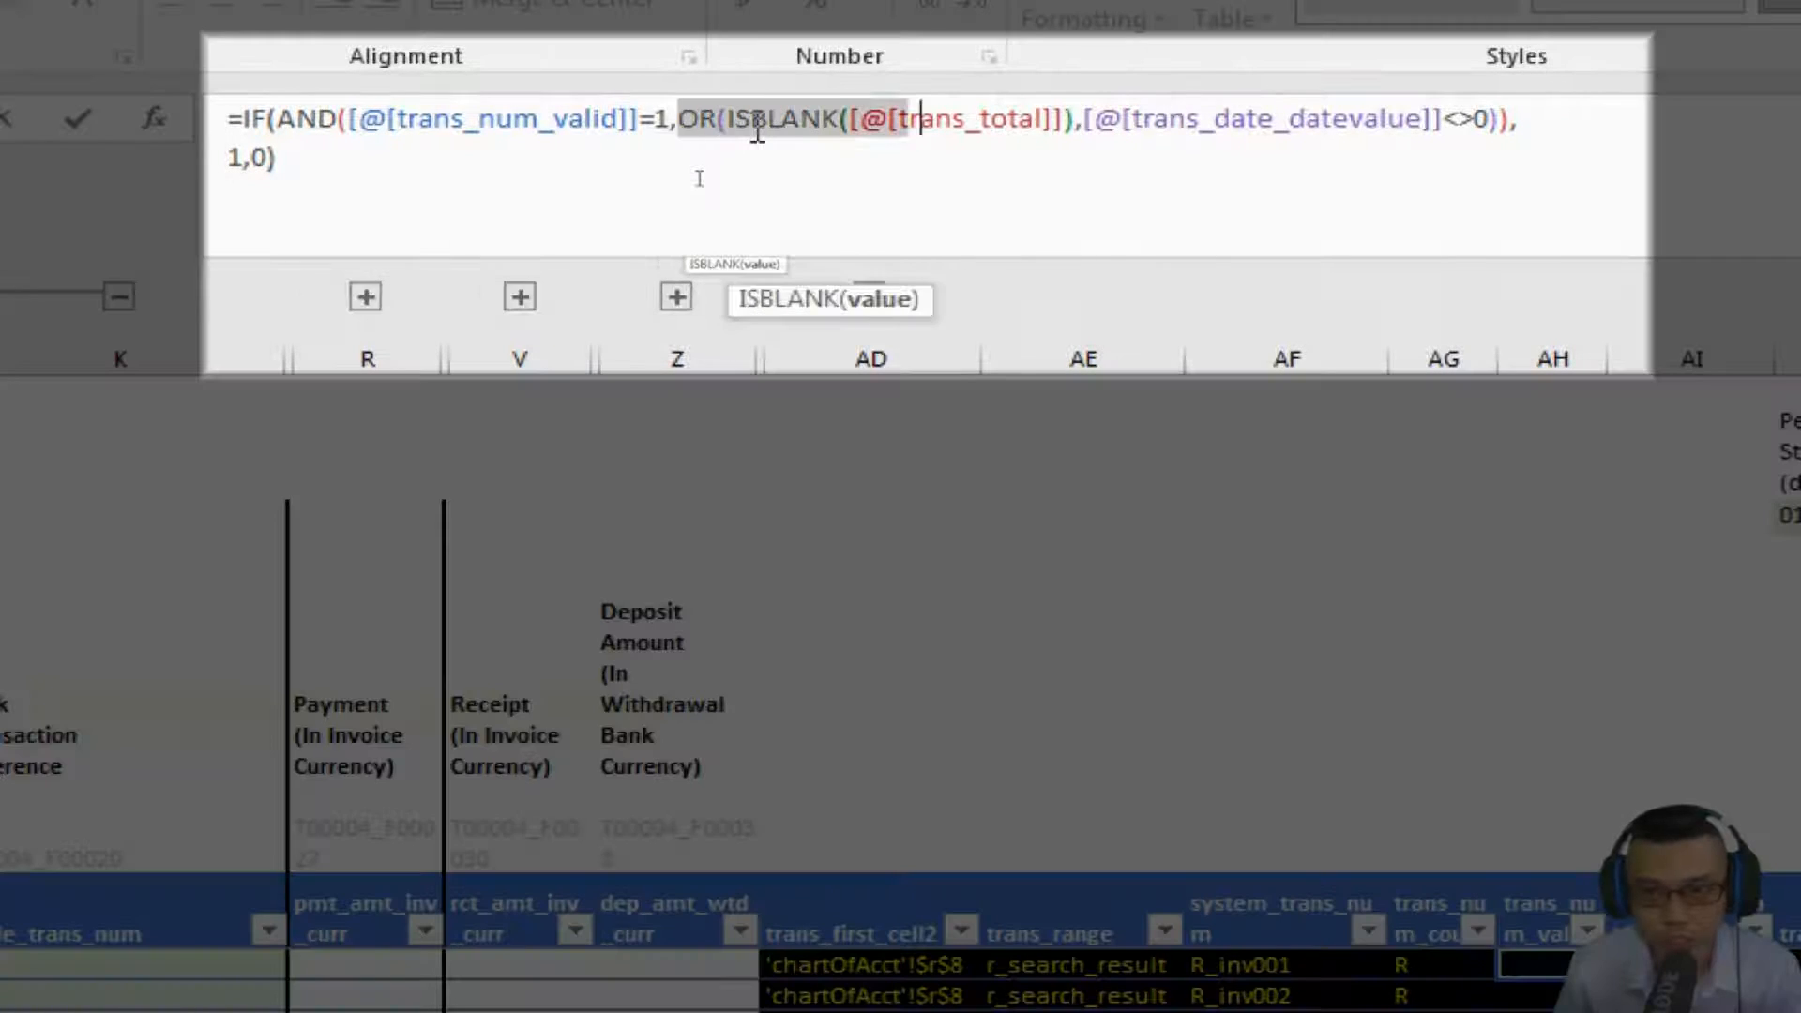
pyautogui.hotkey('shift', 'Right')
pyautogui.hotkey('shift', 'Right')
pyautogui.hotkey('shift', 'Right')
pyautogui.hotkey('shift', 'Right')
pyautogui.hotkey('shift', 'Right')
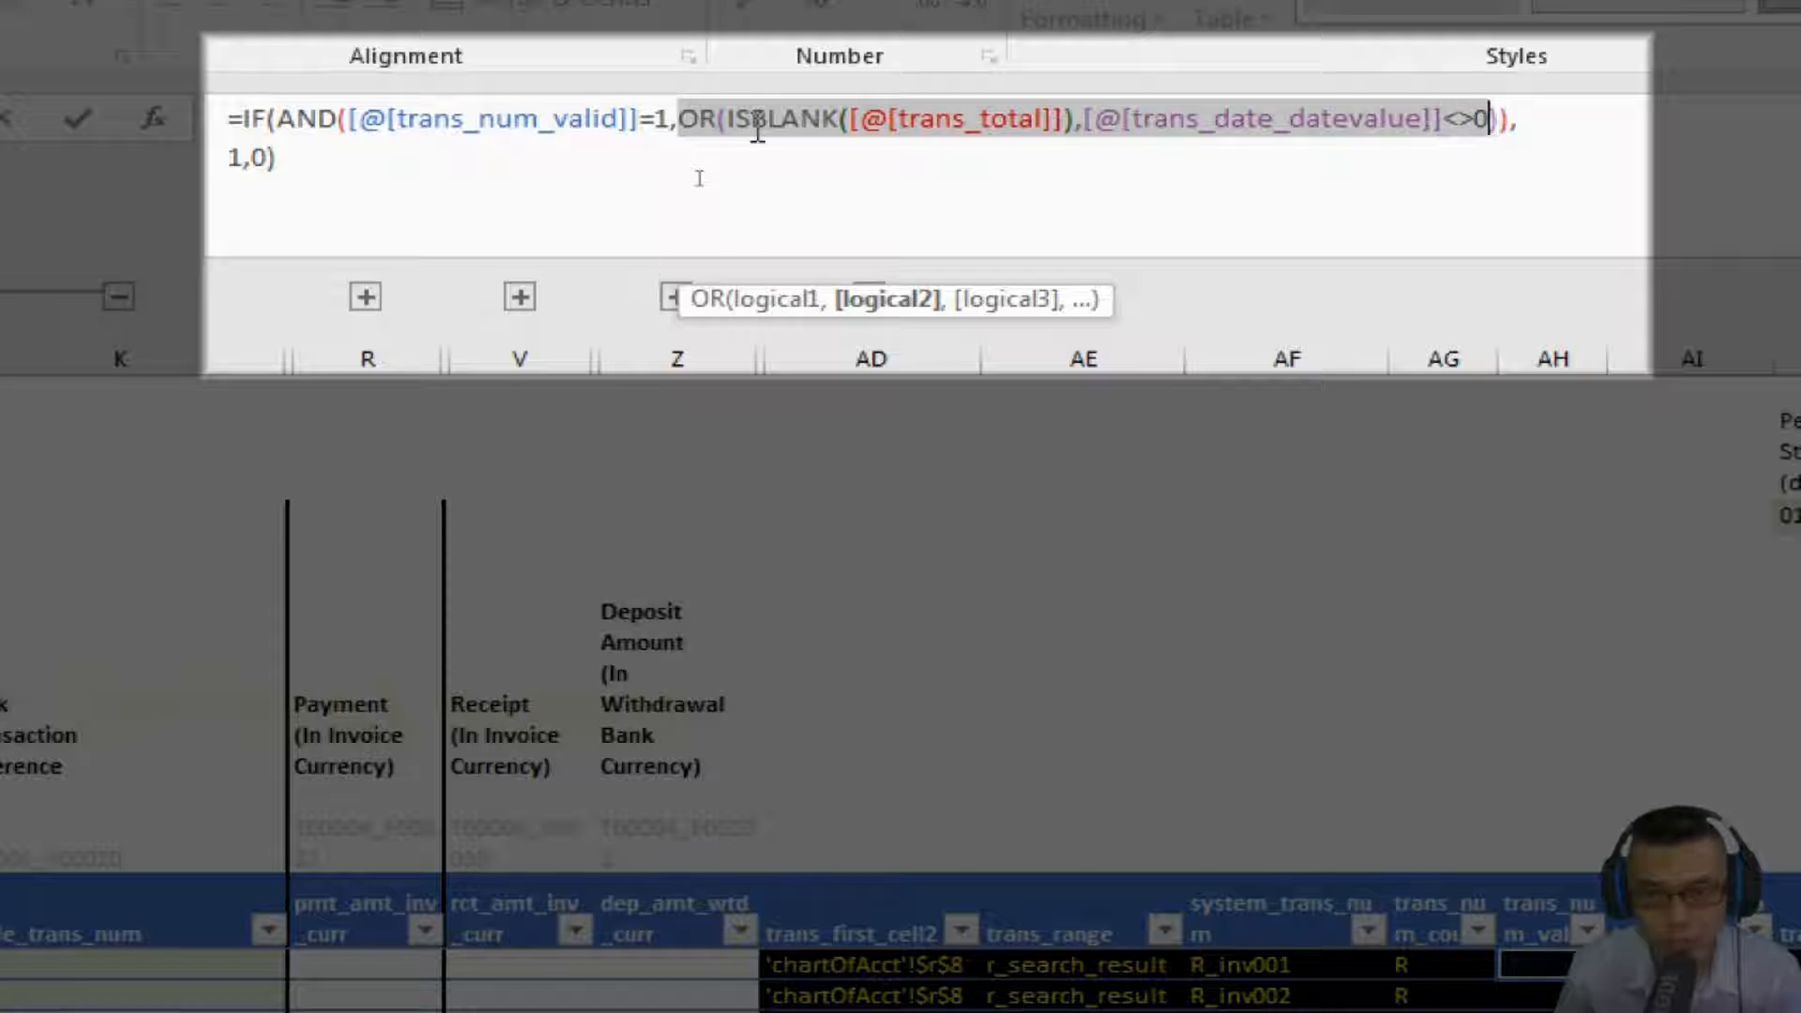
# Examine the trans_total reference inside the ISBLANK test.
pyautogui.click(883, 132)
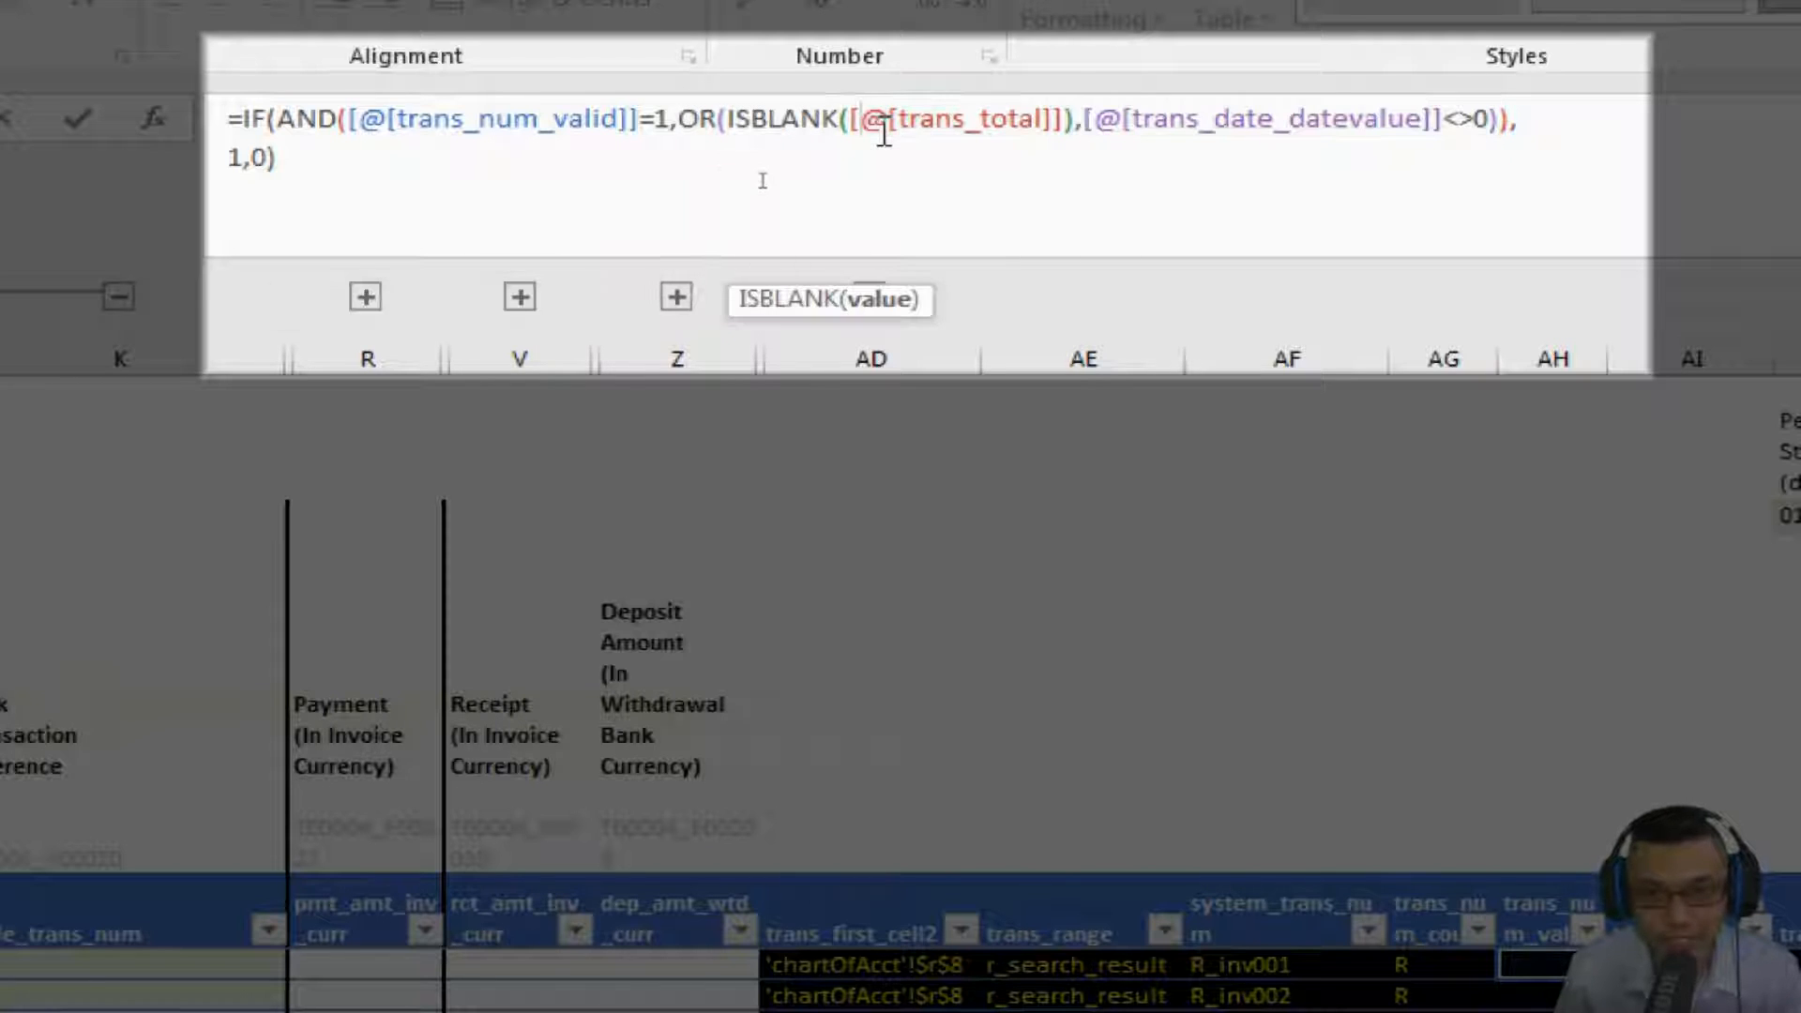
pyautogui.hotkey('shift', 'Right')
pyautogui.hotkey('shift', 'Right')
pyautogui.hotkey('shift', 'Right')
pyautogui.hotkey('shift', 'Right')
pyautogui.hotkey('shift', 'Right')
pyautogui.hotkey('shift', 'Right')
pyautogui.hotkey('shift', 'Right')
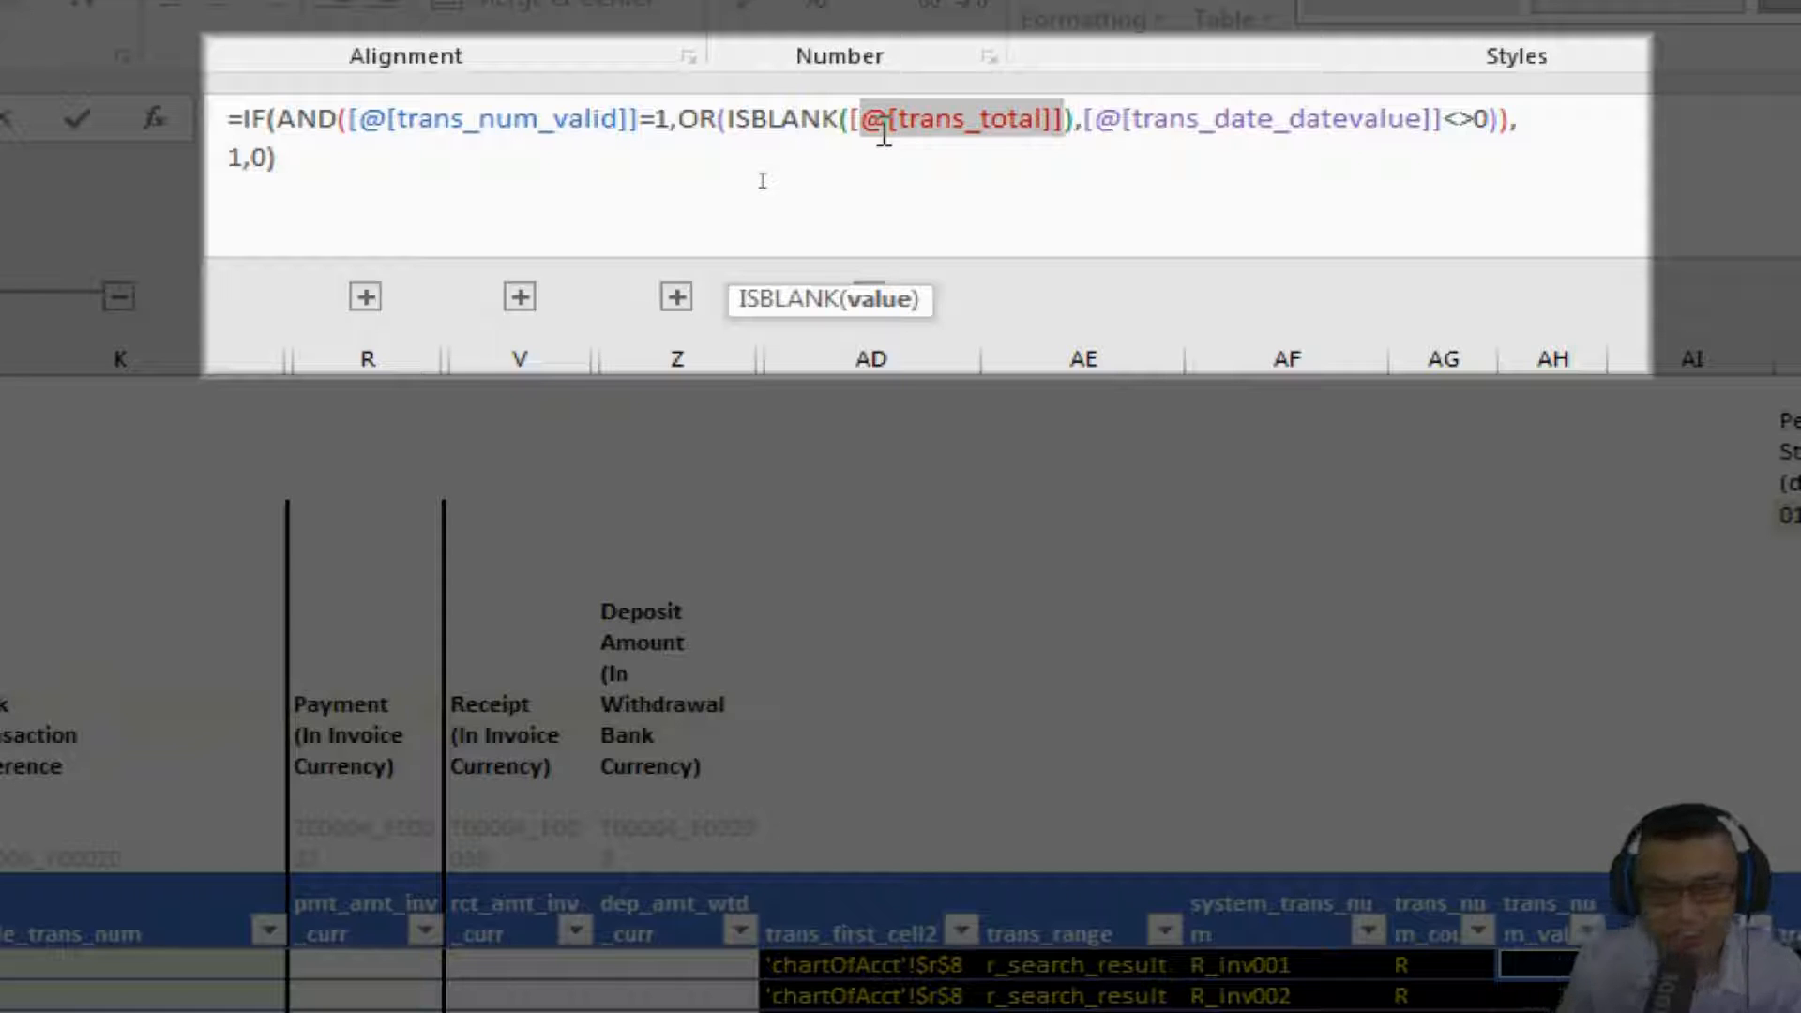
# Replace the [@[trans_date_datevalue]] reference inside the OR condition with an empty isnumber() function.
pyautogui.press('Right')
pyautogui.press('Right')
pyautogui.hotkey('shift', 'Right')
pyautogui.hotkey('shift', 'Right')
pyautogui.hotkey('shift', 'Right')
pyautogui.hotkey('shift', 'Right')
pyautogui.hotkey('shift', 'Right')
pyautogui.hotkey('shift', 'Right')
pyautogui.hotkey('shift', 'Right')
pyautogui.hotkey('shift', 'Right')
pyautogui.hotkey('shift', 'Right')
pyautogui.hotkey('shift', 'Right')
pyautogui.hotkey('shift', 'Right')
pyautogui.hotkey('shift', 'Right')
pyautogui.hotkey('shift', 'Right')
pyautogui.hotkey('shift', 'Right')
pyautogui.hotkey('shift', 'Right')
pyautogui.hotkey('shift', 'Right')
pyautogui.hotkey('shift', 'Right')
pyautogui.hotkey('shift', 'Right')
pyautogui.hotkey('shift', 'Right')
pyautogui.hotkey('shift', 'Right')
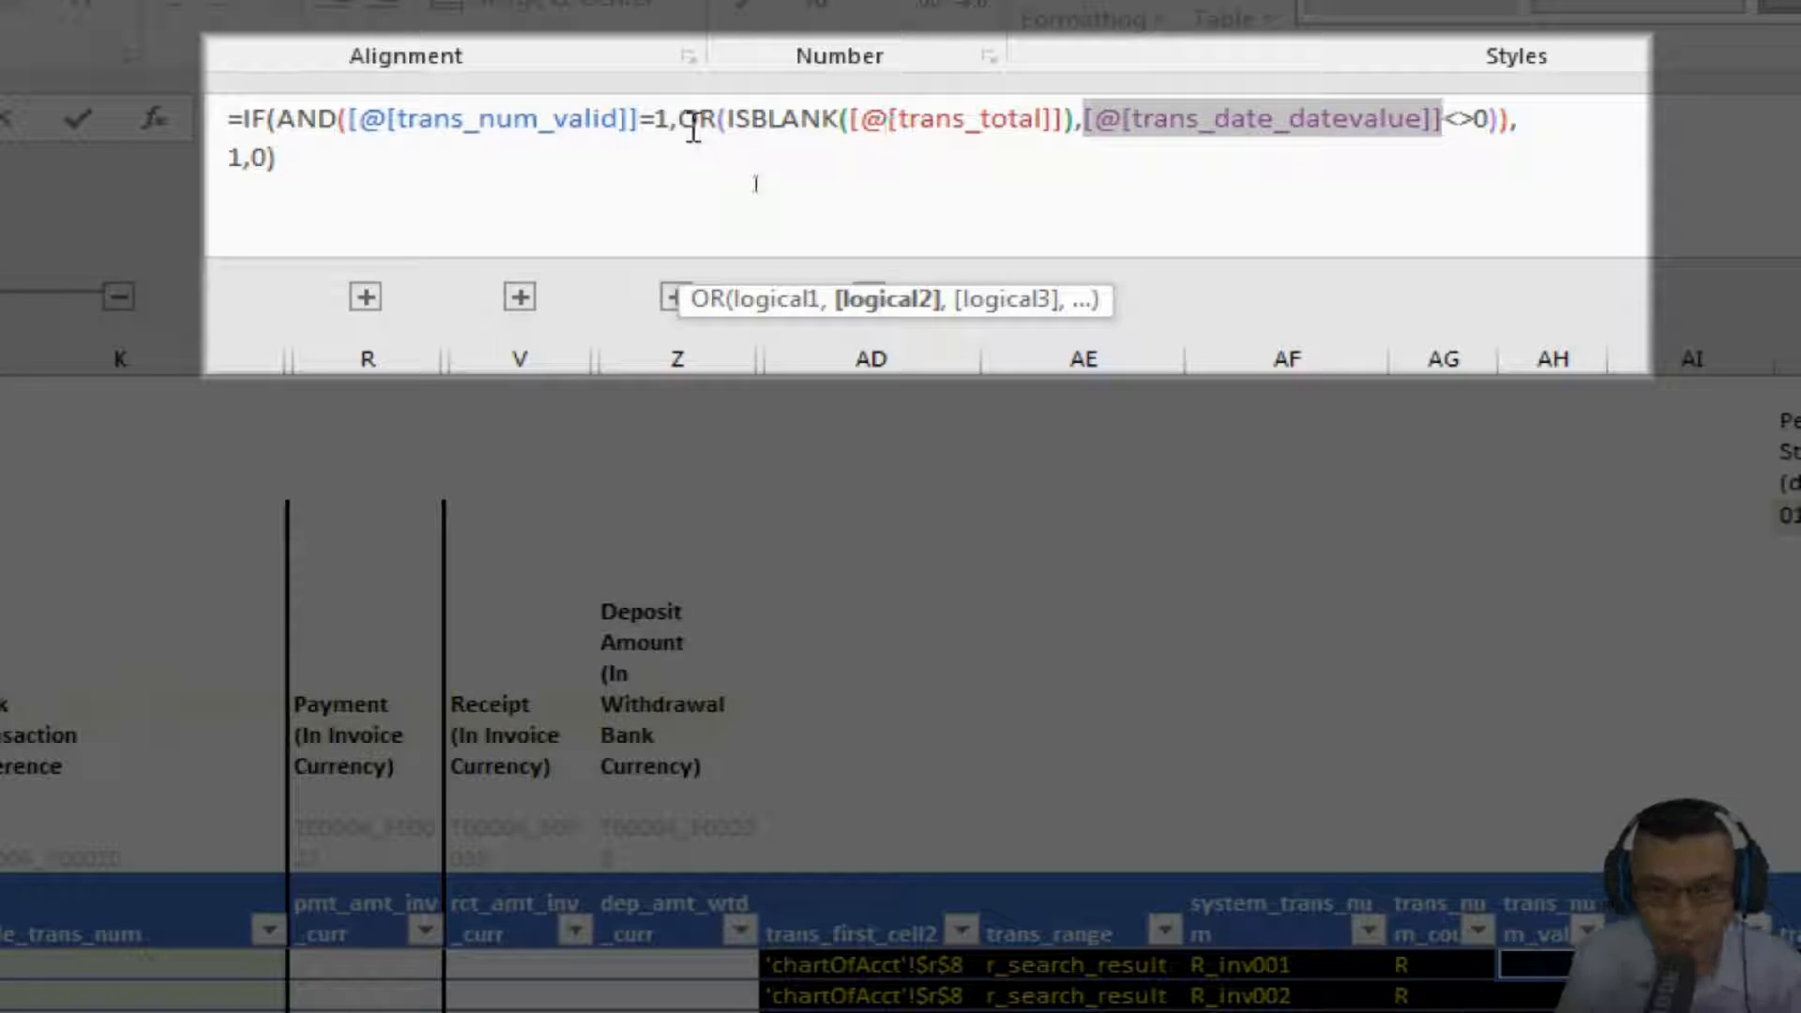
pyautogui.write('isnumber(')
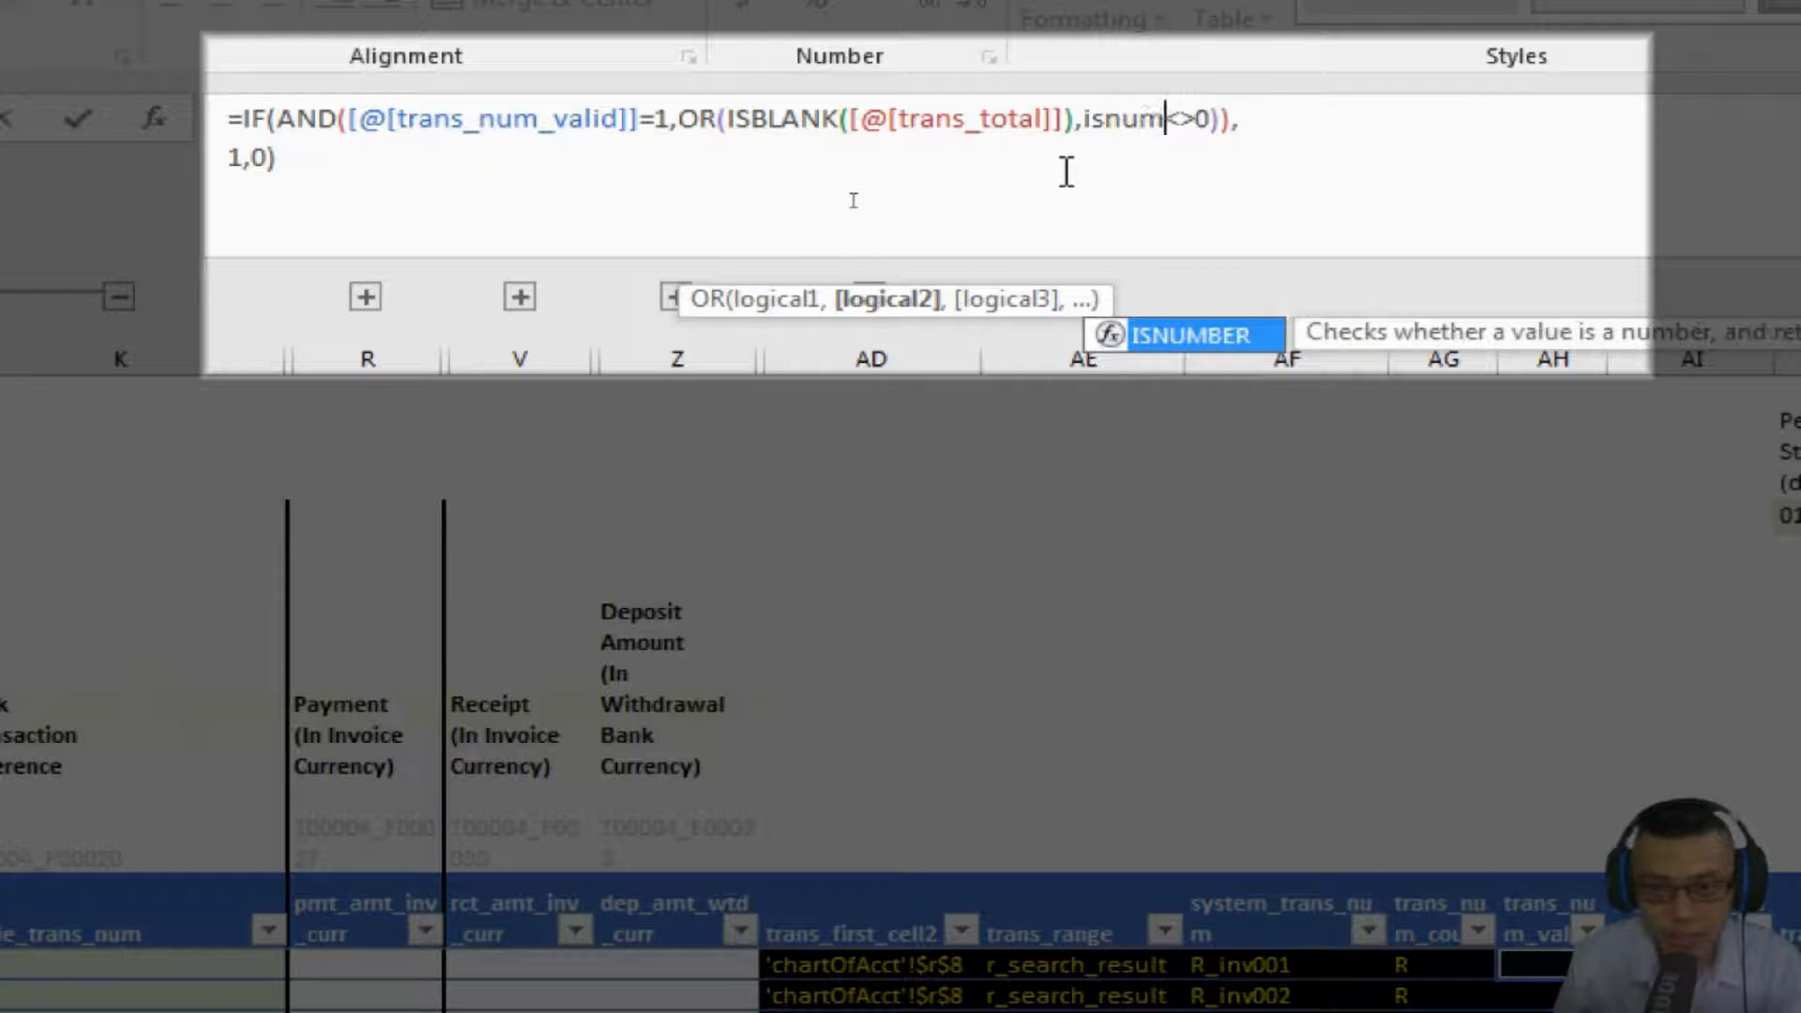
pyautogui.write(')')
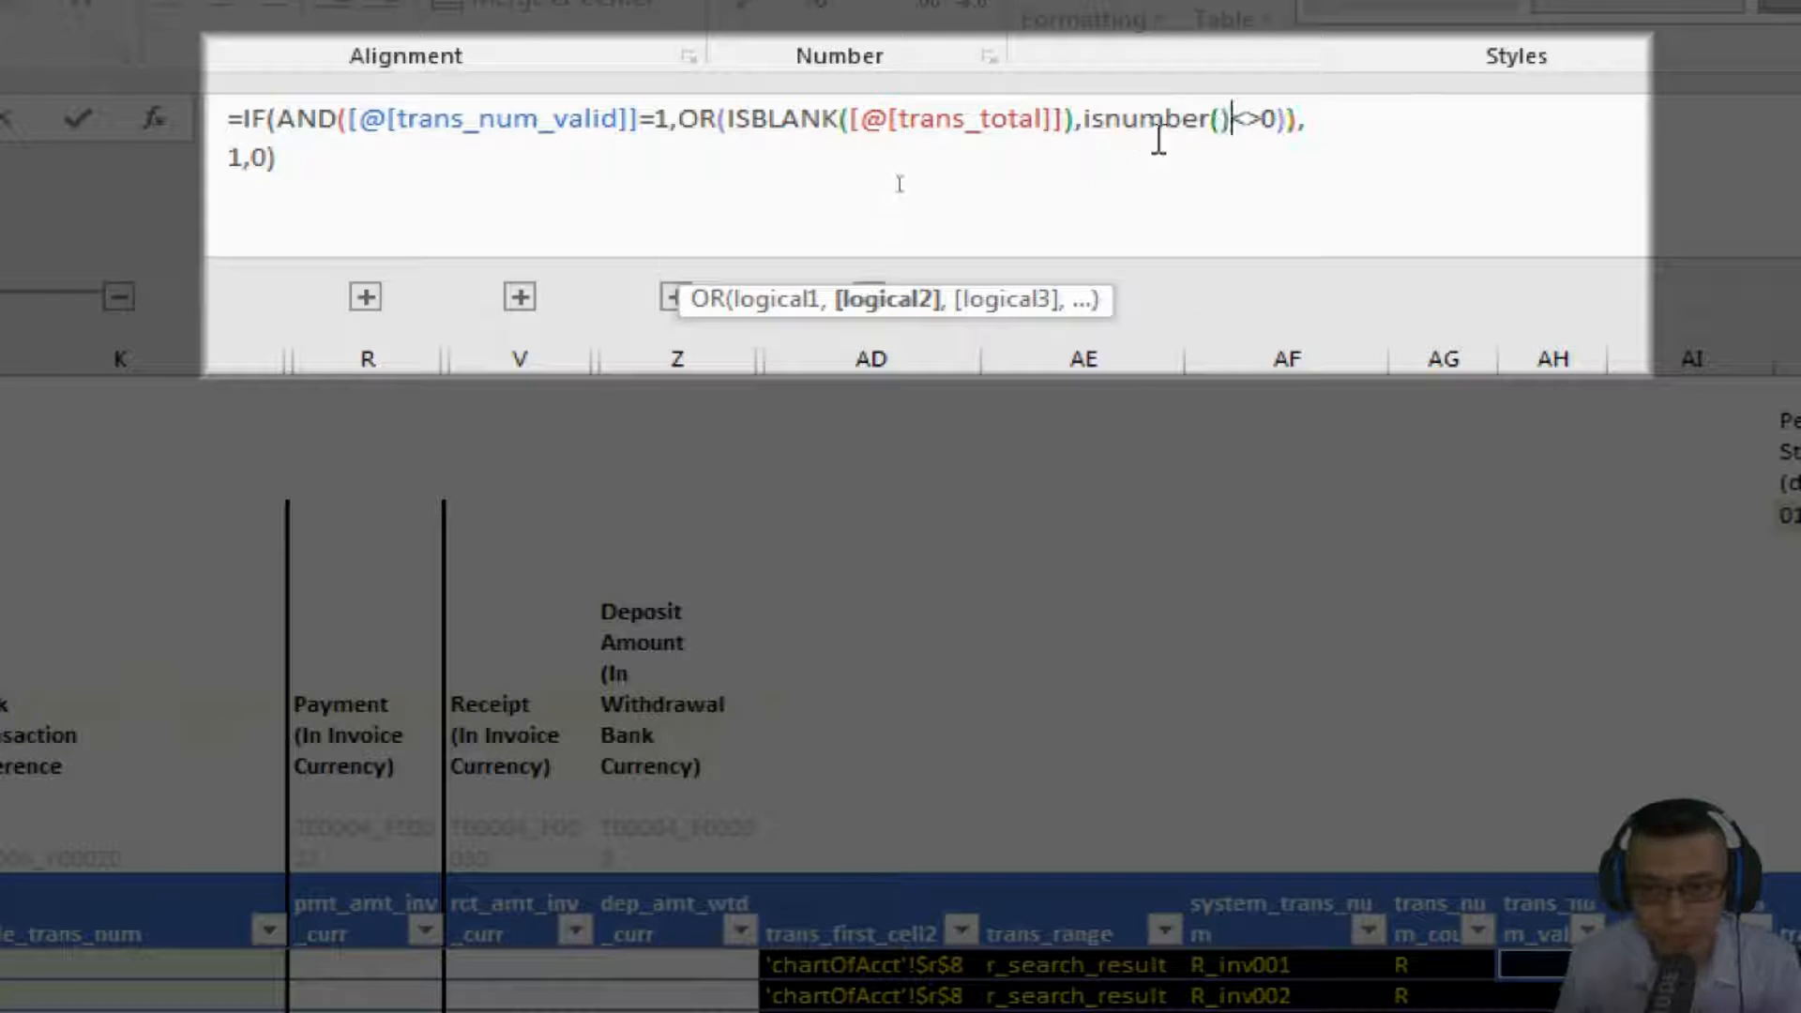
pyautogui.press('Left')
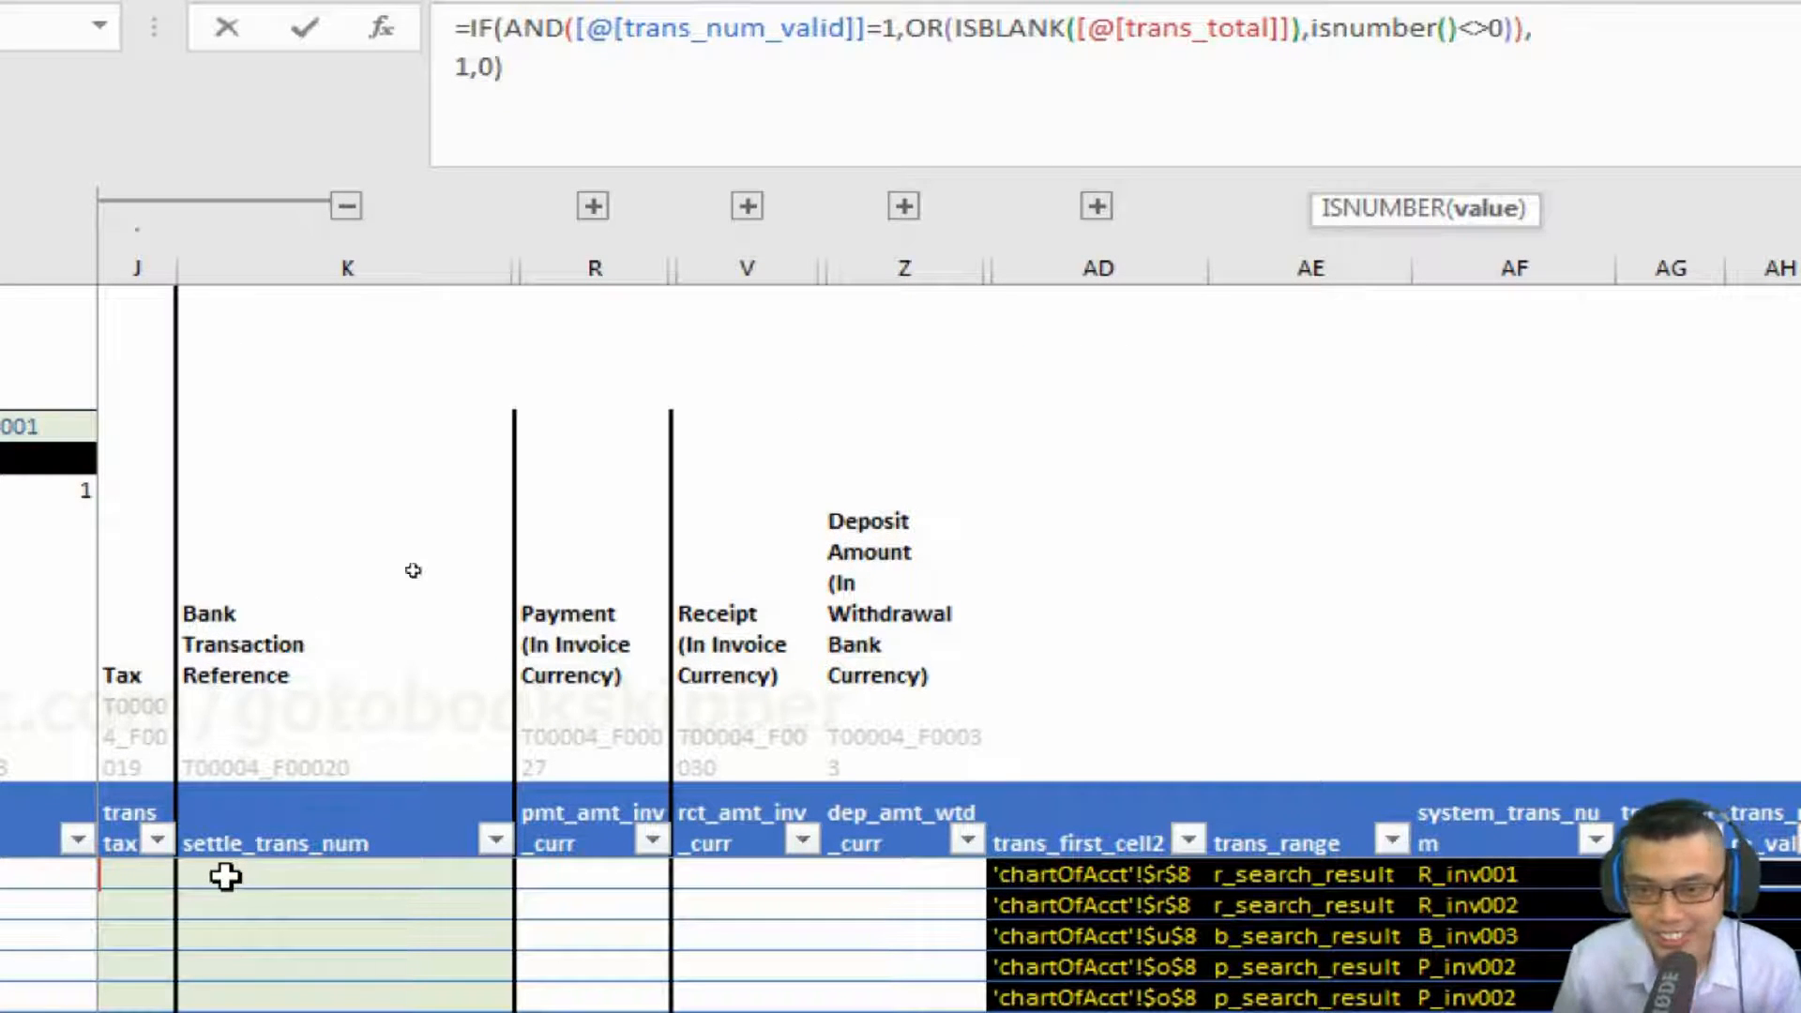
# Remove the <>0 comparison that follows isnumber() in the trans_total_valid formula.
pyautogui.press('Right')
pyautogui.press('Delete')
pyautogui.press('Delete')
pyautogui.press('Delete')
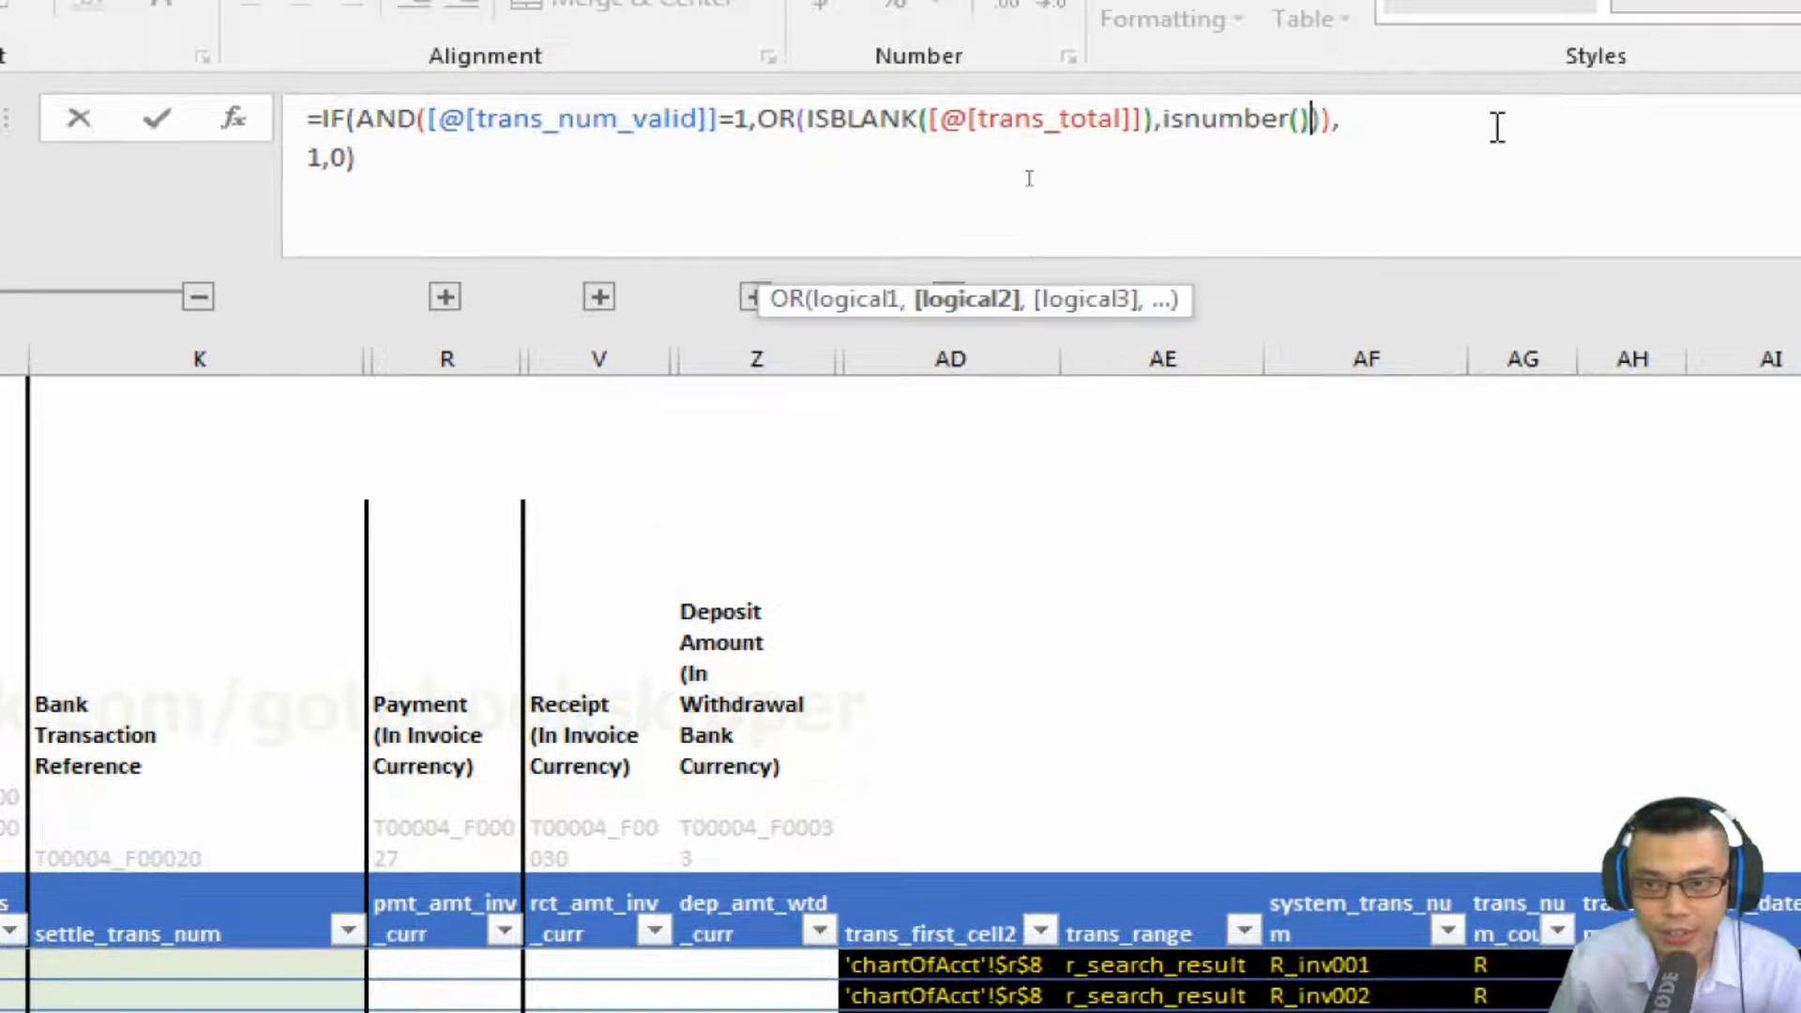
pyautogui.press('Left')
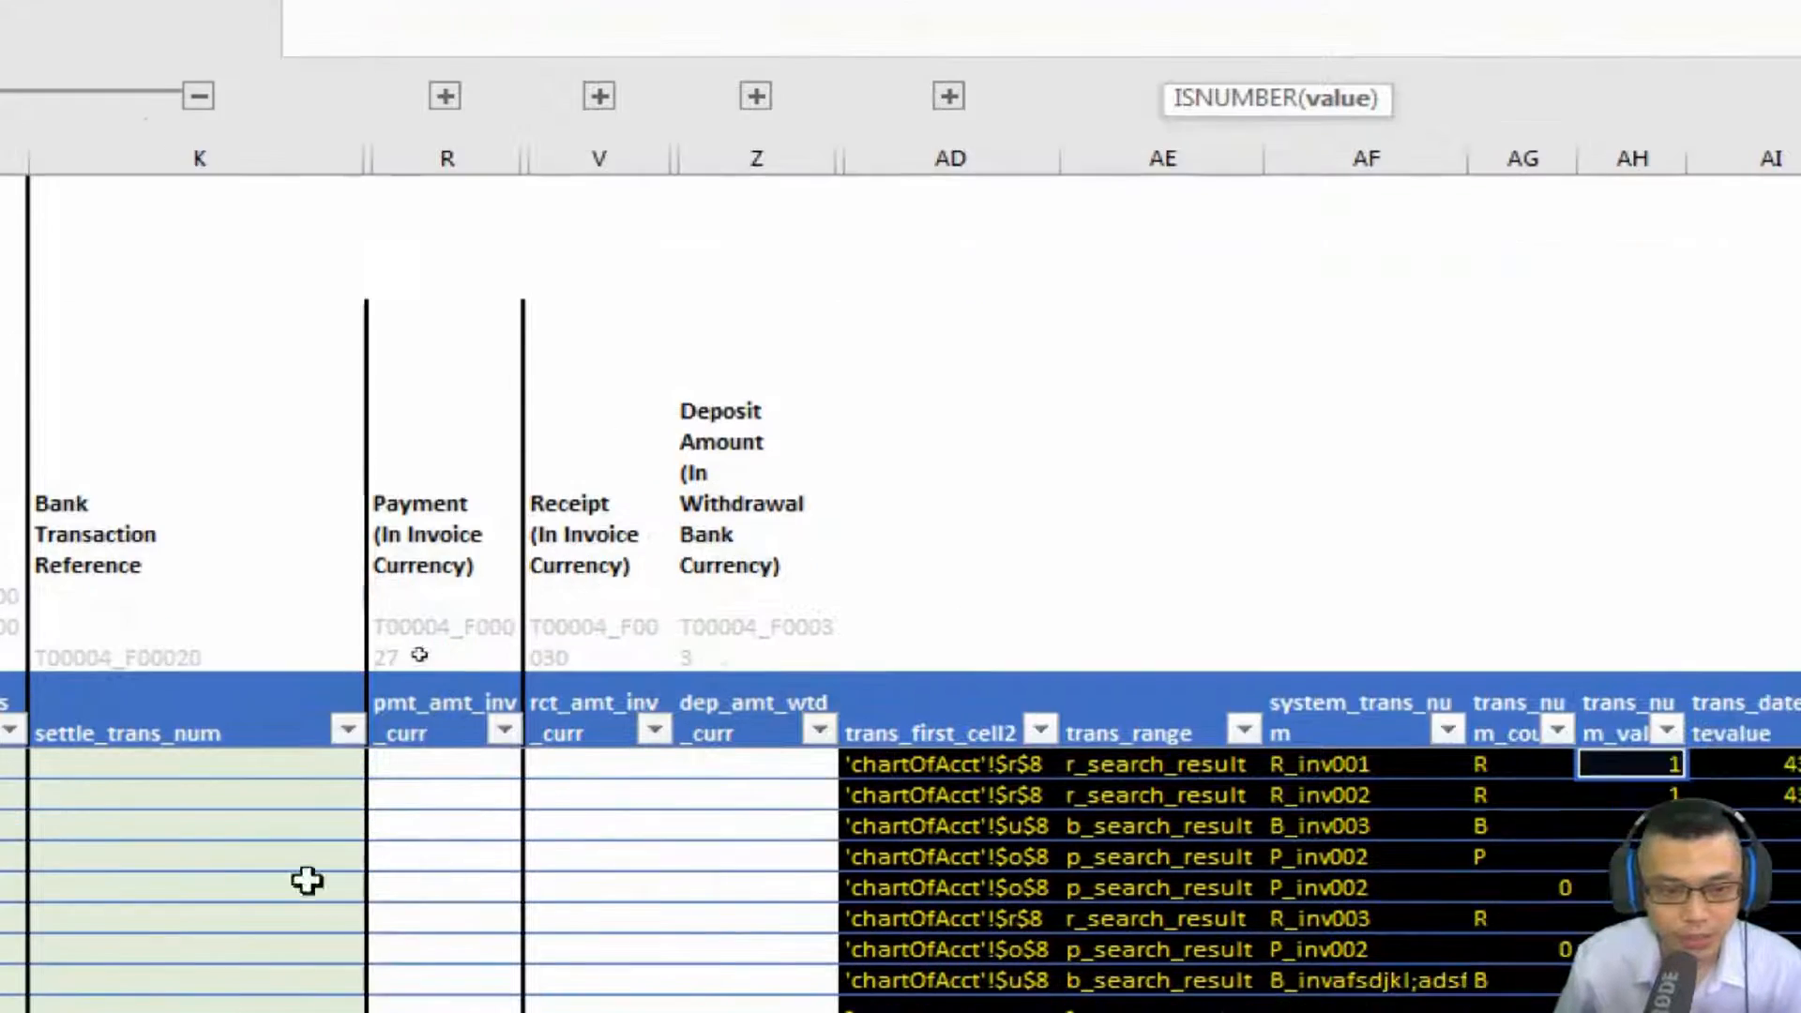
# Insert the [@[trans_total]] reference as the ISNUMBER argument and commit the trans_total_valid formula.
pyautogui.click(272, 601)
pyautogui.press('Left')
pyautogui.press('Left')
pyautogui.press('Left')
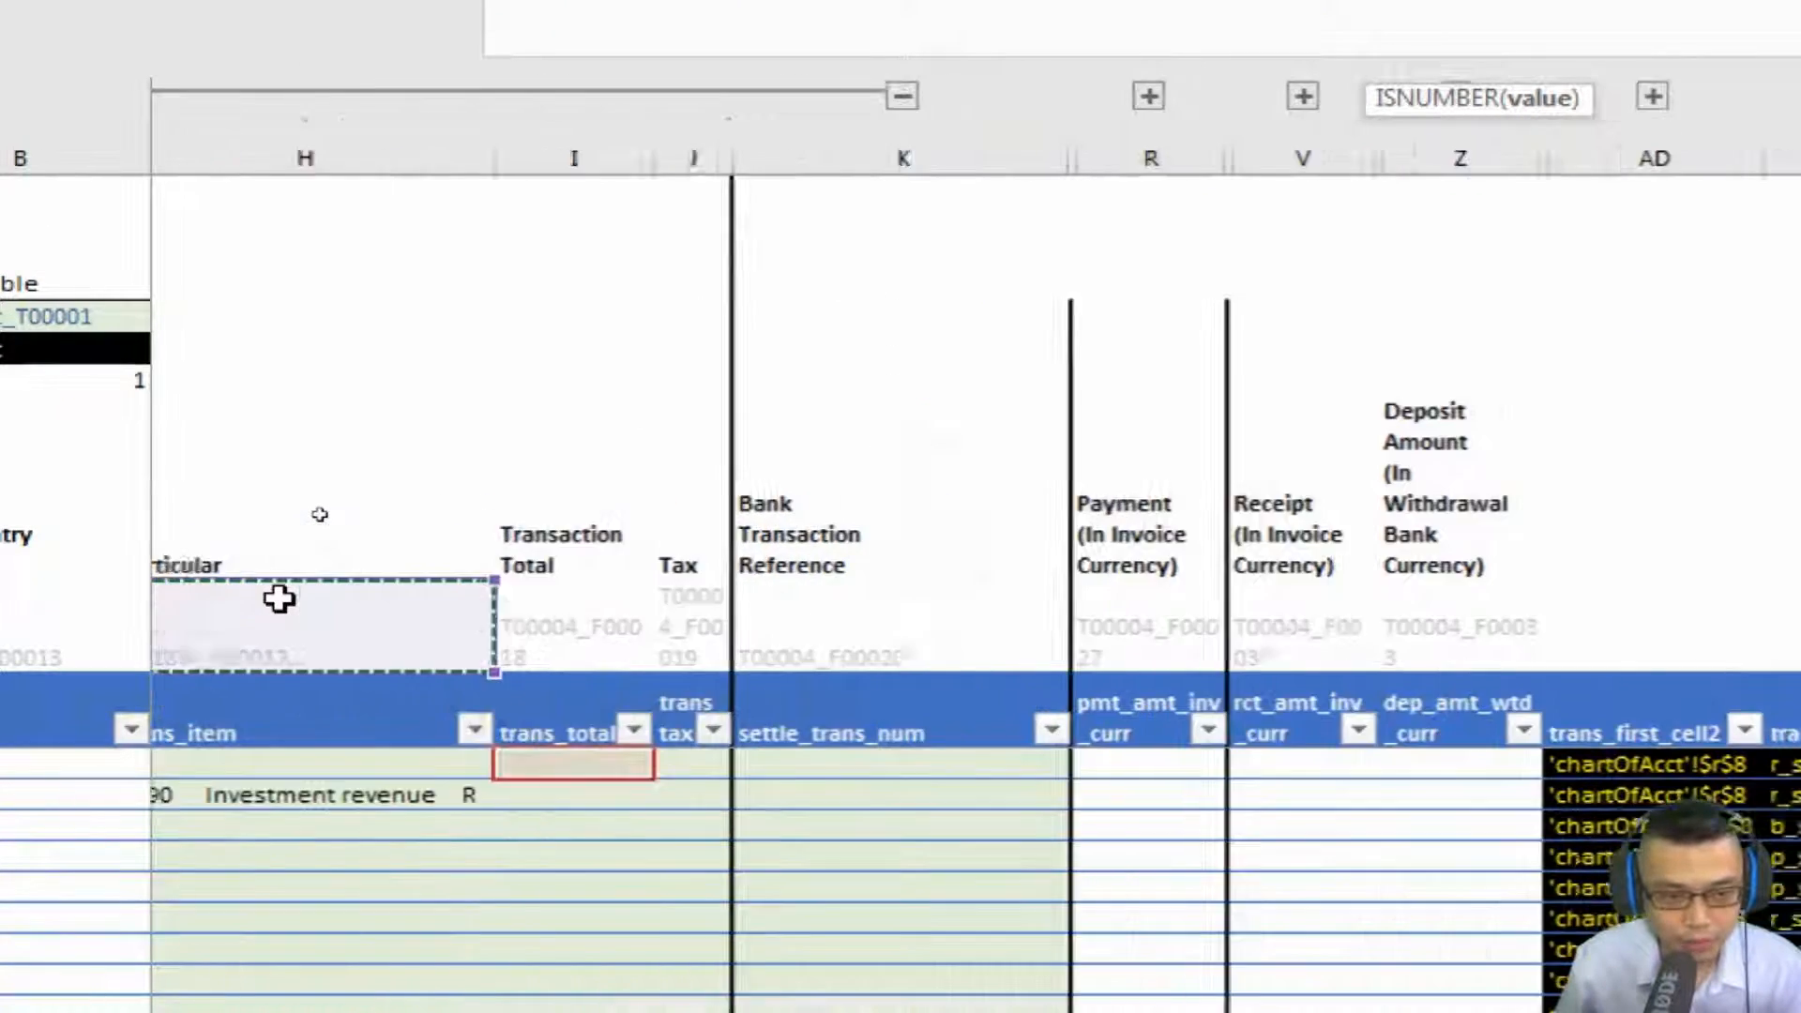
pyautogui.press('Right')
pyautogui.press('Down')
pyautogui.press('Down')
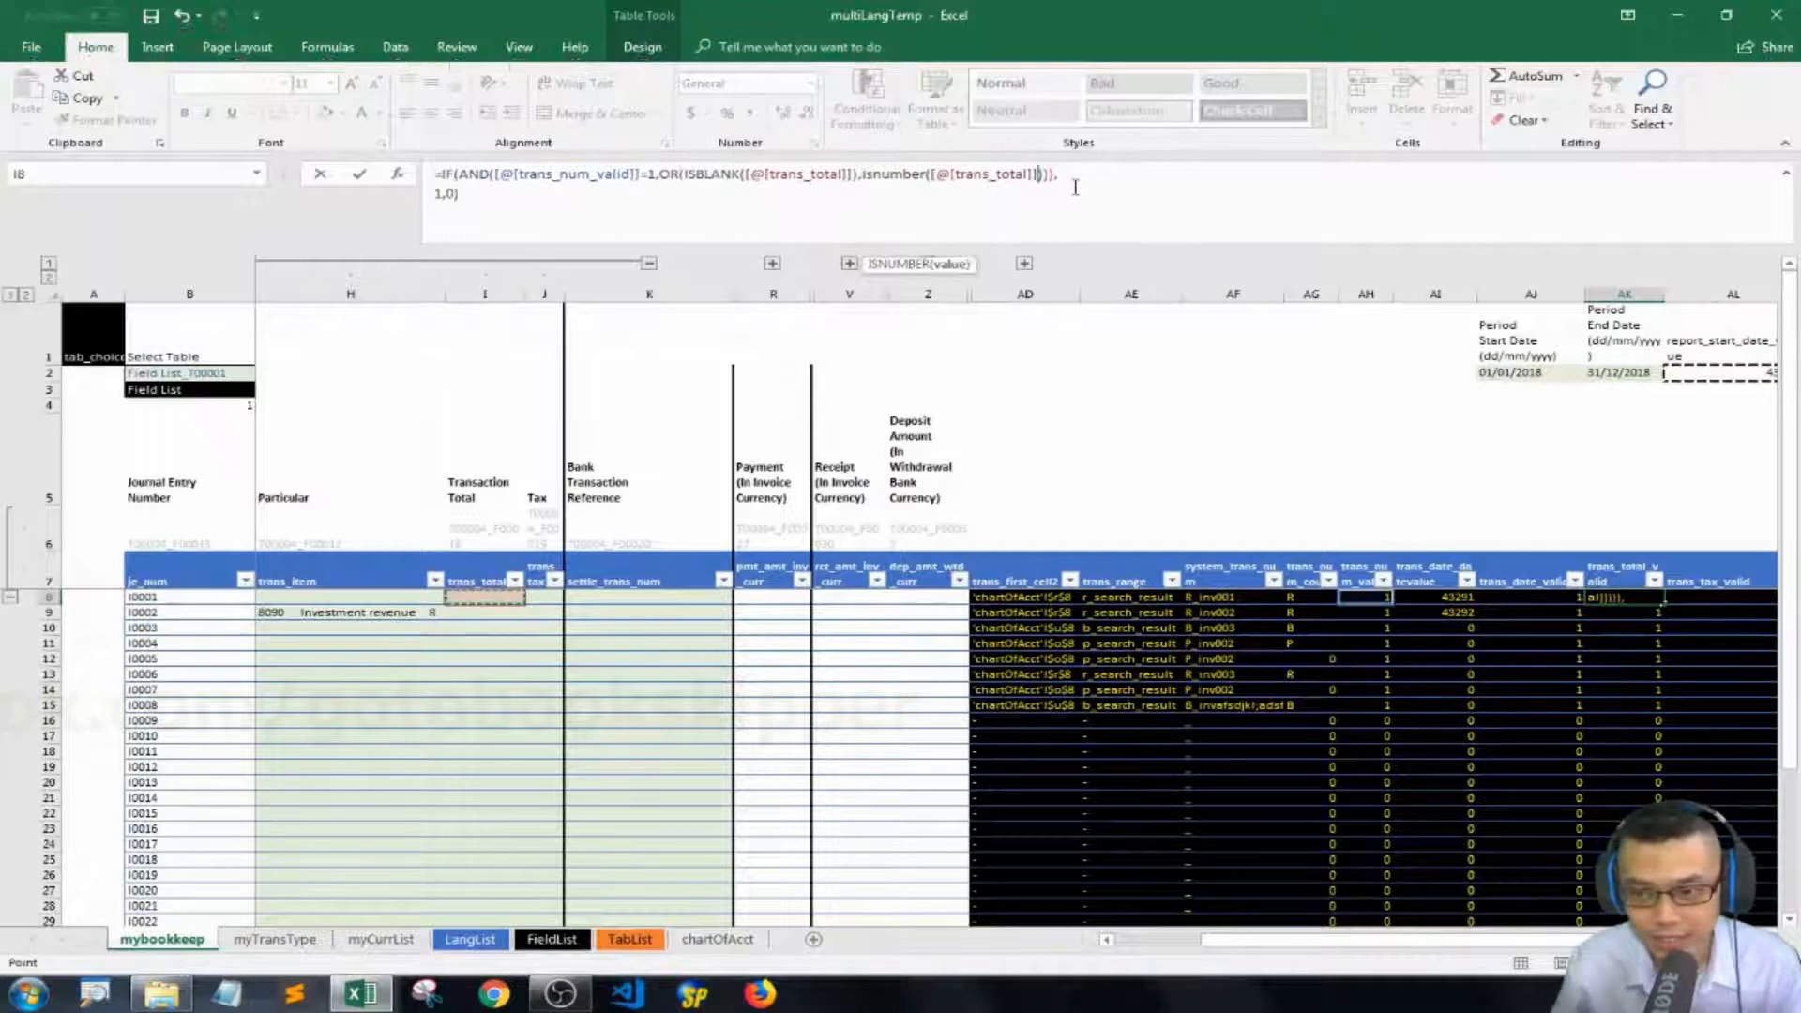
pyautogui.hotkey('ctrl', 'Return')
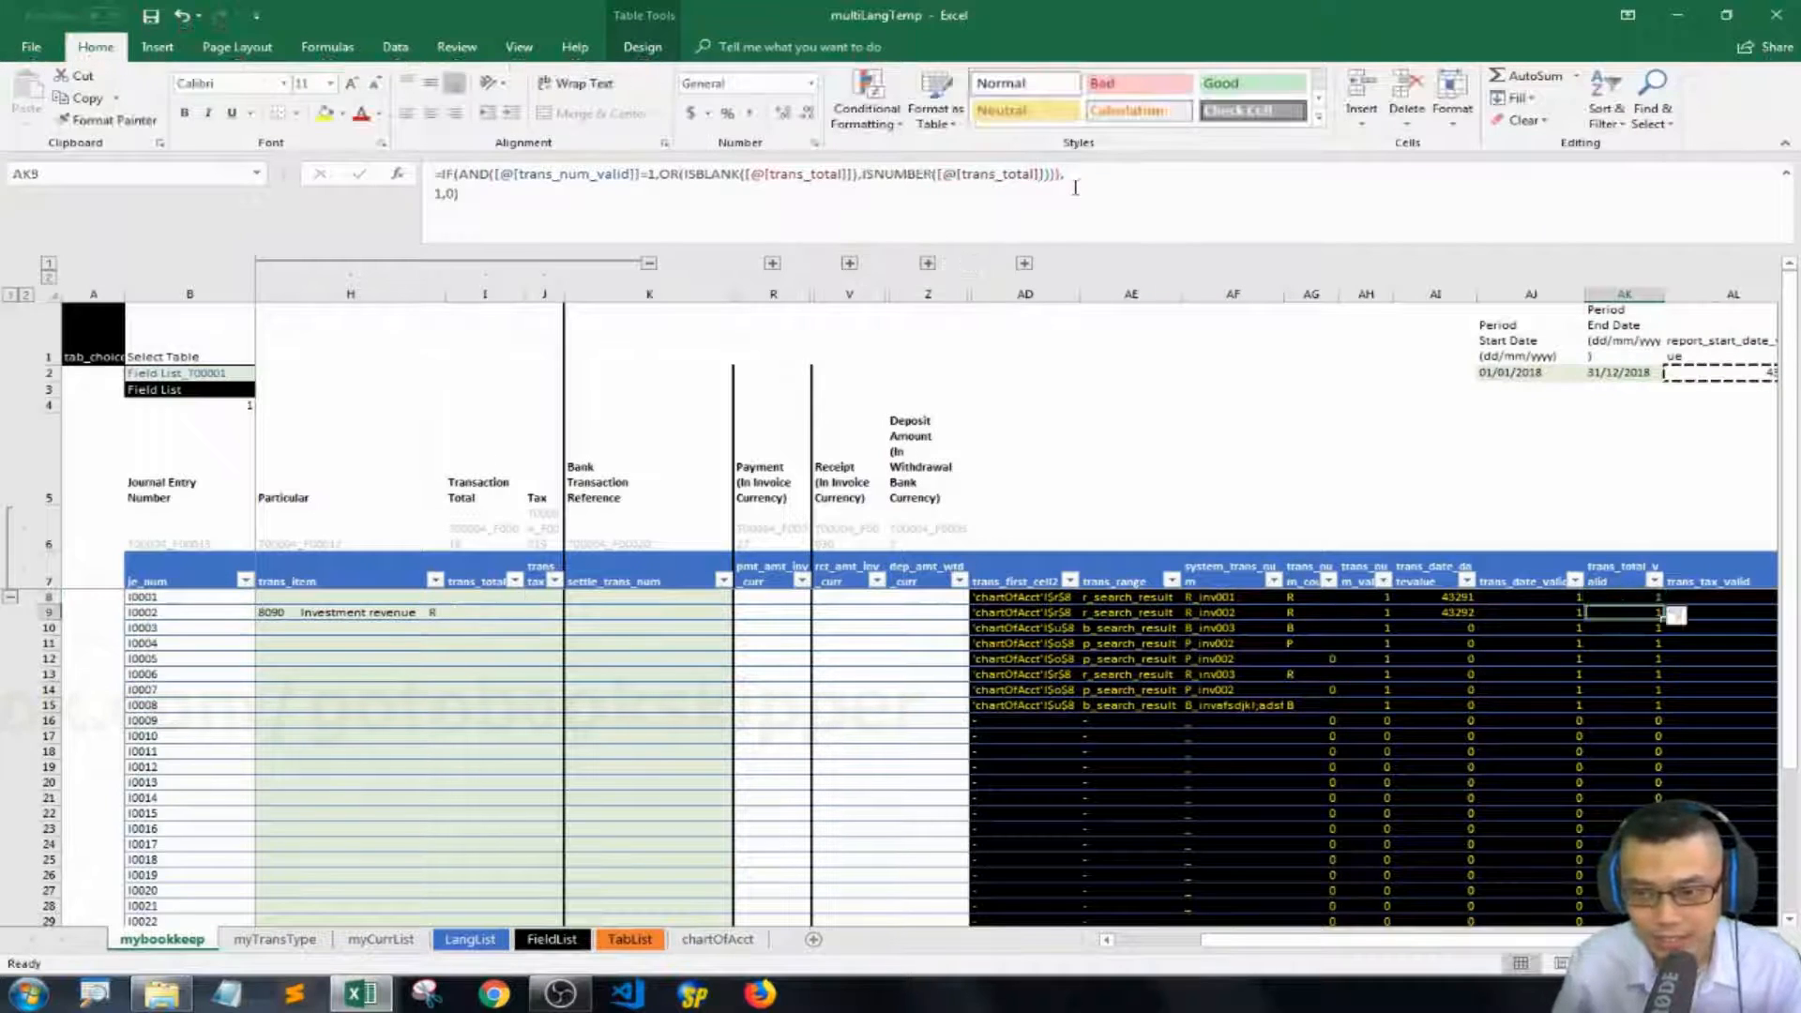
# Open the data validation settings for trans_total cell I8 and allow Custom criteria.
pyautogui.press('Right')
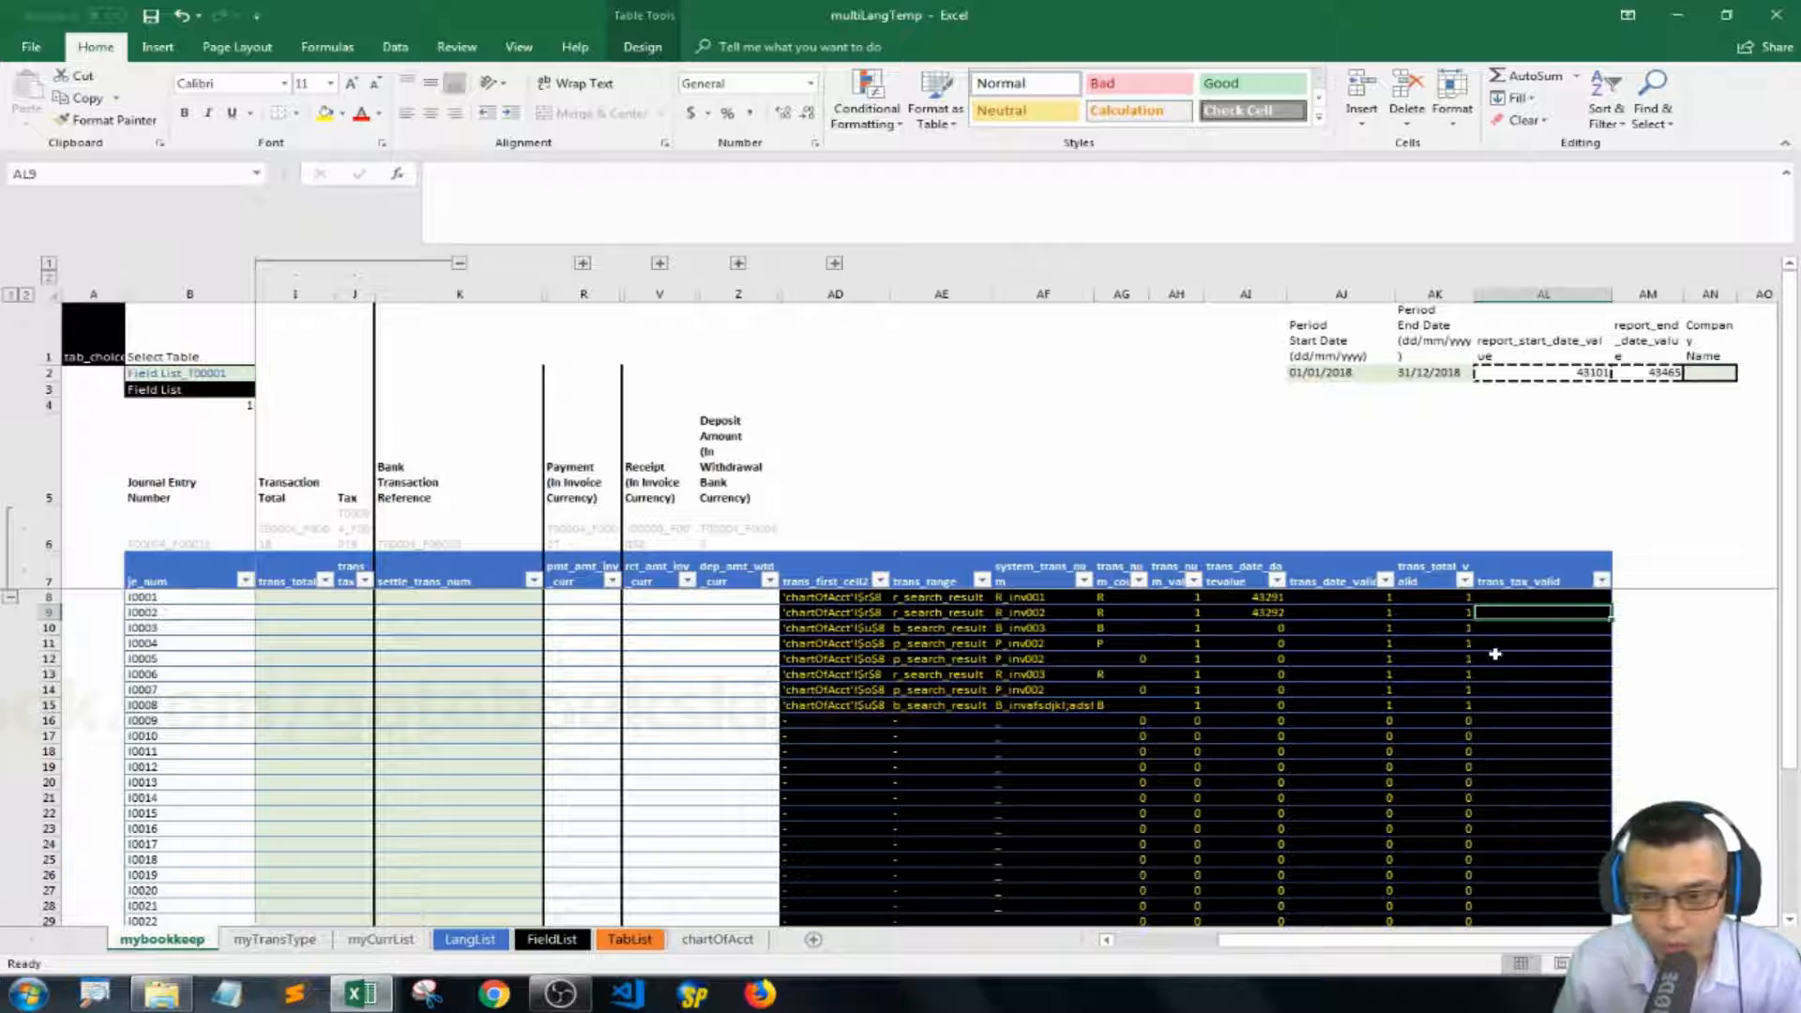
pyautogui.click(1447, 610)
pyautogui.click(1444, 599)
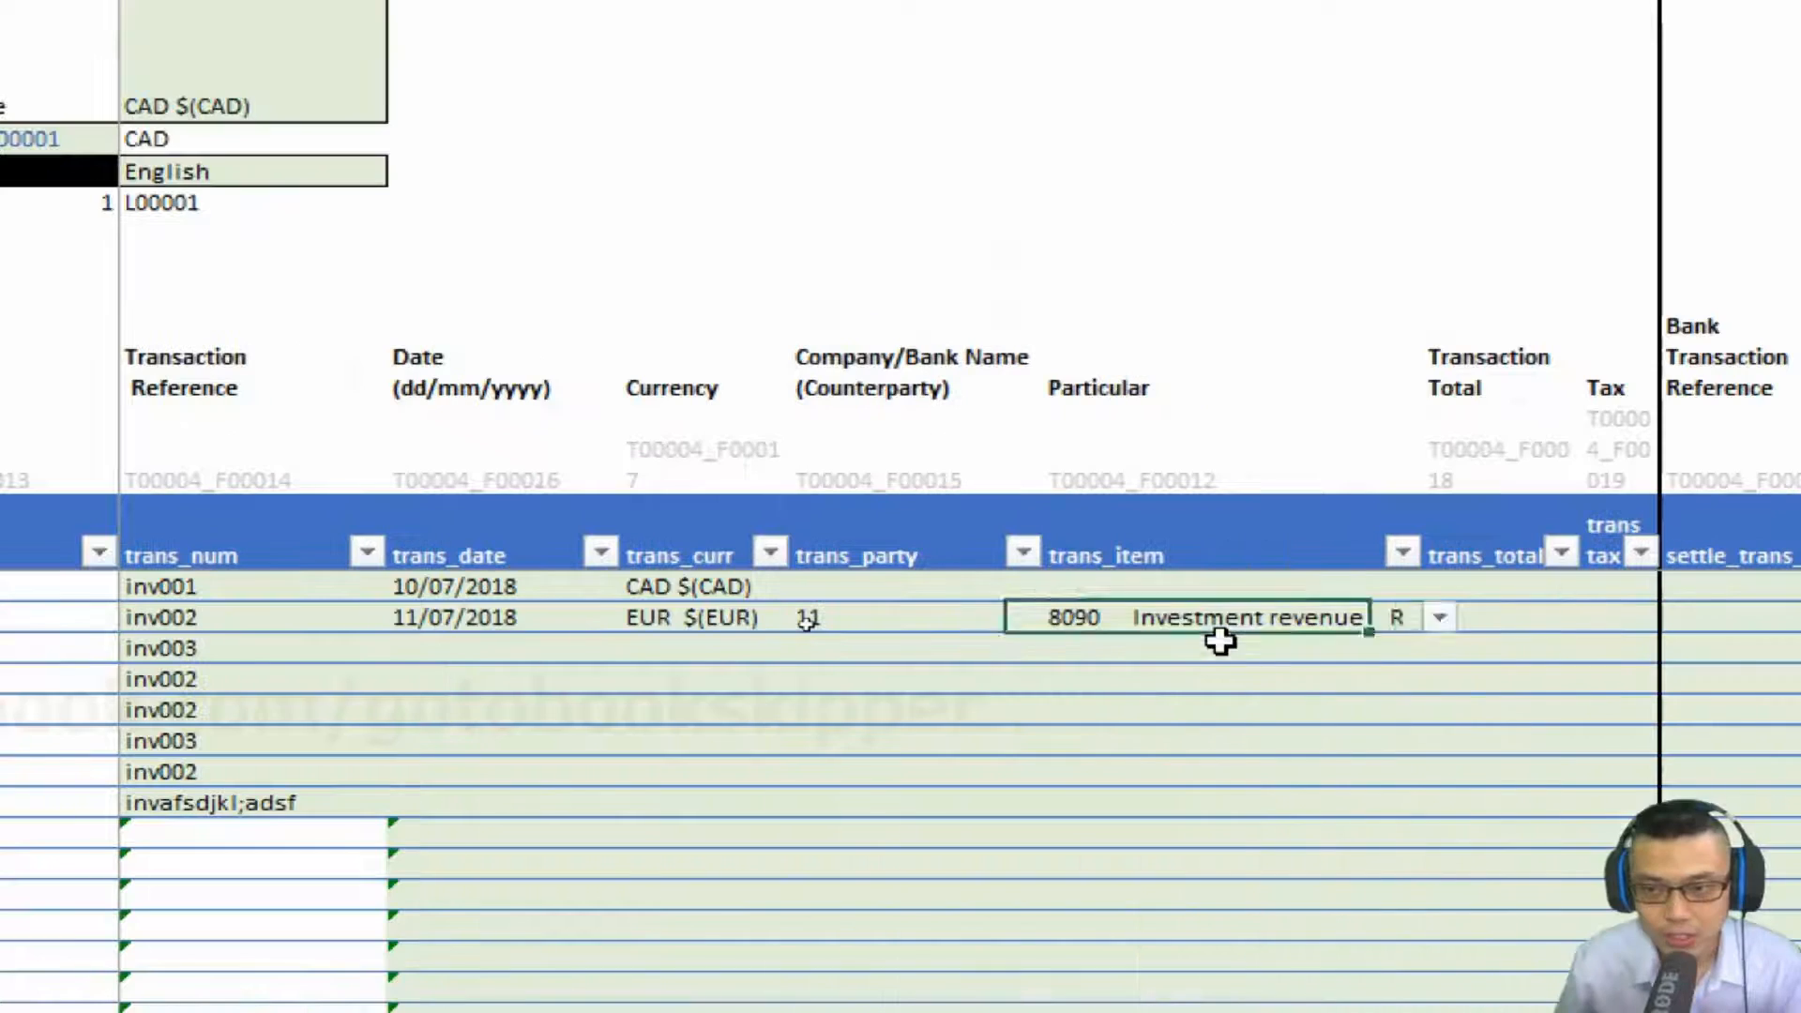
pyautogui.press('Right')
pyautogui.press('Right')
pyautogui.press('Right')
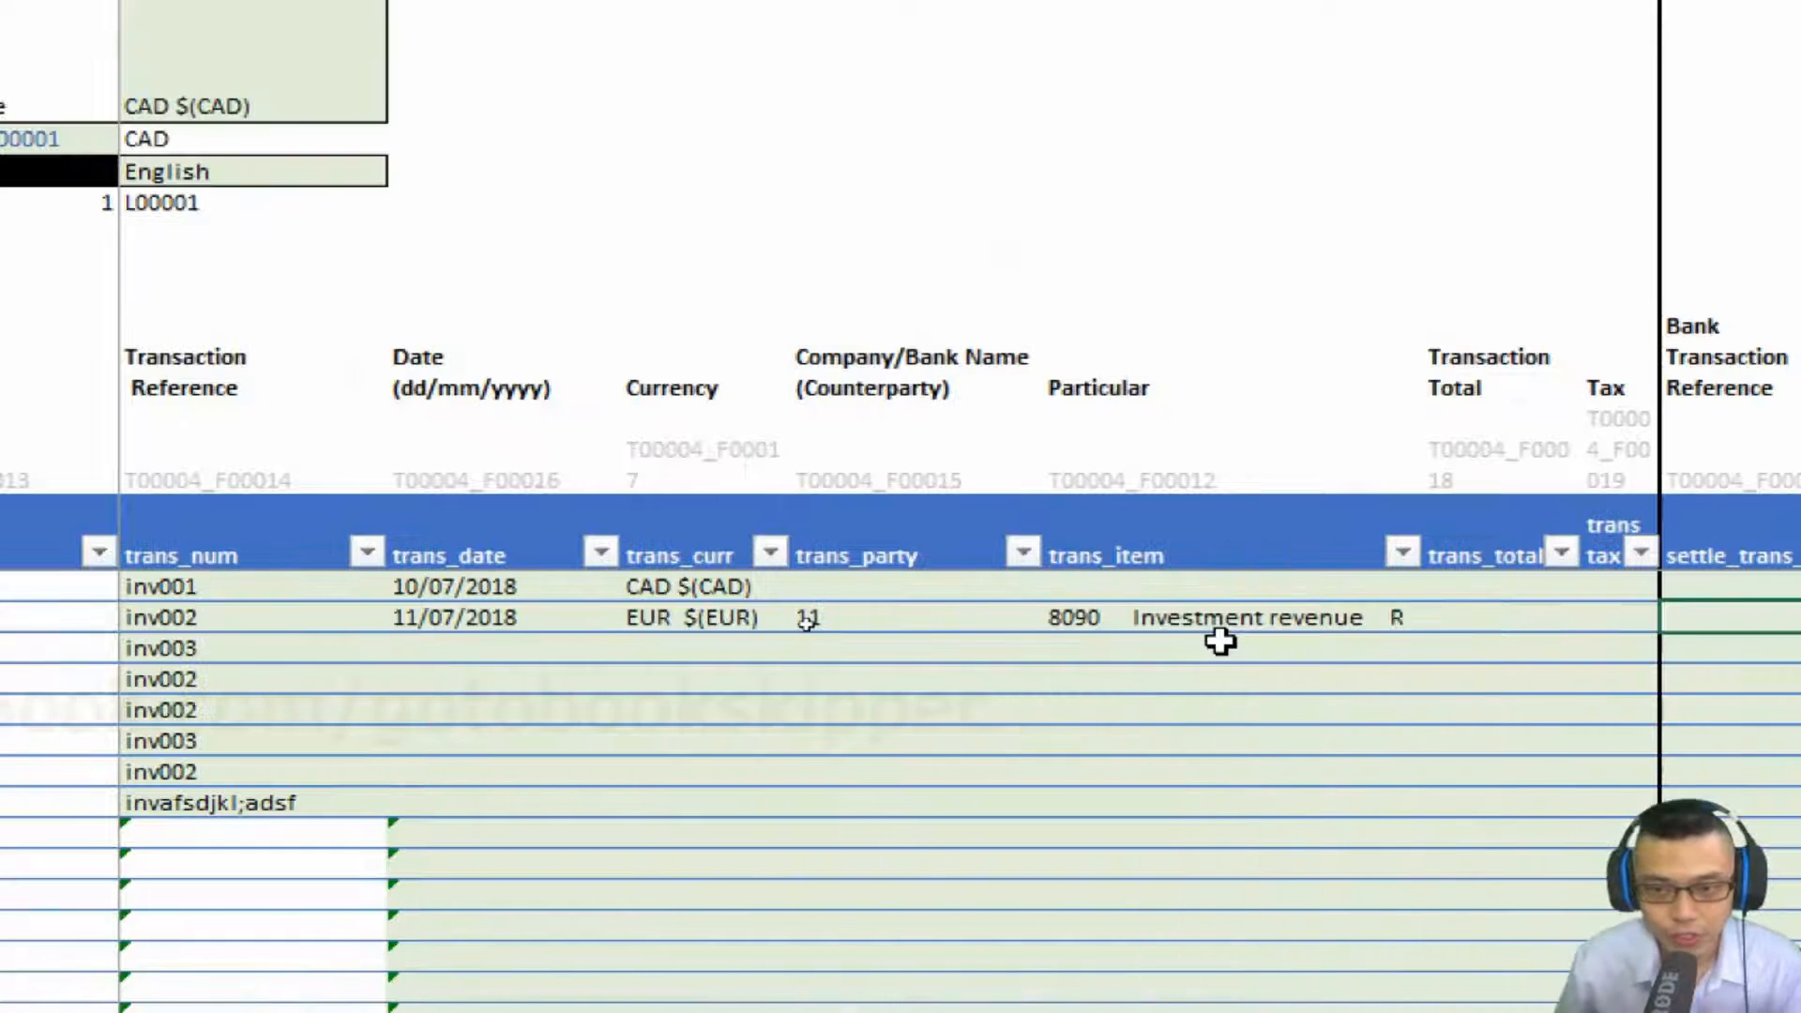
pyautogui.click(1490, 584)
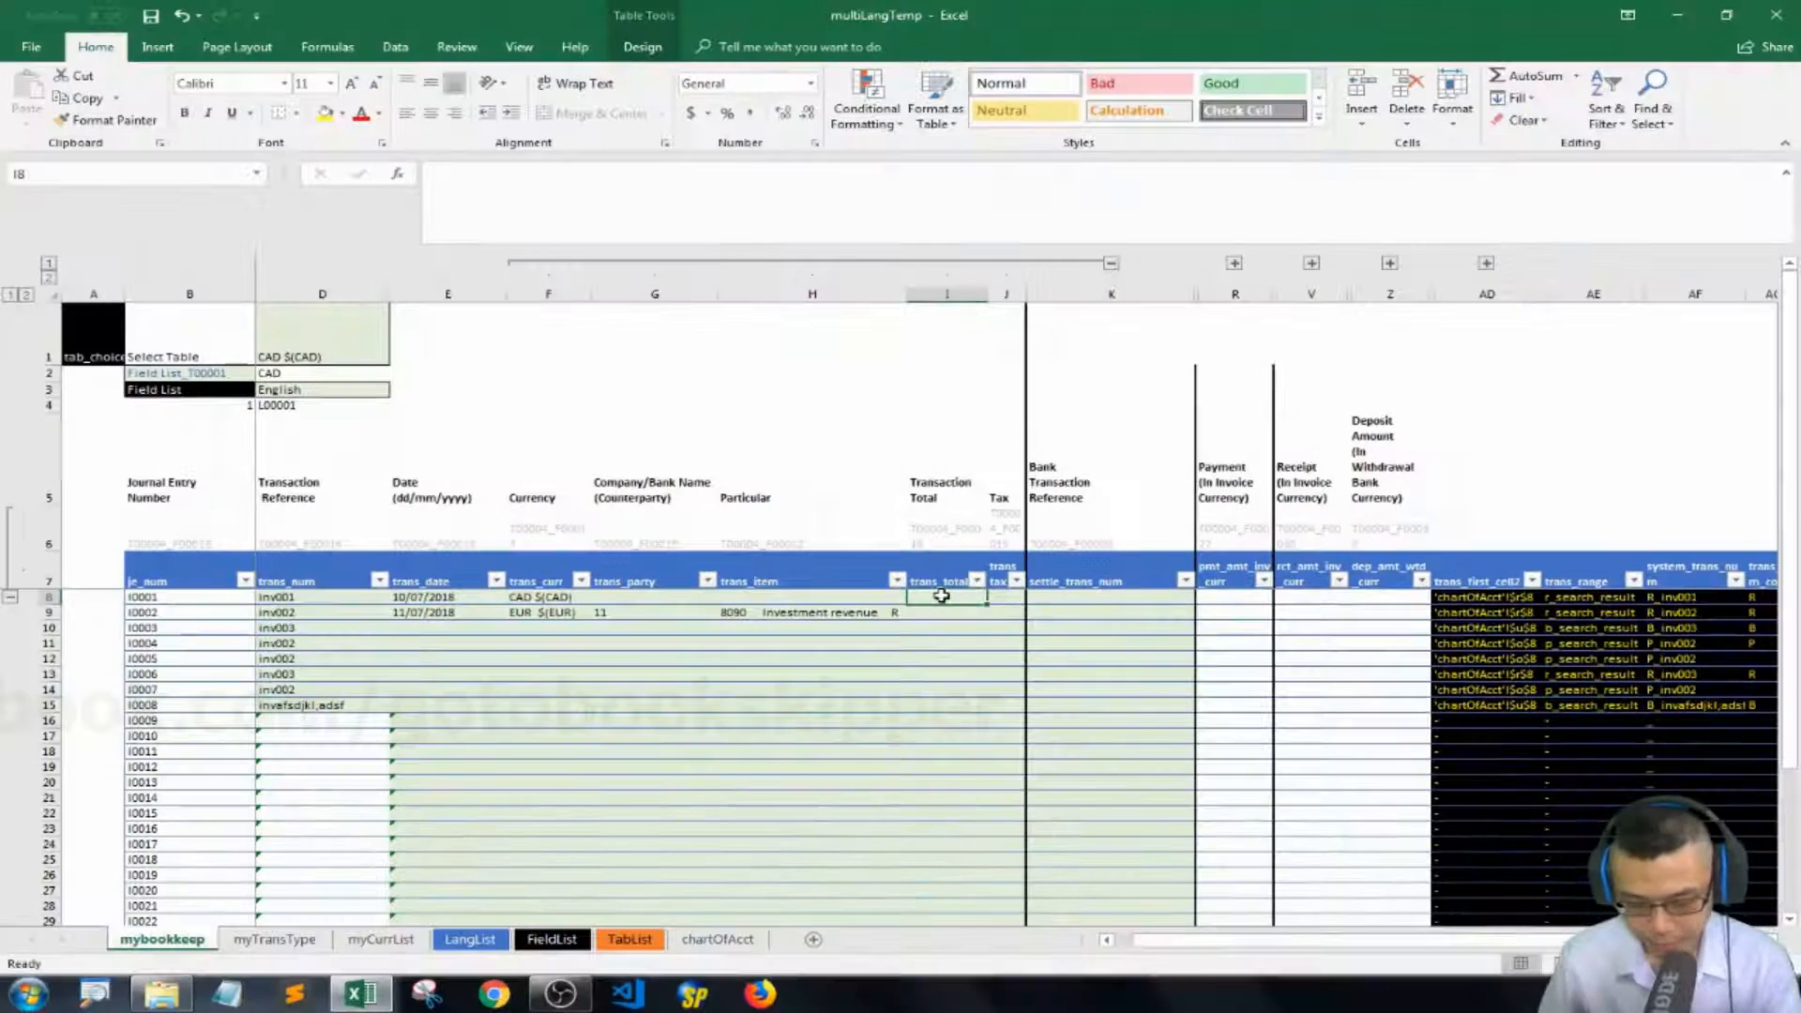
pyautogui.hotkey('alt', 'd')
pyautogui.press('l')
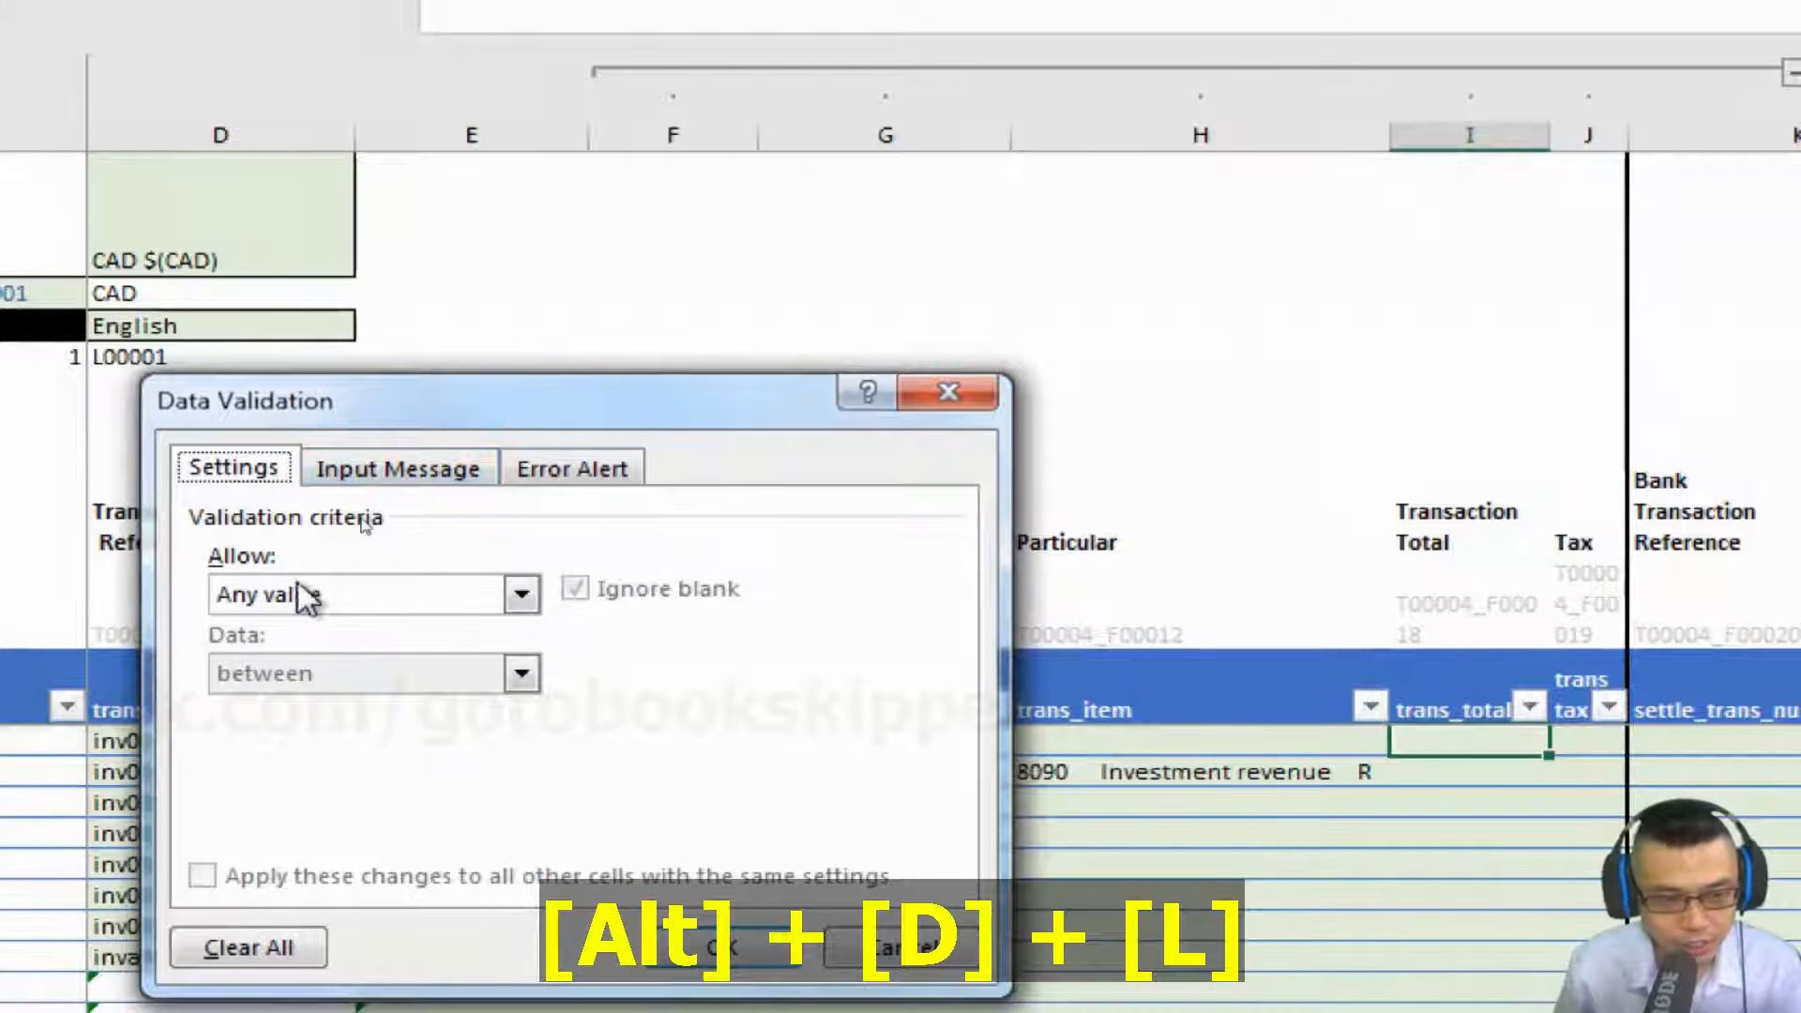
pyautogui.click(305, 597)
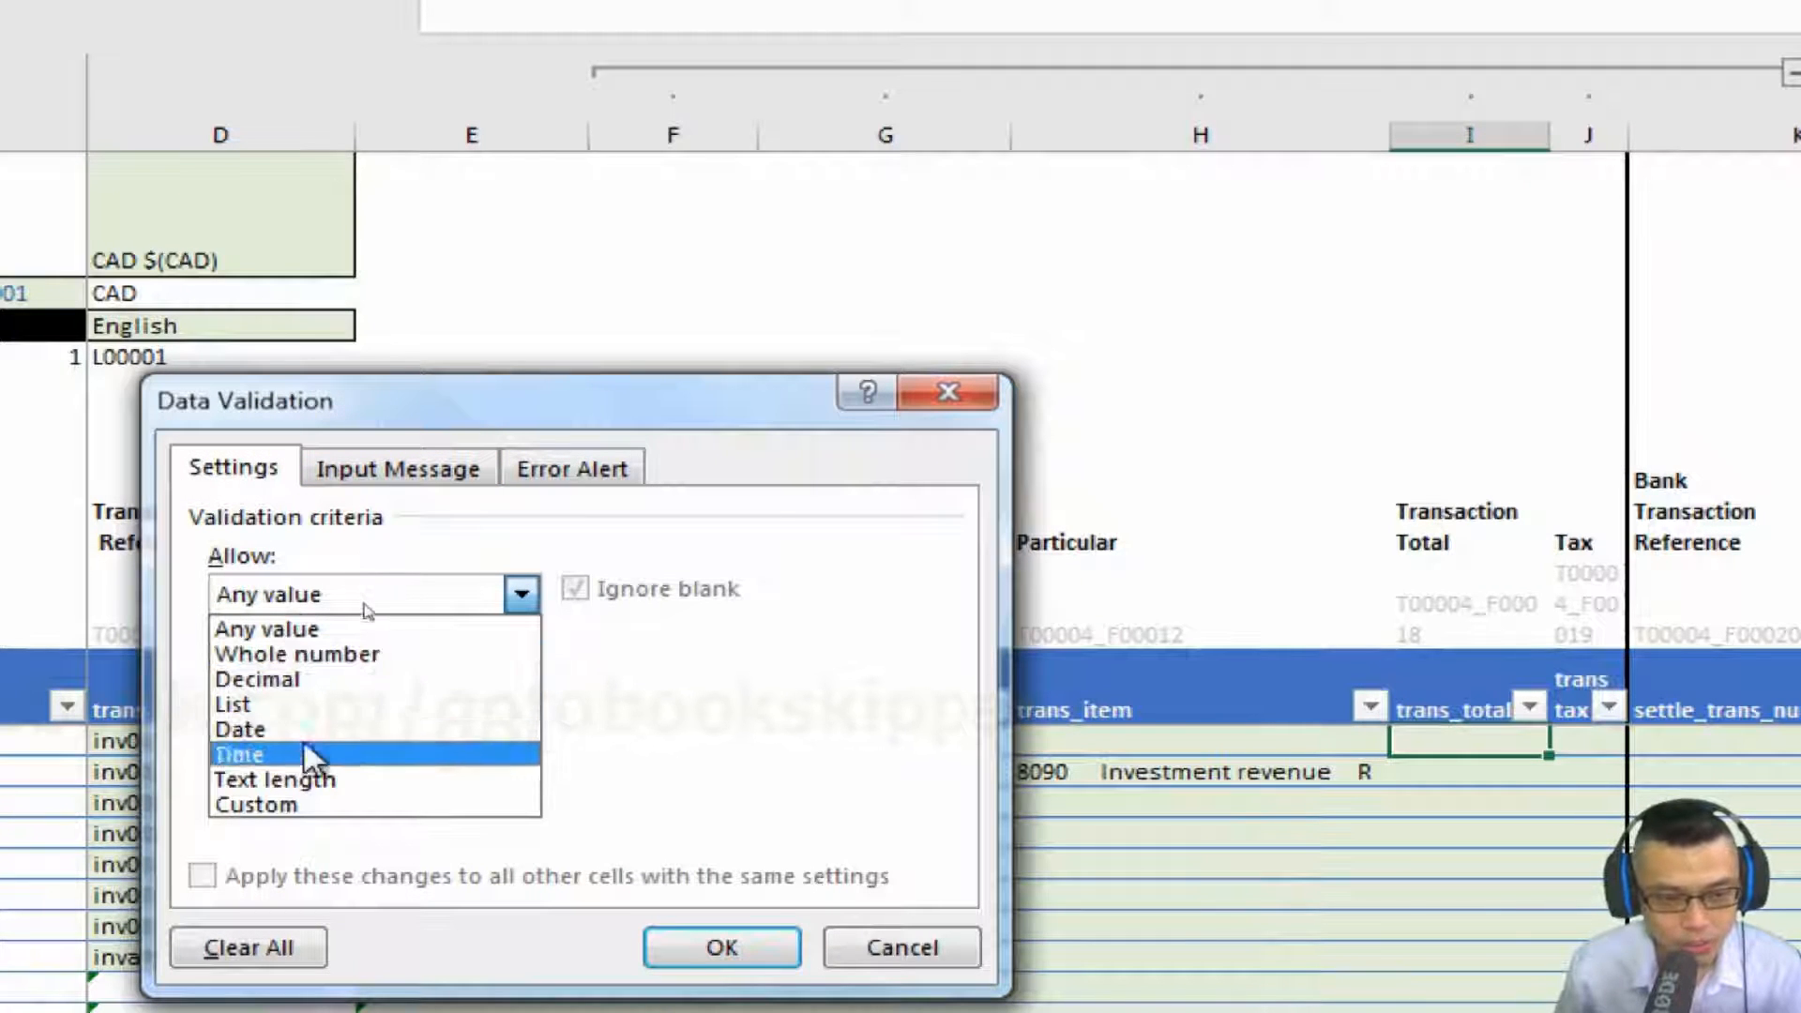
pyautogui.click(338, 803)
# Set the custom validation formula of cell I8 to =AK8=1, referencing the trans_total_valid cell, and apply it.
pyautogui.click(266, 750)
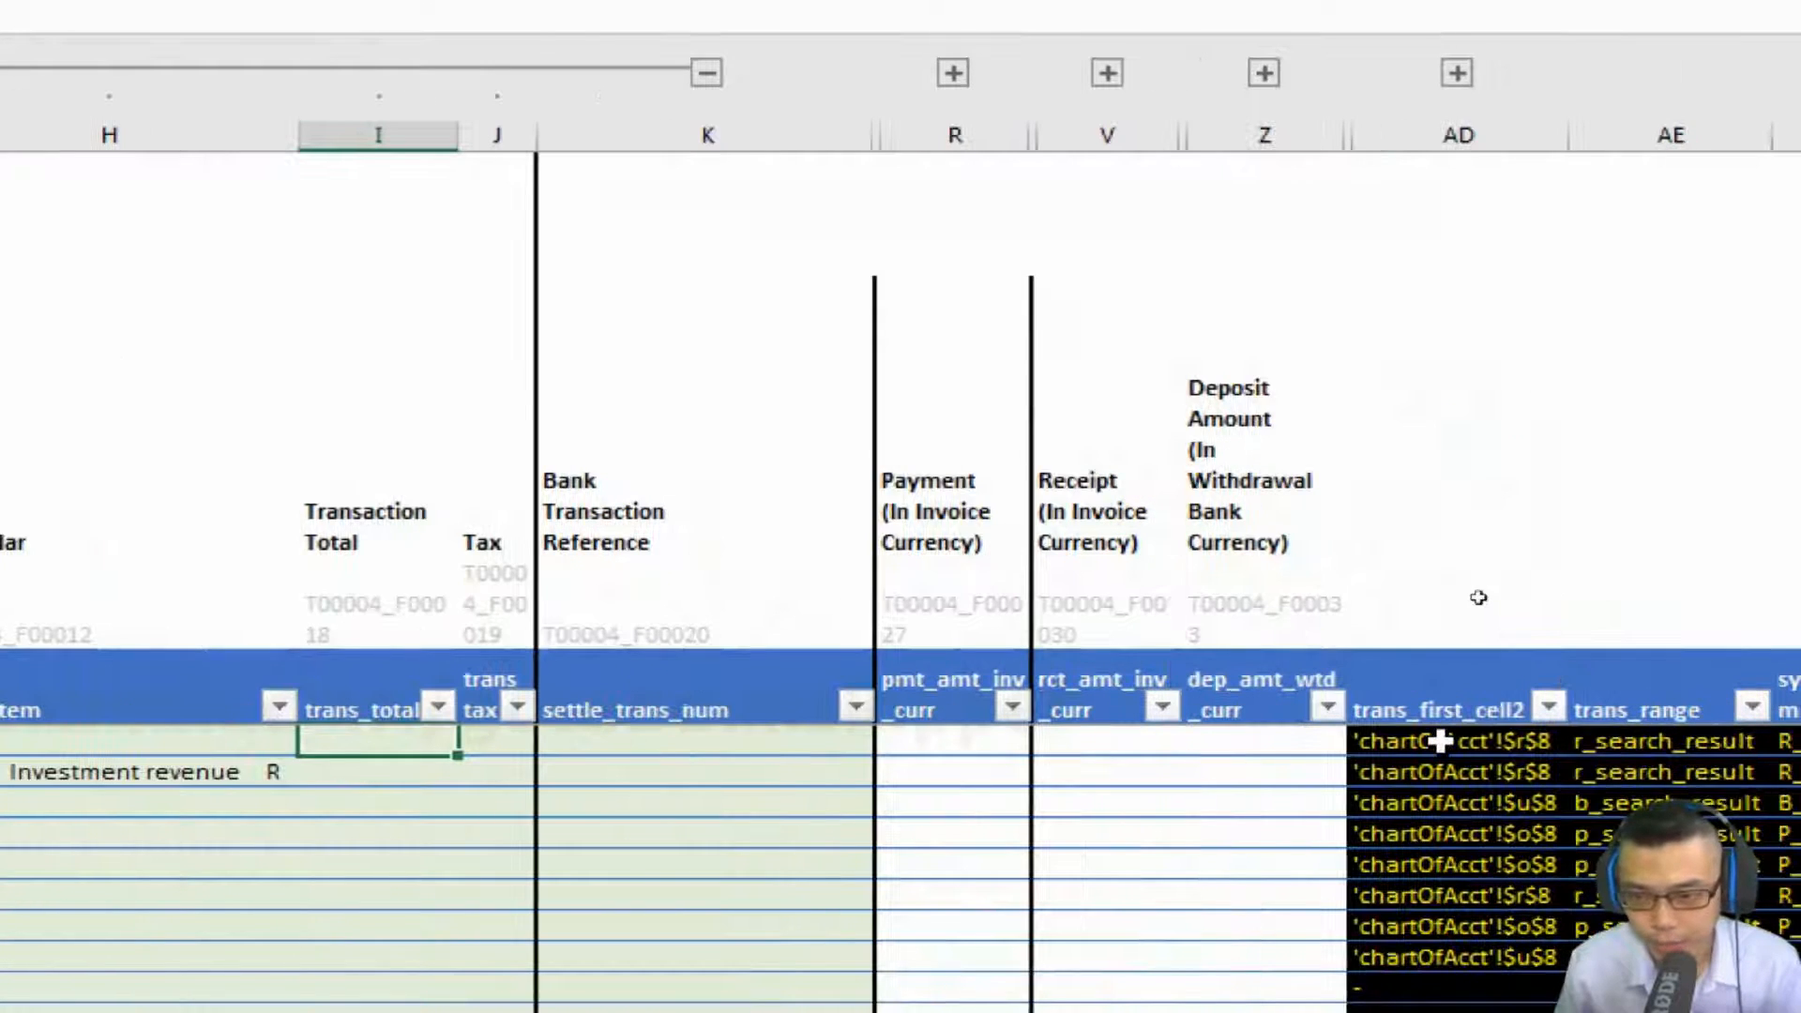
pyautogui.click(1440, 740)
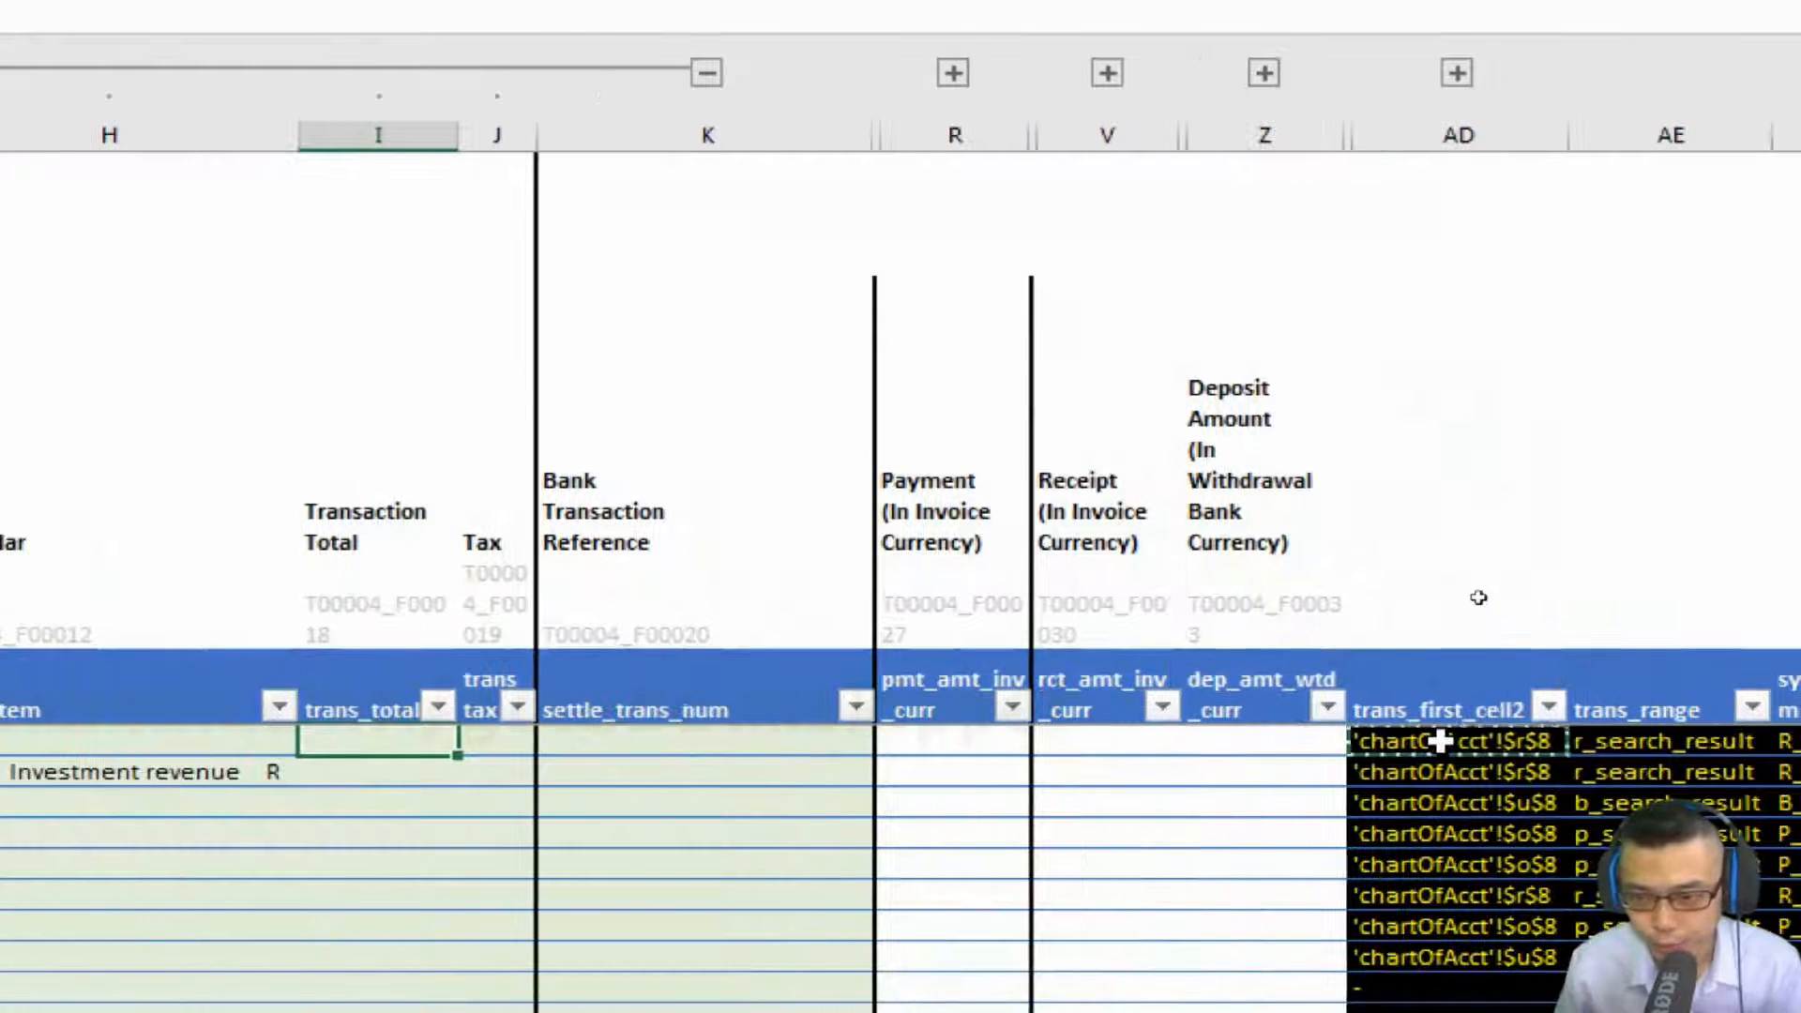
pyautogui.press('Right')
pyautogui.press('Right')
pyautogui.press('Right')
pyautogui.press('Right')
pyautogui.press('Right')
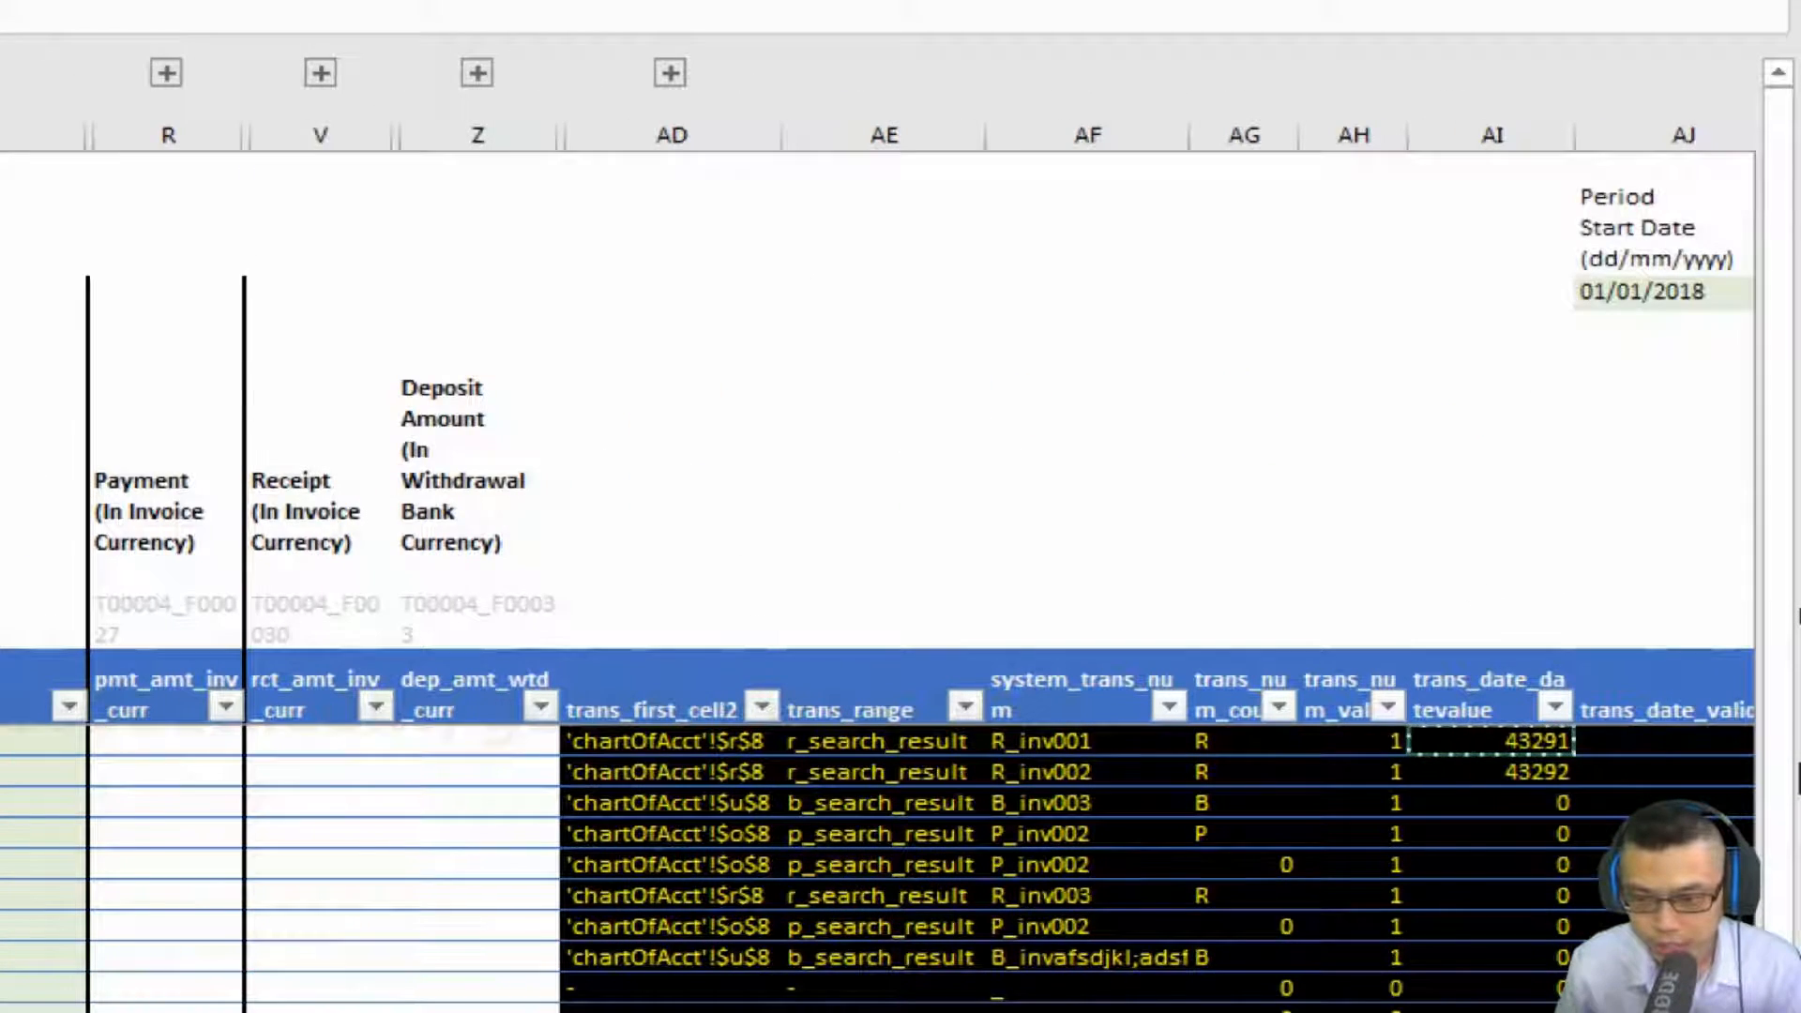
pyautogui.press('Right')
pyautogui.press('Right')
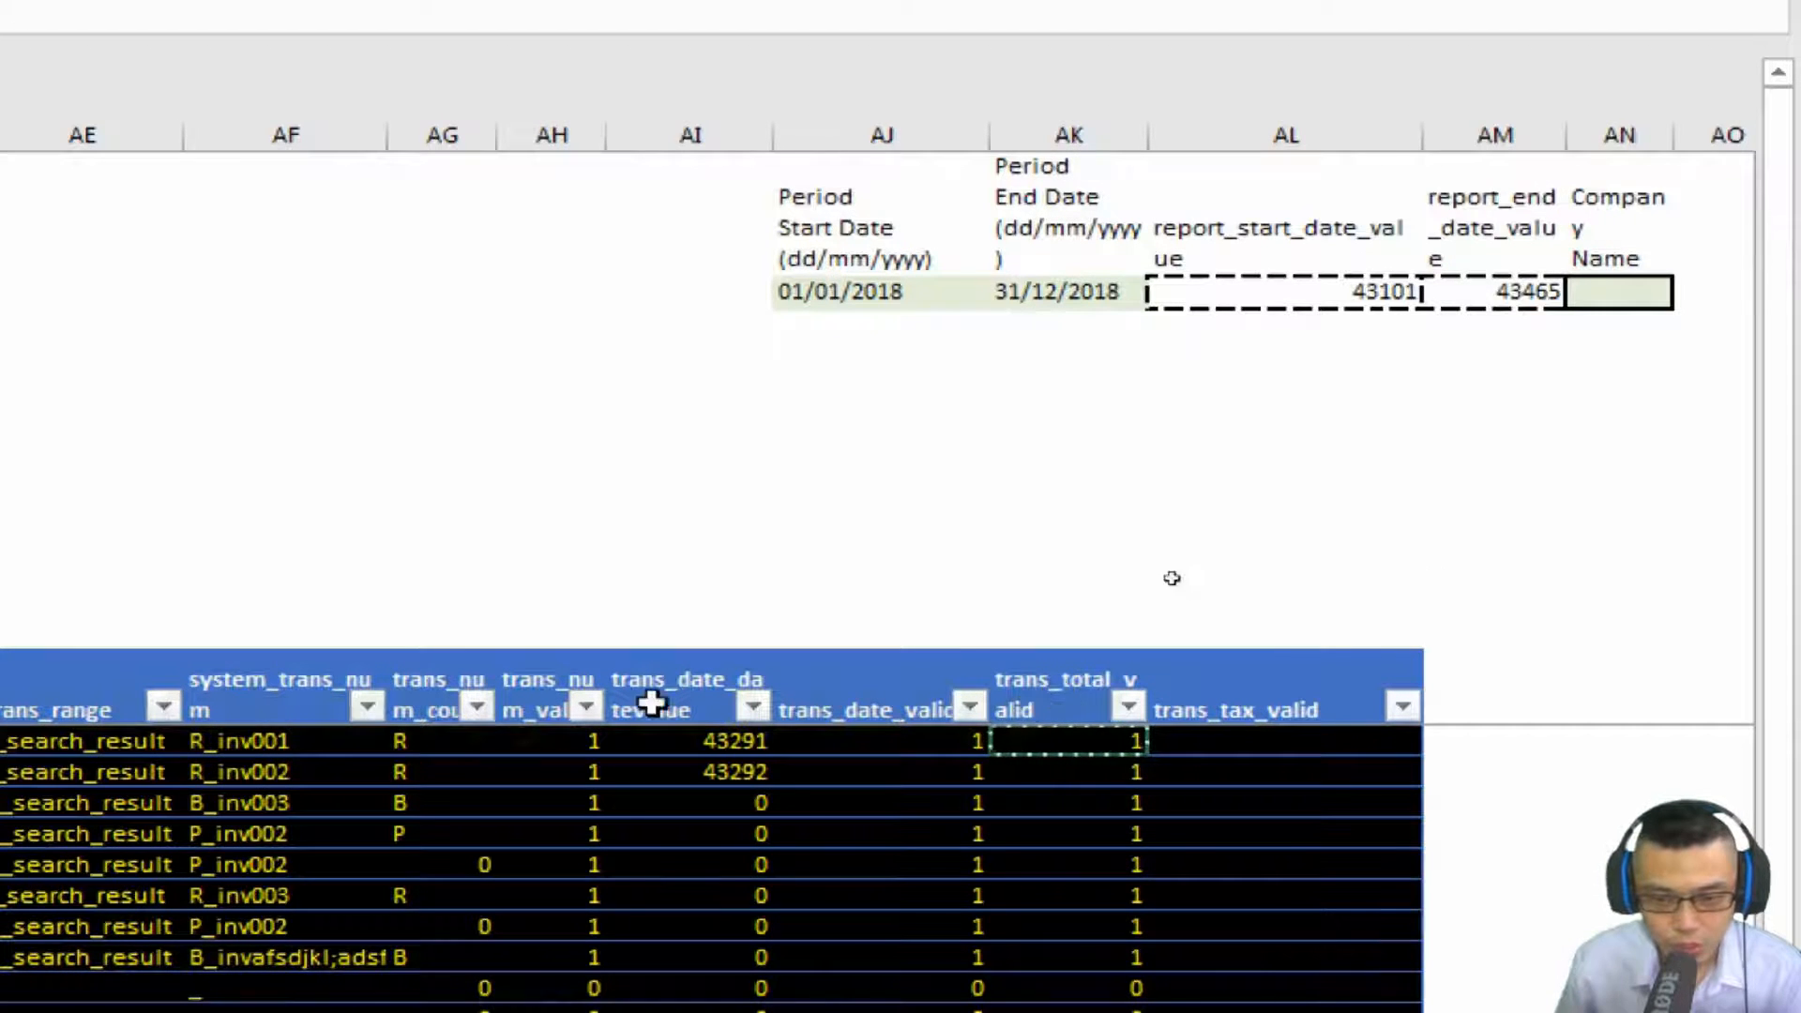
pyautogui.press('Return')
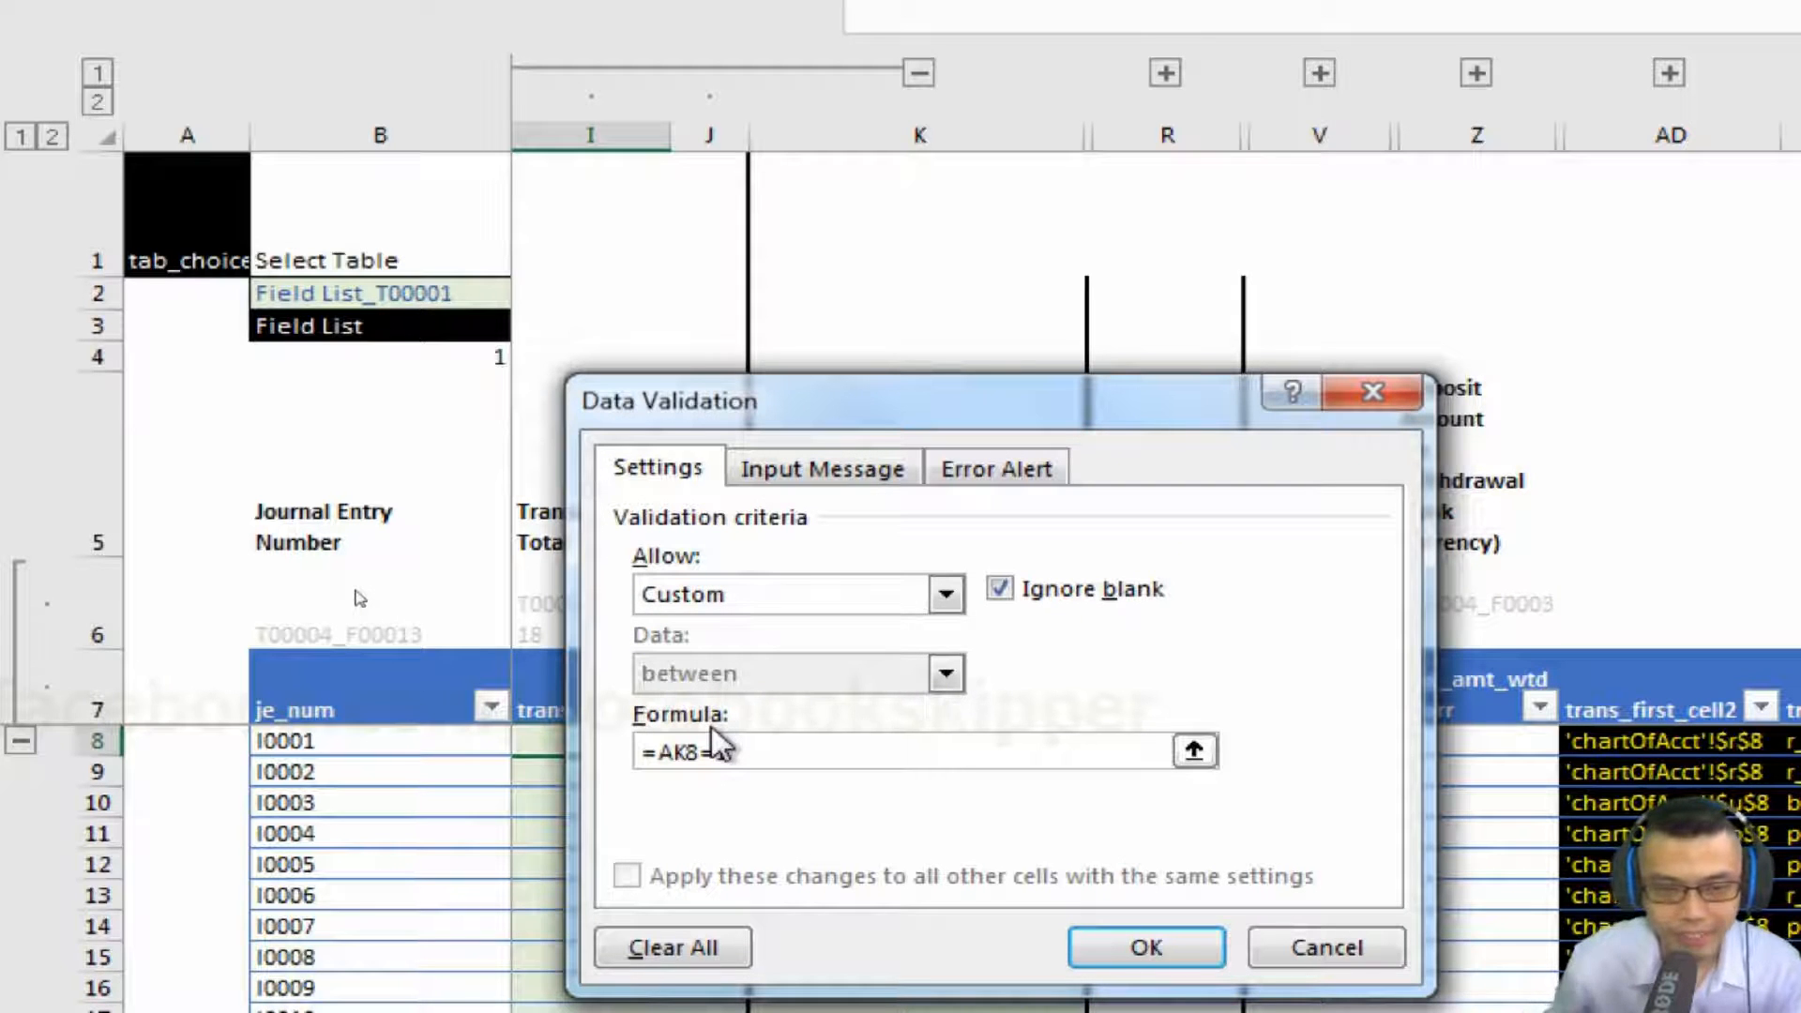
pyautogui.write('=1')
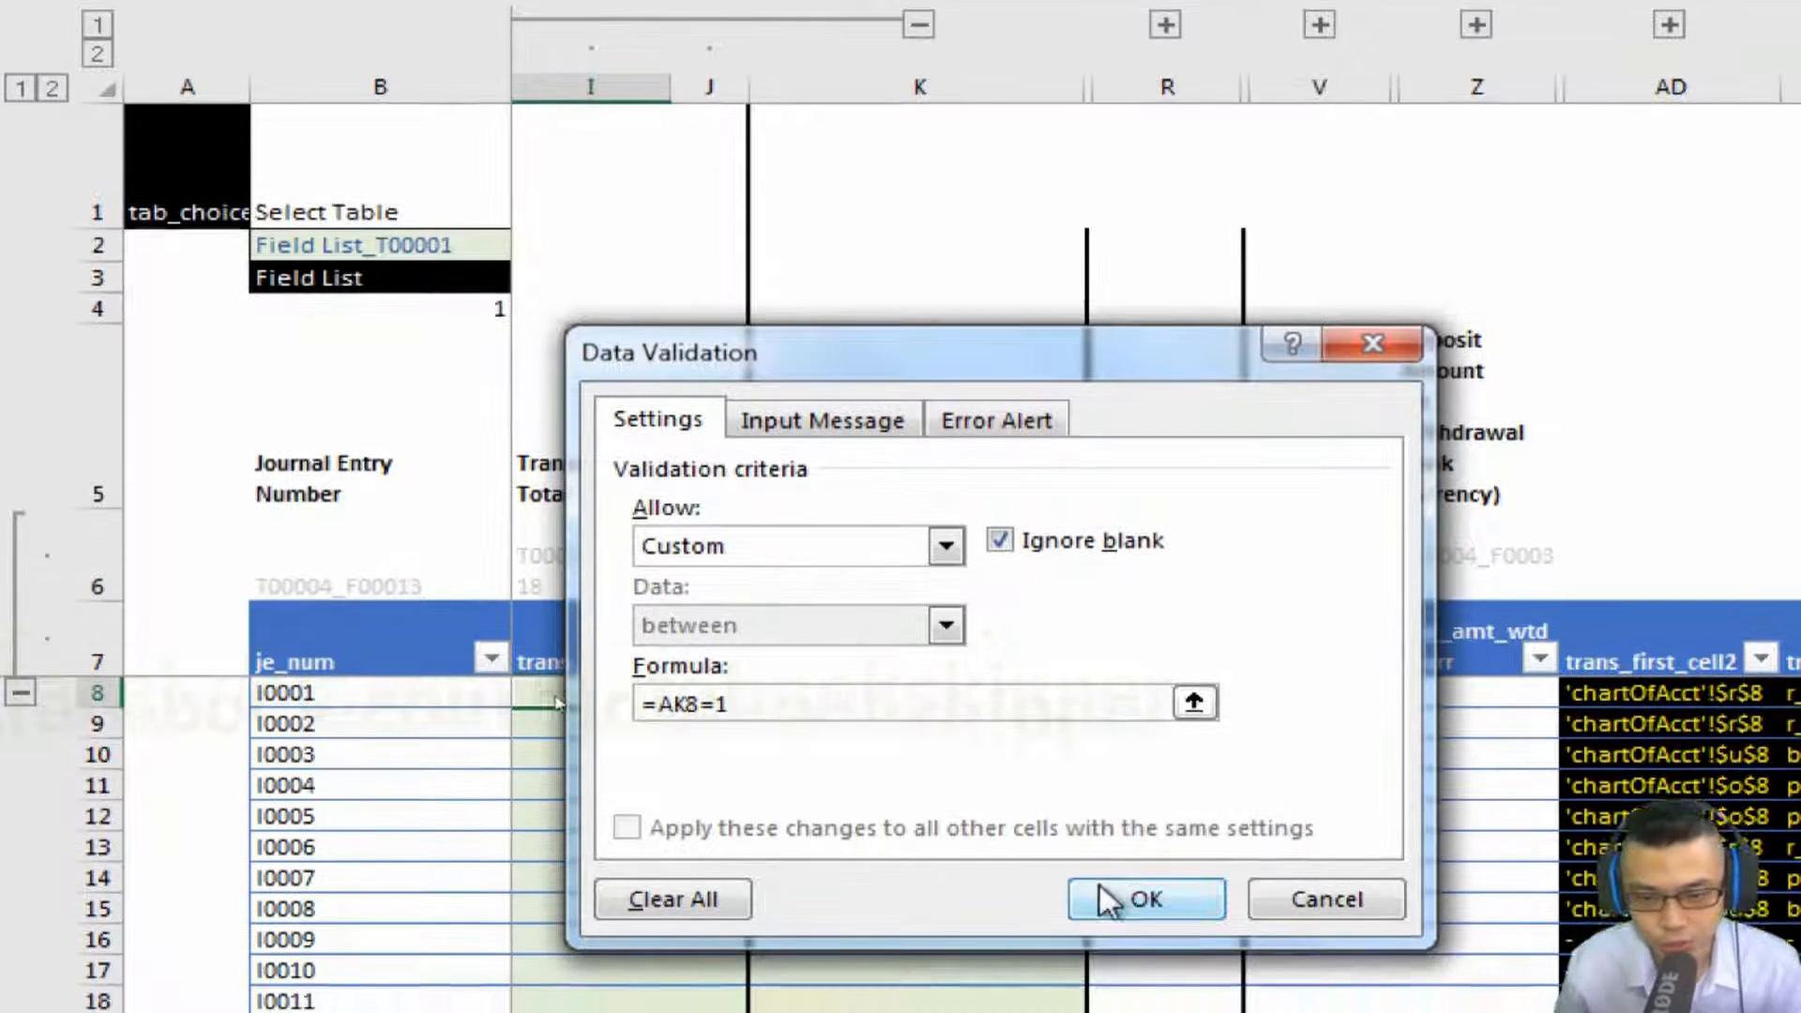
pyautogui.click(1136, 886)
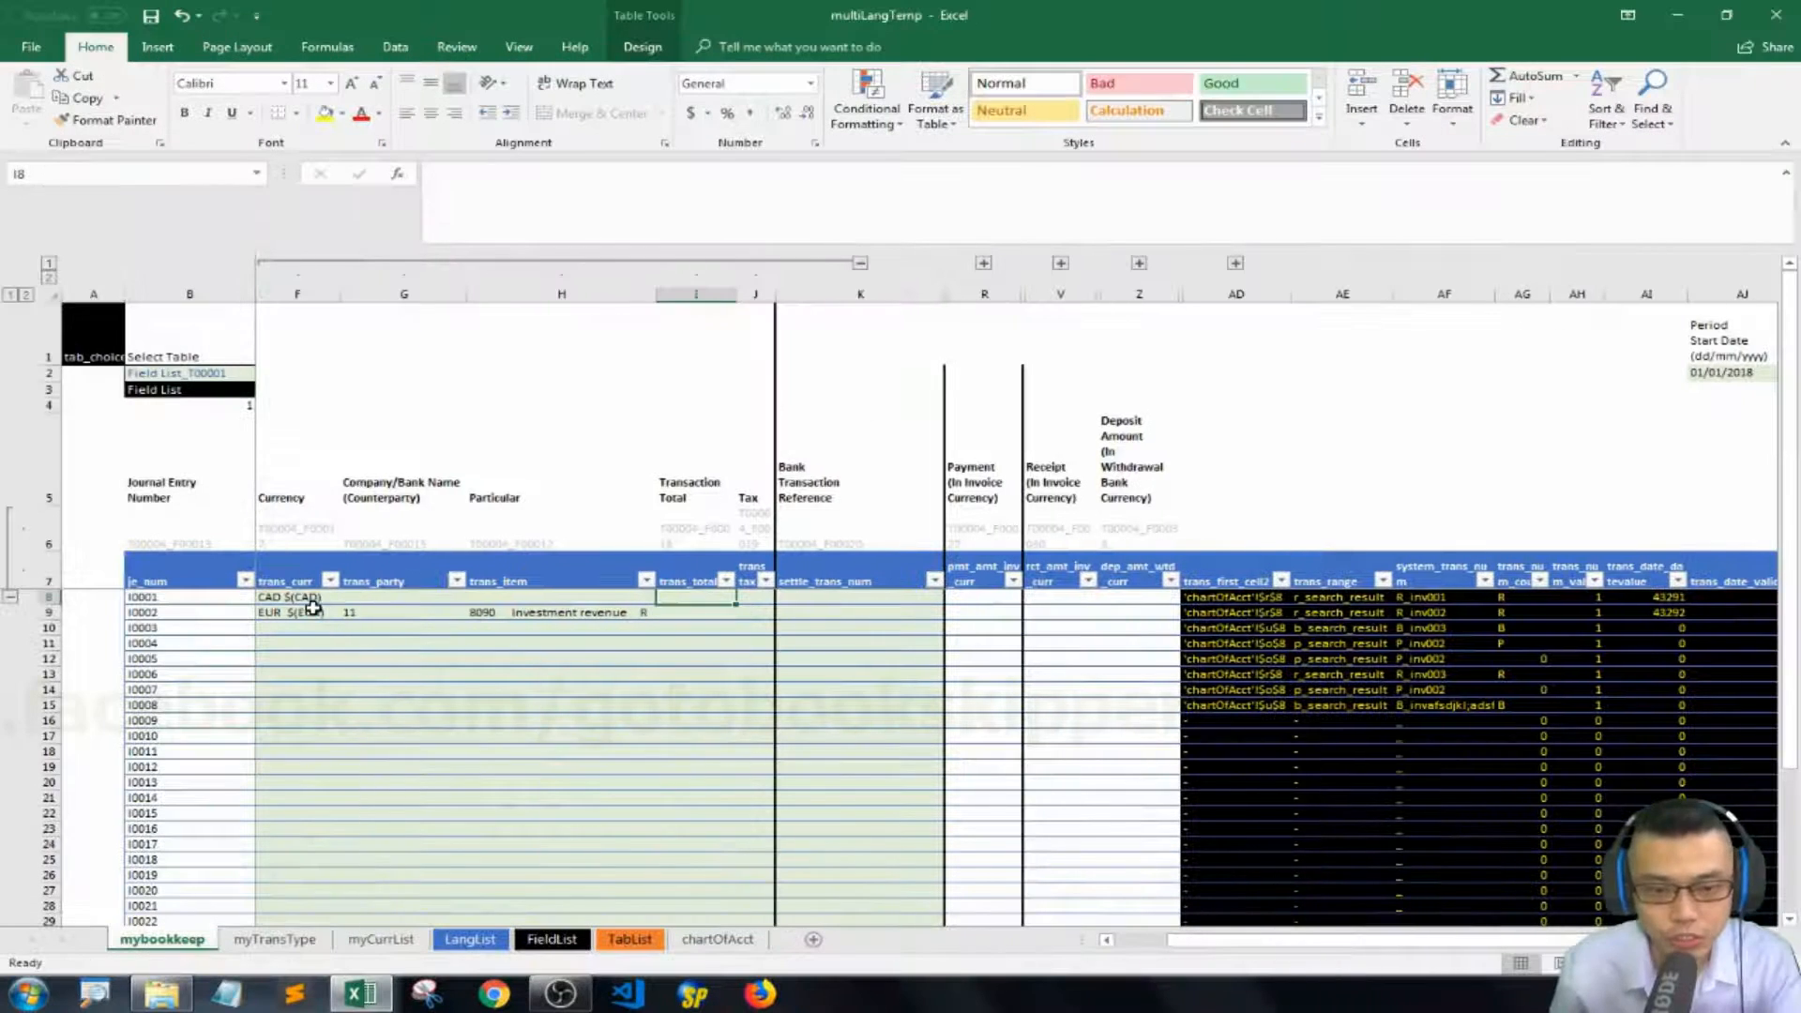
# Copy cell I8 and paste only its validation down the whole trans_total column.
pyautogui.hotkey('ctrl', 'c')
pyautogui.hotkey('shift', 'End')
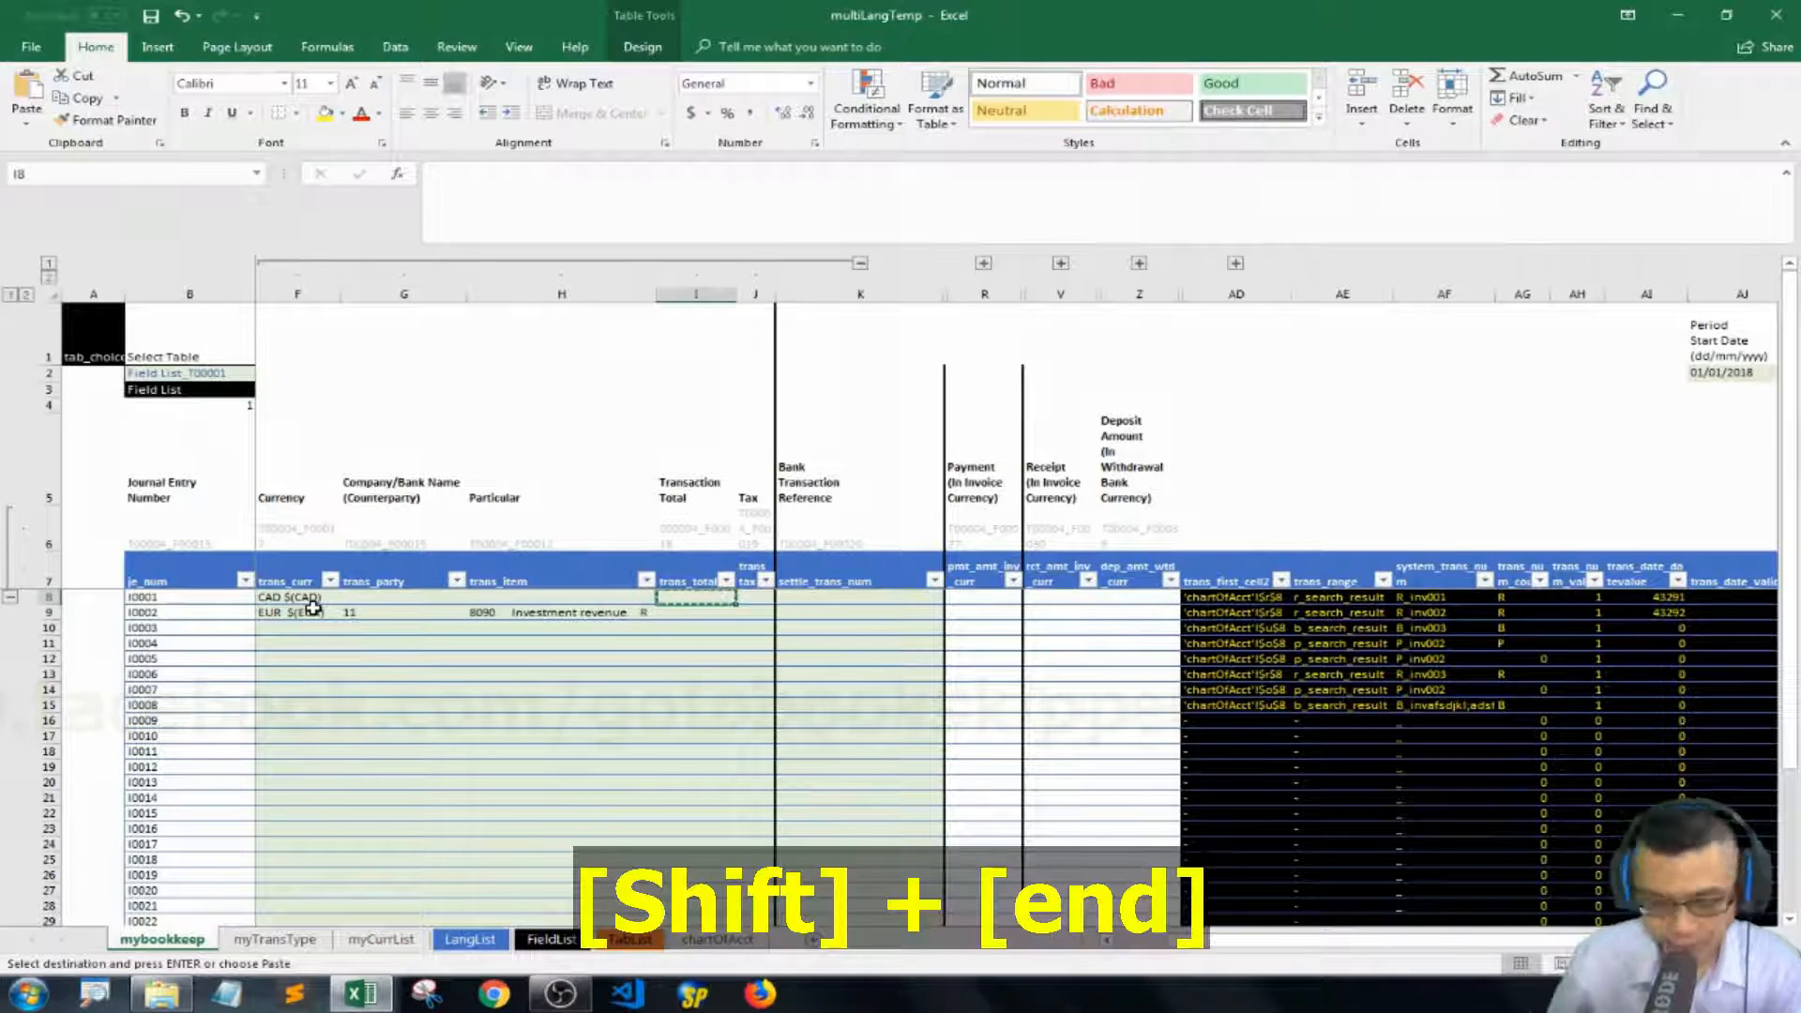
pyautogui.hotkey('shift', 'Down')
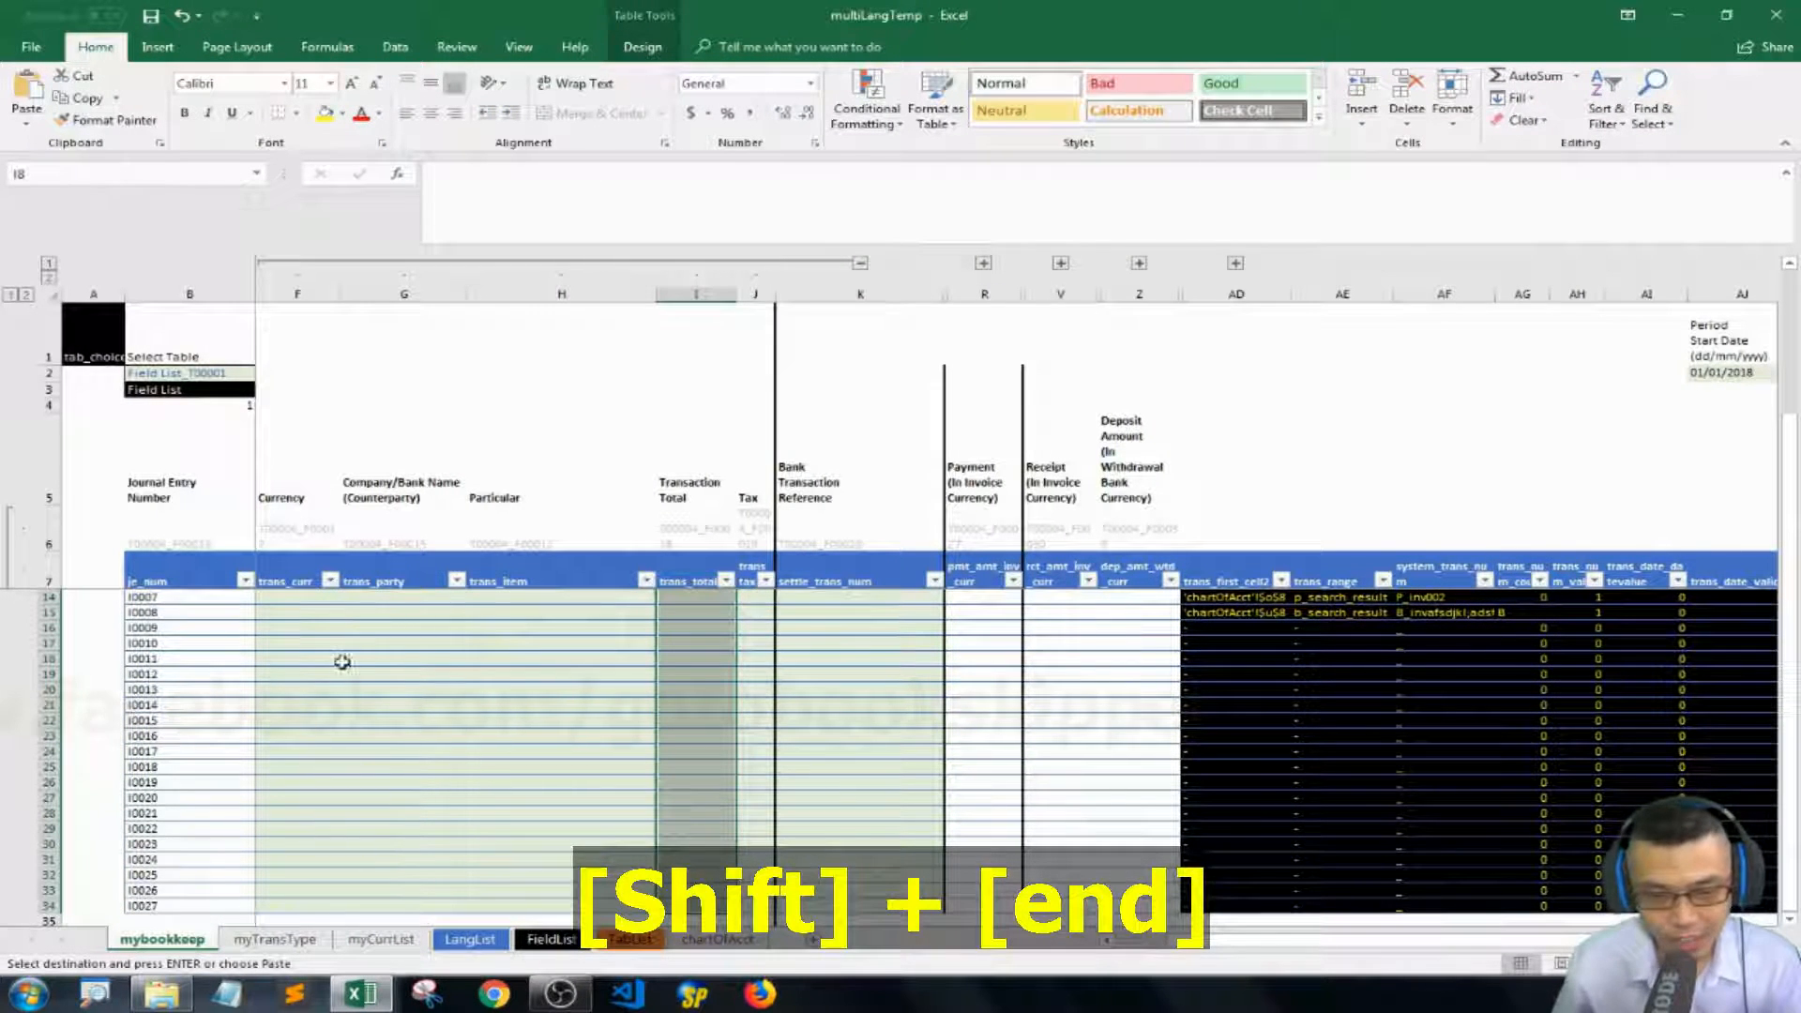
pyautogui.rightClick(677, 681)
pyautogui.click(747, 349)
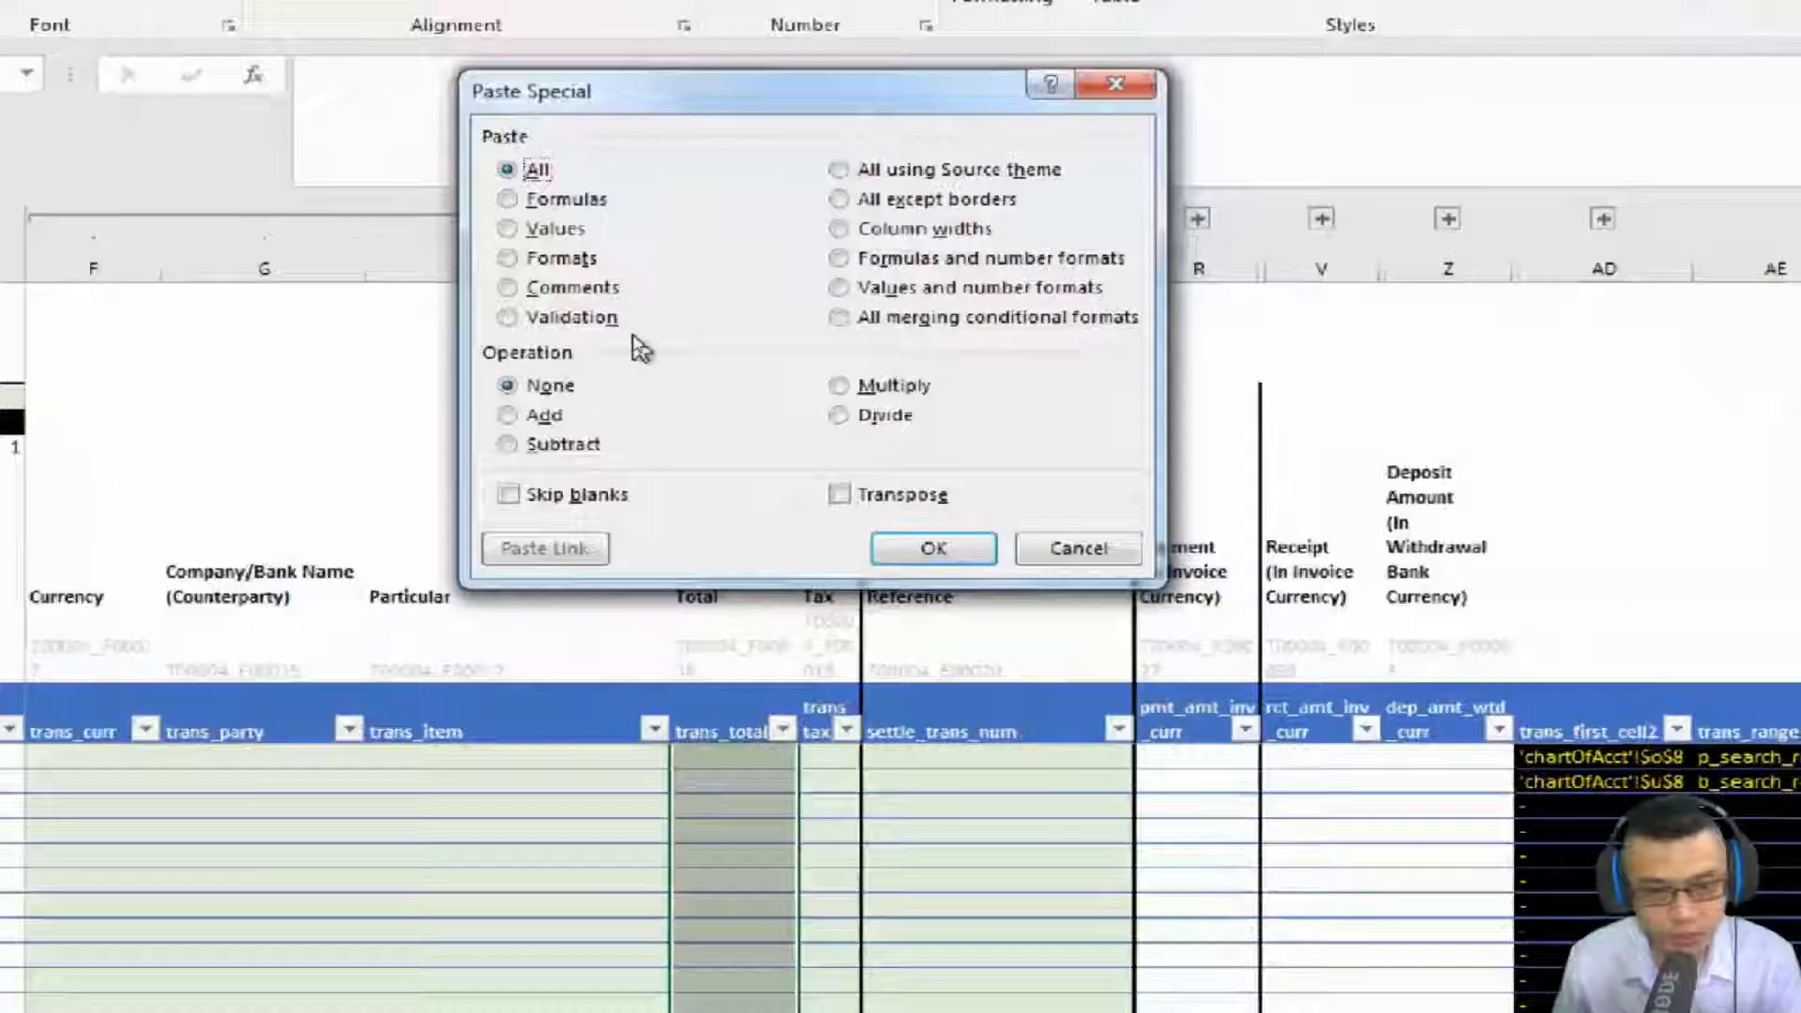
pyautogui.click(600, 325)
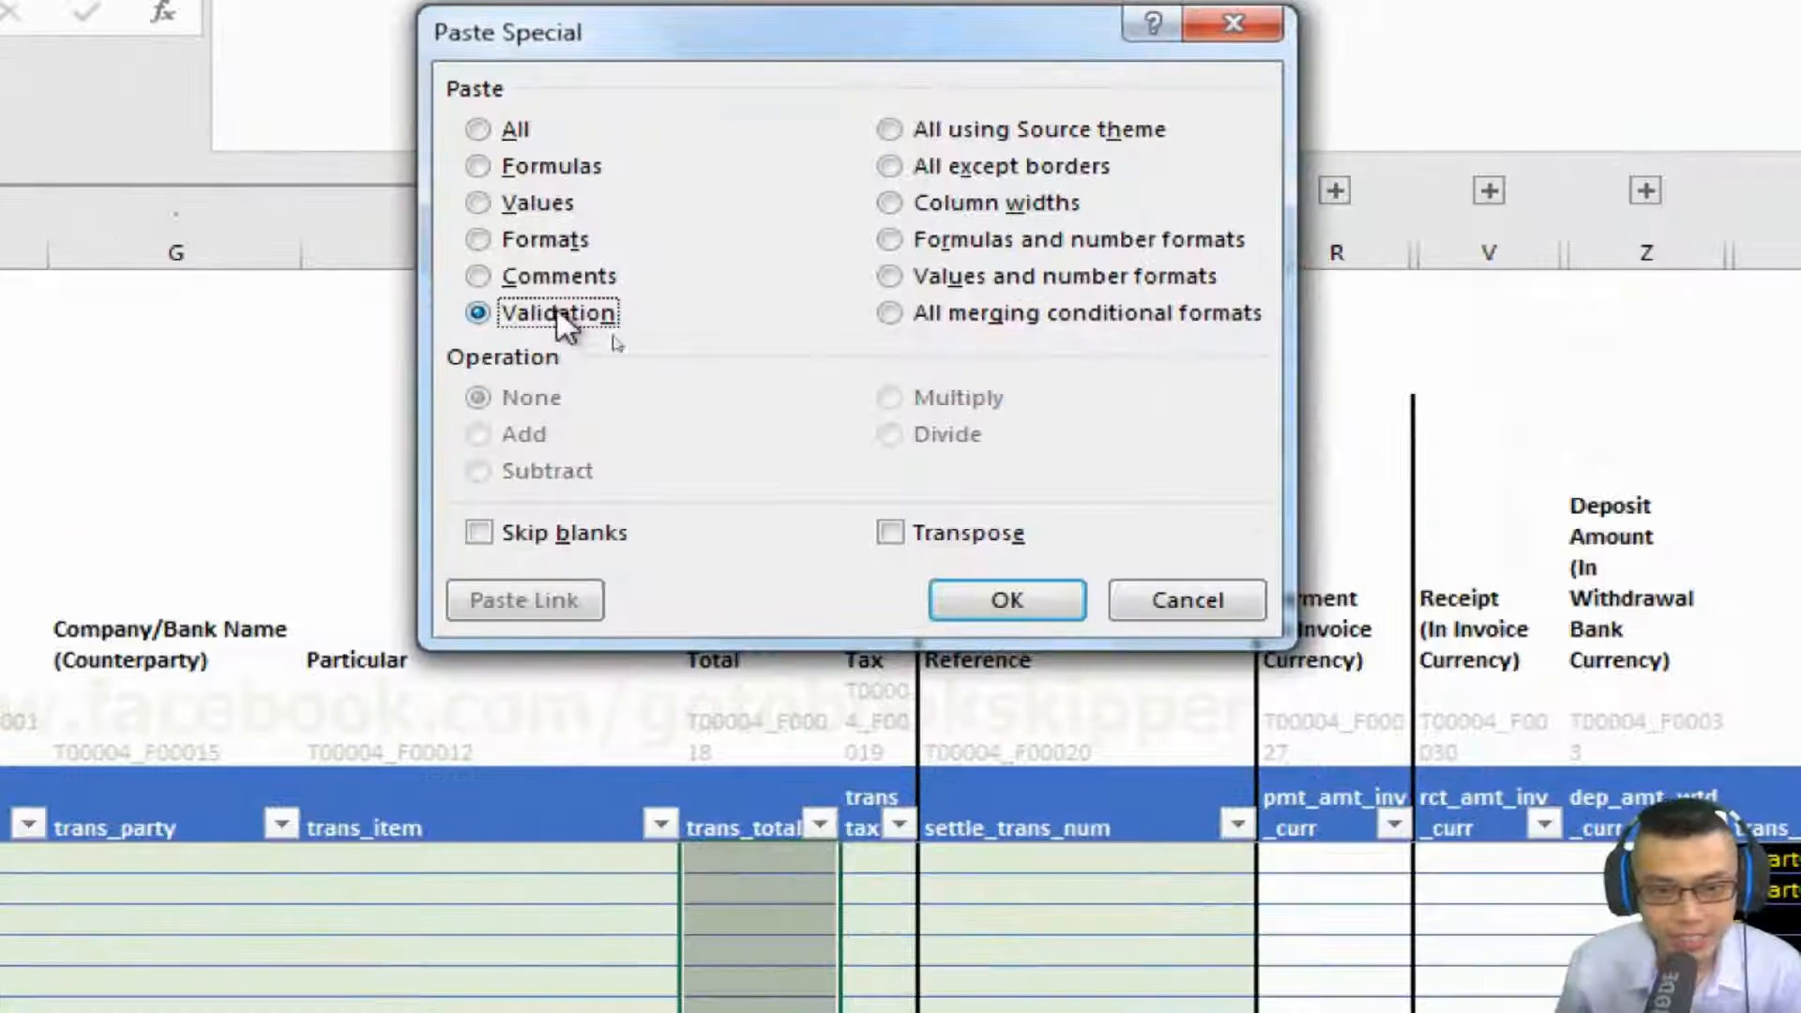
pyautogui.click(818, 469)
pyautogui.click(999, 602)
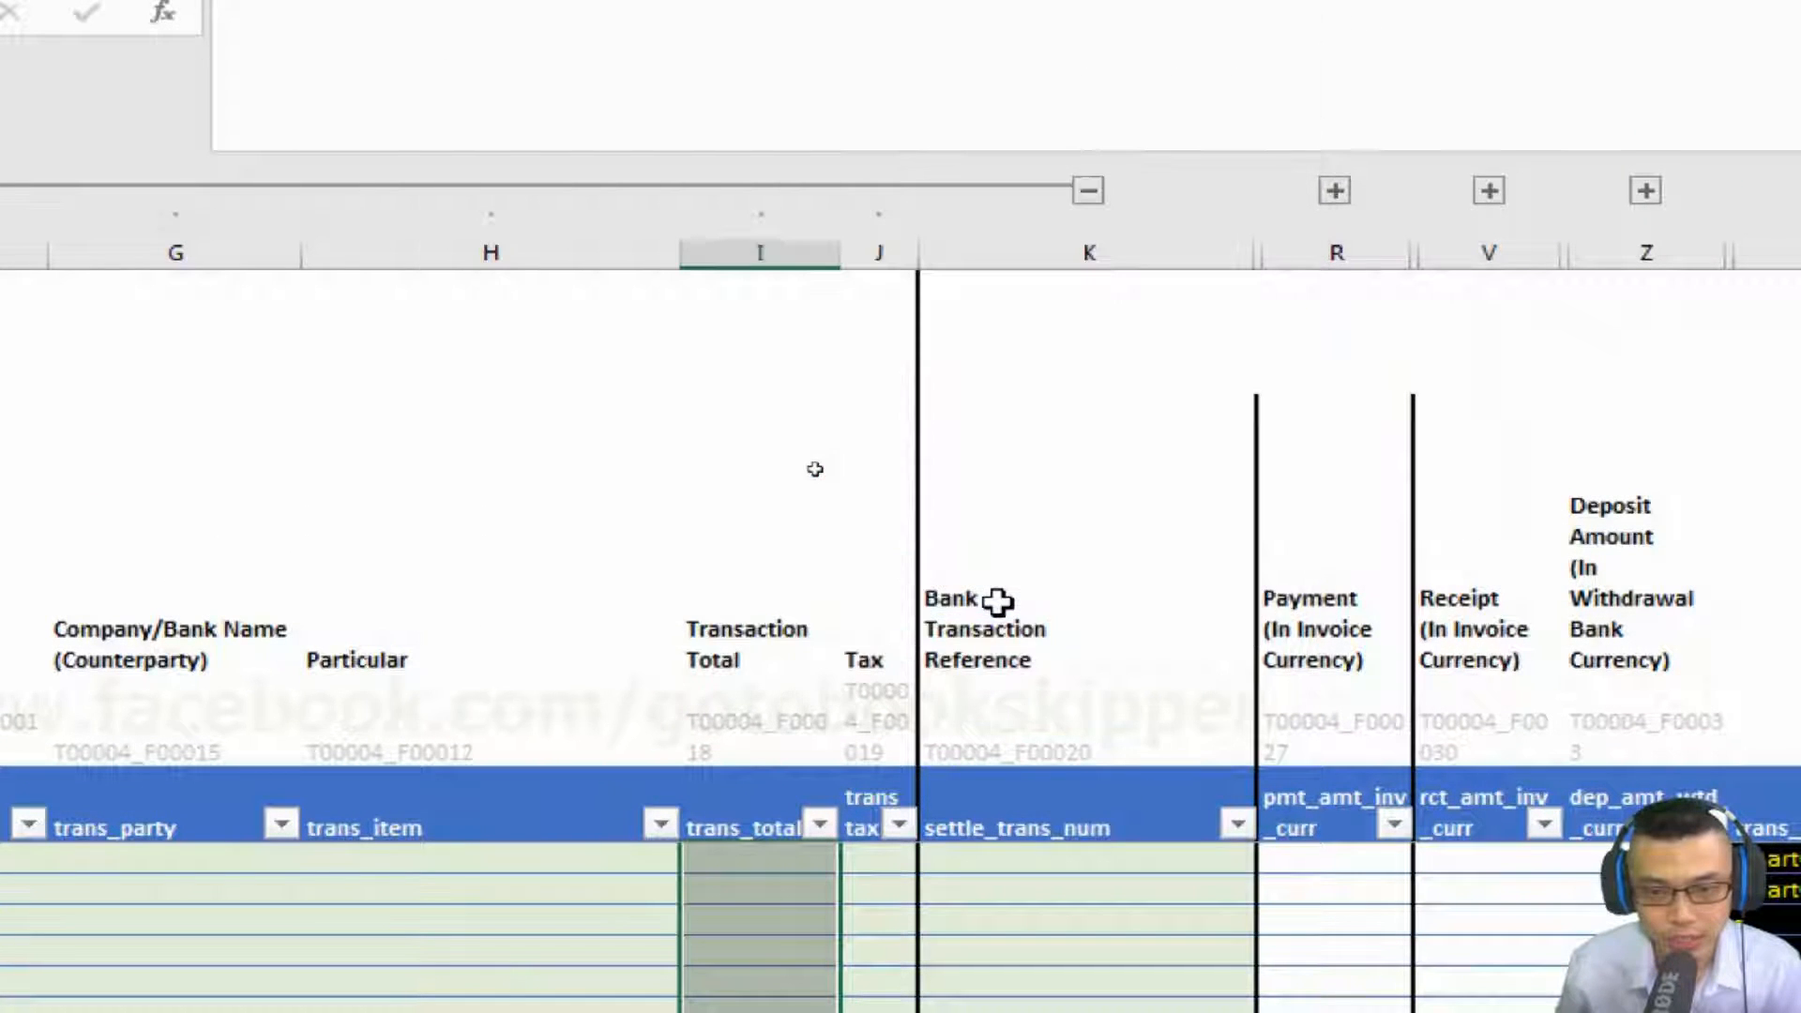
# Clear the copy selection and save the workbook.
pyautogui.click(821, 716)
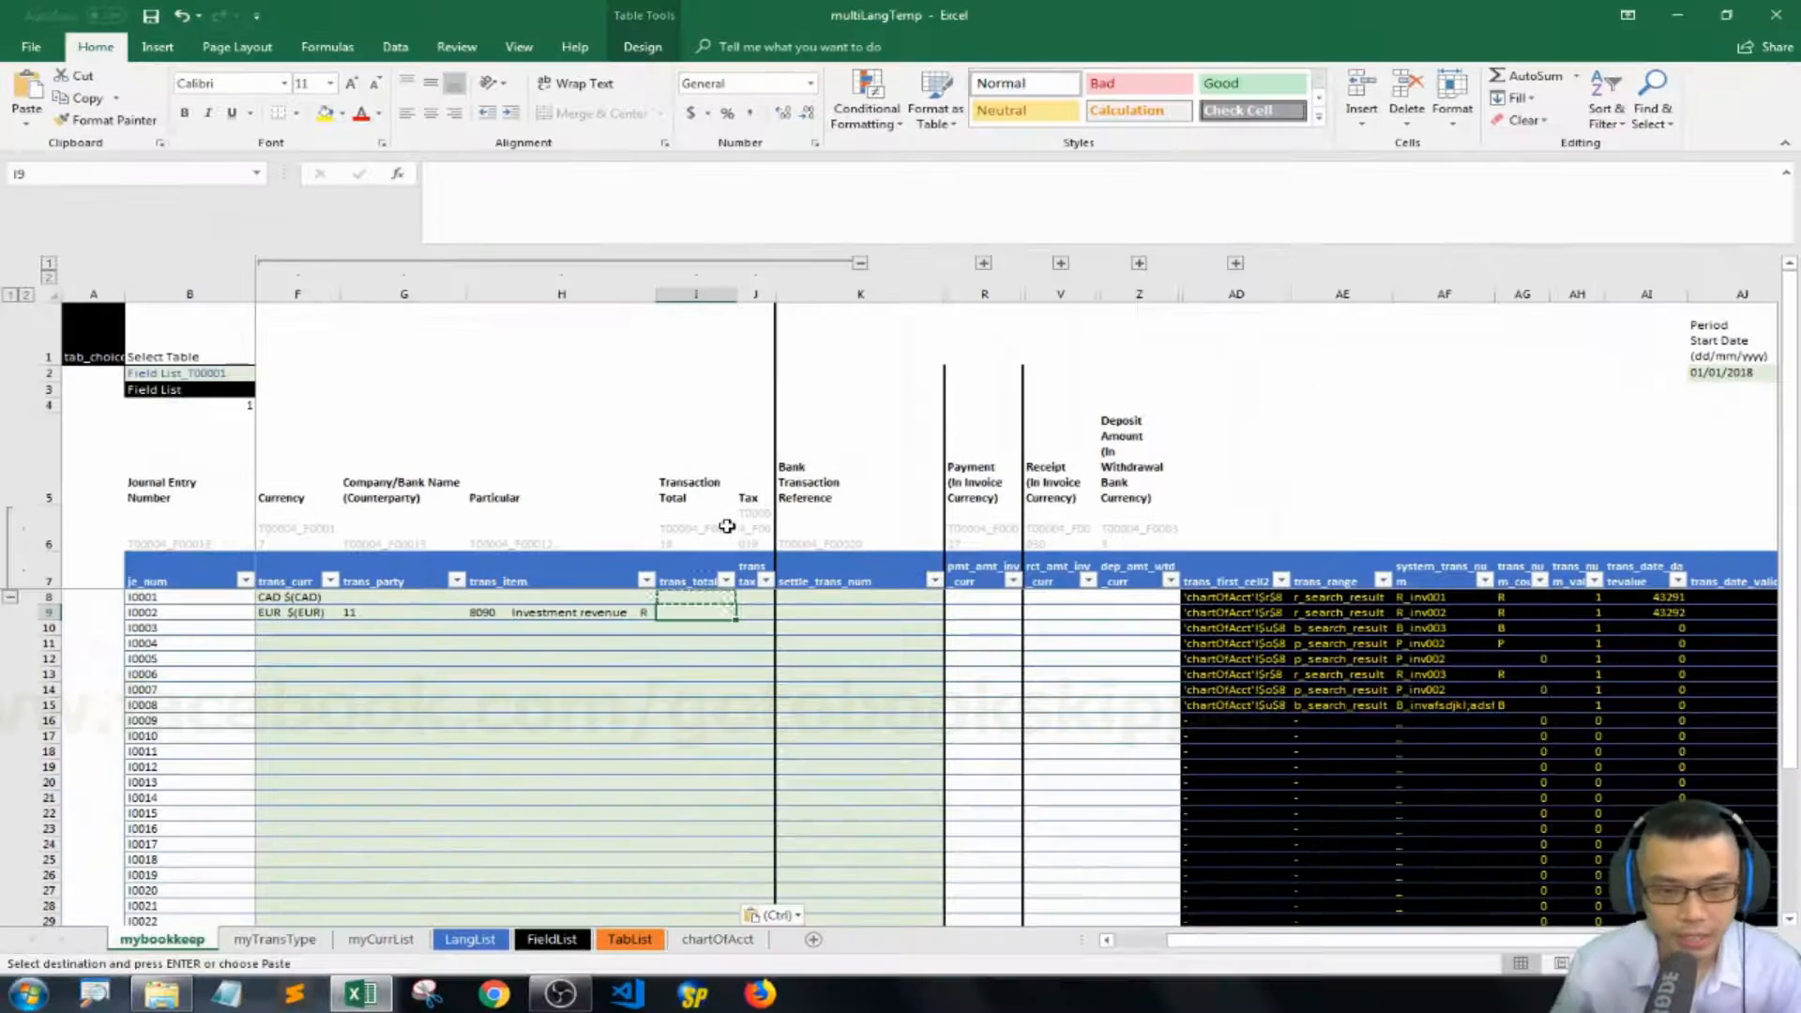
pyautogui.press('Escape')
pyautogui.press('Down')
pyautogui.hotkey('ctrl', 's')
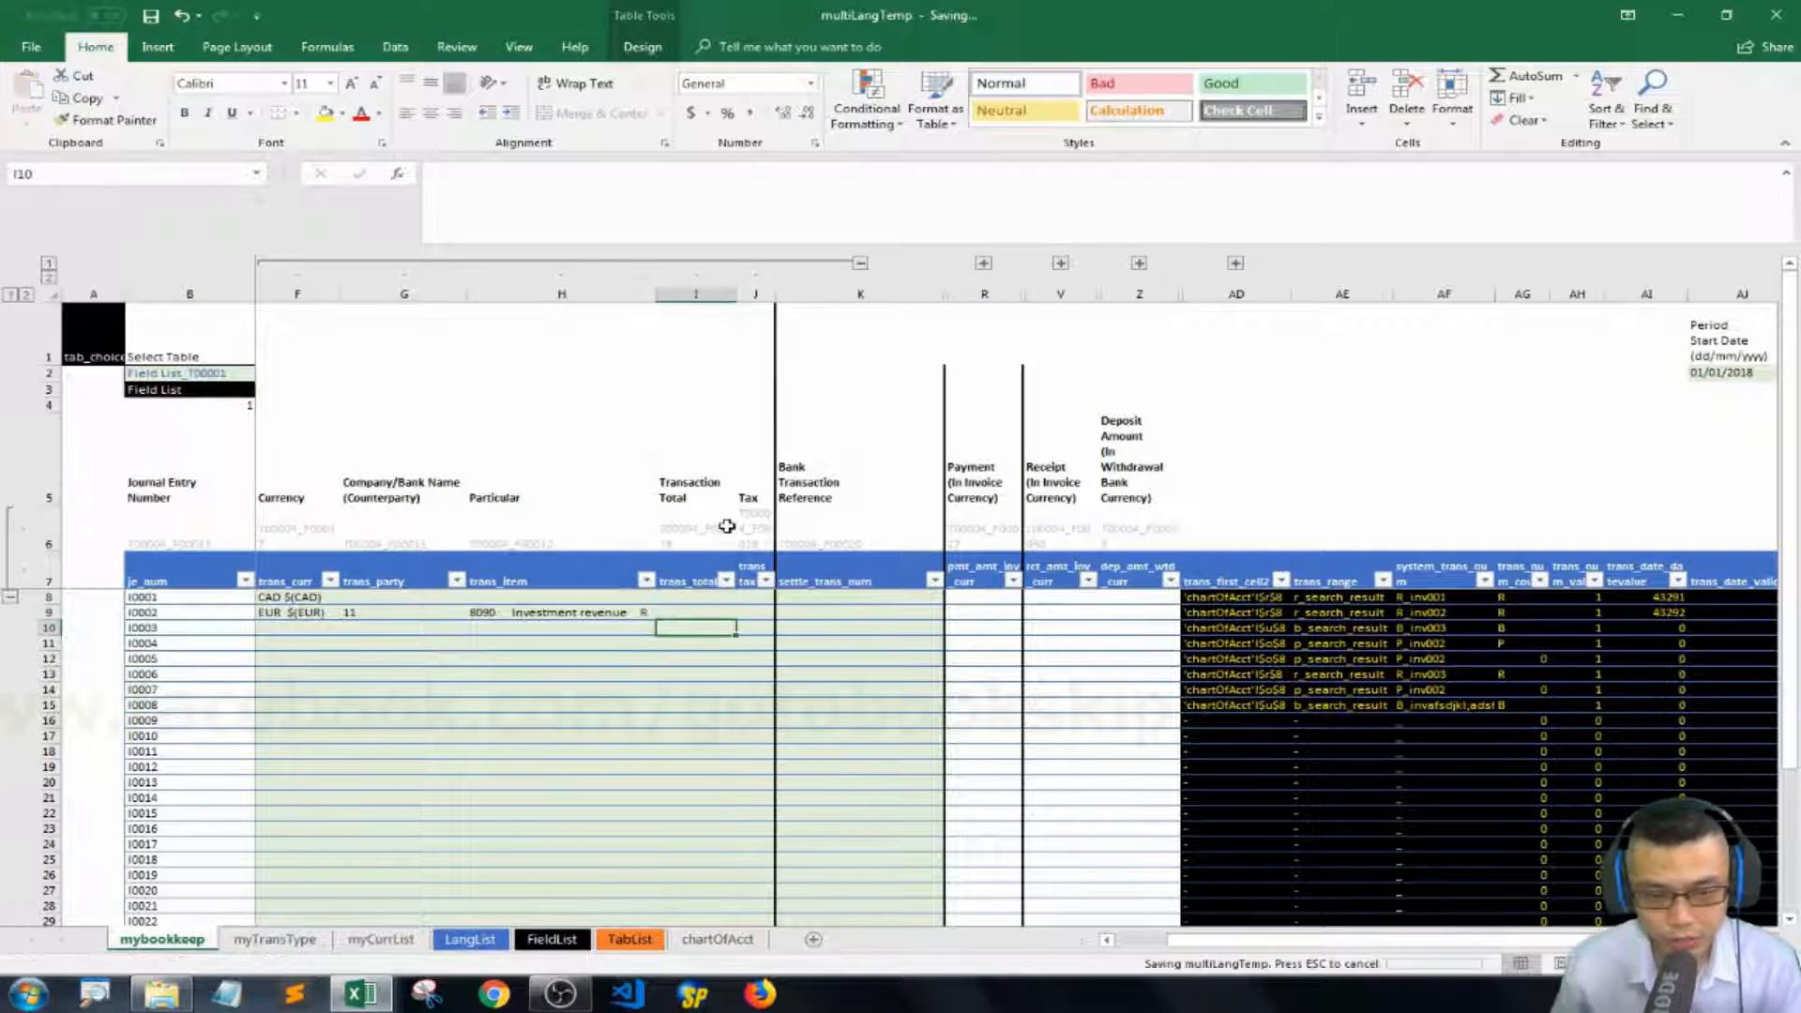
# Check the data validation formula of trans_total cell I13 and close its settings without changes.
pyautogui.press('Down')
pyautogui.hotkey('alt', 'd', 'l')
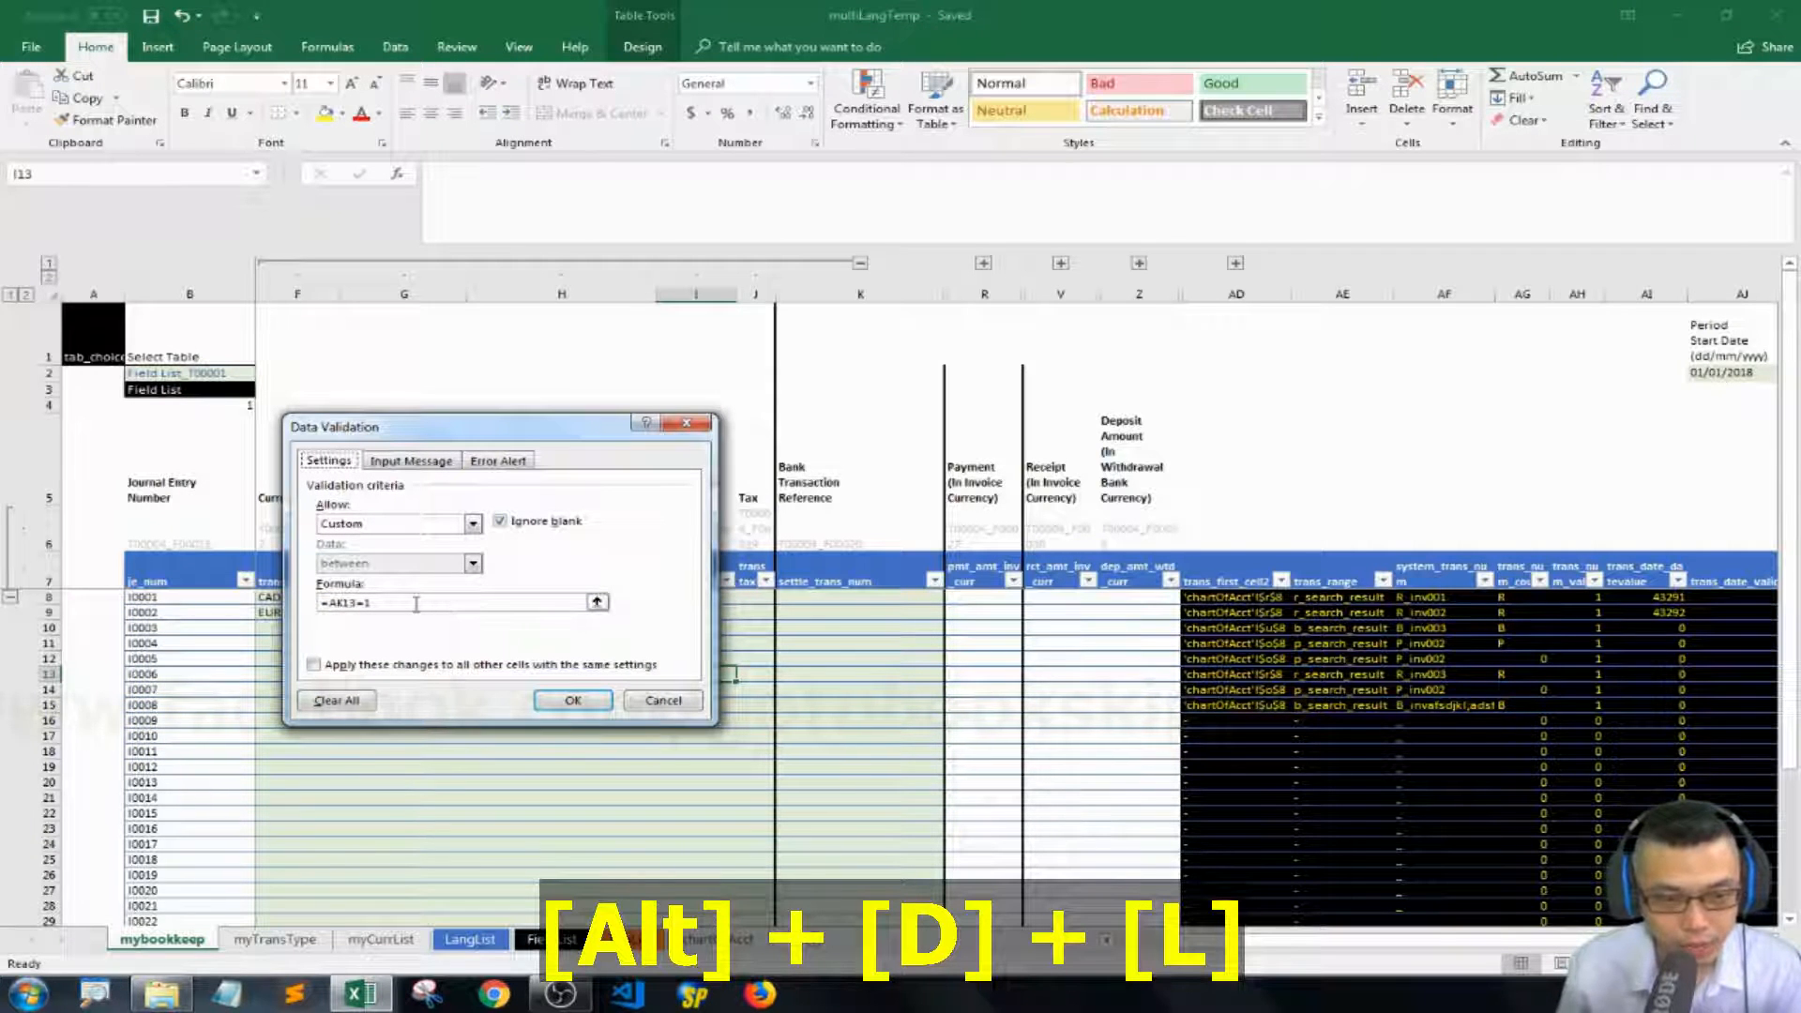
pyautogui.click(663, 699)
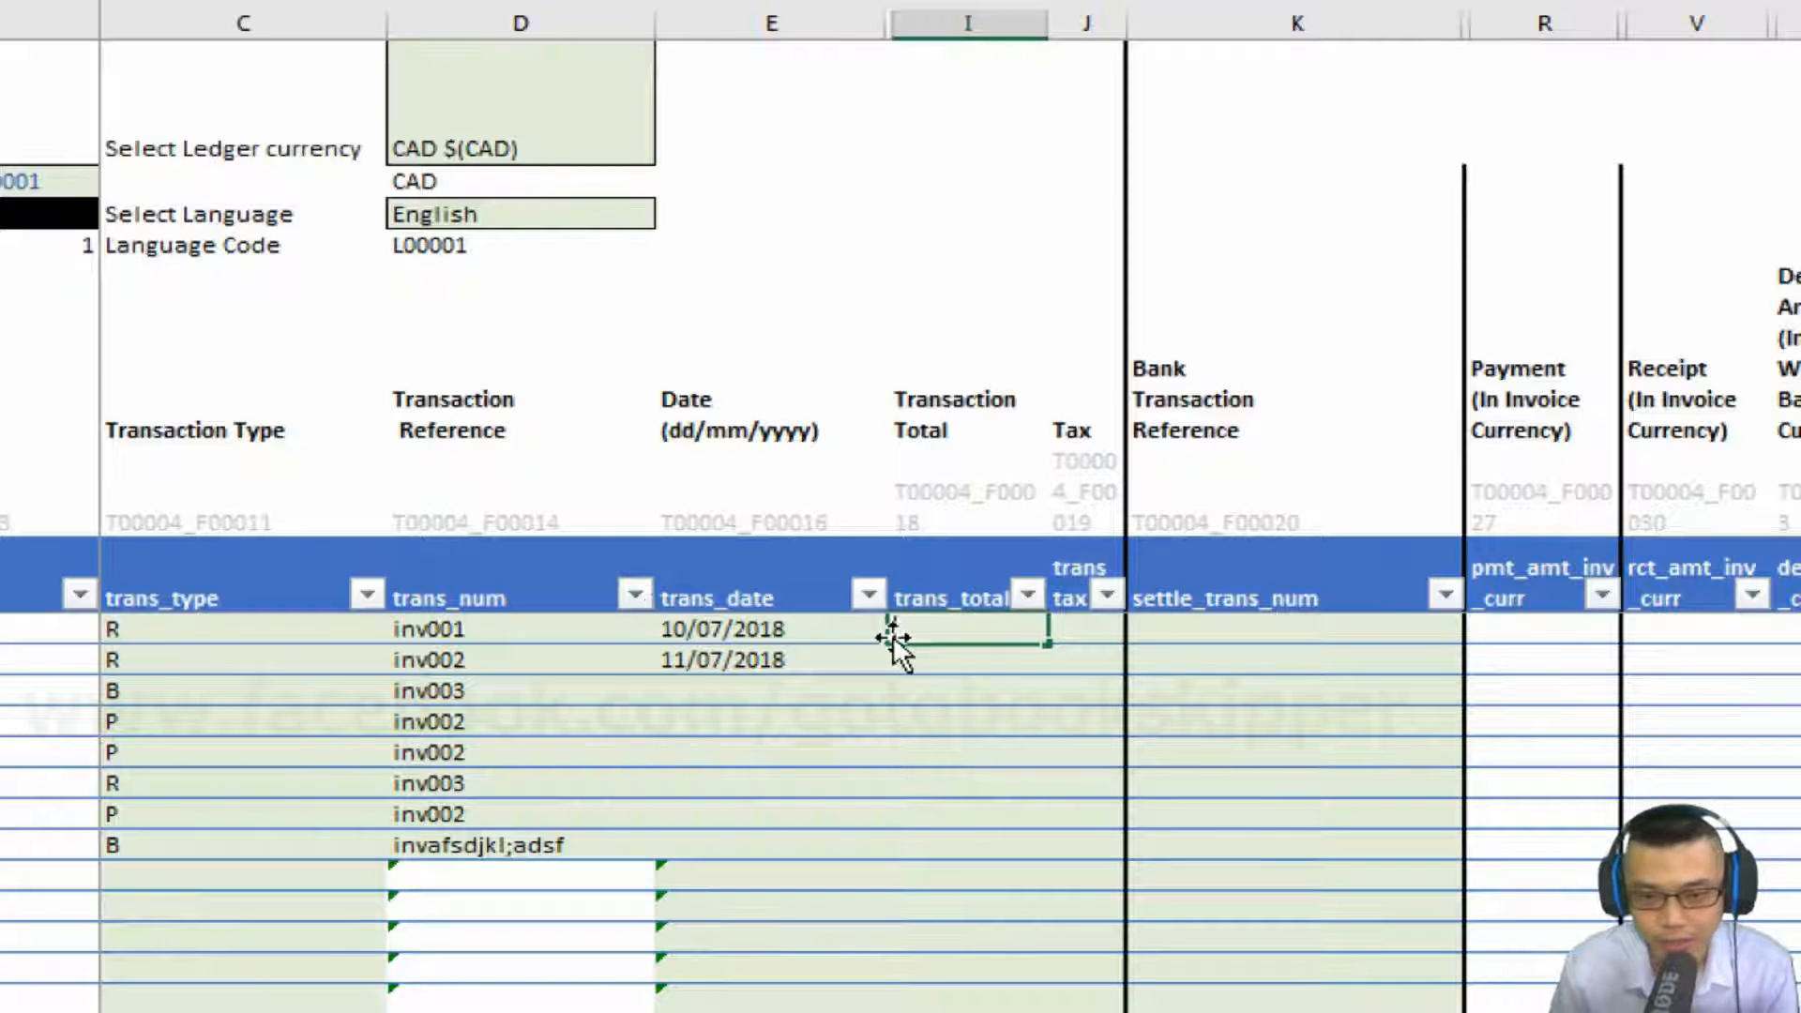
# Try to enter the text afkljhsfaddkjhsad in trans_total cell I8 to test the validation.
pyautogui.write('afkljhsfaddkjhsad')
pyautogui.press('Return')
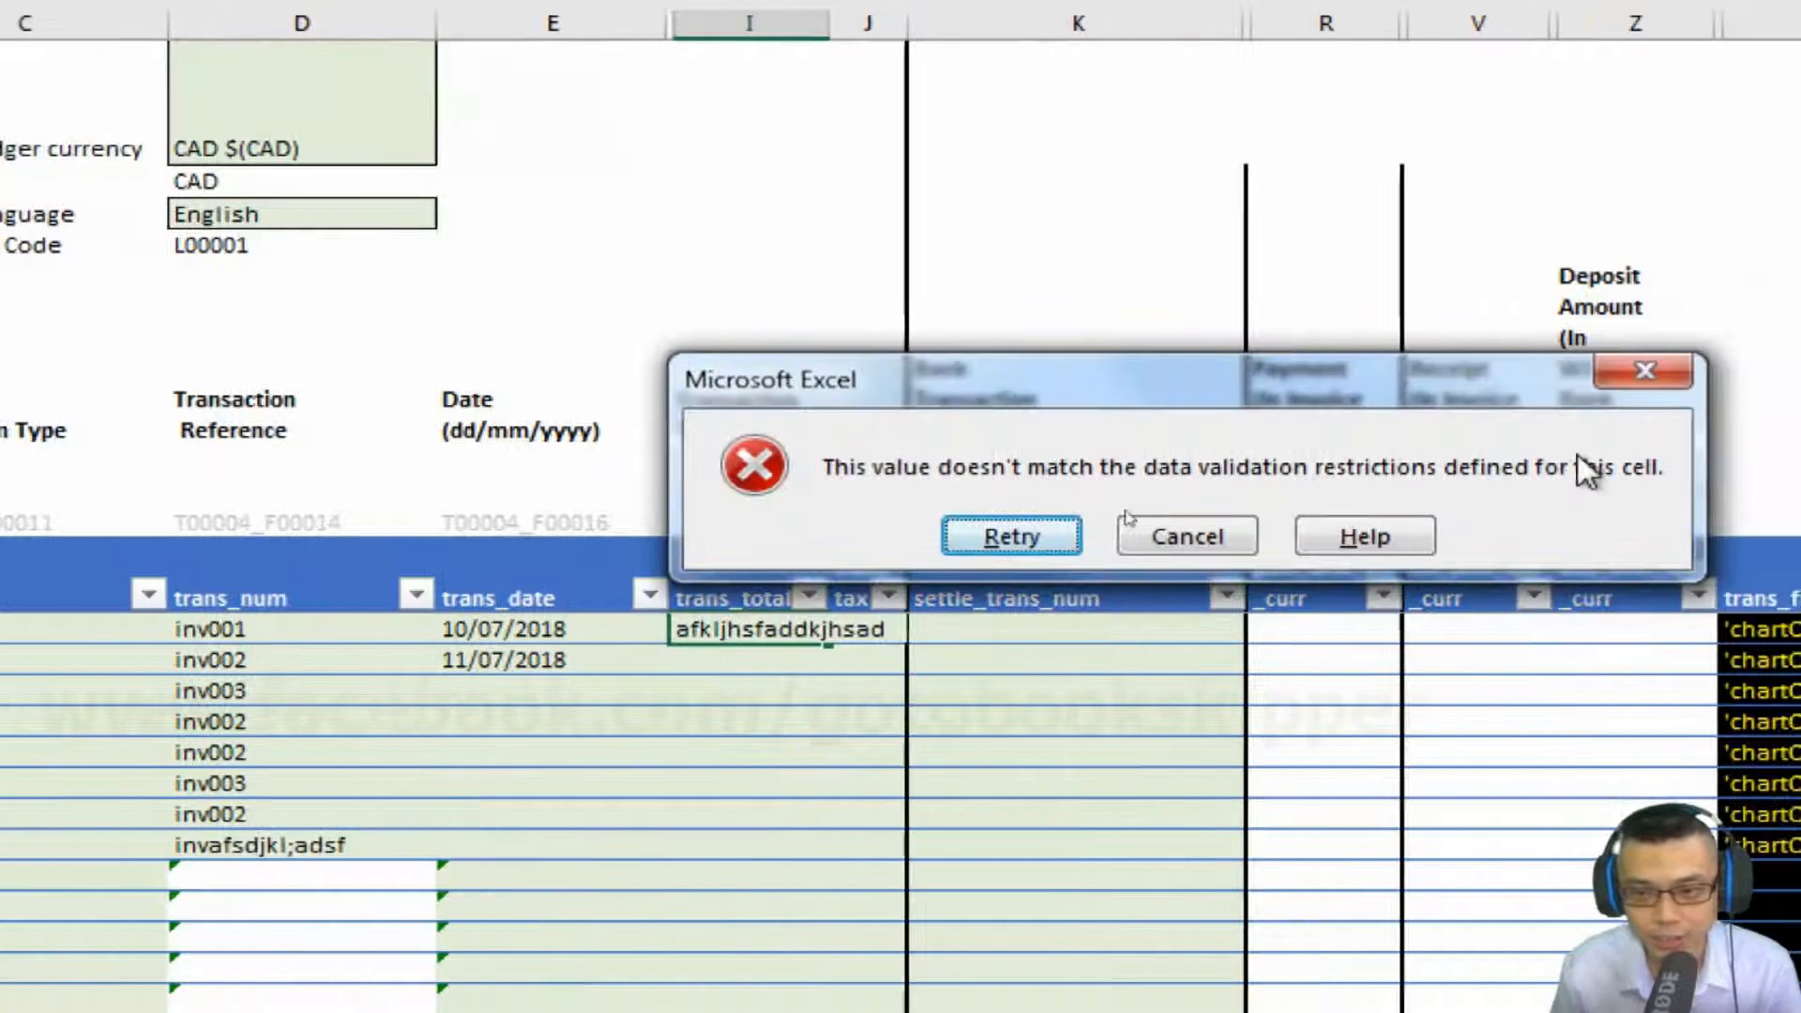
pyautogui.click(1168, 534)
pyautogui.press('Left')
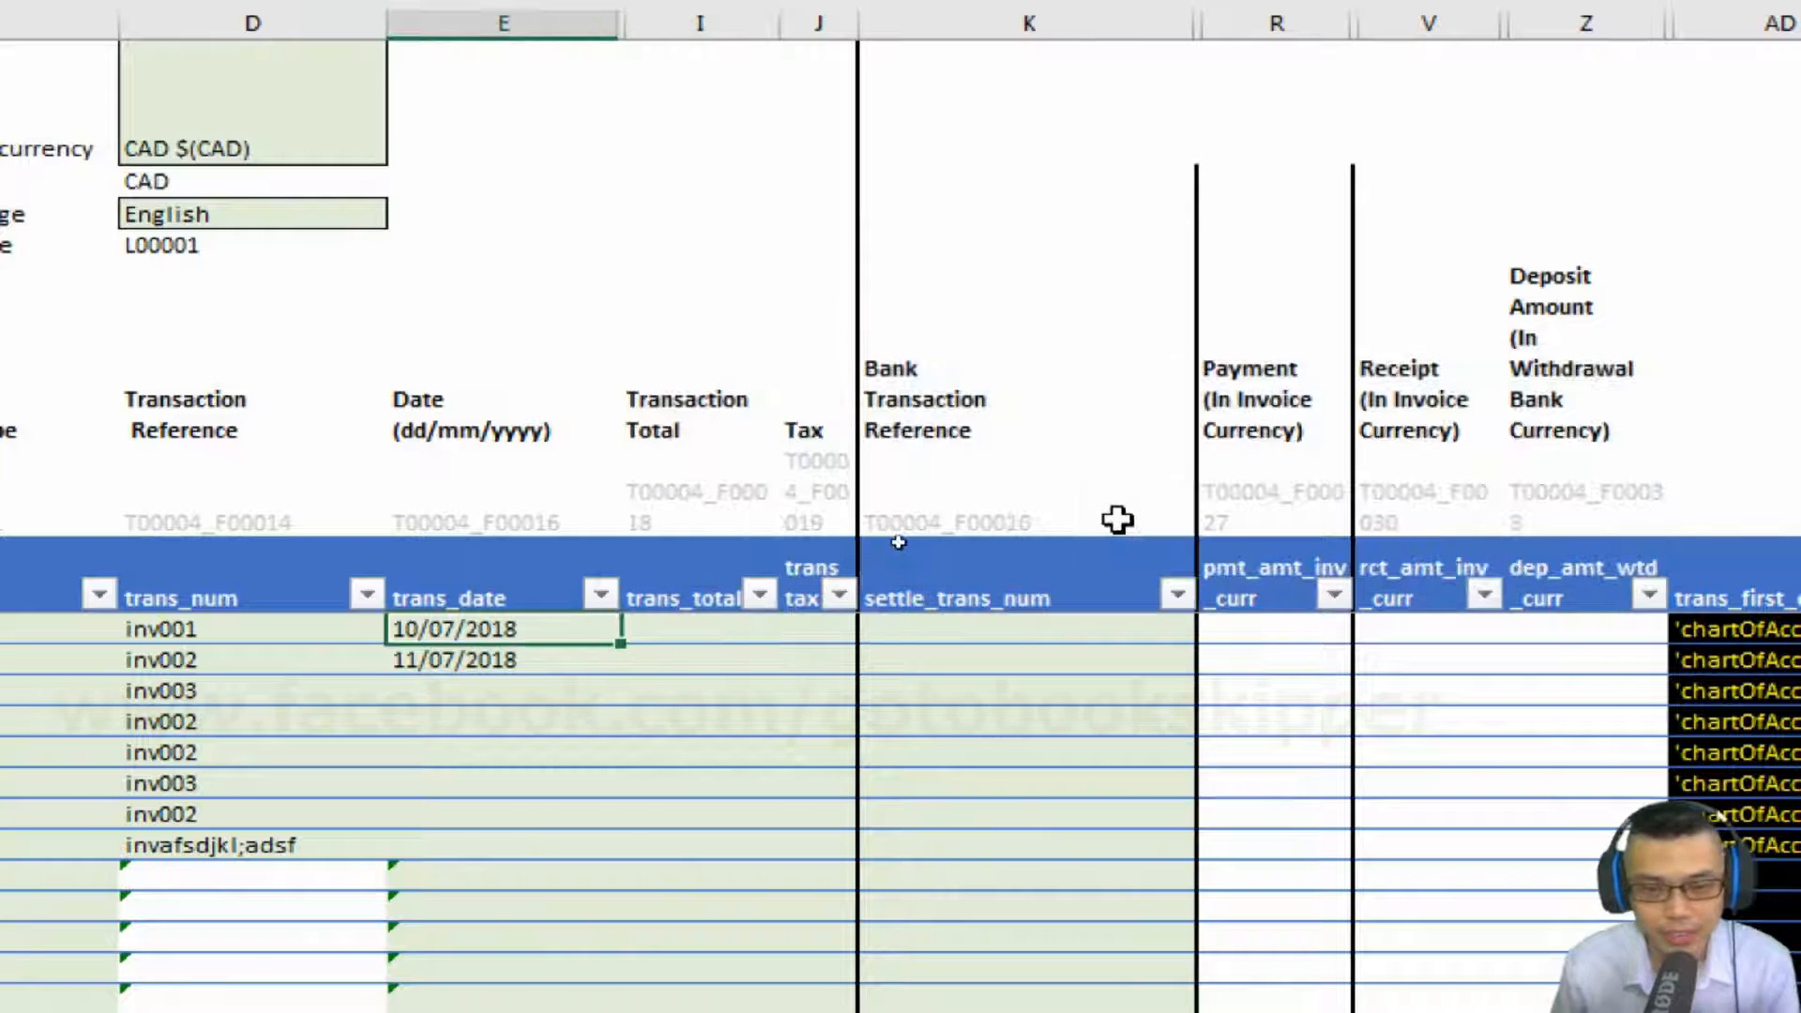
# Enter 14.1 as the transaction total for inv001 in cell I8.
pyautogui.press('Right')
pyautogui.write('14.1')
pyautogui.hotkey('ctrl', 'Return')
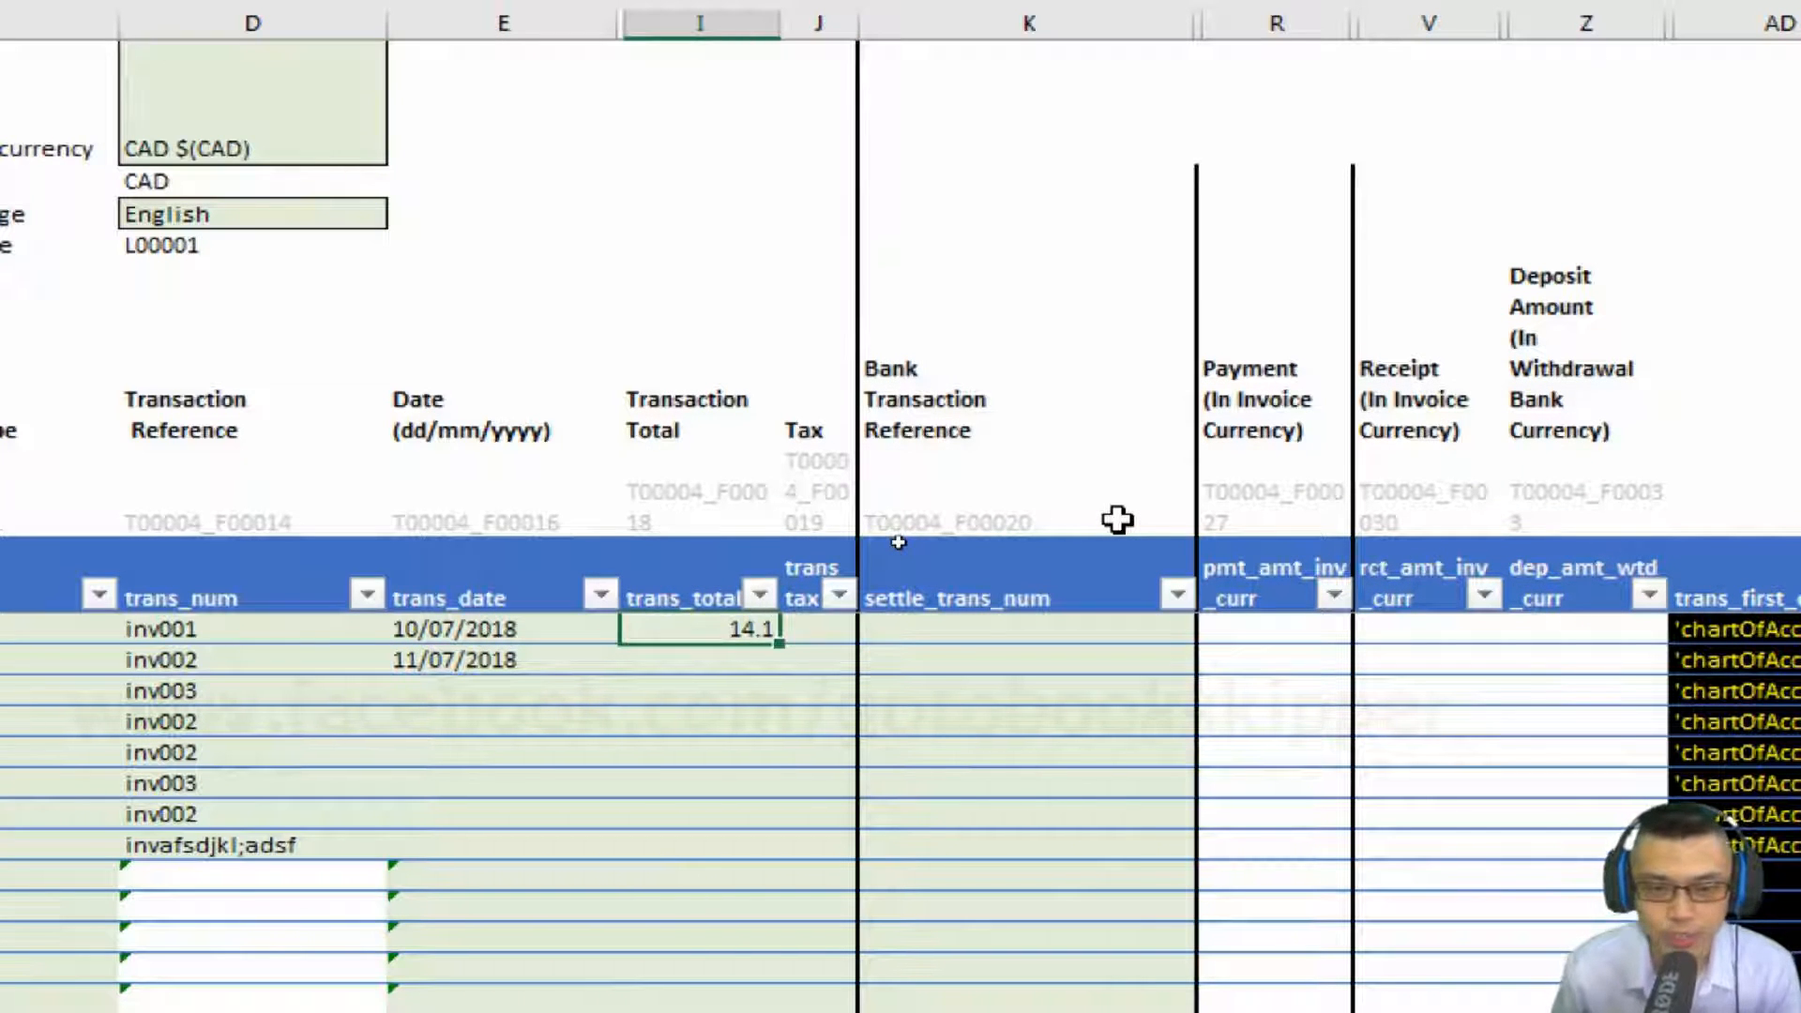
pyautogui.press('Down')
pyautogui.press('Down')
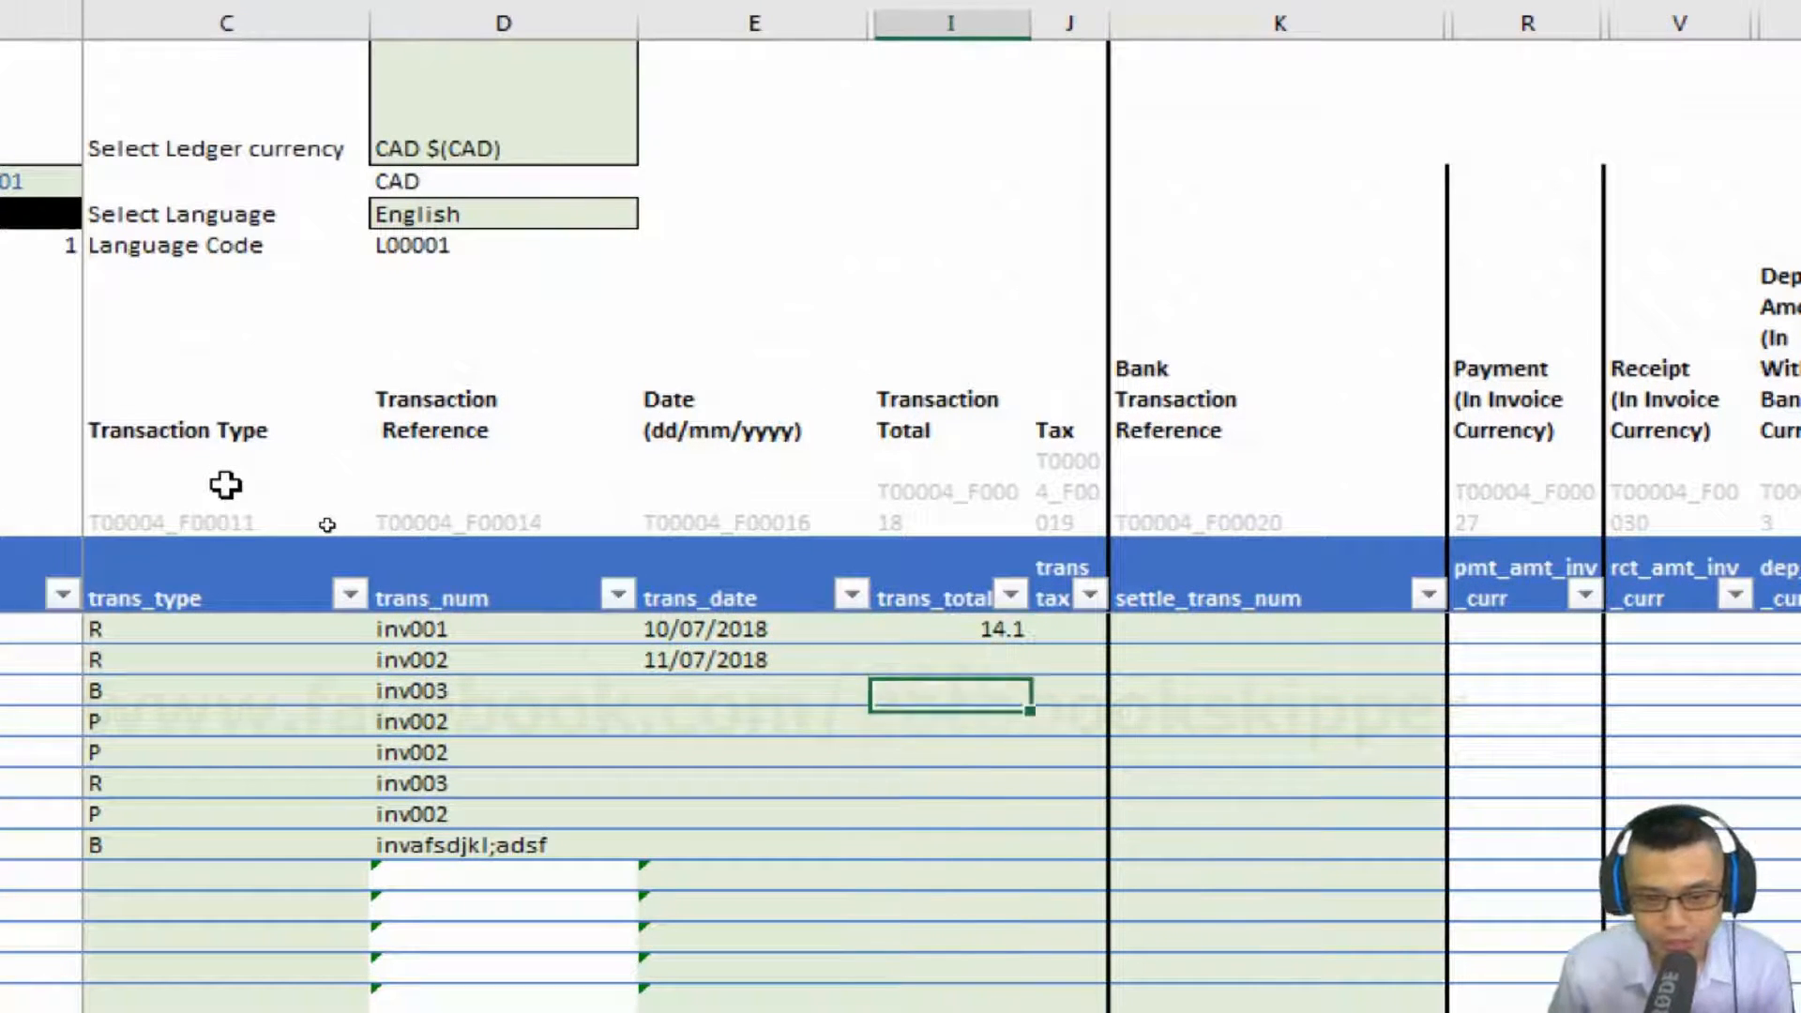
# Try to enter 14.1 as the transaction total in cell I16, a row without a transaction reference, to test the validation.
pyautogui.press('Down')
pyautogui.press('Down')
pyautogui.press('Down')
pyautogui.press('Down')
pyautogui.press('Down')
pyautogui.press('Down')
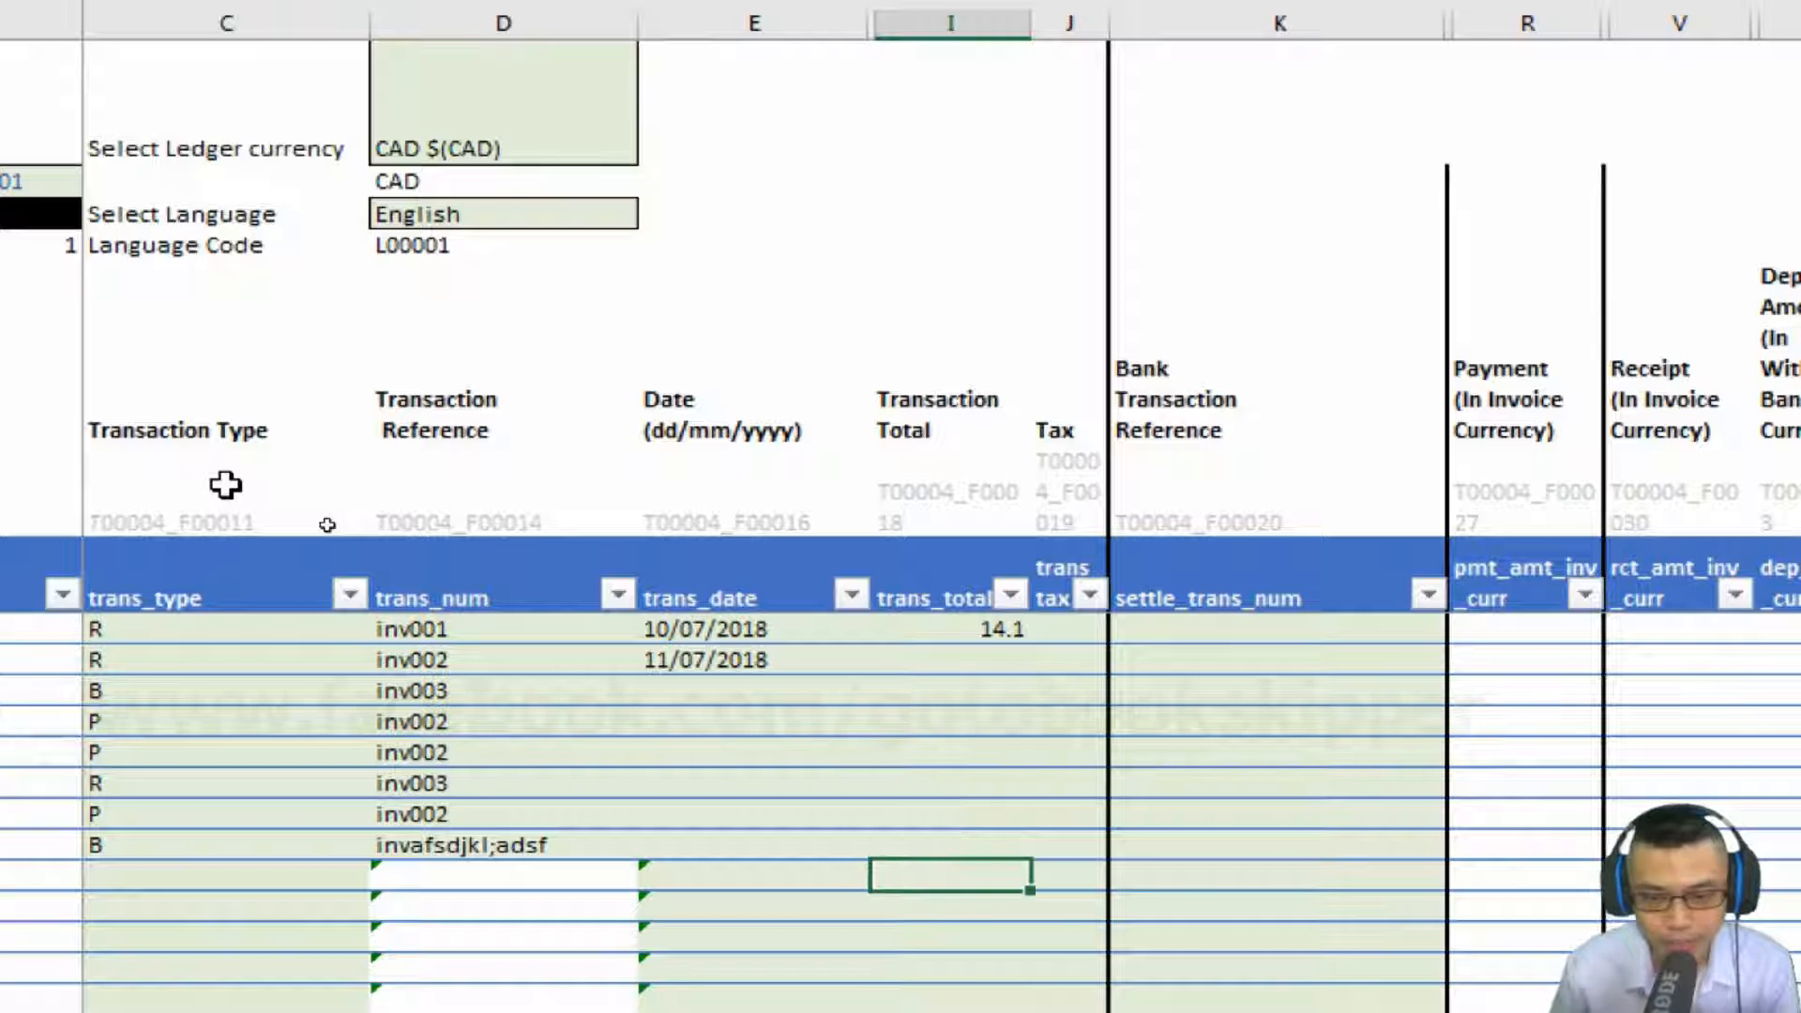
pyautogui.write('14.1')
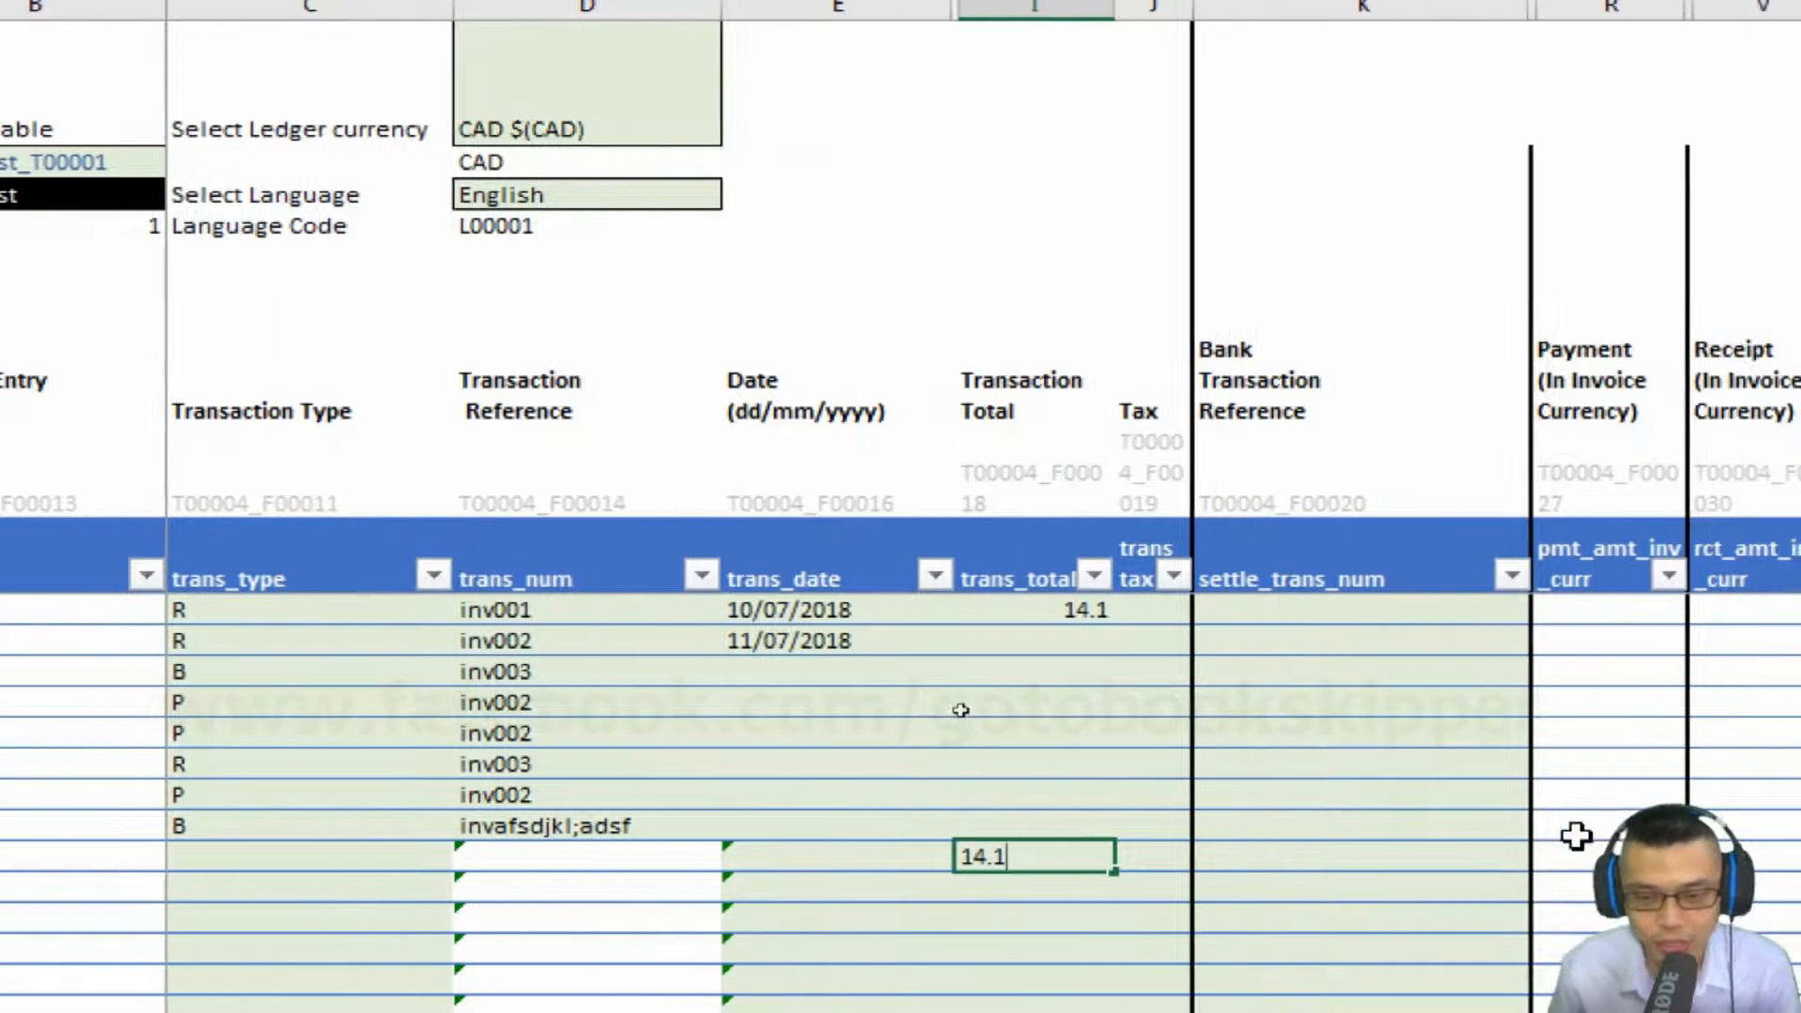
pyautogui.press('Return')
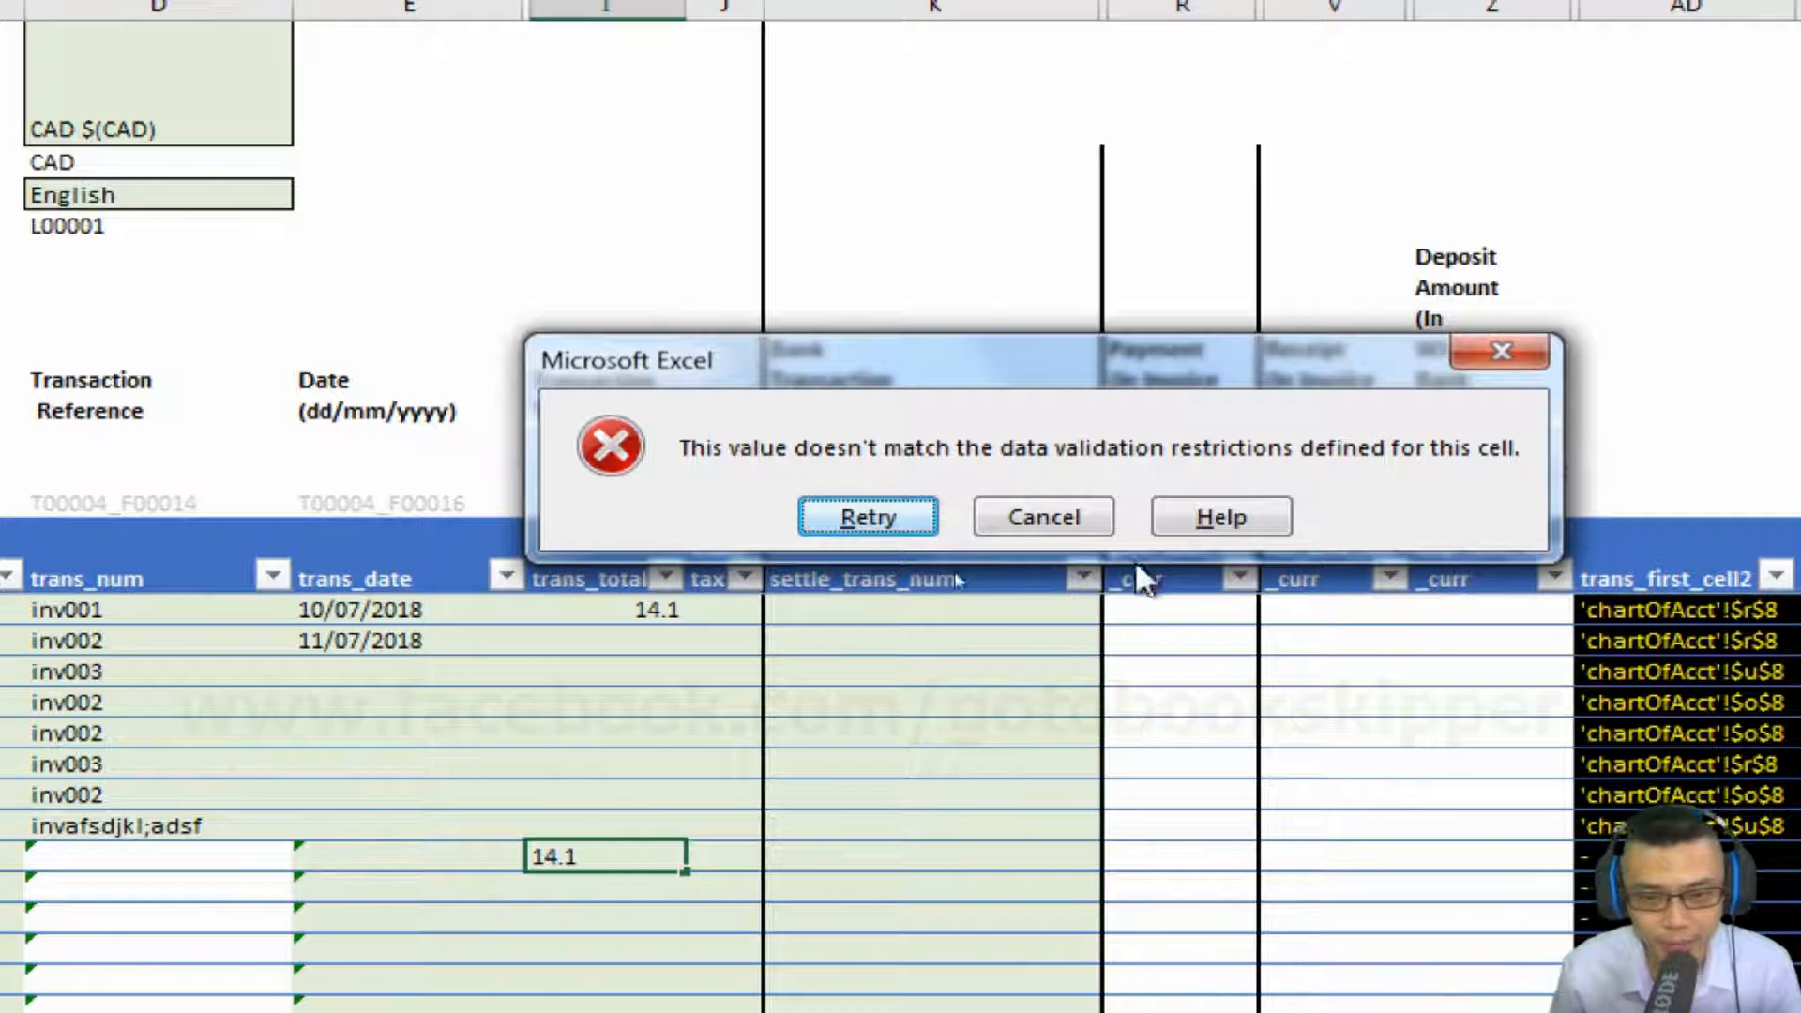
pyautogui.click(1086, 516)
pyautogui.hotkey('ctrl', 'Up')
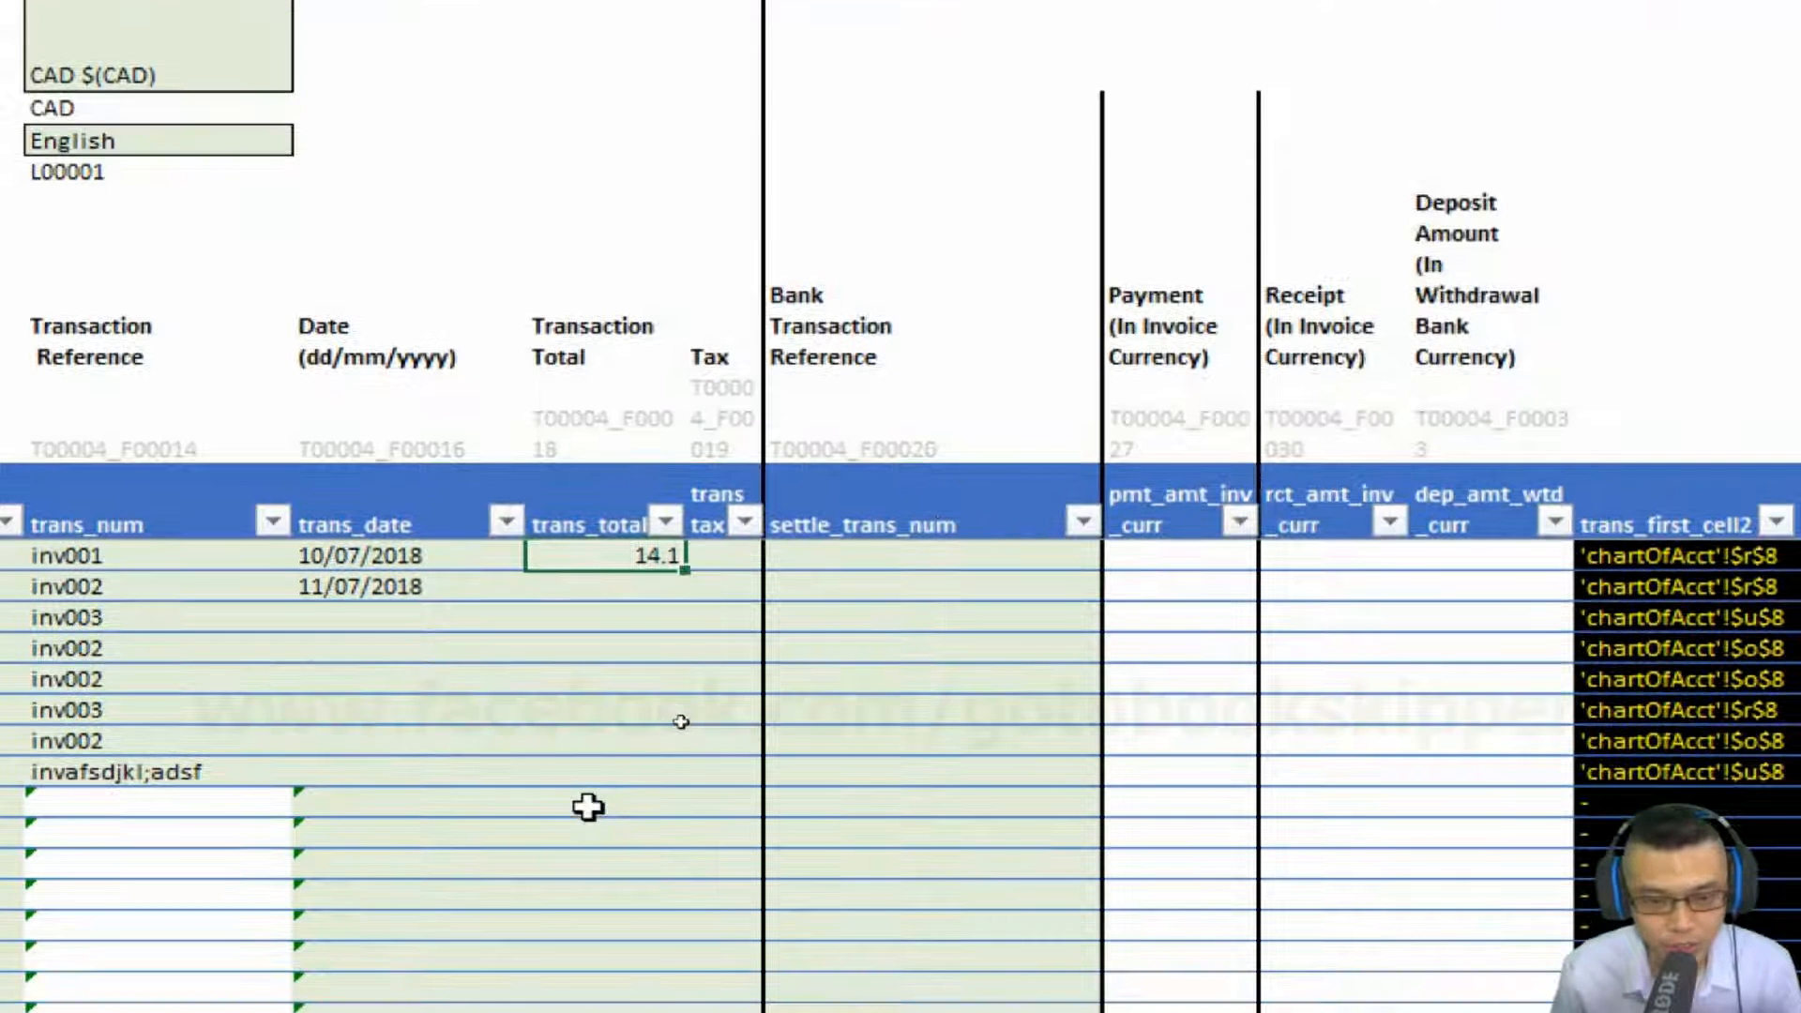
# Enter 155.5 as a test transaction total in cell I15, in the row of journal entry I0008.
pyautogui.click(606, 784)
pyautogui.write('155.5')
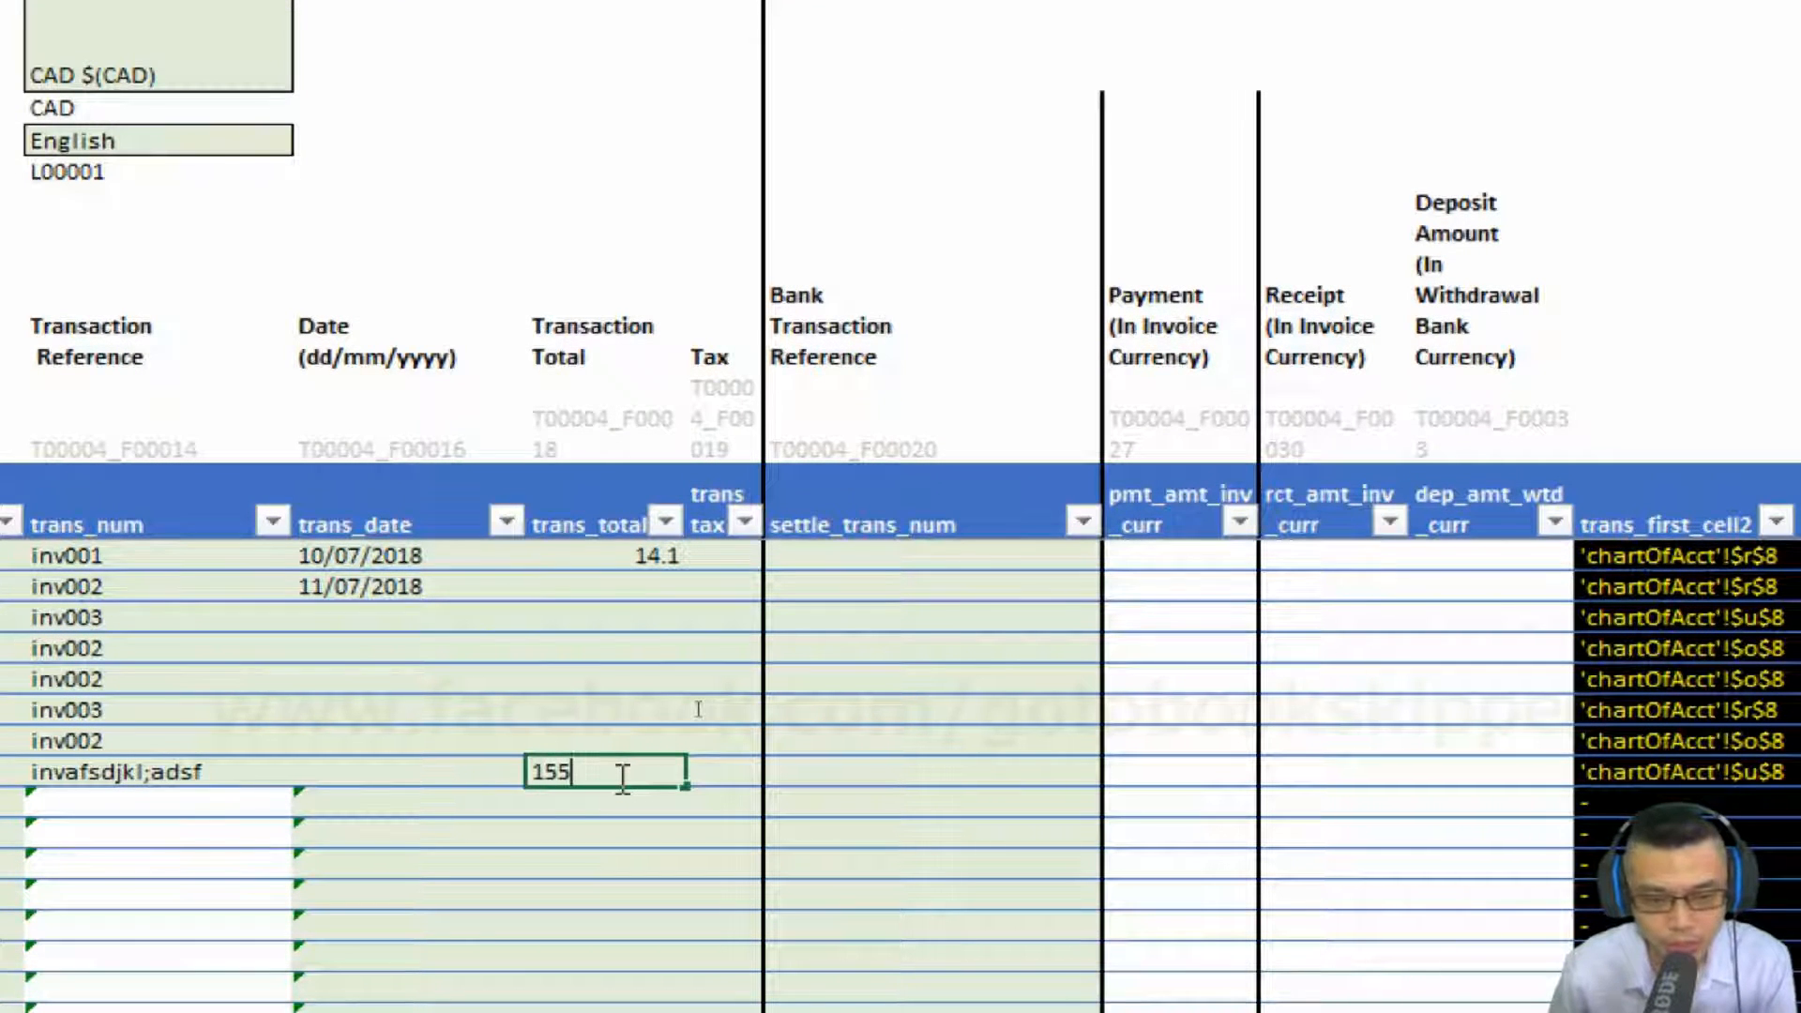
pyautogui.press('Tab')
# Undo the recent test entries in the trans_total column, including the 14.1 entered for inv001.
pyautogui.hotkey('ctrl', 'z')
pyautogui.hotkey('ctrl', 'z')
pyautogui.hotkey('ctrl', 'z')
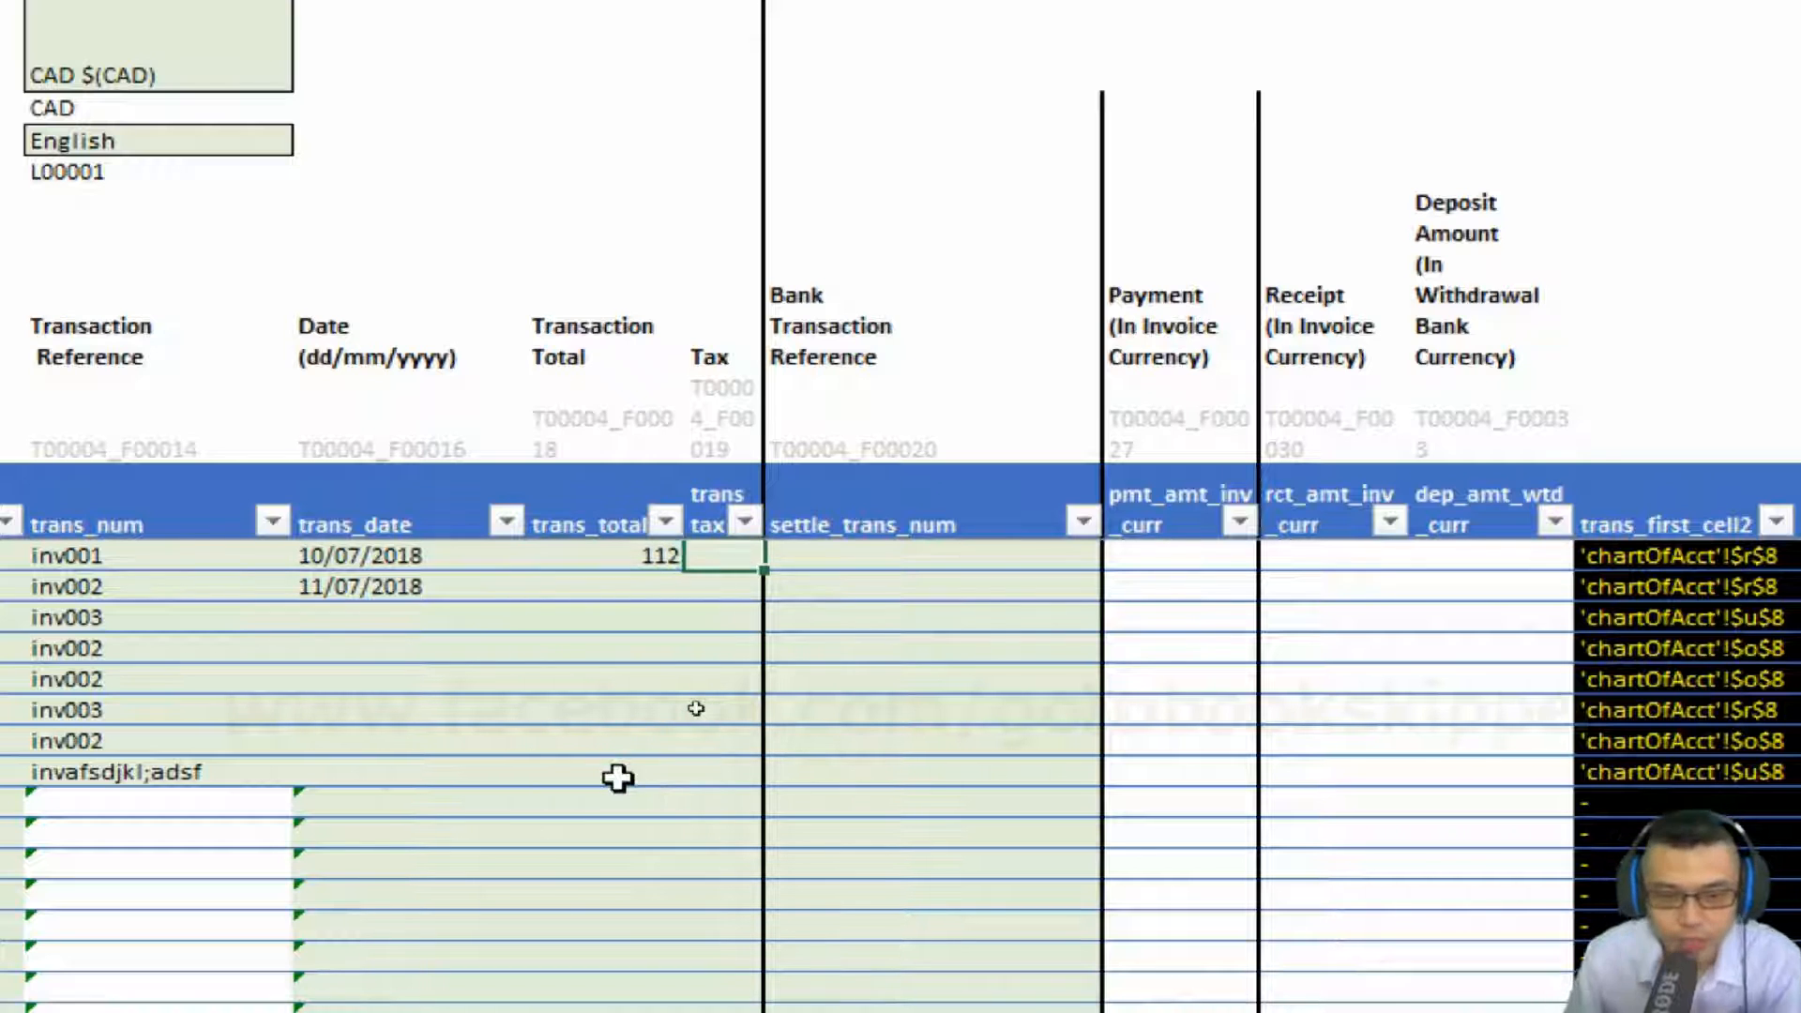
pyautogui.press('Left')
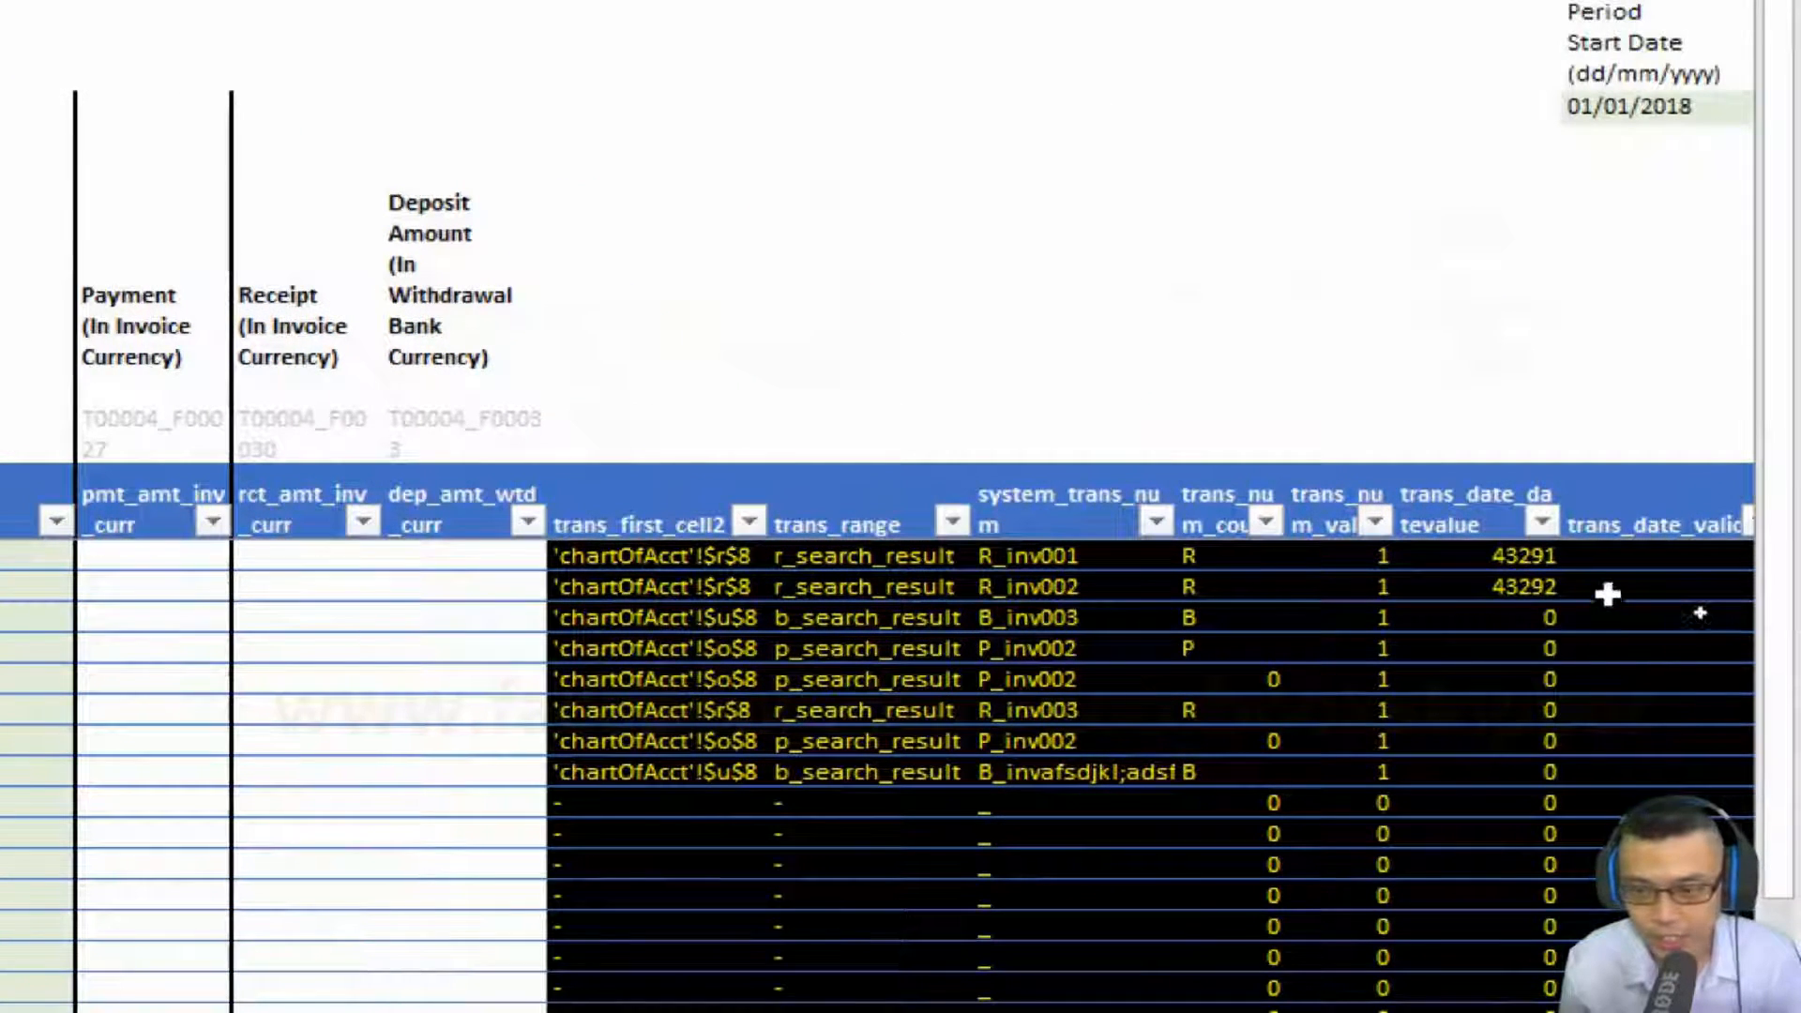
# Copy the trans_total_valid formula from AK8 into the trans_tax_valid cell AL8.
pyautogui.click(1598, 565)
pyautogui.hotkey('ctrl', 'Down')
pyautogui.press('Right')
pyautogui.hotkey('ctrl', 'Up')
pyautogui.press('Right')
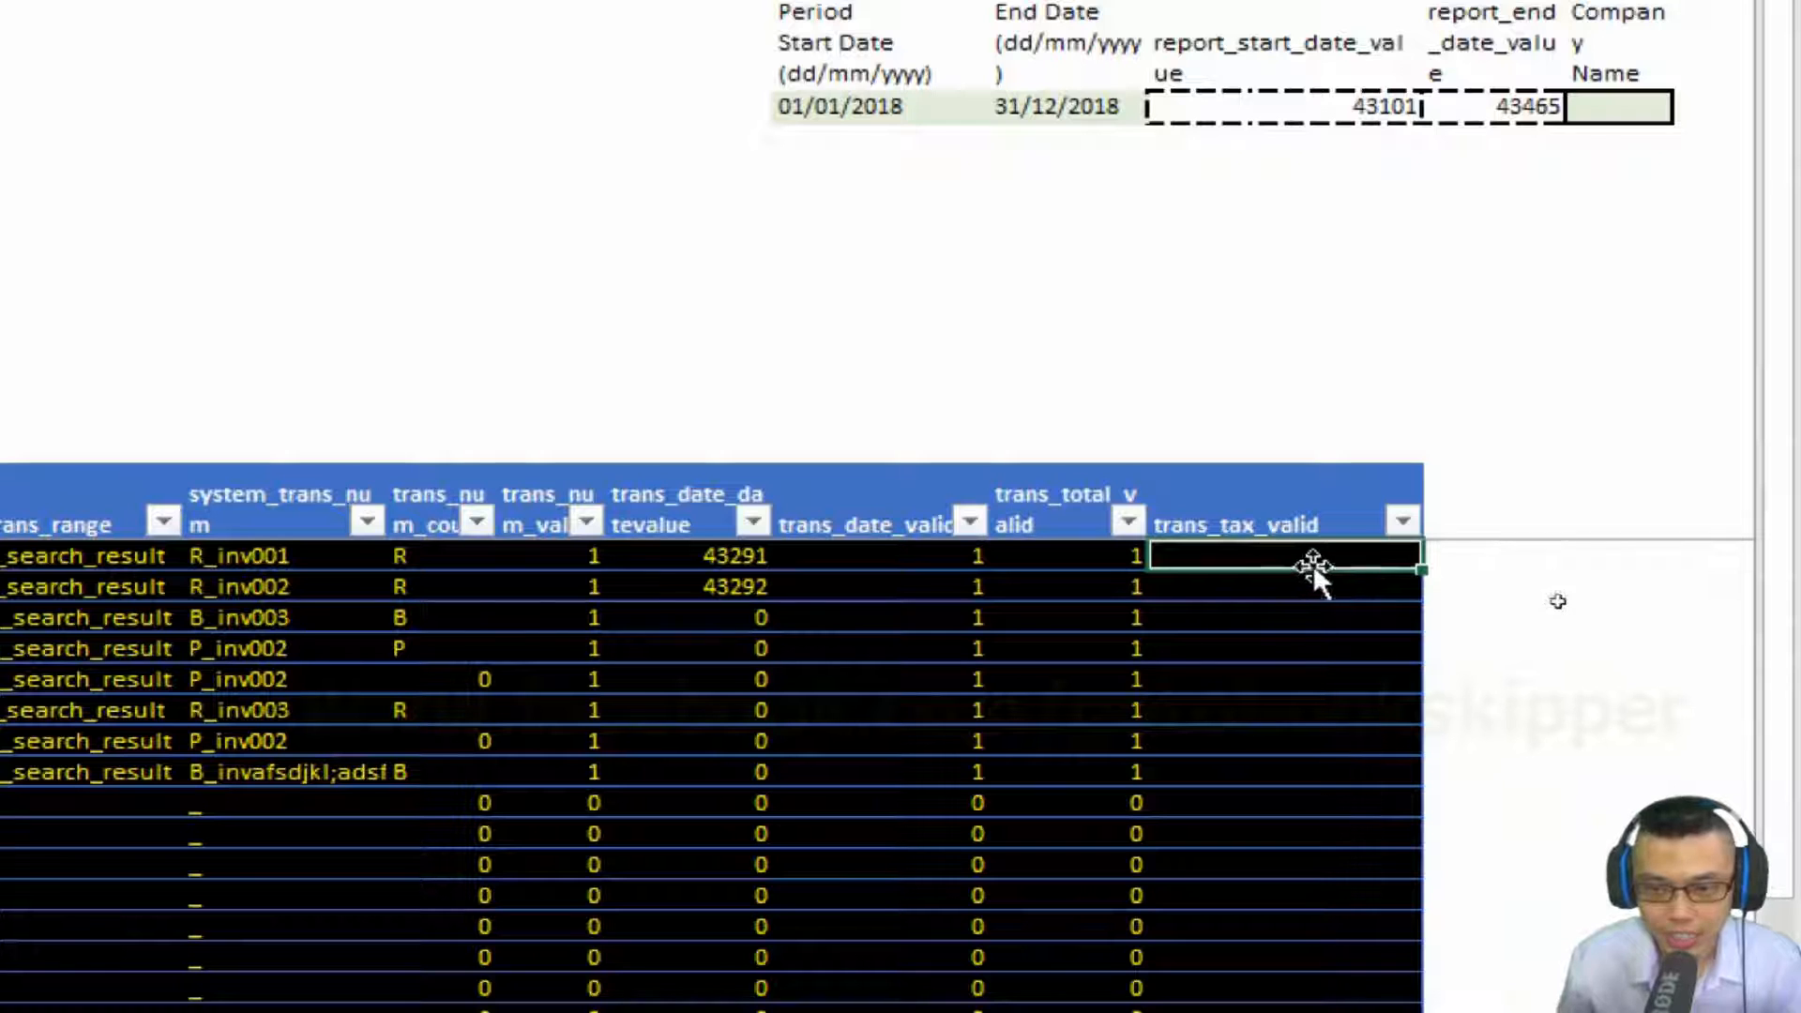
pyautogui.press('Left')
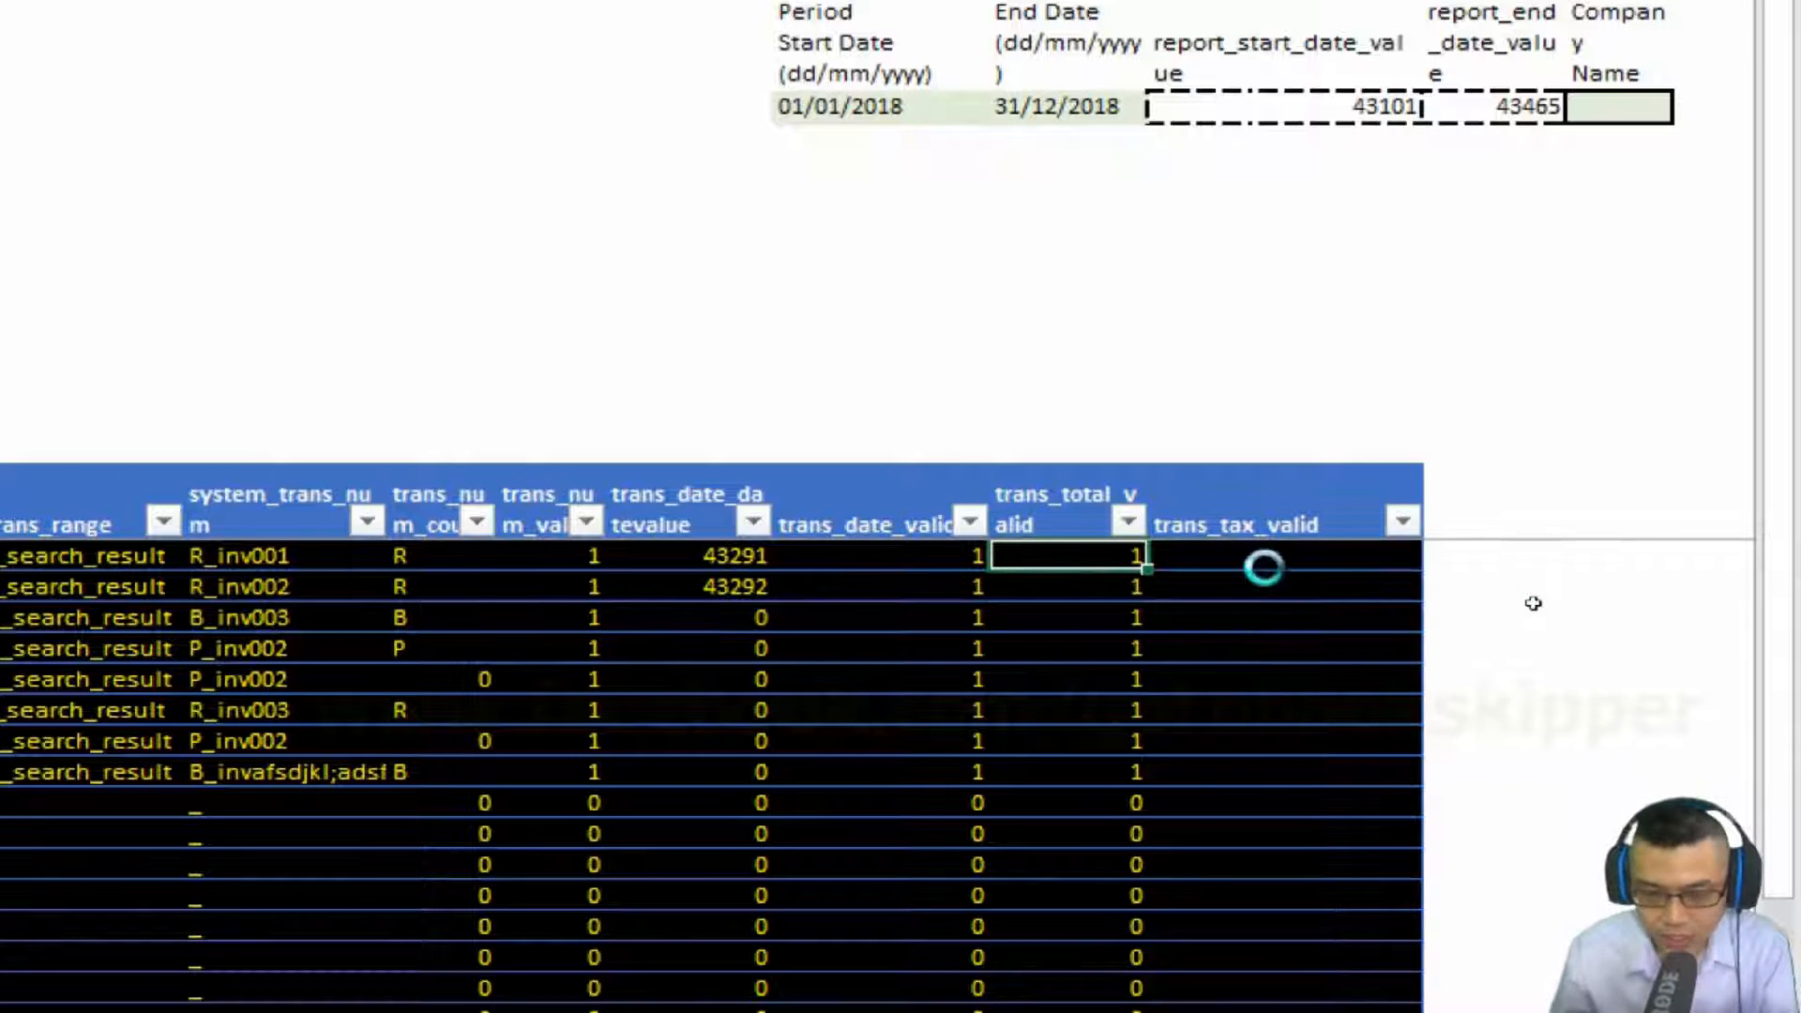
pyautogui.hotkey('ctrl', 'c')
pyautogui.click(1264, 565)
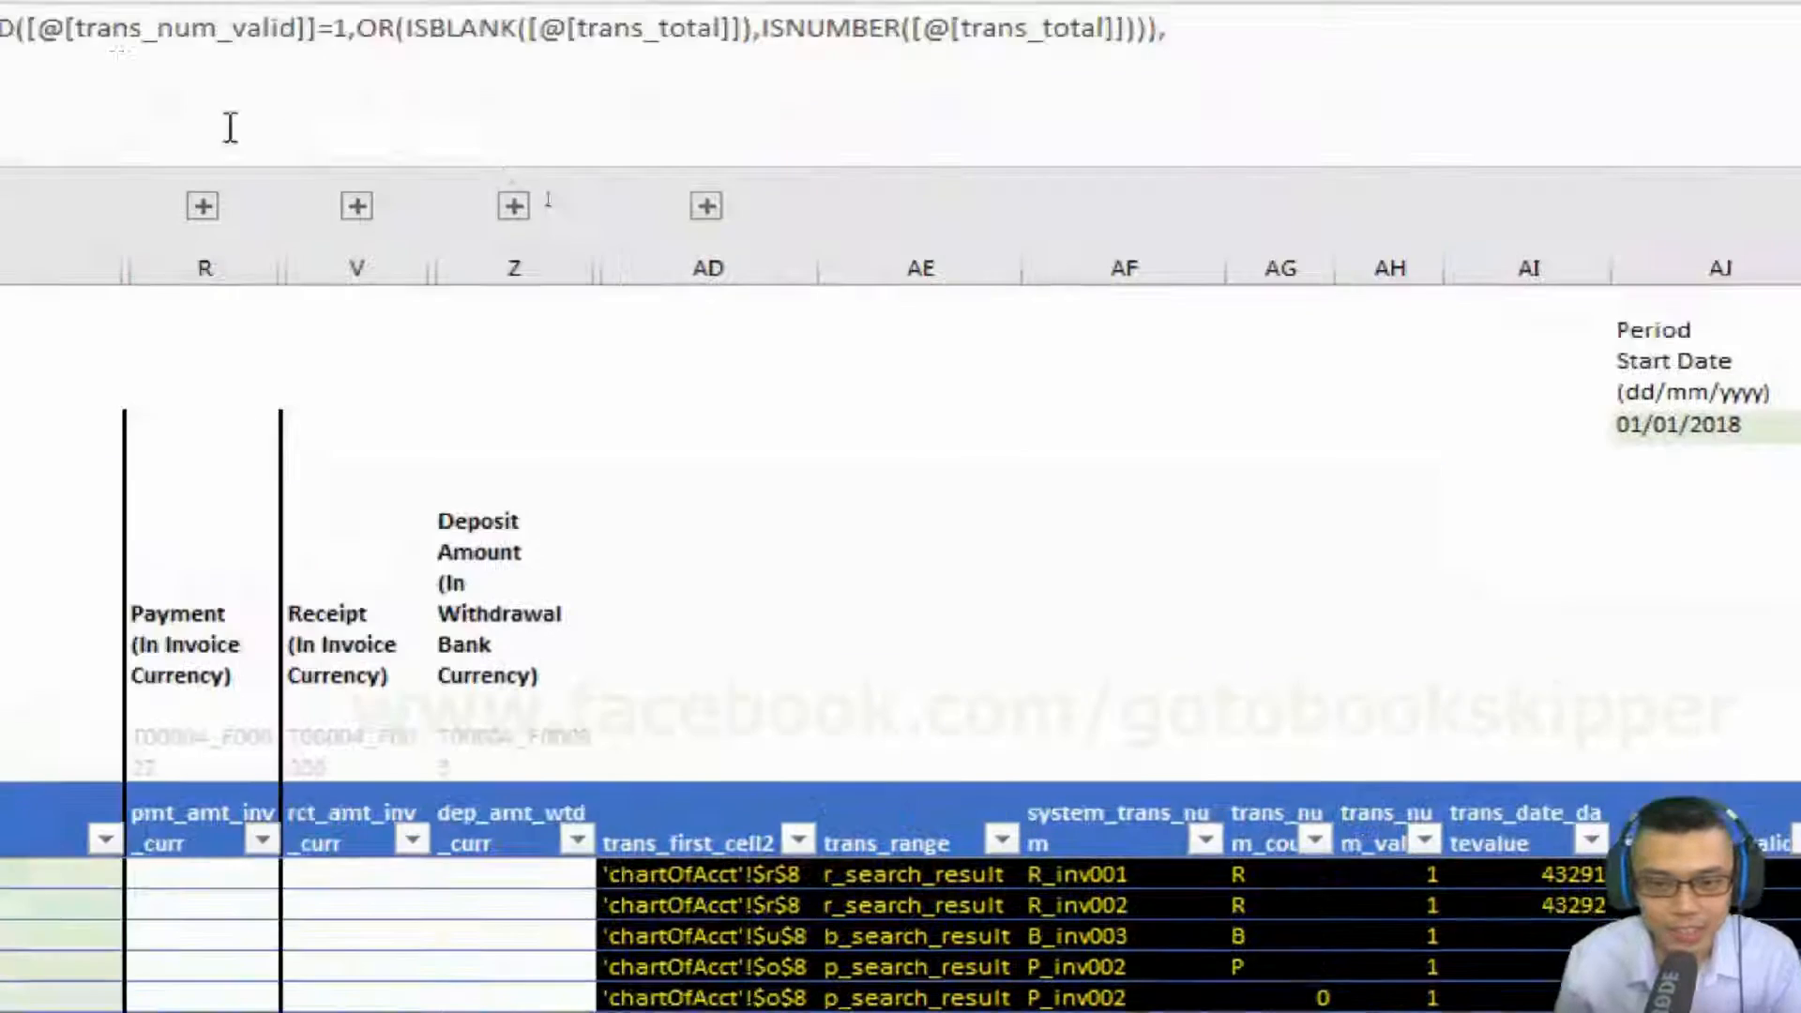
# Change the column reference inside ISBLANK in the trans_tax_valid formula of AL8 to trans_tax.
pyautogui.click(634, 42)
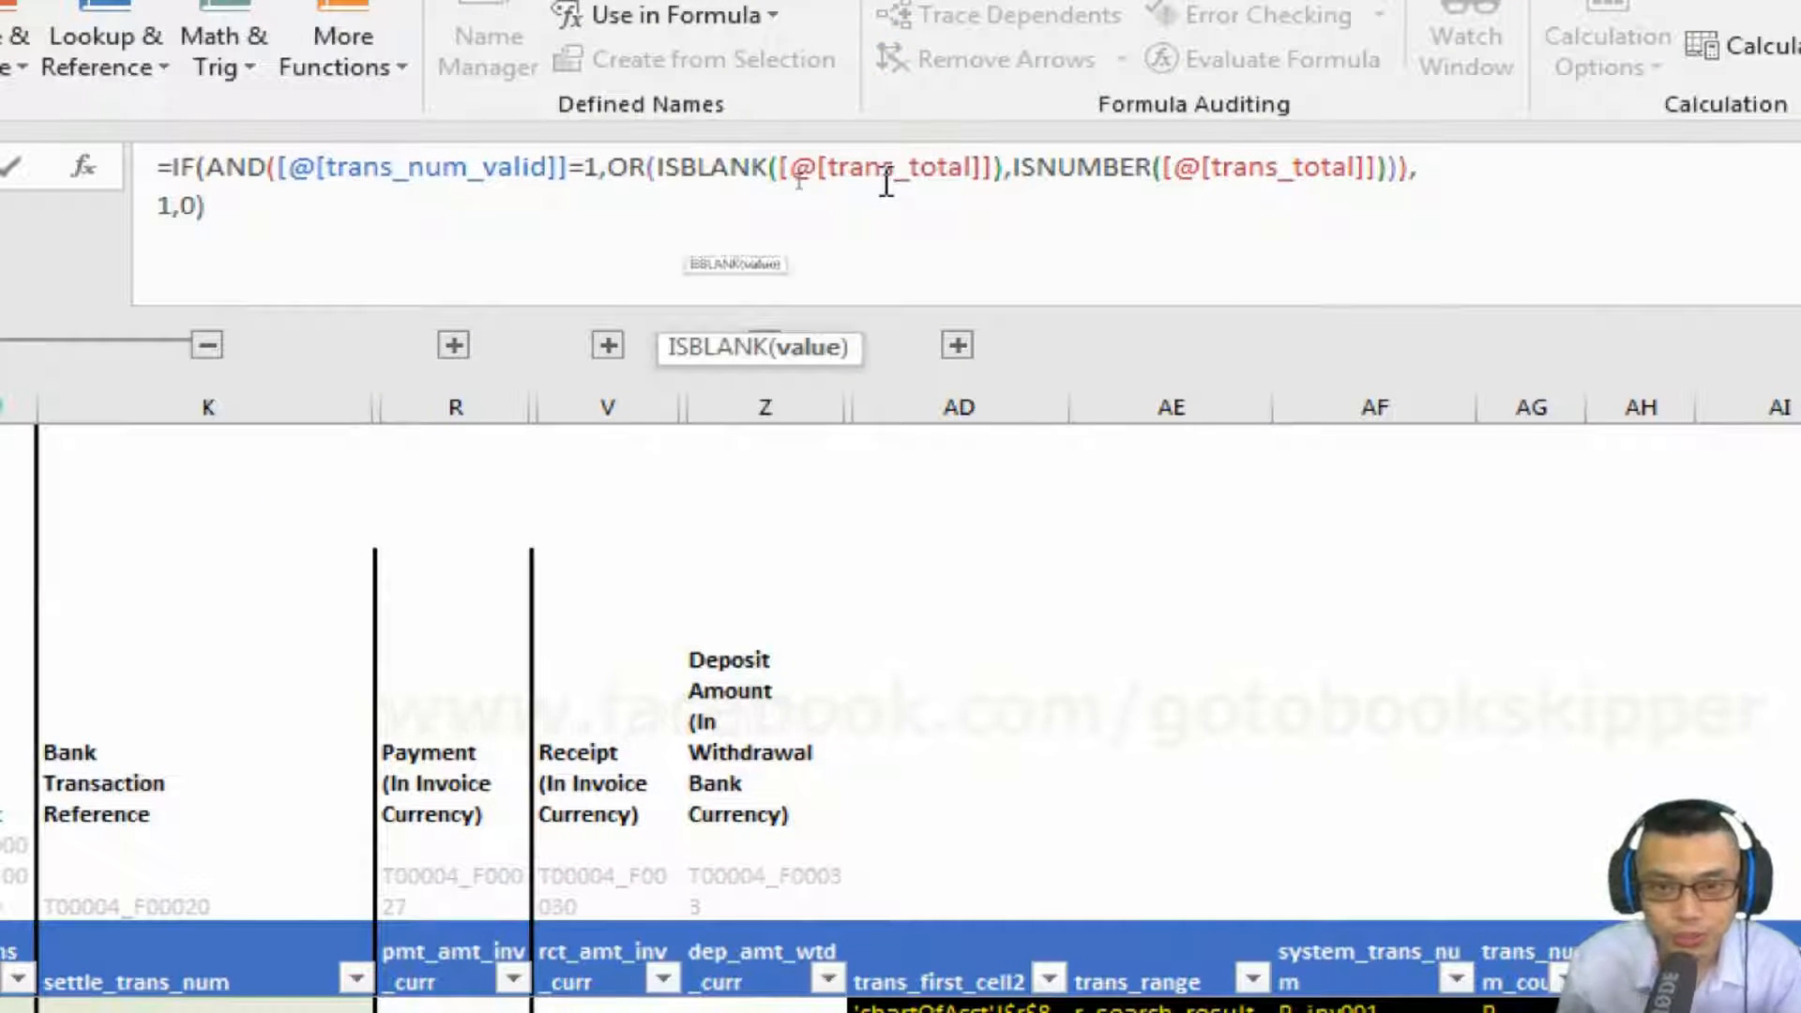
pyautogui.press('BackSpace')
pyautogui.press('BackSpace')
pyautogui.press('BackSpace')
pyautogui.press('BackSpace')
pyautogui.press('BackSpace')
pyautogui.write('tax')
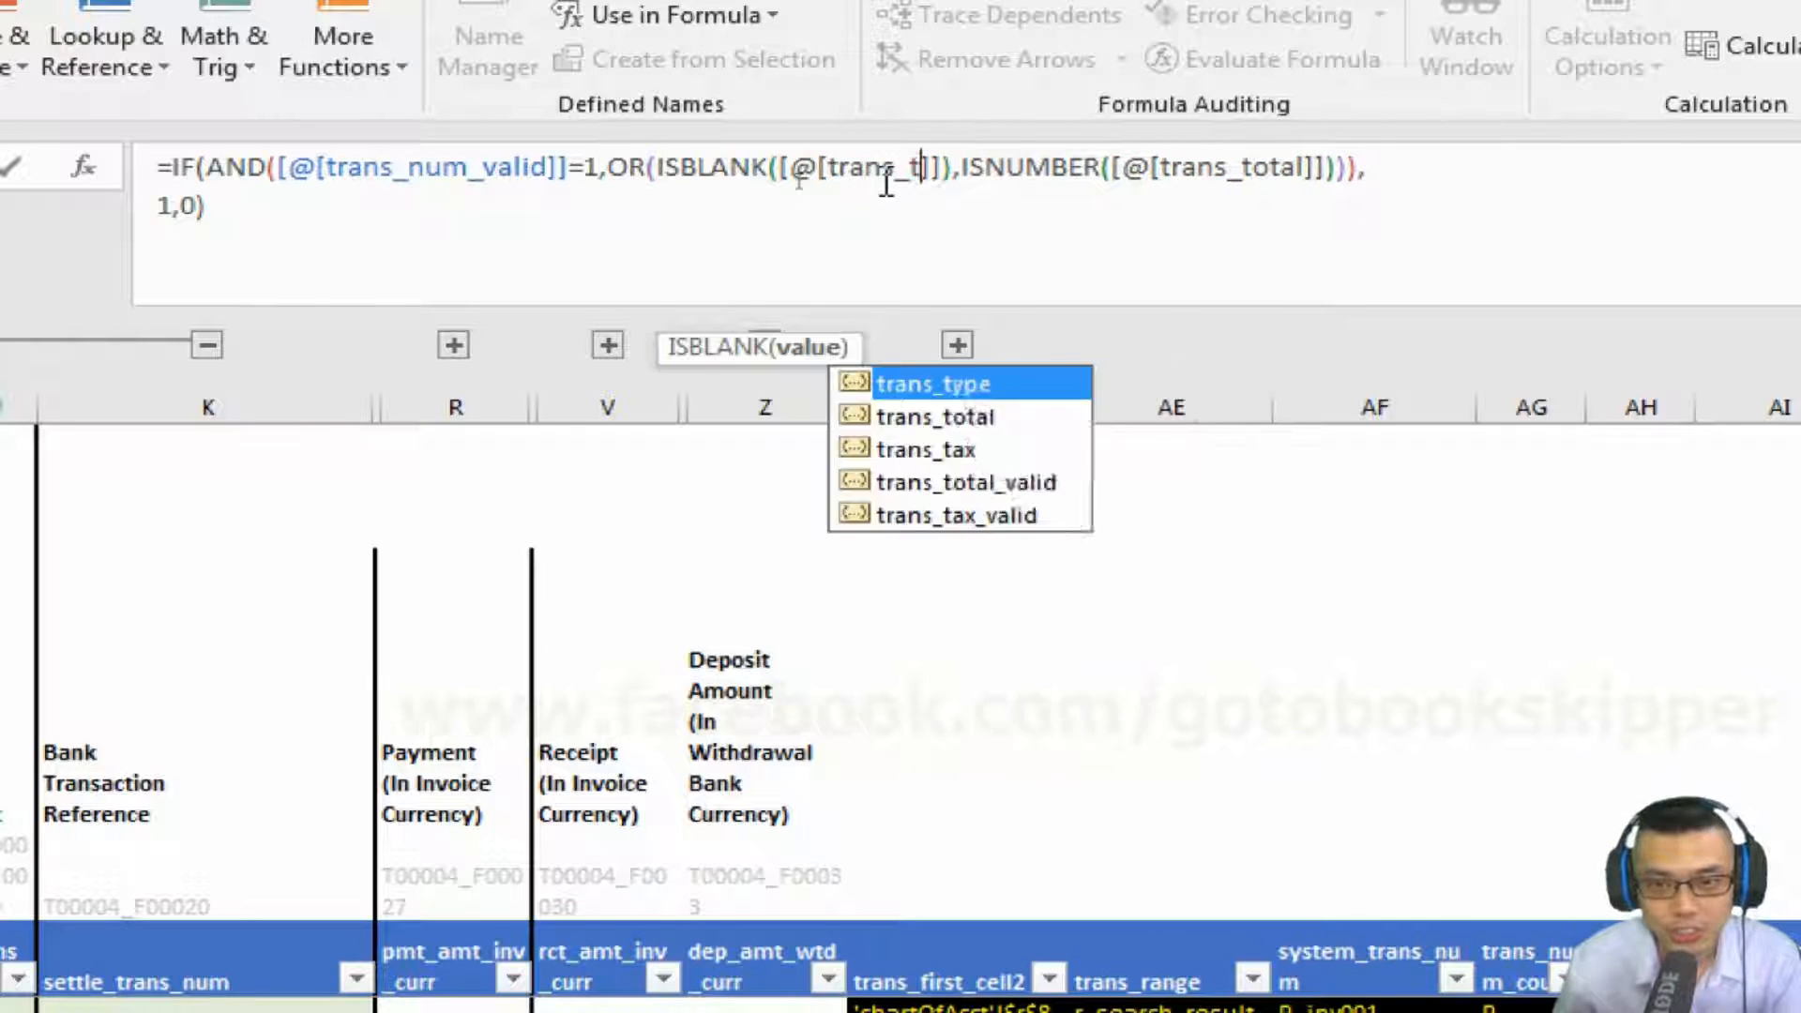
# Change the column reference inside ISNUMBER in the AL8 formula to trans_tax and commit the formula.
pyautogui.press('Right')
pyautogui.press('Right')
pyautogui.press('Right')
pyautogui.press('Right')
pyautogui.press('Right')
pyautogui.press('Right')
pyautogui.press('Right')
pyautogui.press('Right')
pyautogui.press('Right')
pyautogui.press('Right')
pyautogui.press('Right')
pyautogui.press('Right')
pyautogui.press('Right')
pyautogui.press('Right')
pyautogui.press('Right')
pyautogui.press('Right')
pyautogui.press('Right')
pyautogui.press('Right')
pyautogui.press('Right')
pyautogui.press('Right')
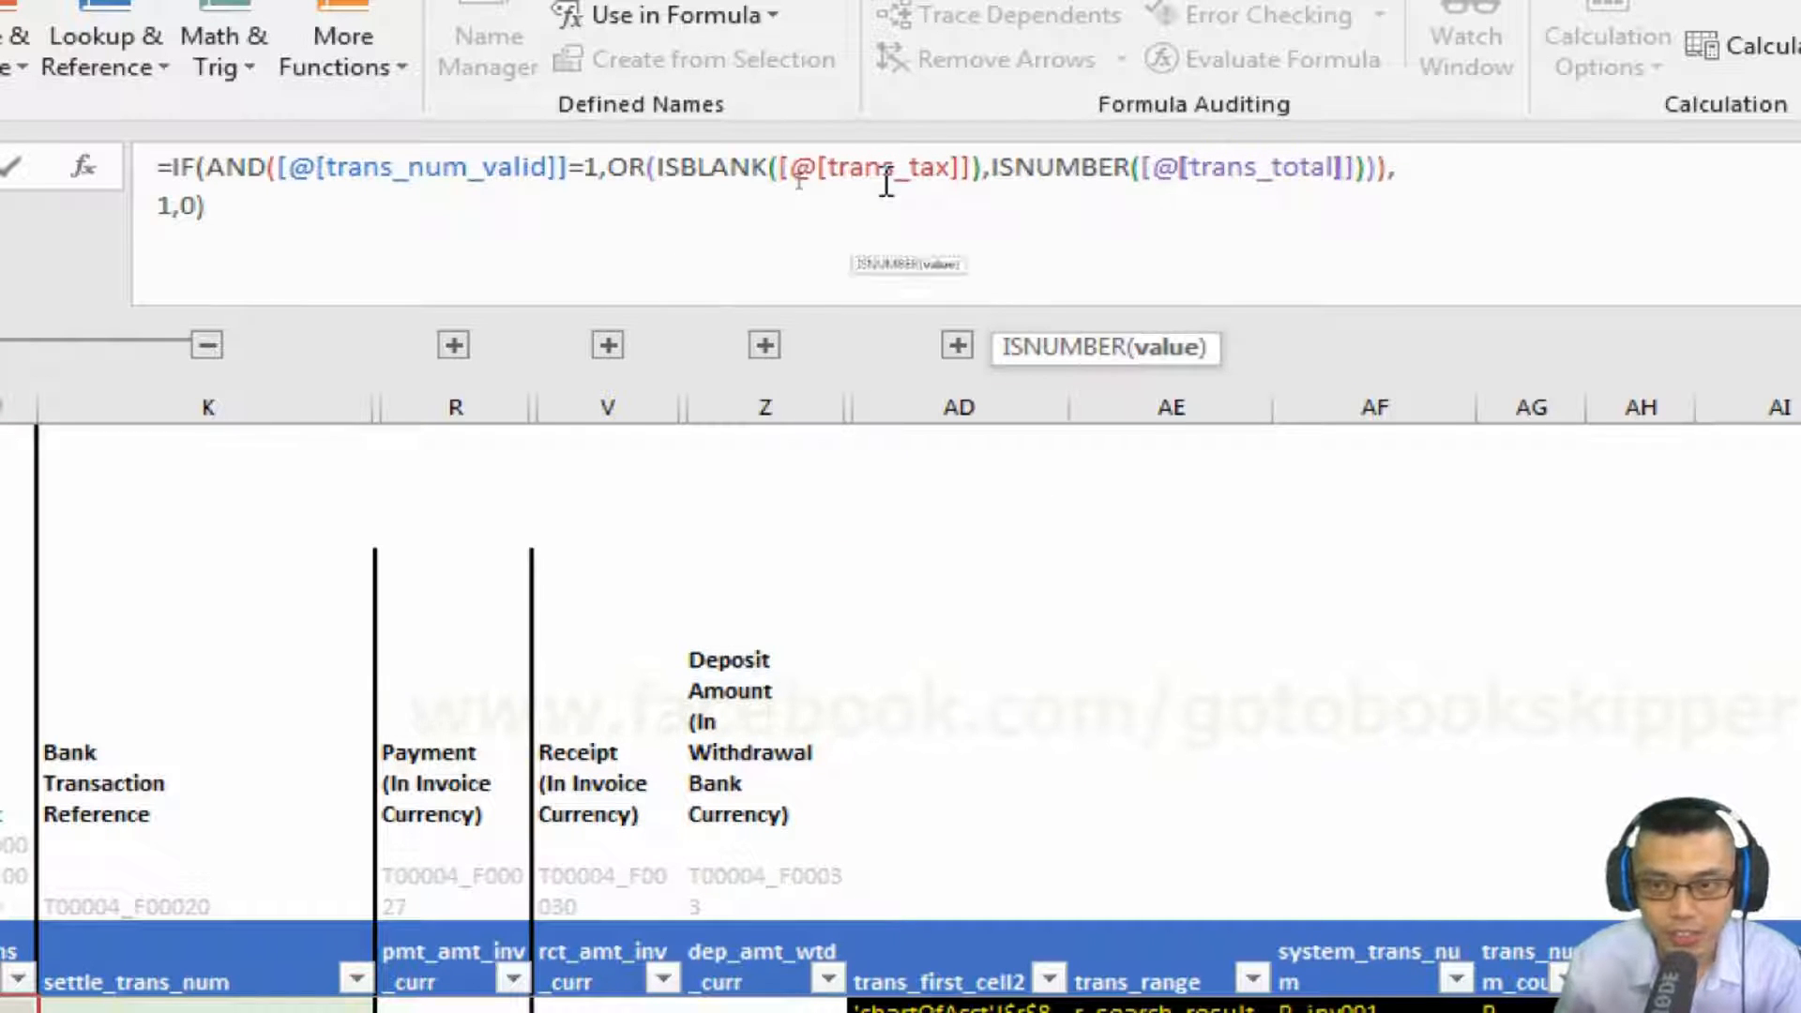
pyautogui.press('BackSpace')
pyautogui.press('BackSpace')
pyautogui.press('BackSpace')
pyautogui.press('BackSpace')
pyautogui.press('BackSpace')
pyautogui.write('tax')
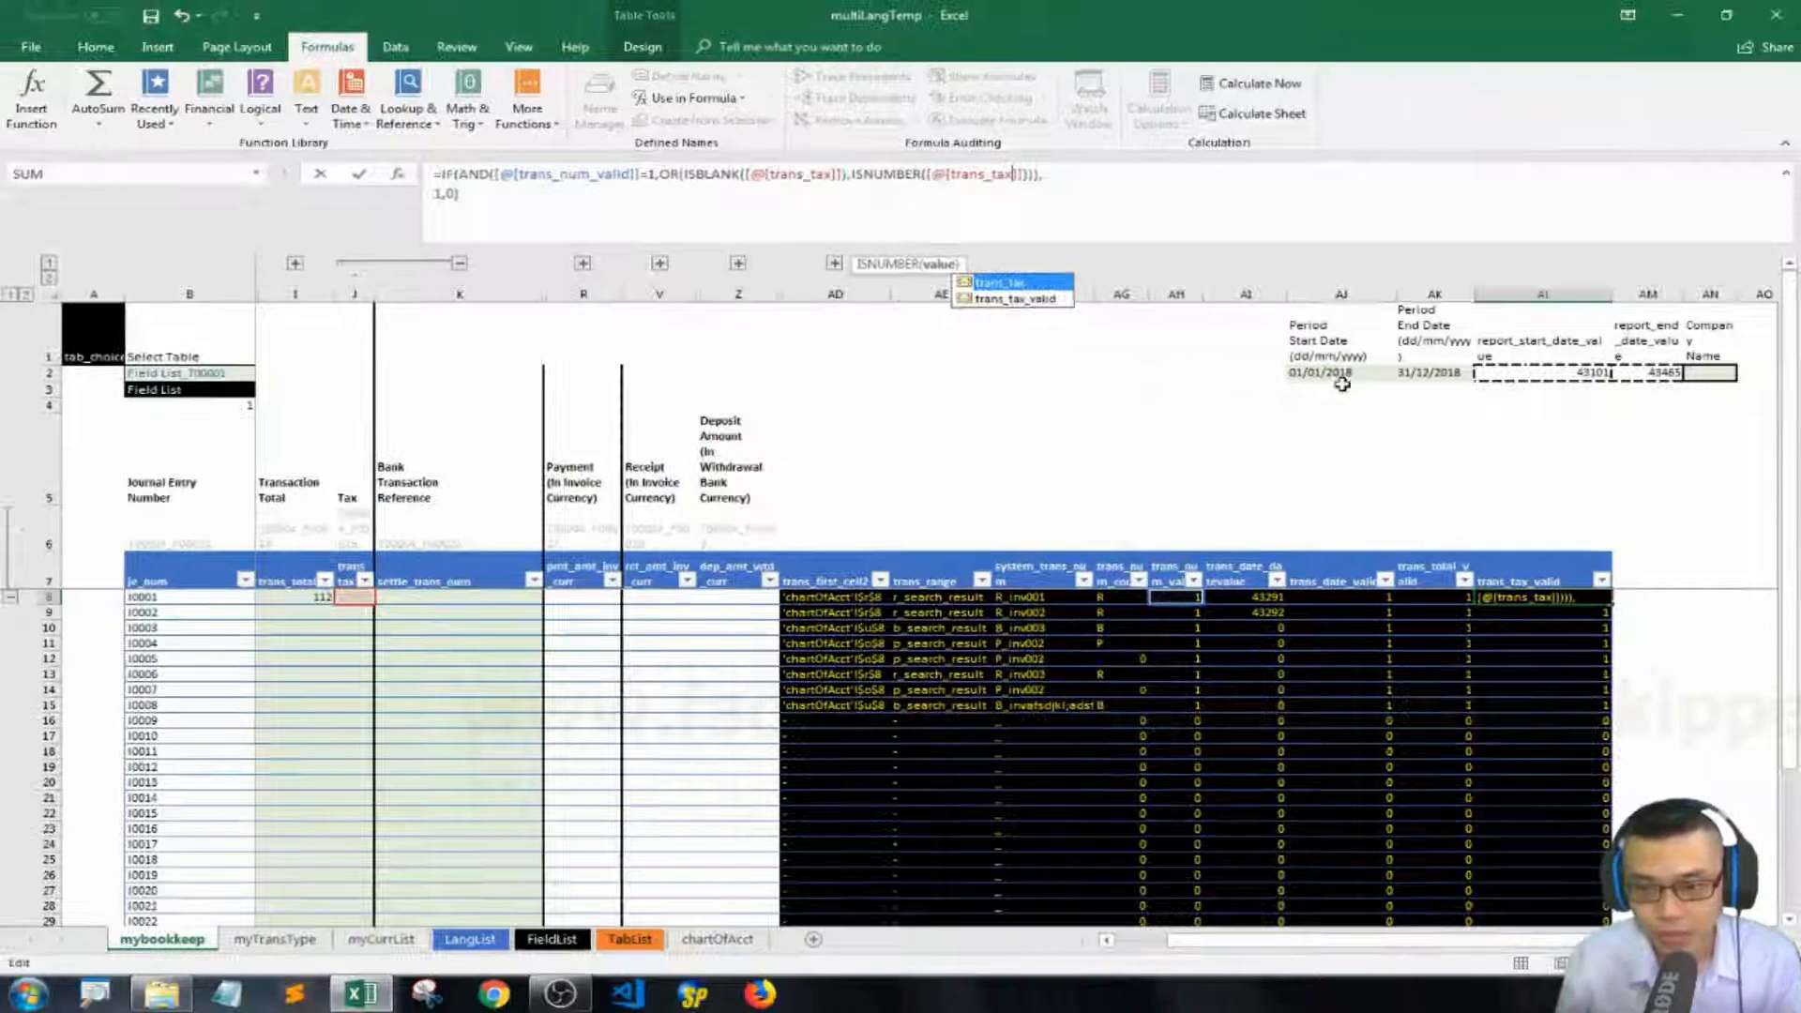
pyautogui.hotkey('ctrl', 'Return')
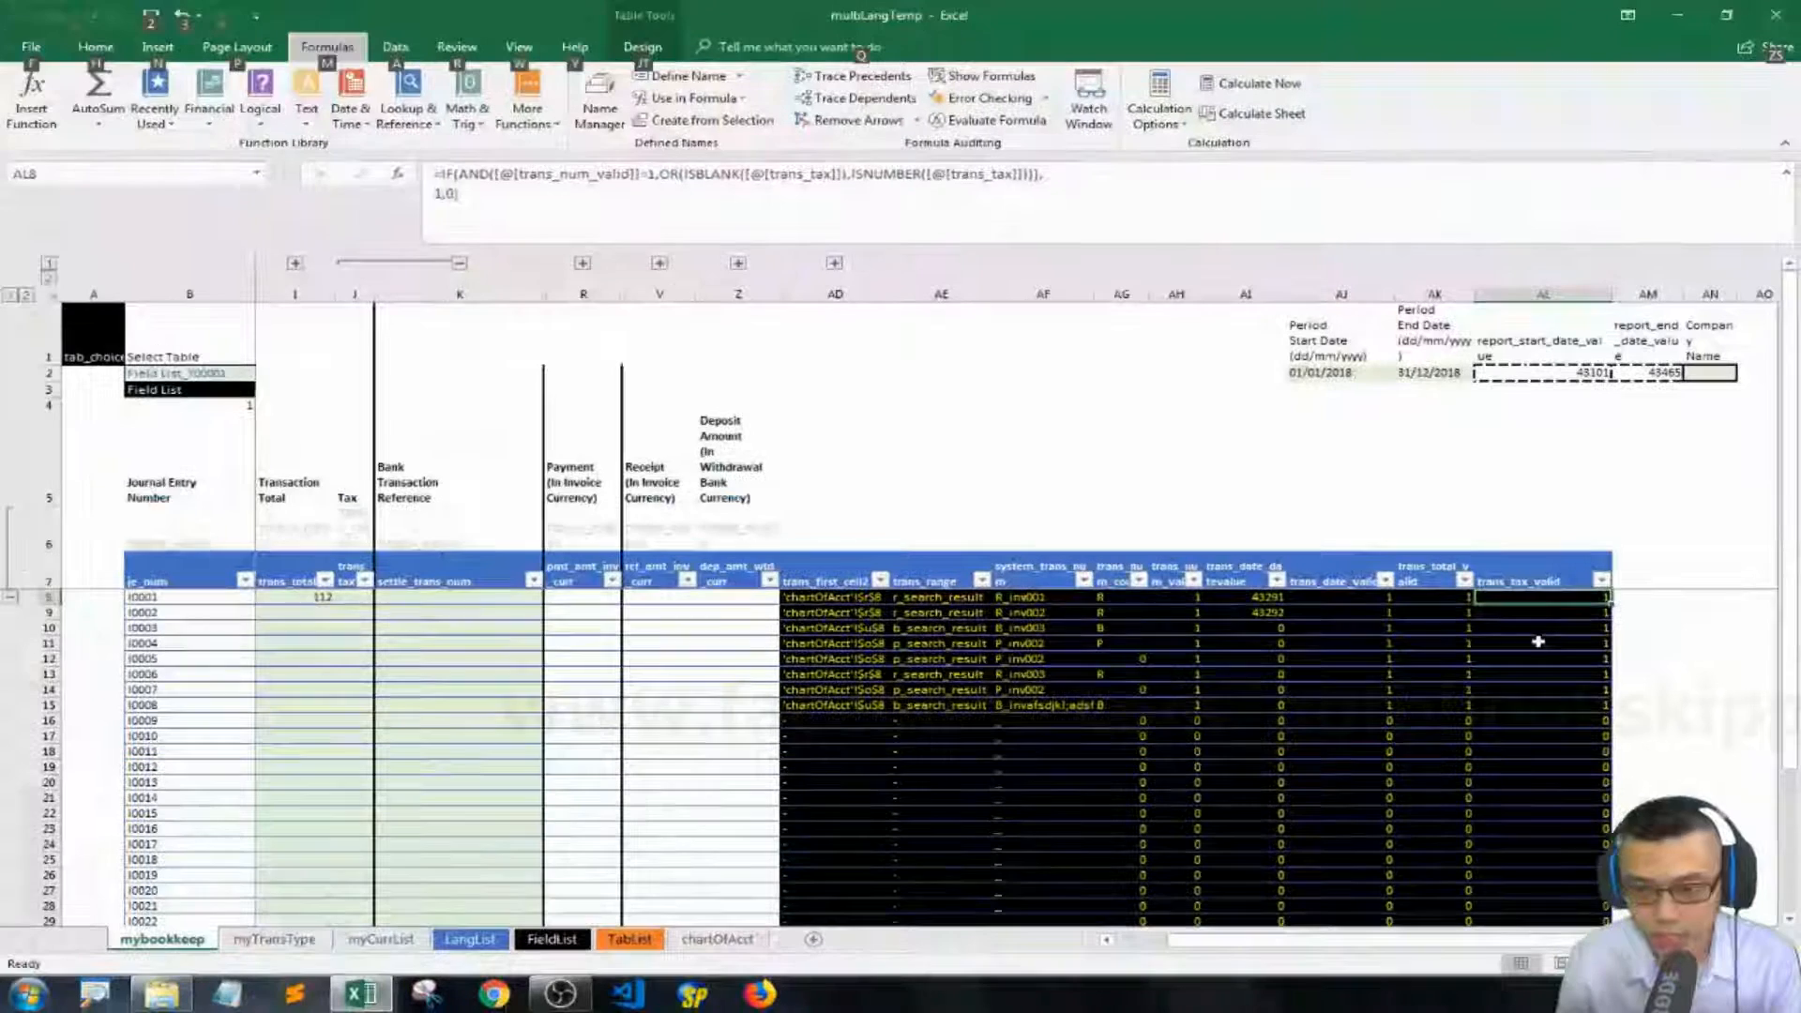
# Open the data validation settings for trans_tax cell J8 and set the allowed criteria to Custom.
pyautogui.click(432, 603)
pyautogui.press('Right')
pyautogui.press('Right')
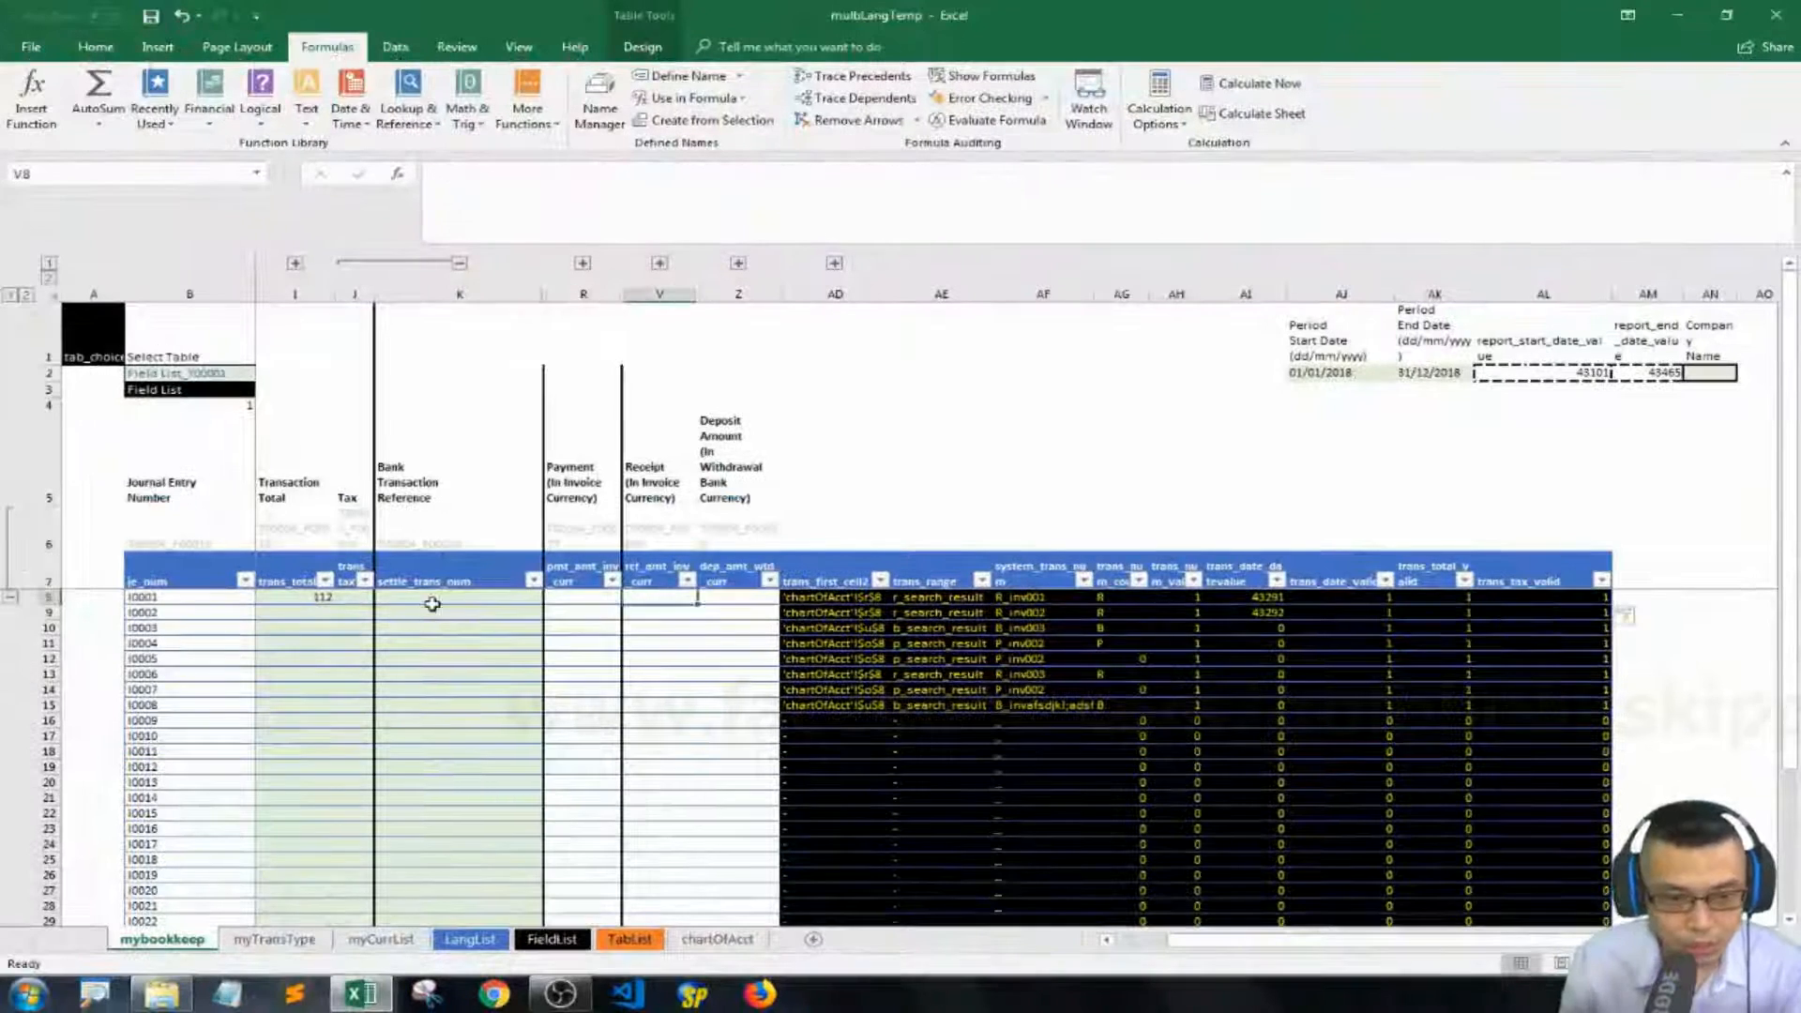
pyautogui.press('Left')
pyautogui.press('Left')
pyautogui.press('Left')
pyautogui.press('Left')
pyautogui.press('Left')
pyautogui.press('Left')
pyautogui.press('Left')
pyautogui.press('Left')
pyautogui.press('Left')
pyautogui.press('Right')
pyautogui.press('Right')
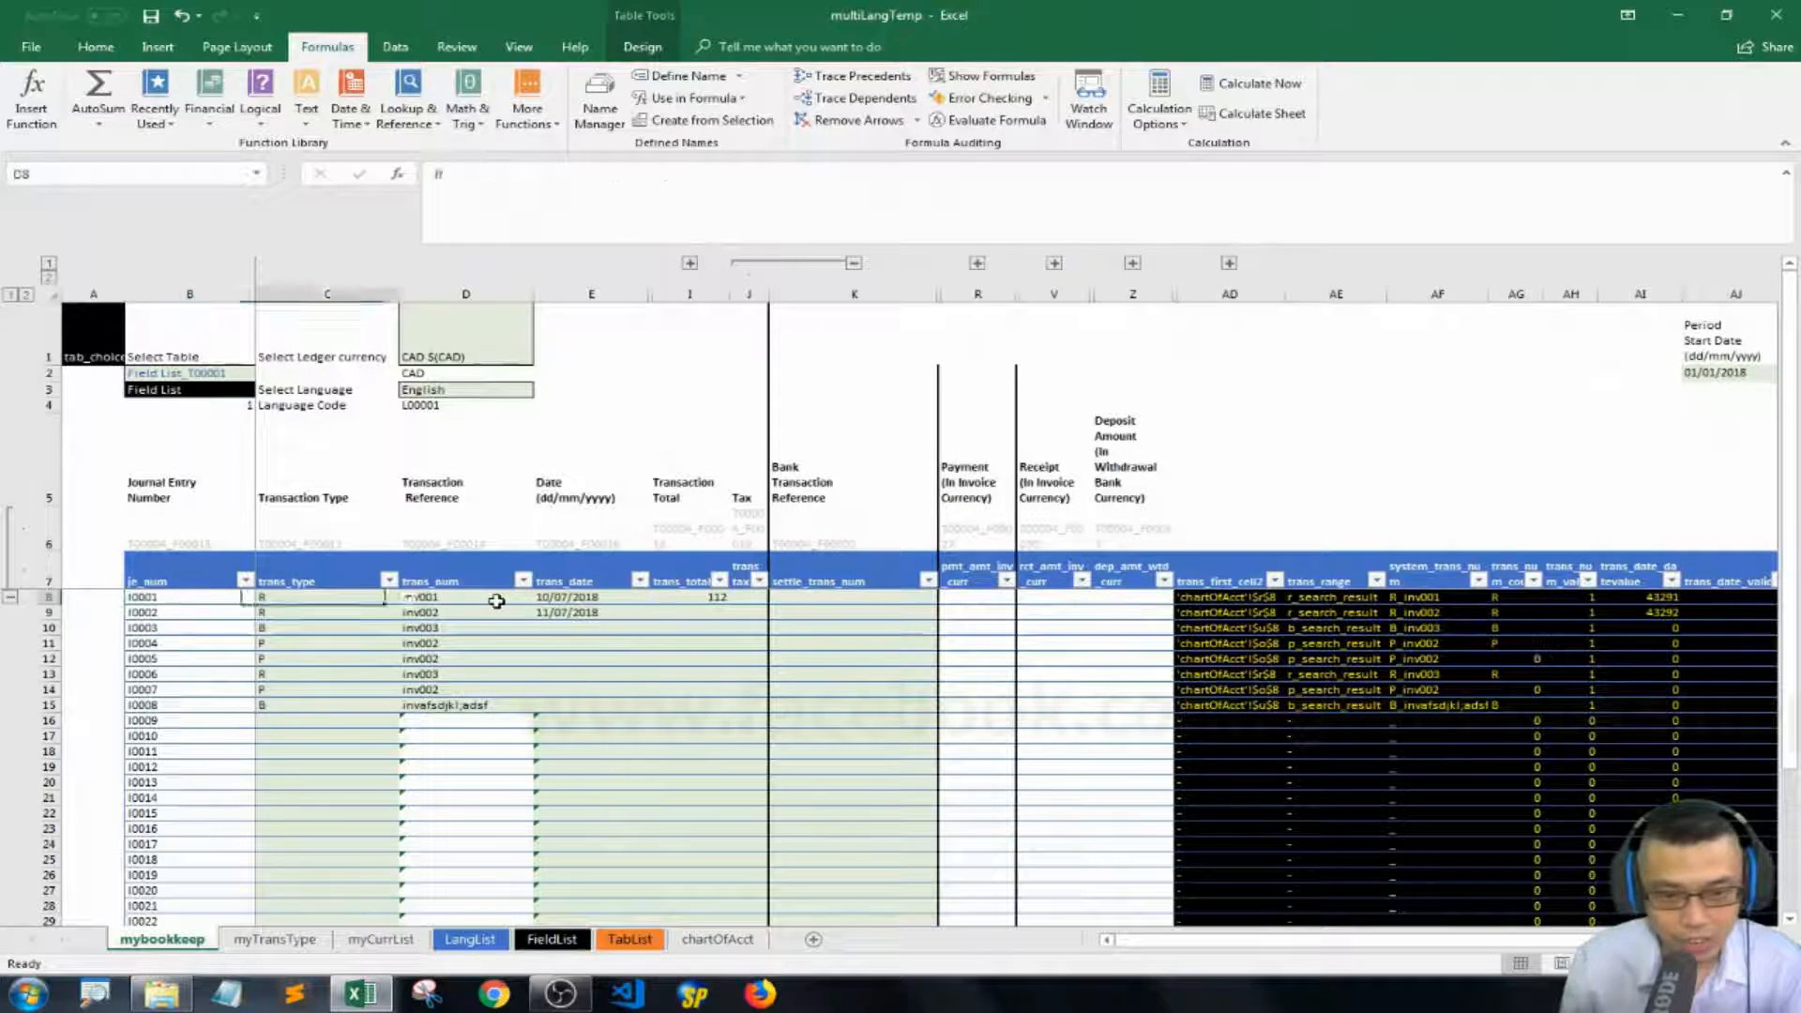
pyautogui.press('Right')
pyautogui.press('Right')
pyautogui.press('Right')
pyautogui.press('Right')
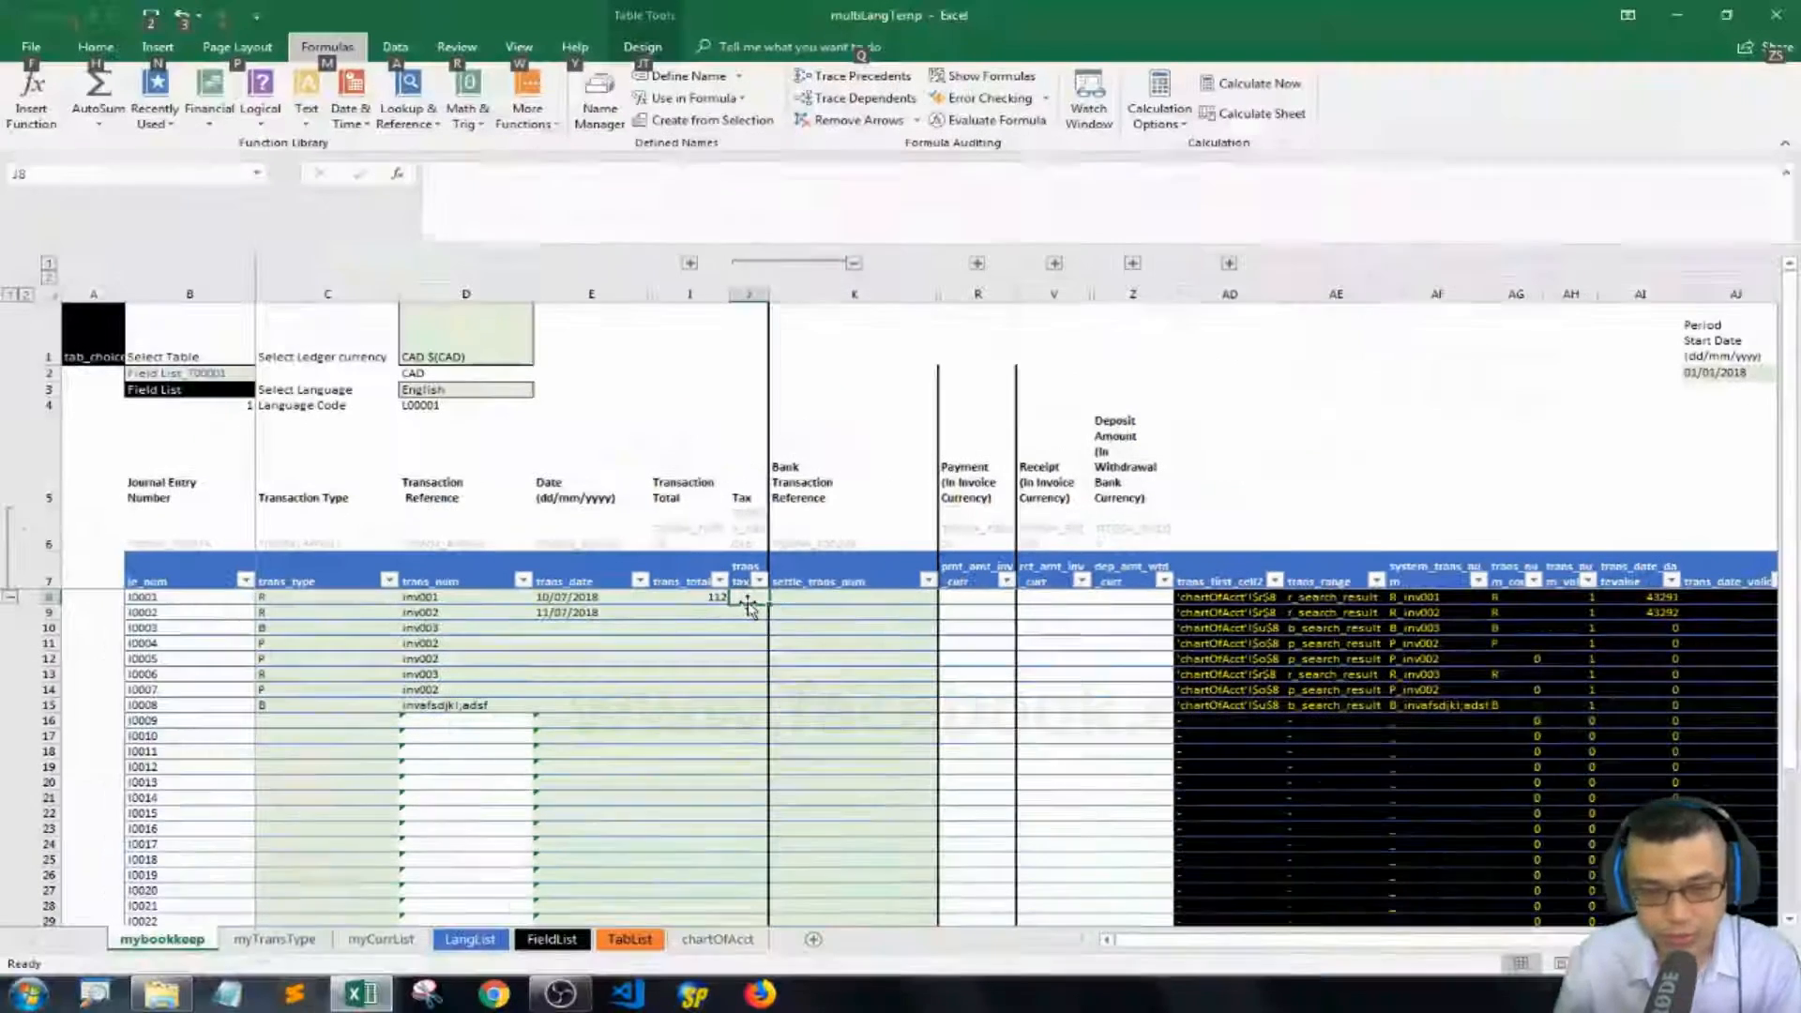
pyautogui.hotkey('alt', 'd')
pyautogui.press('l')
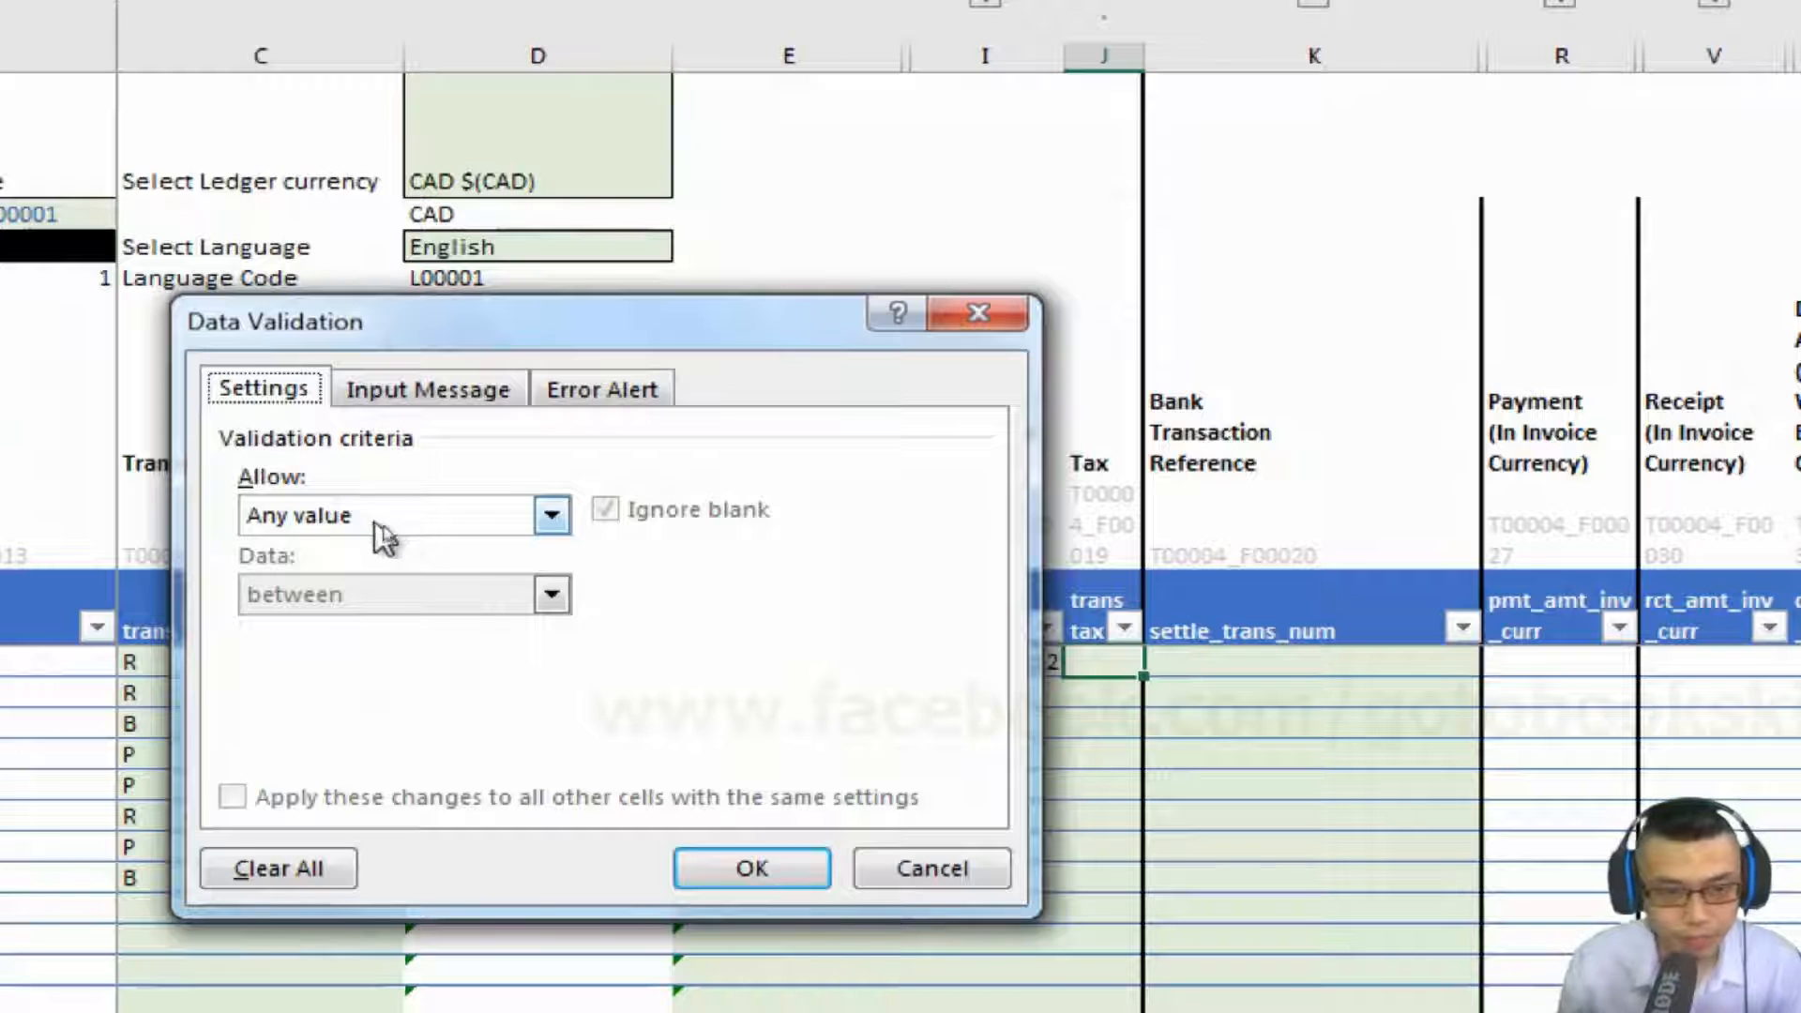
pyautogui.click(385, 529)
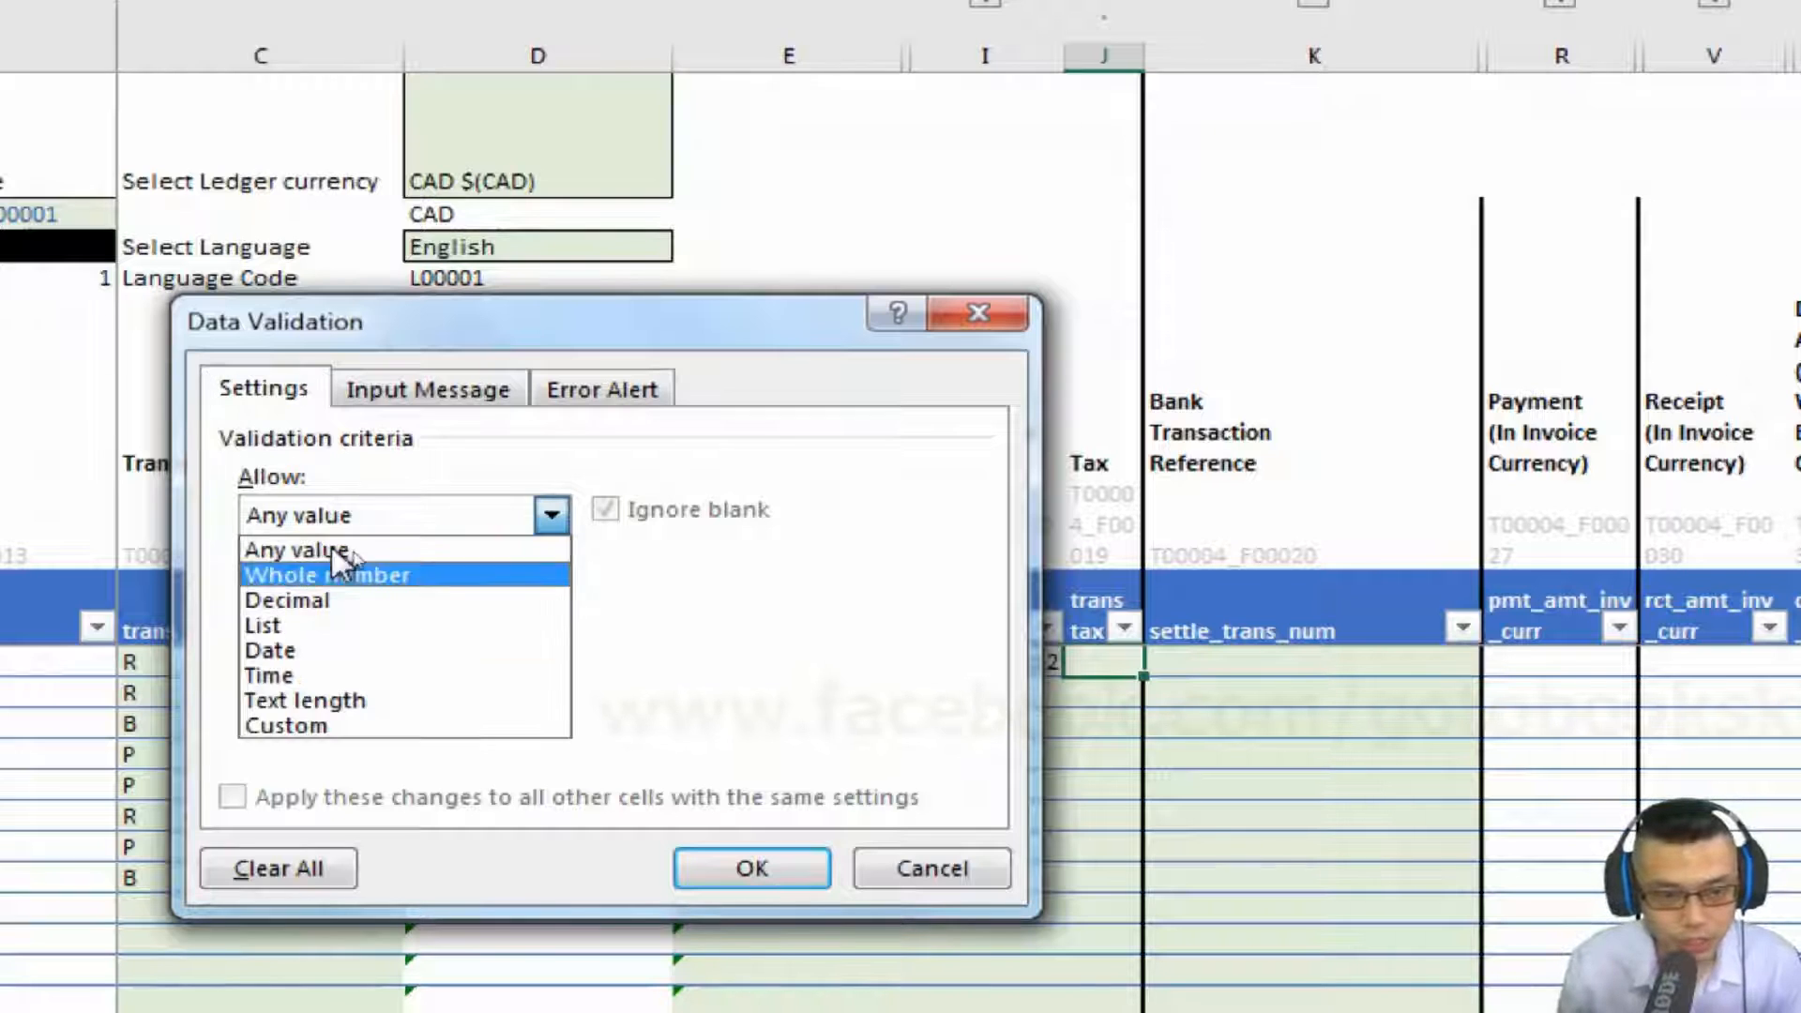
pyautogui.click(272, 726)
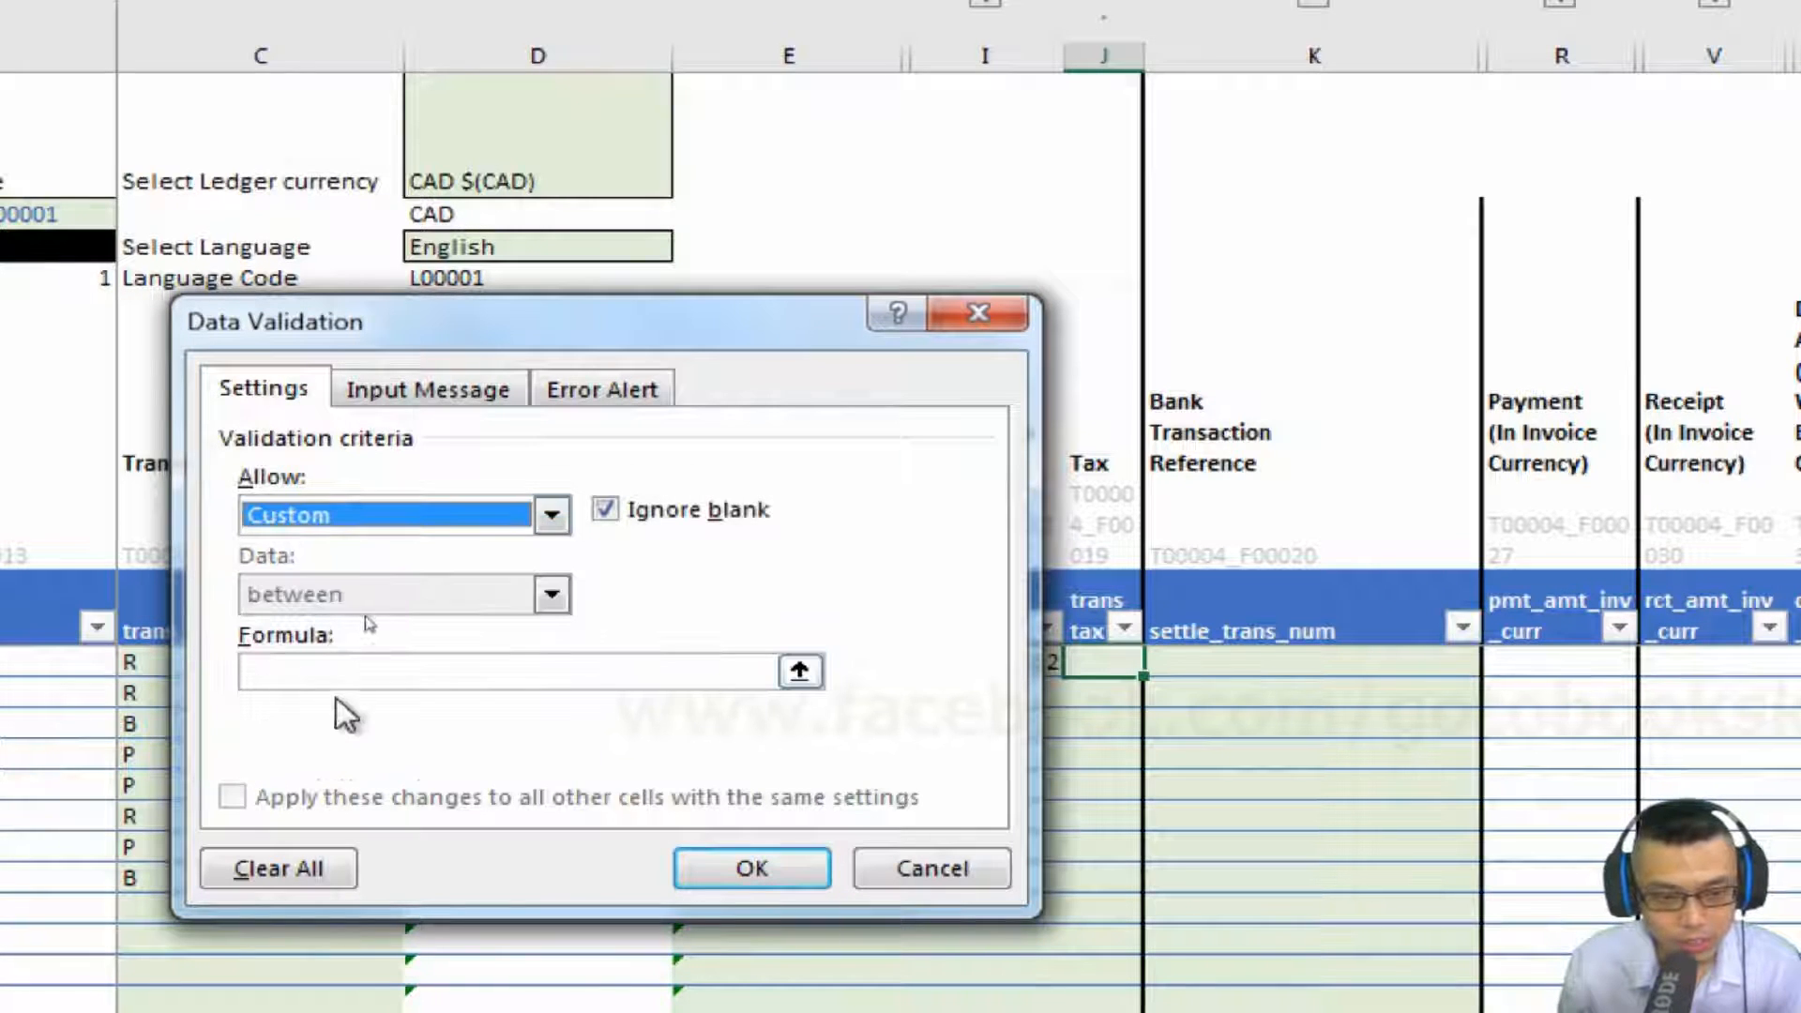
# Set the custom validation formula of J8 to =AL8=1, referring to trans_tax_valid, and apply it.
pyautogui.click(356, 674)
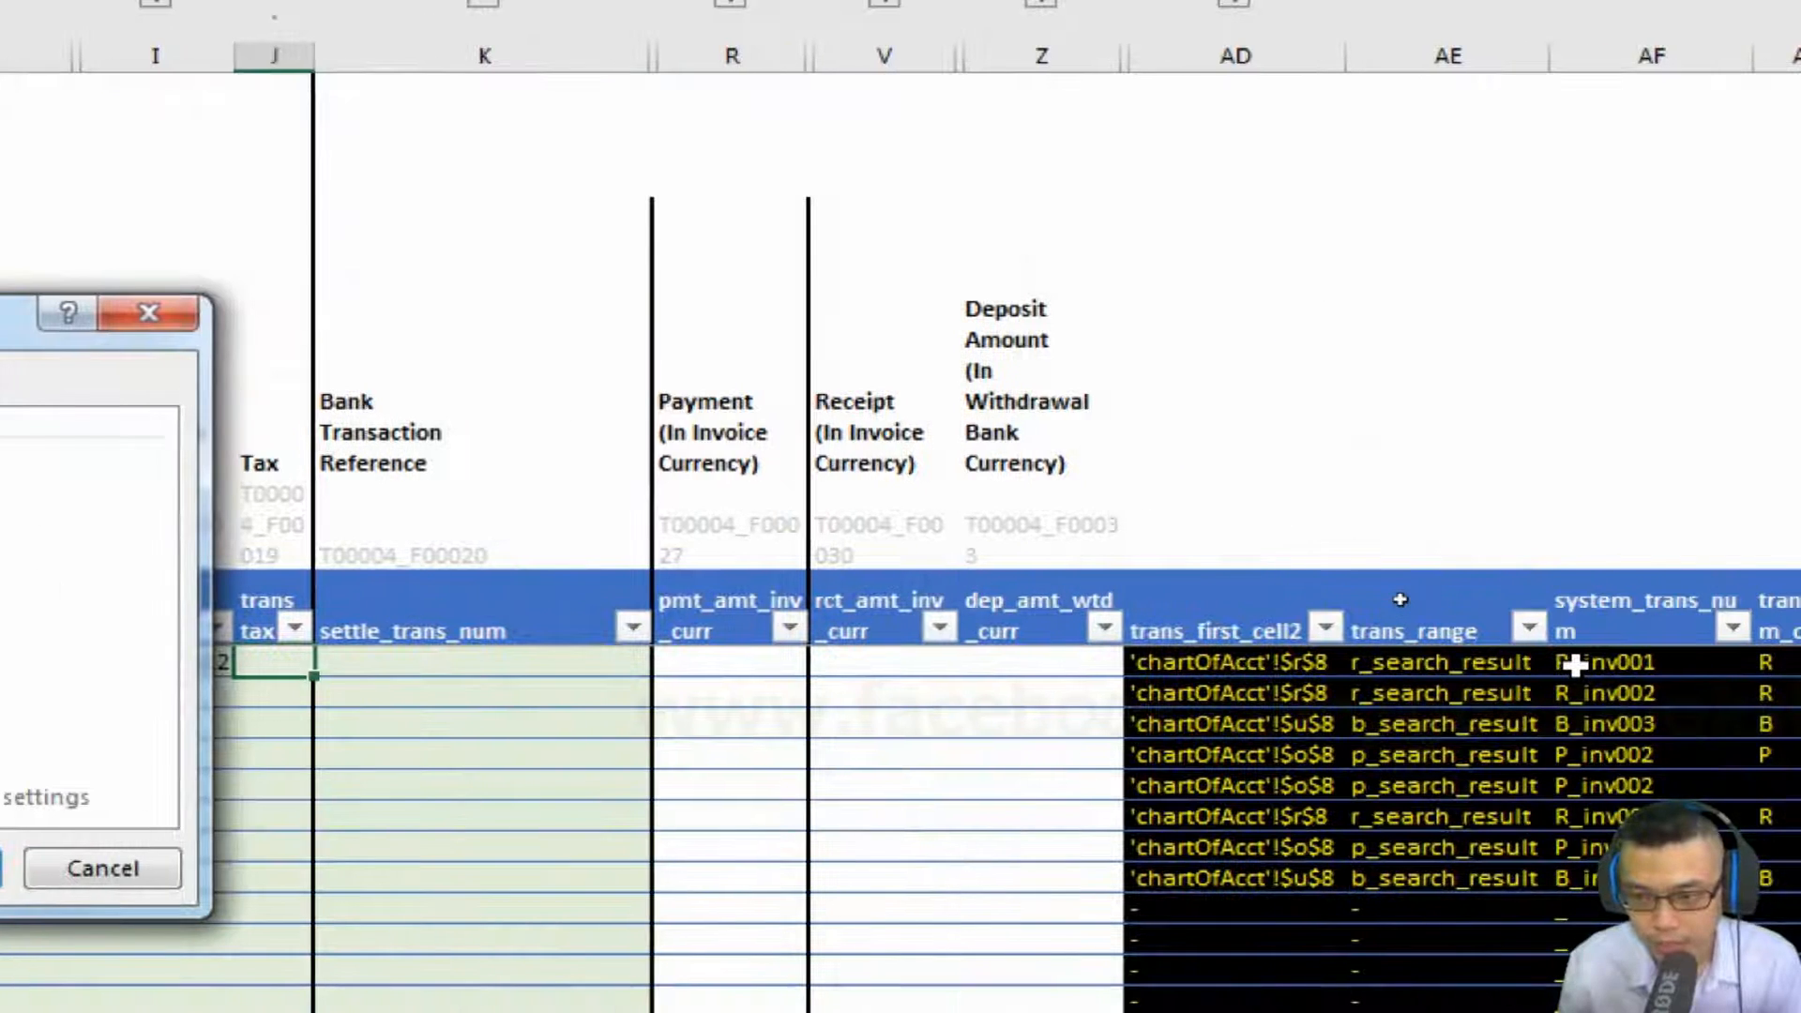
pyautogui.click(1588, 668)
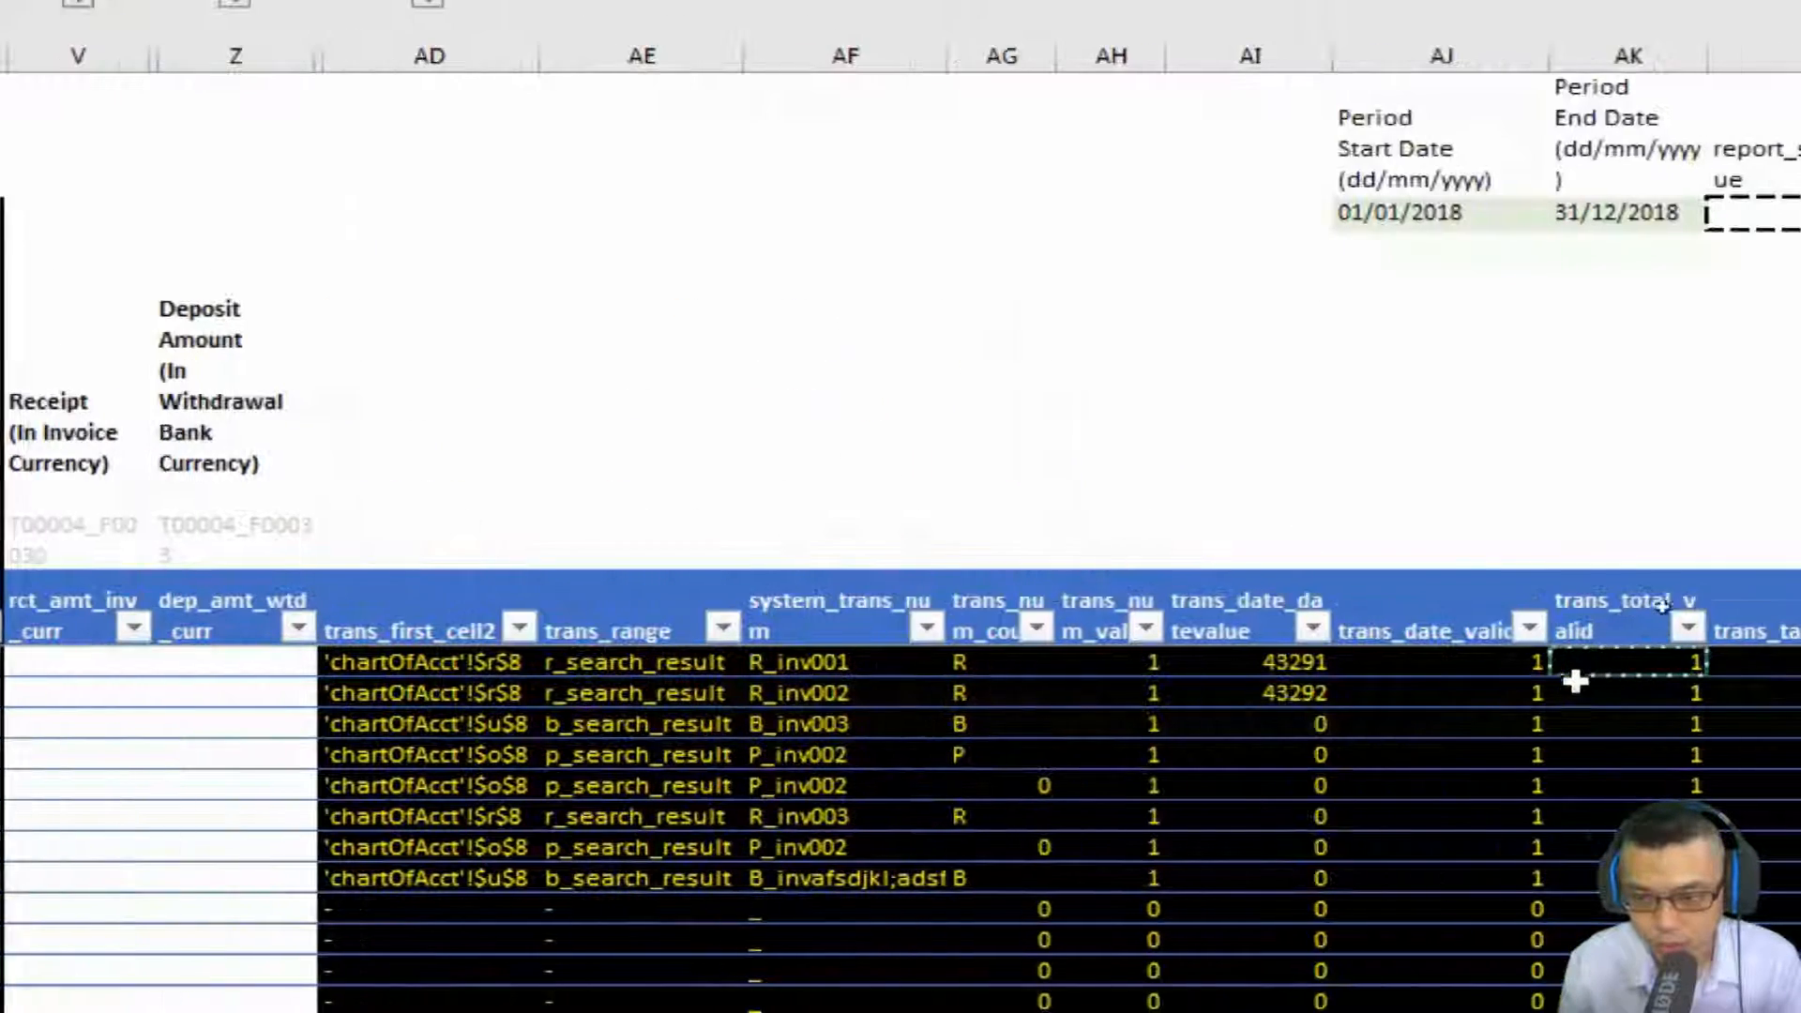
pyautogui.press('Right')
pyautogui.press('Right')
pyautogui.press('Left')
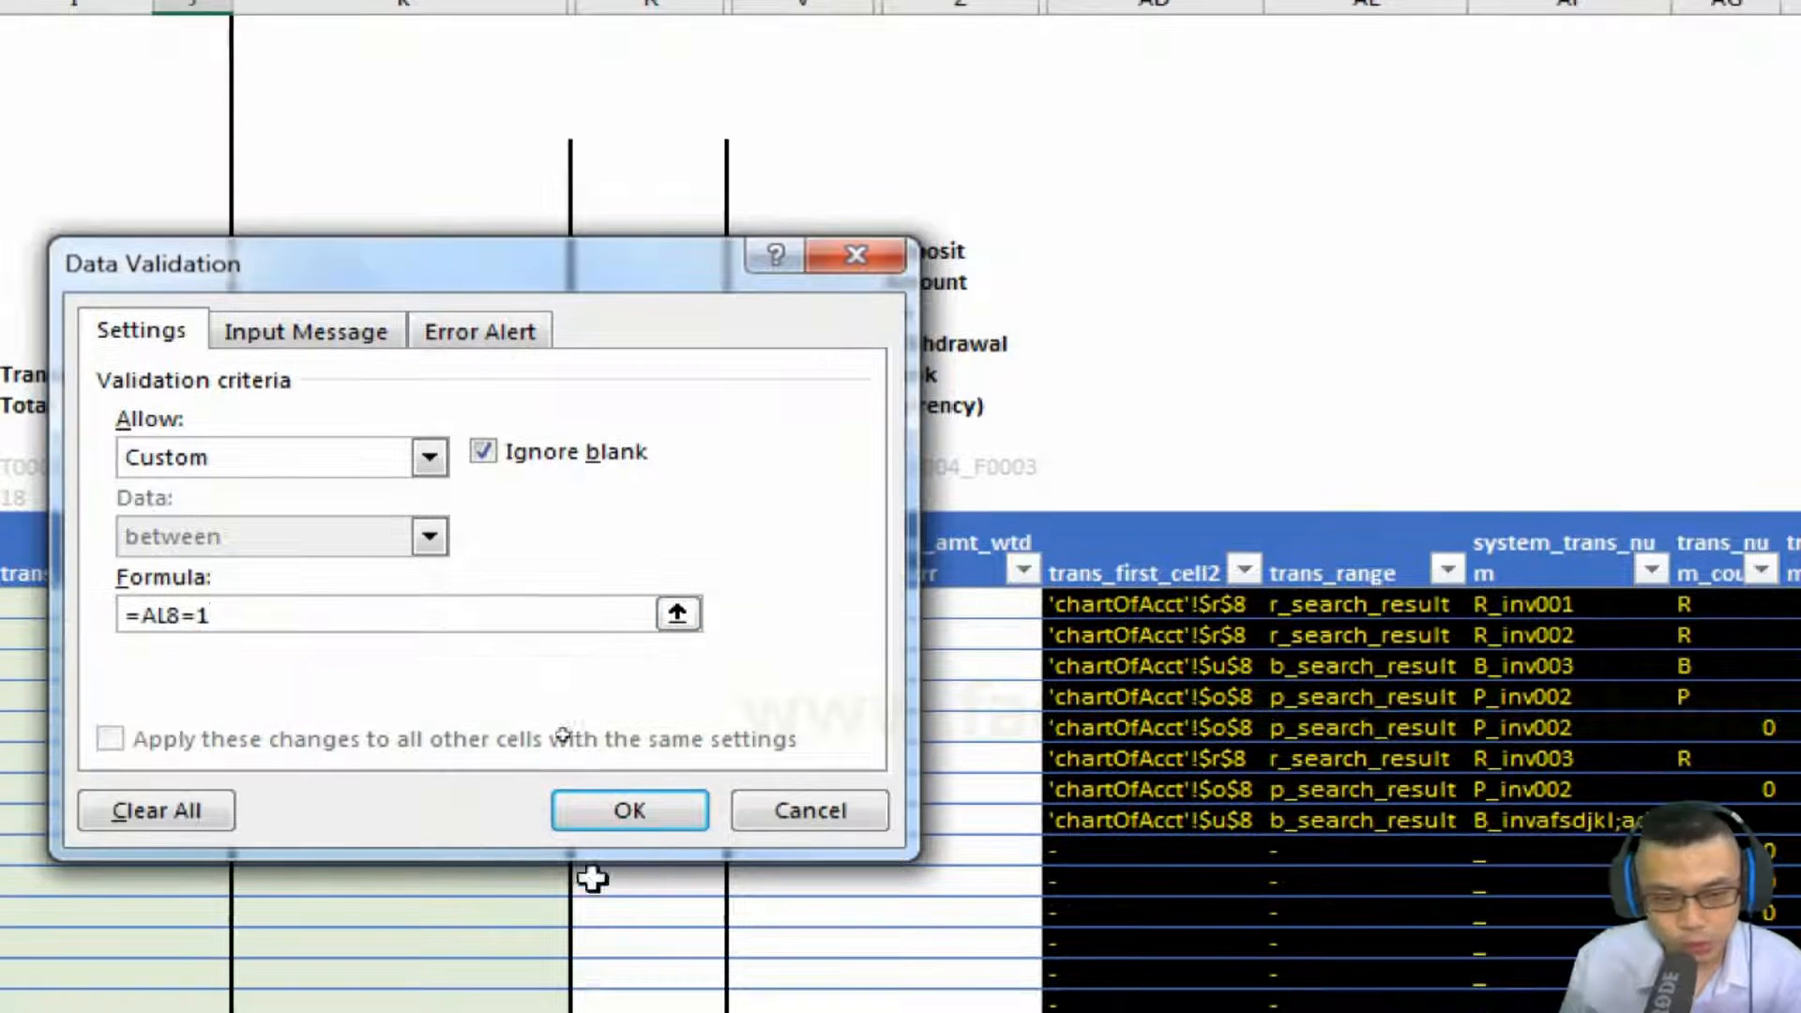
pyautogui.click(634, 812)
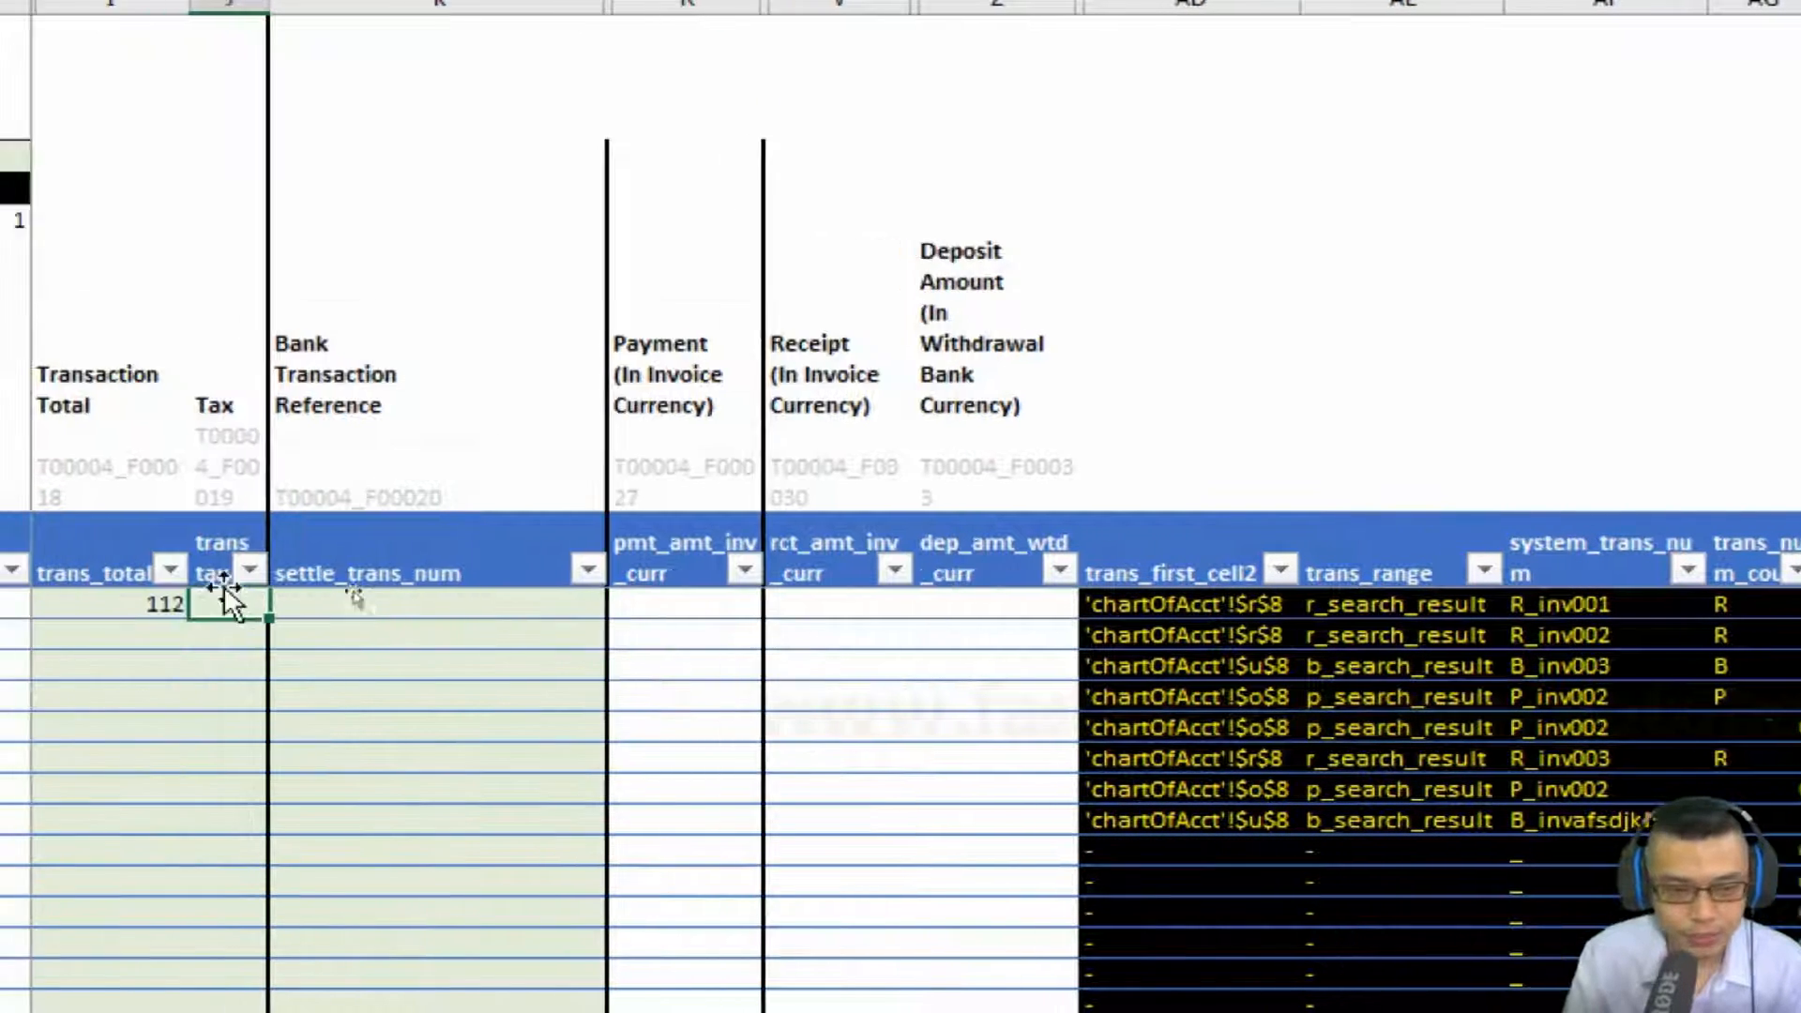
# Copy cell J8 and paste only its validation down the trans_tax column.
pyautogui.hotkey('ctrl', 'c')
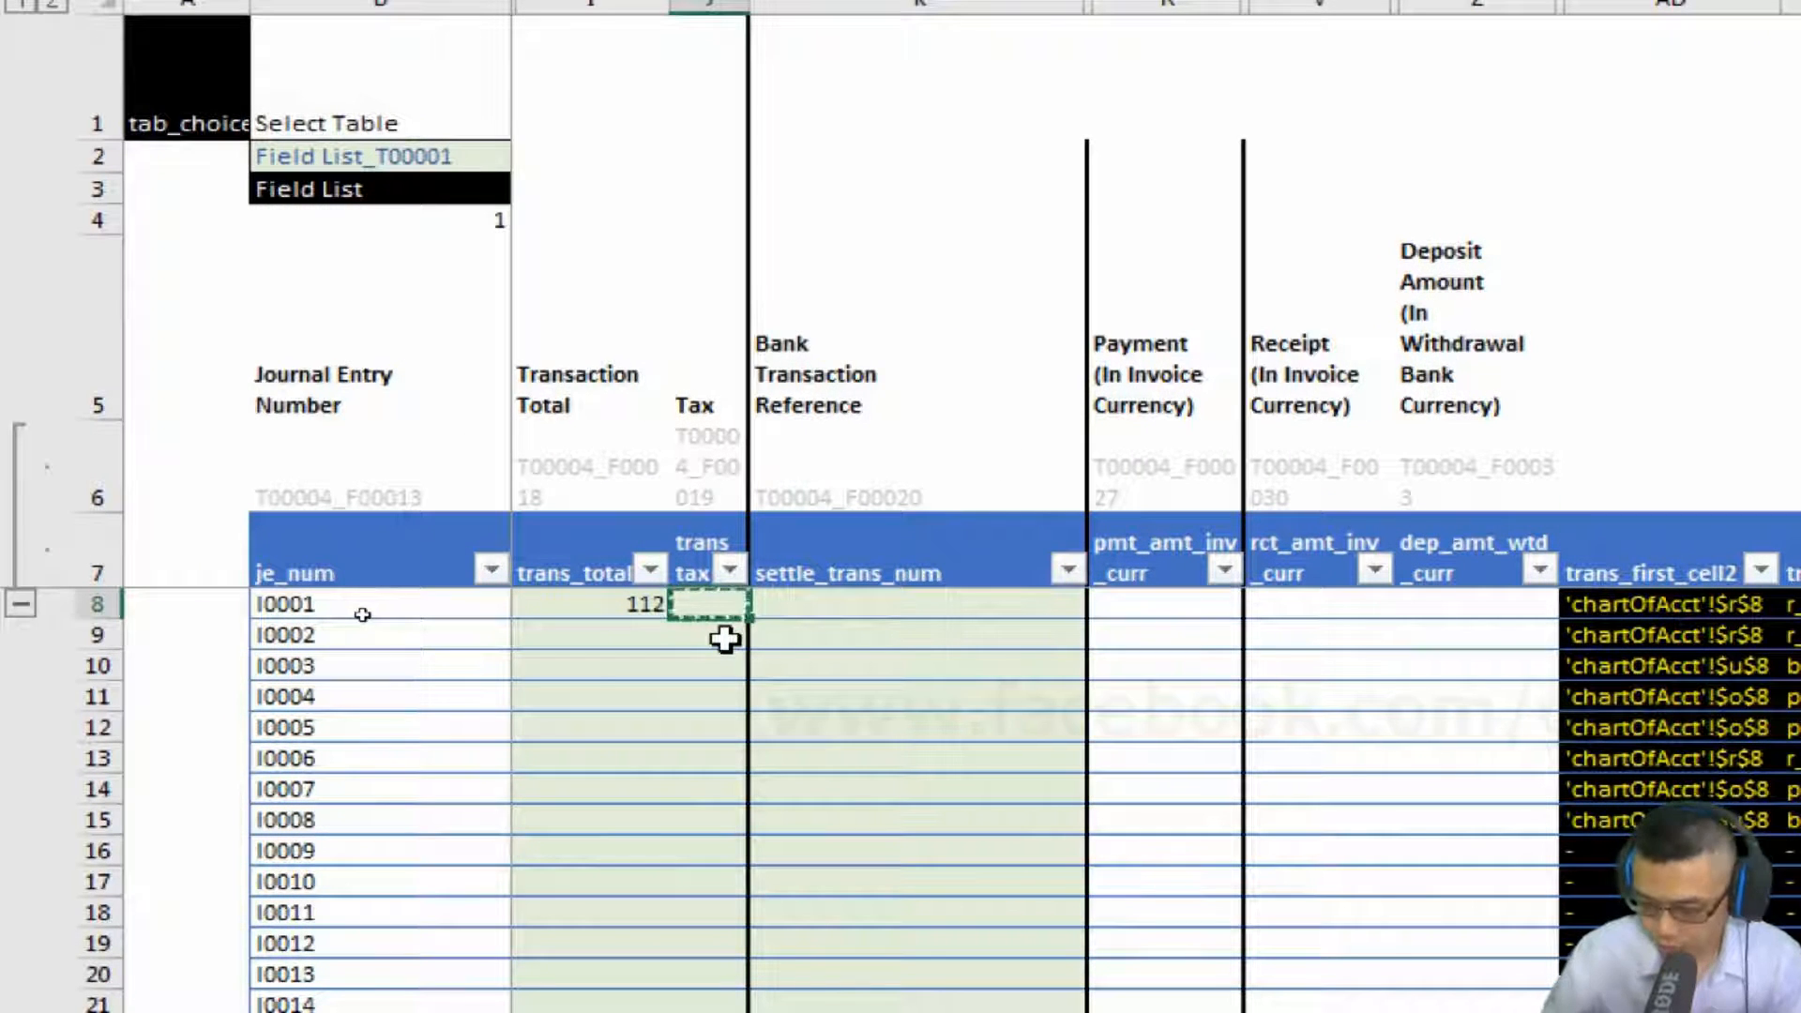
pyautogui.hotkey('ctrl', 'shift', 'Down')
pyautogui.rightClick(724, 638)
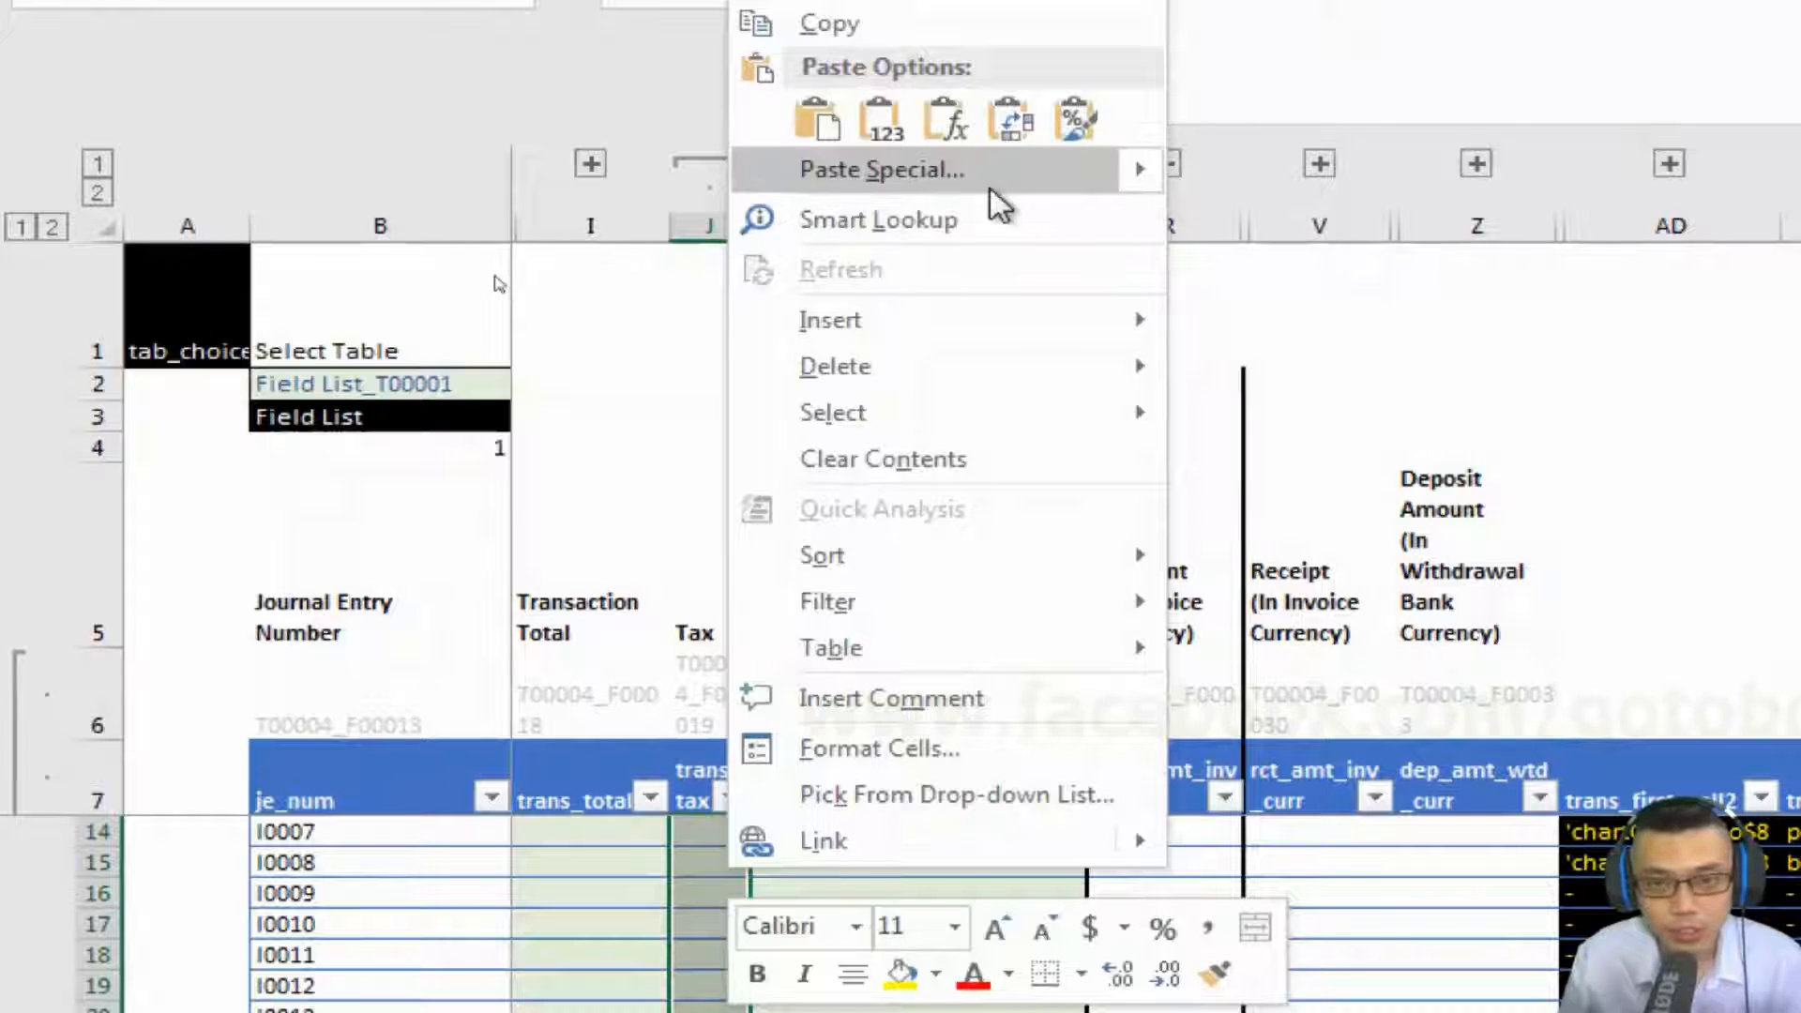
pyautogui.click(988, 184)
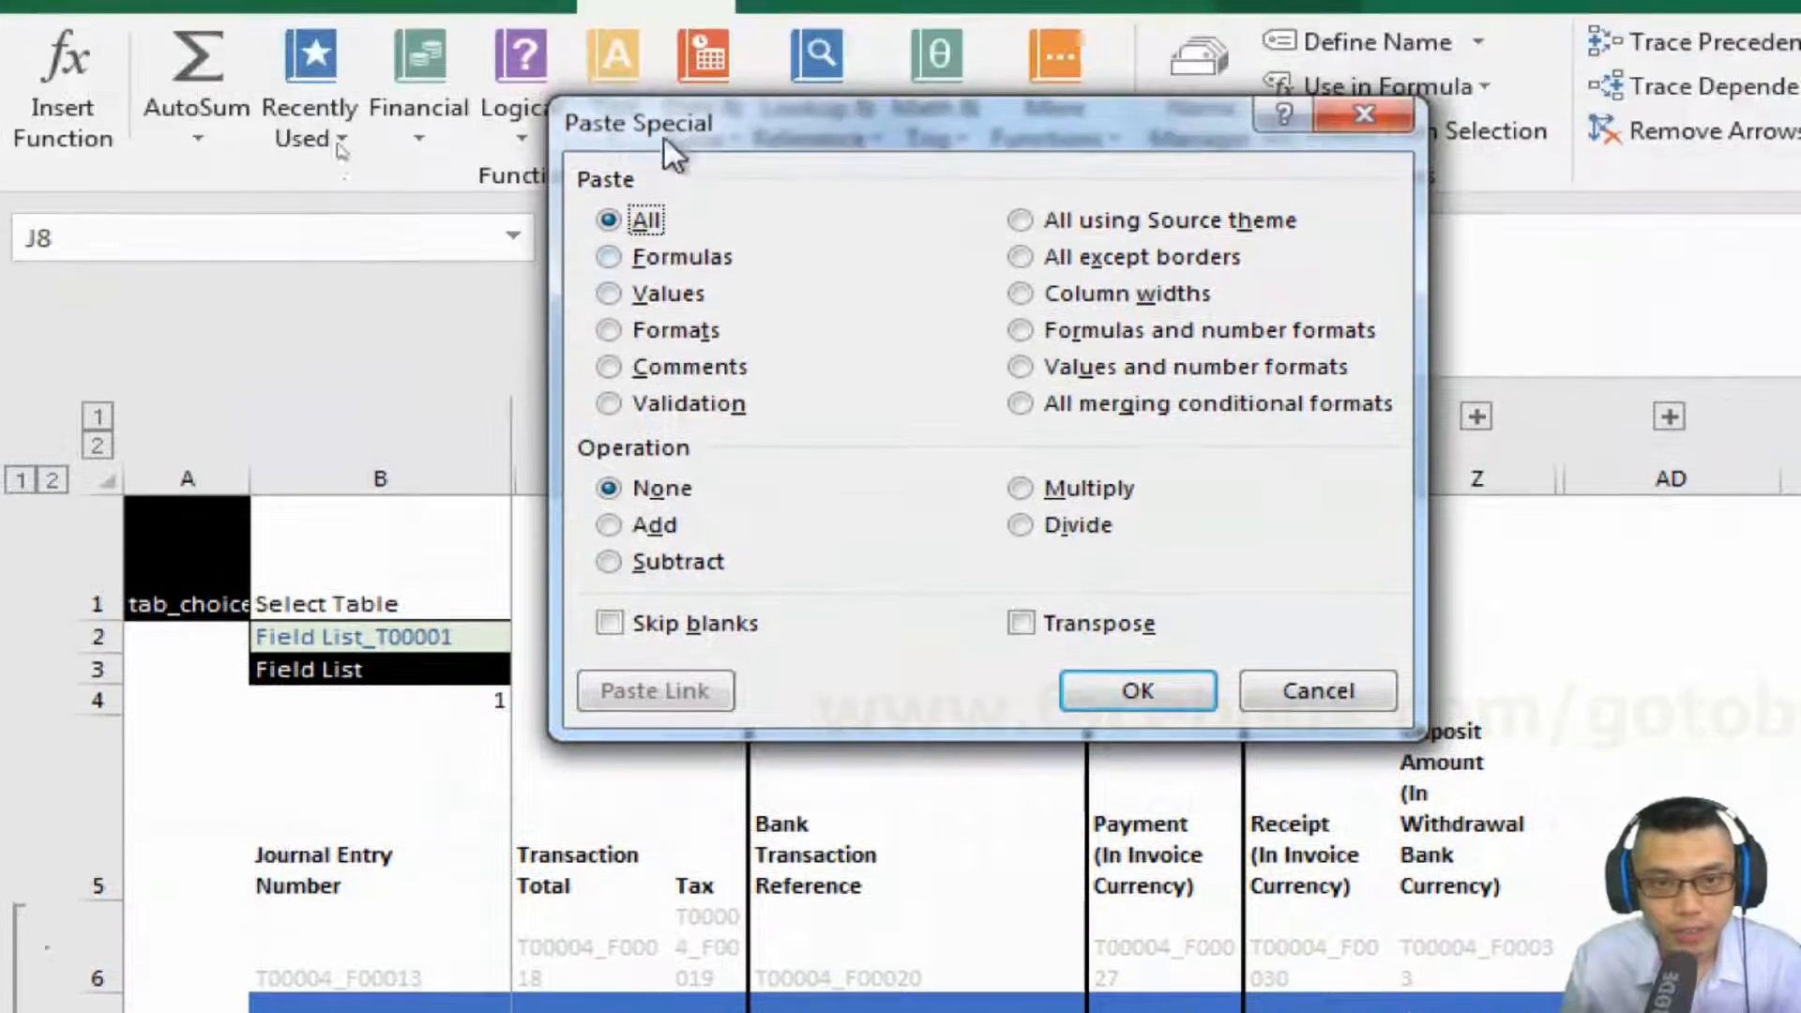
pyautogui.click(713, 411)
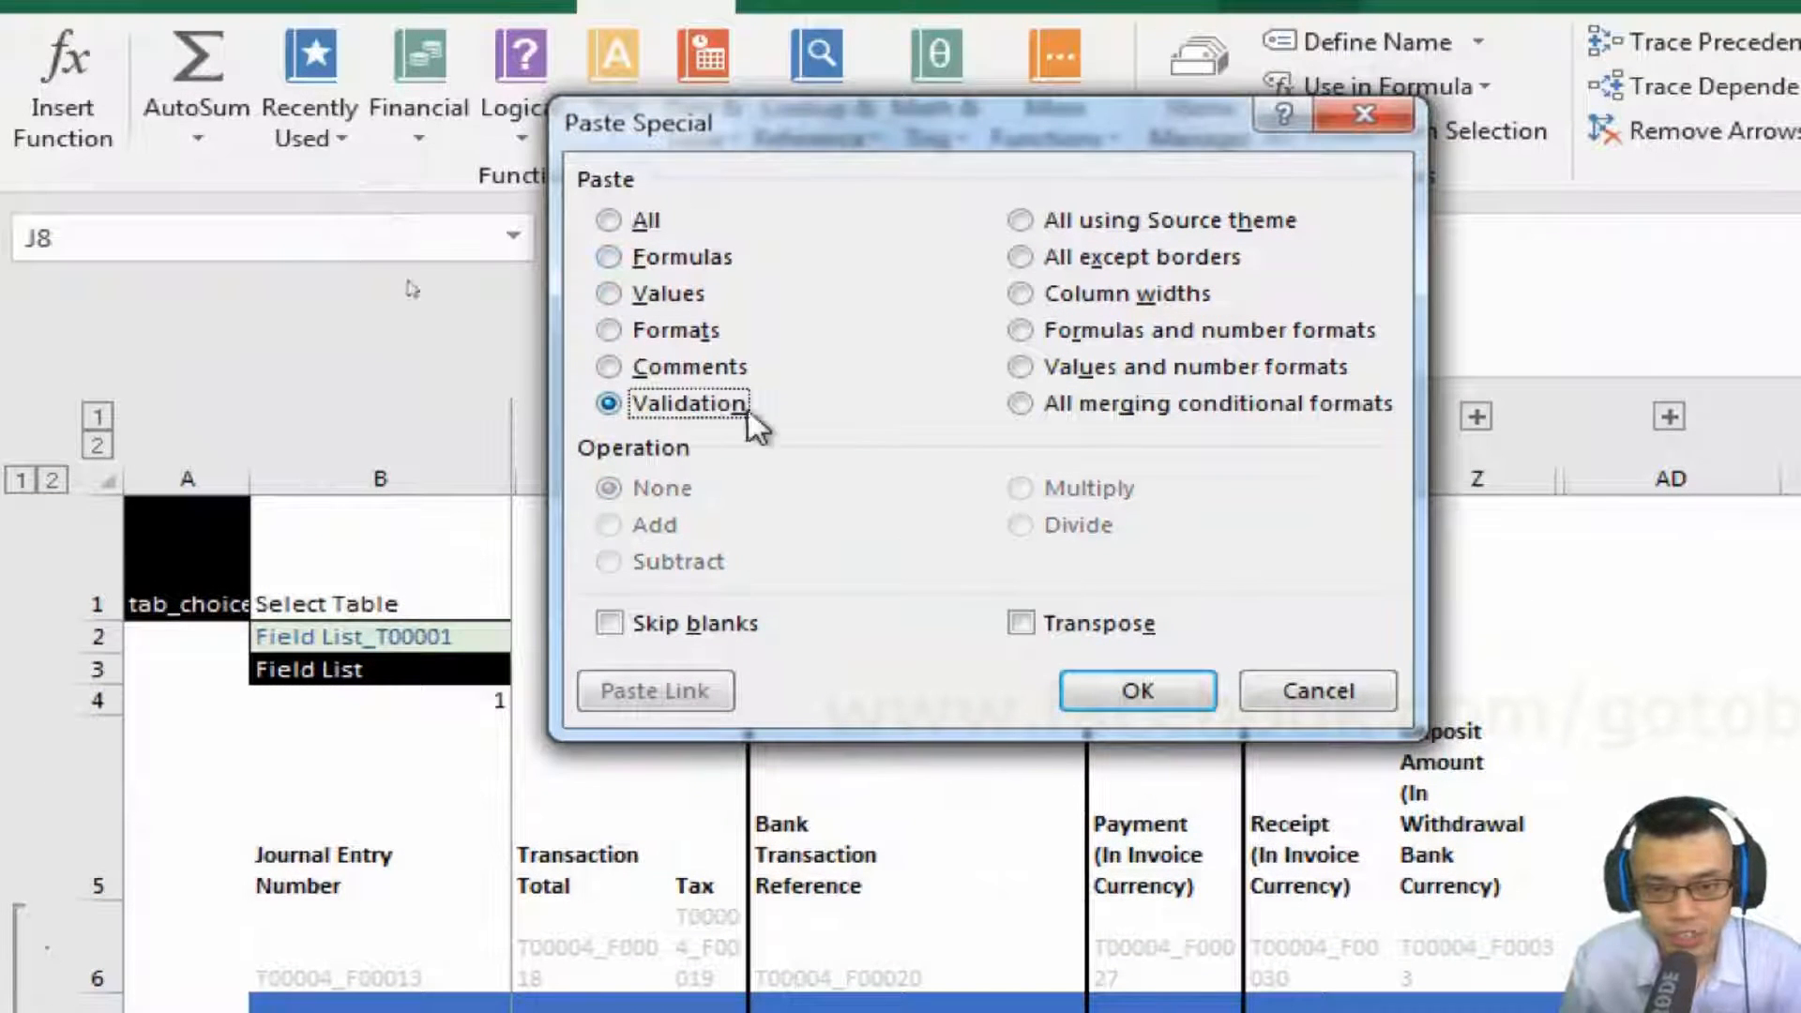
pyautogui.click(1131, 683)
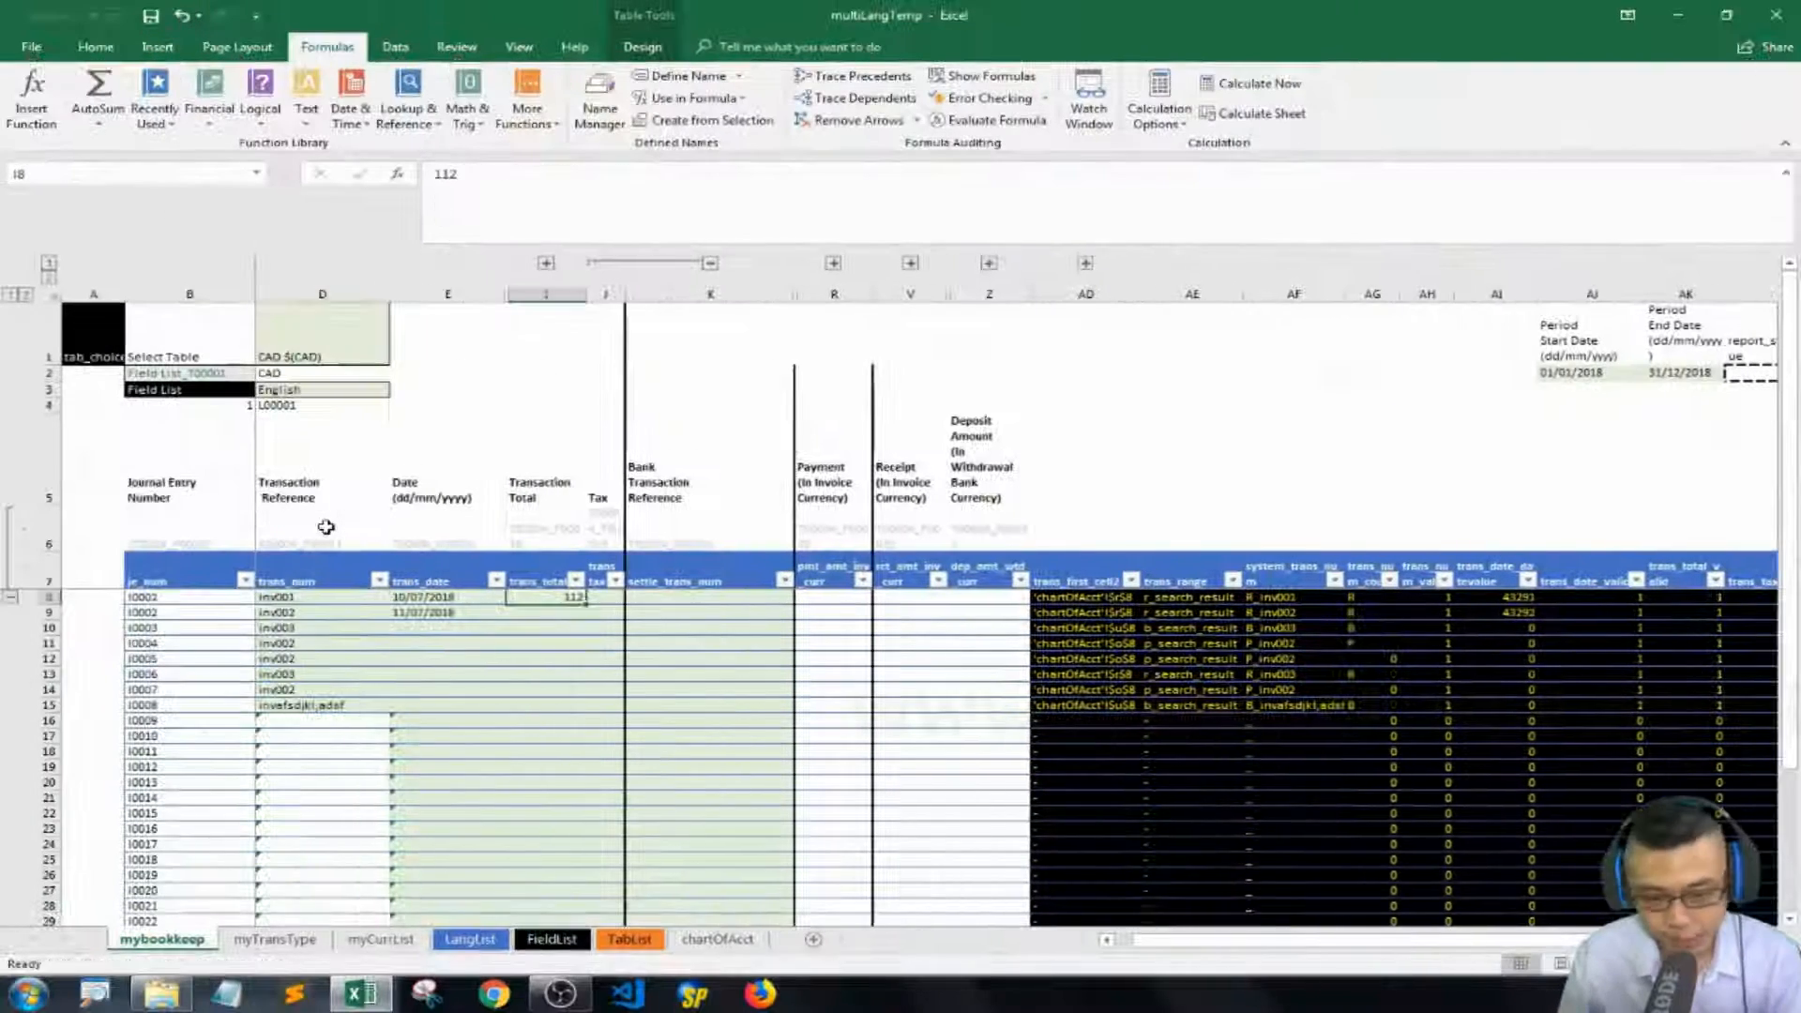
# Try to enter the text askjdfsadf in trans_tax cell J8 to test the validation.
pyautogui.press('Right')
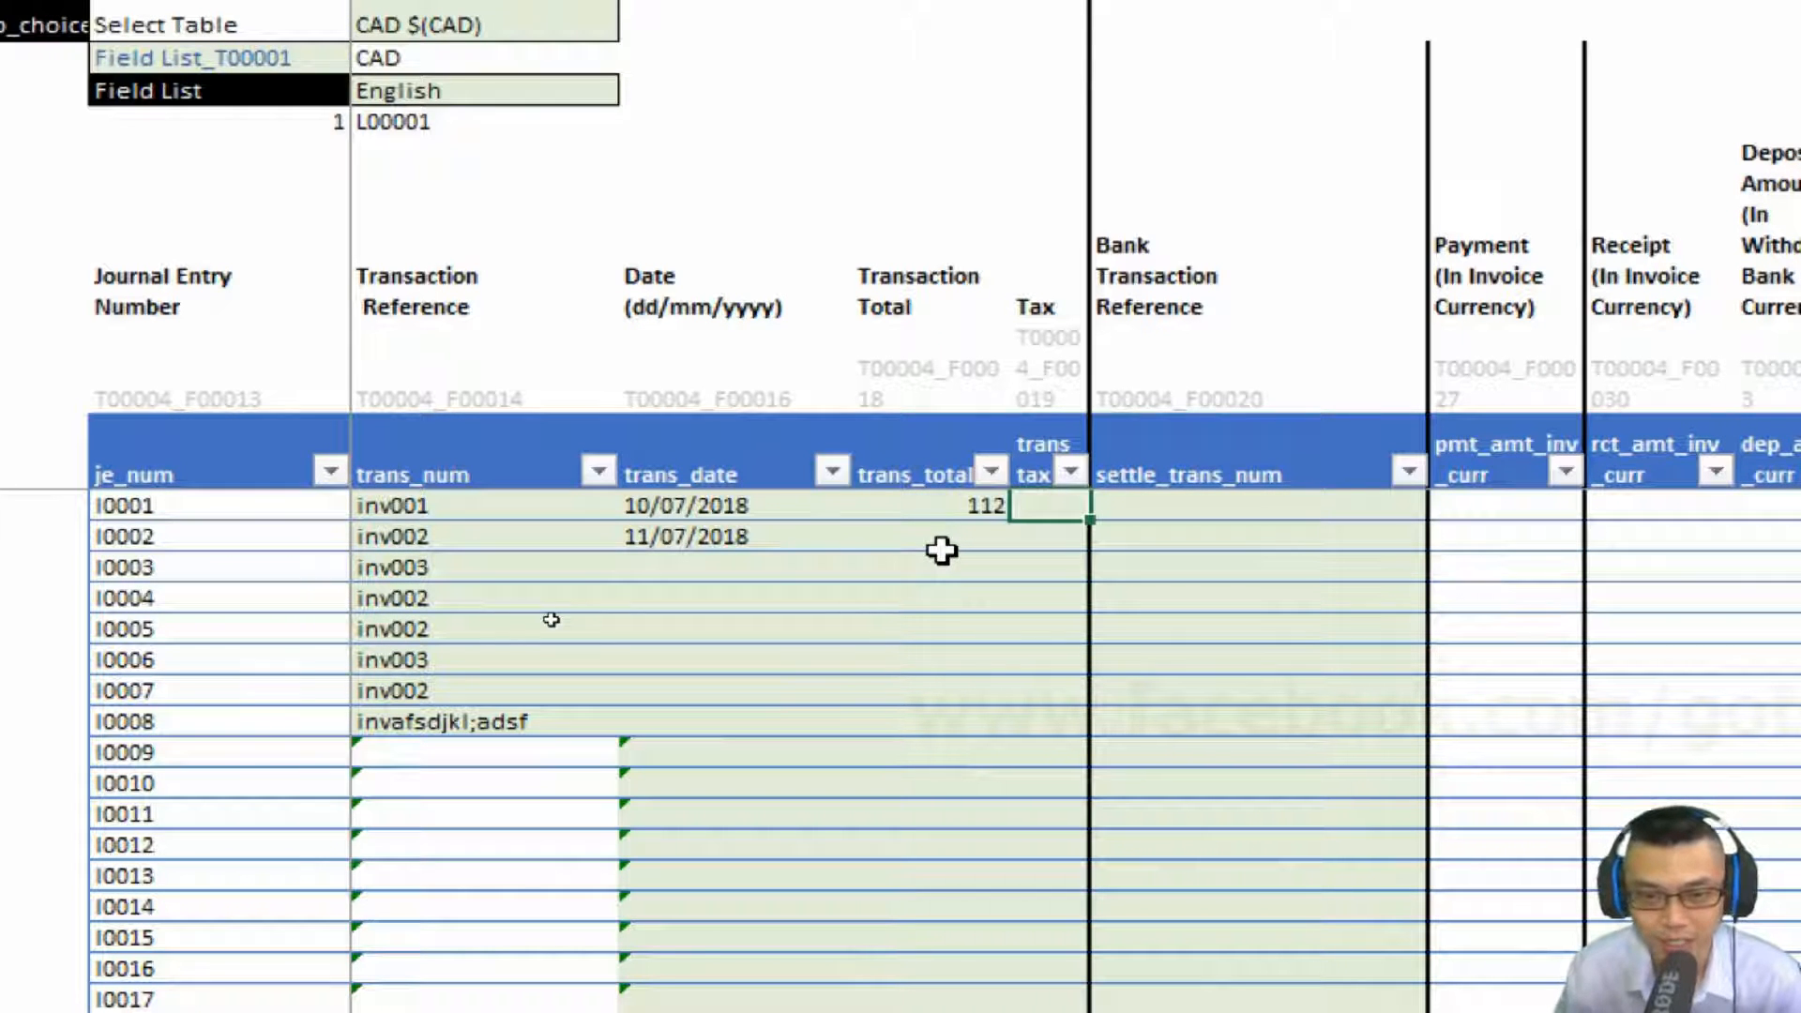
pyautogui.write('askjdfsadf')
pyautogui.press('Return')
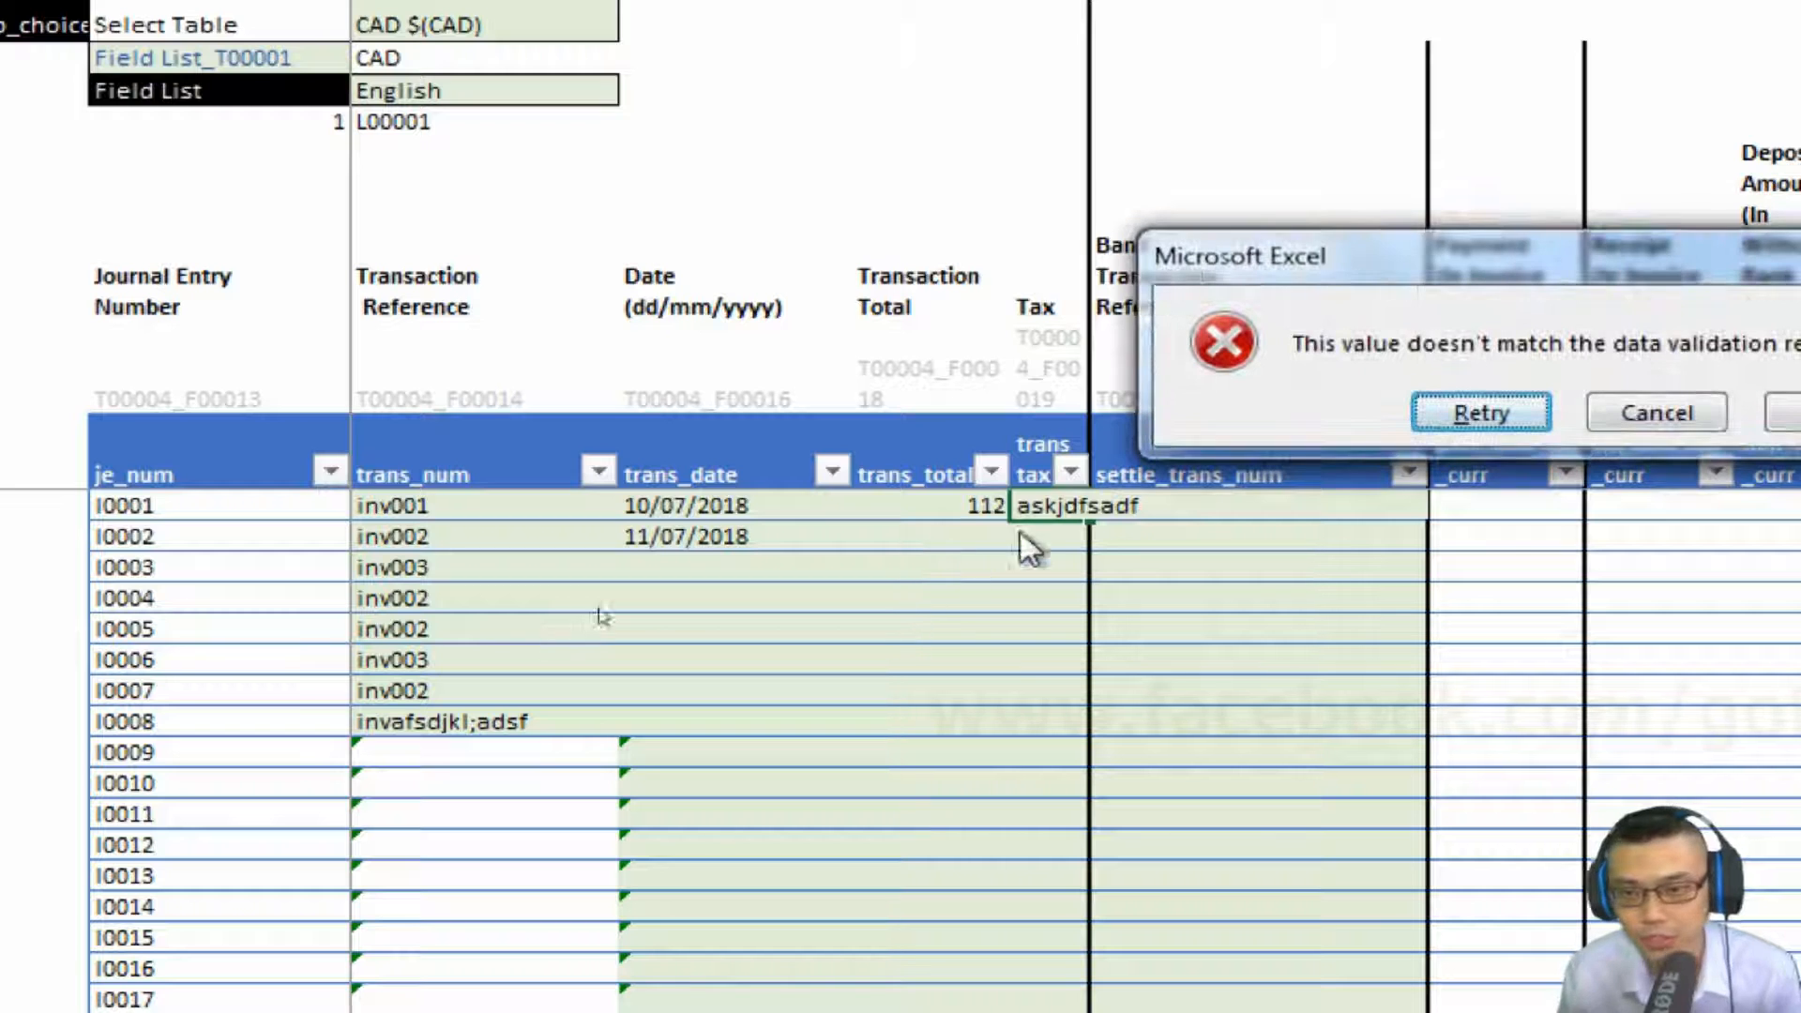
pyautogui.press('Escape')
pyautogui.press('Return')
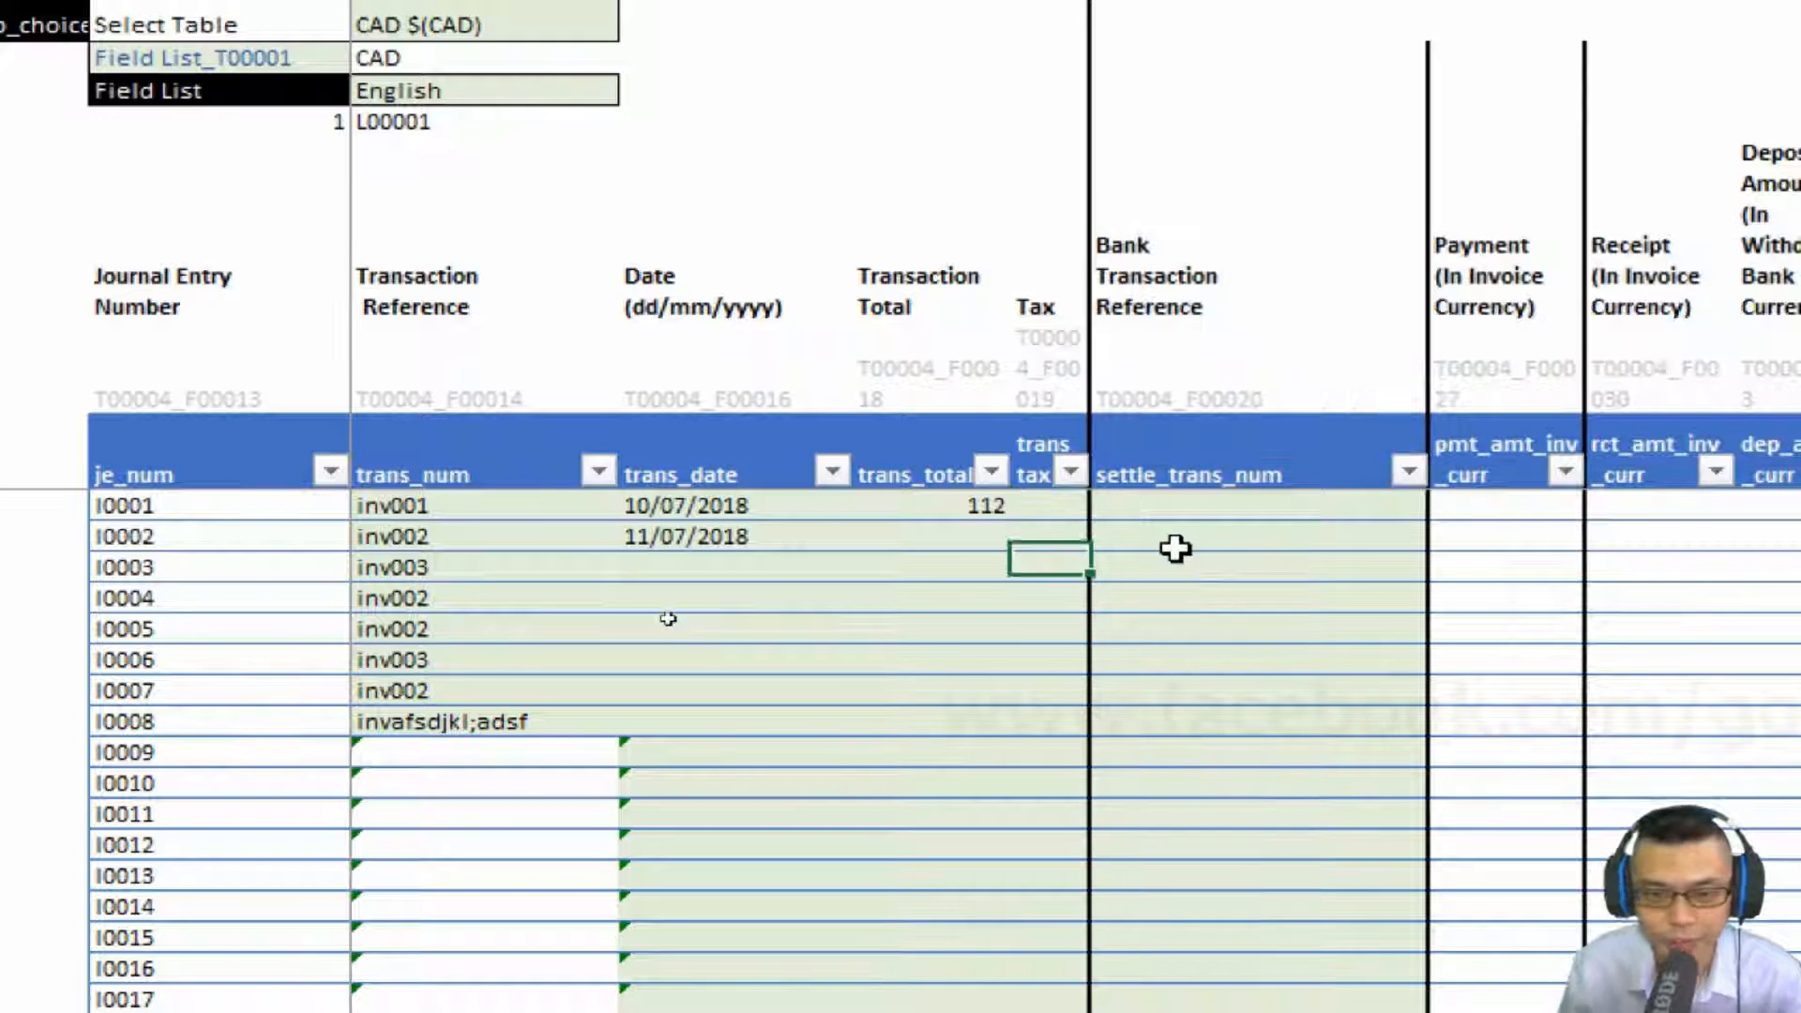
# Enter 70 as a test tax amount in trans_tax cell J8 and clear it again.
pyautogui.press('Up')
pyautogui.write('70')
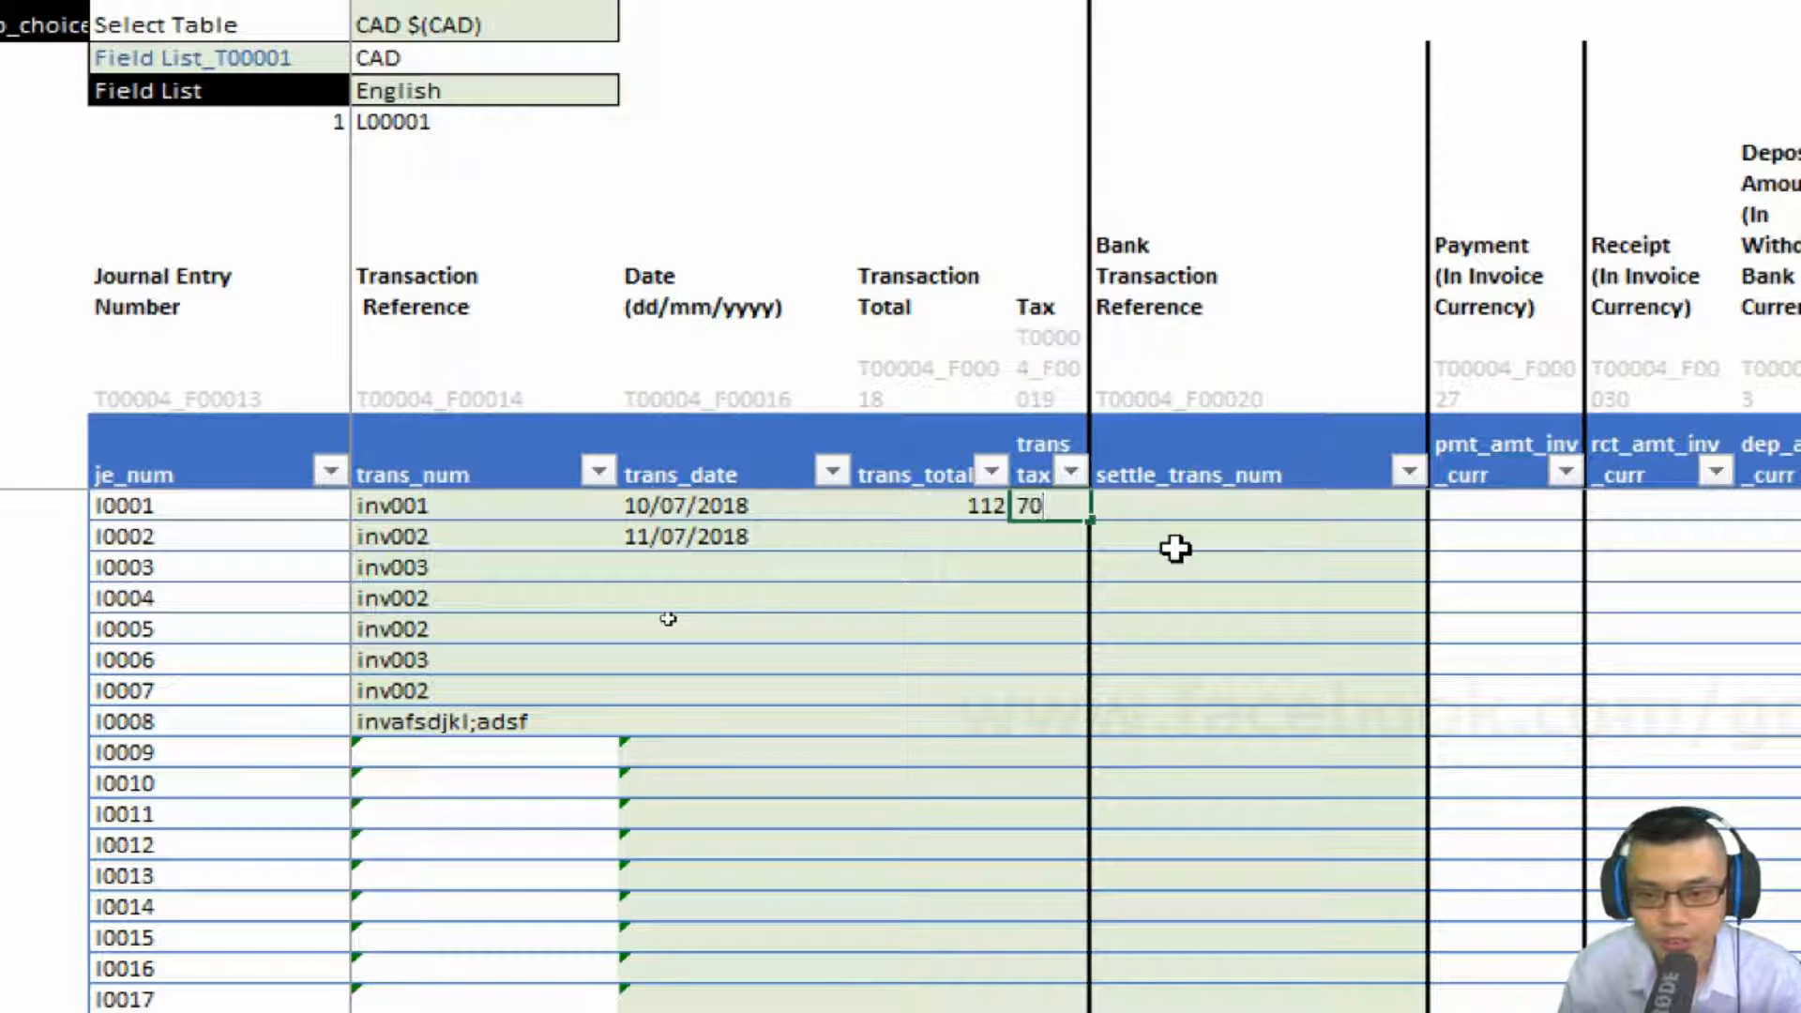
pyautogui.hotkey('ctrl', 'Return')
pyautogui.press('Delete')
pyautogui.hotkey('ctrl', 'Down')
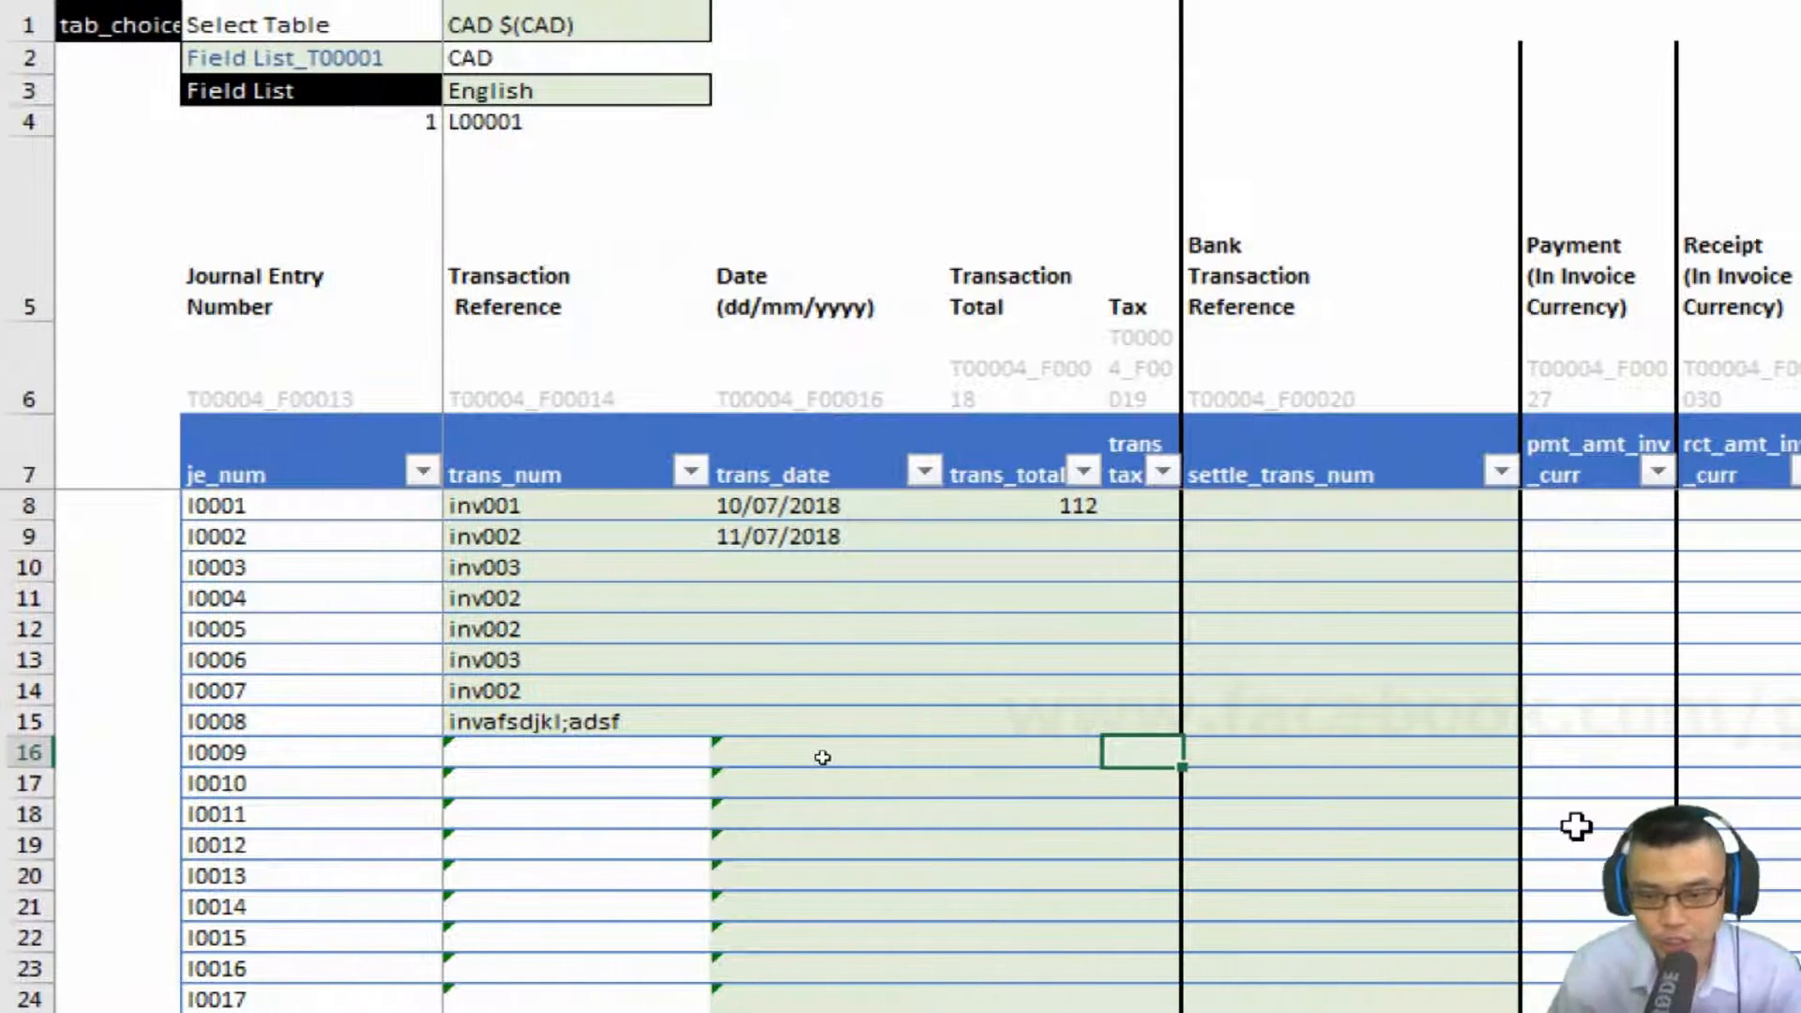
# Try to enter 70 as the tax amount for journal entry I0009 to test the validation.
pyautogui.write('70')
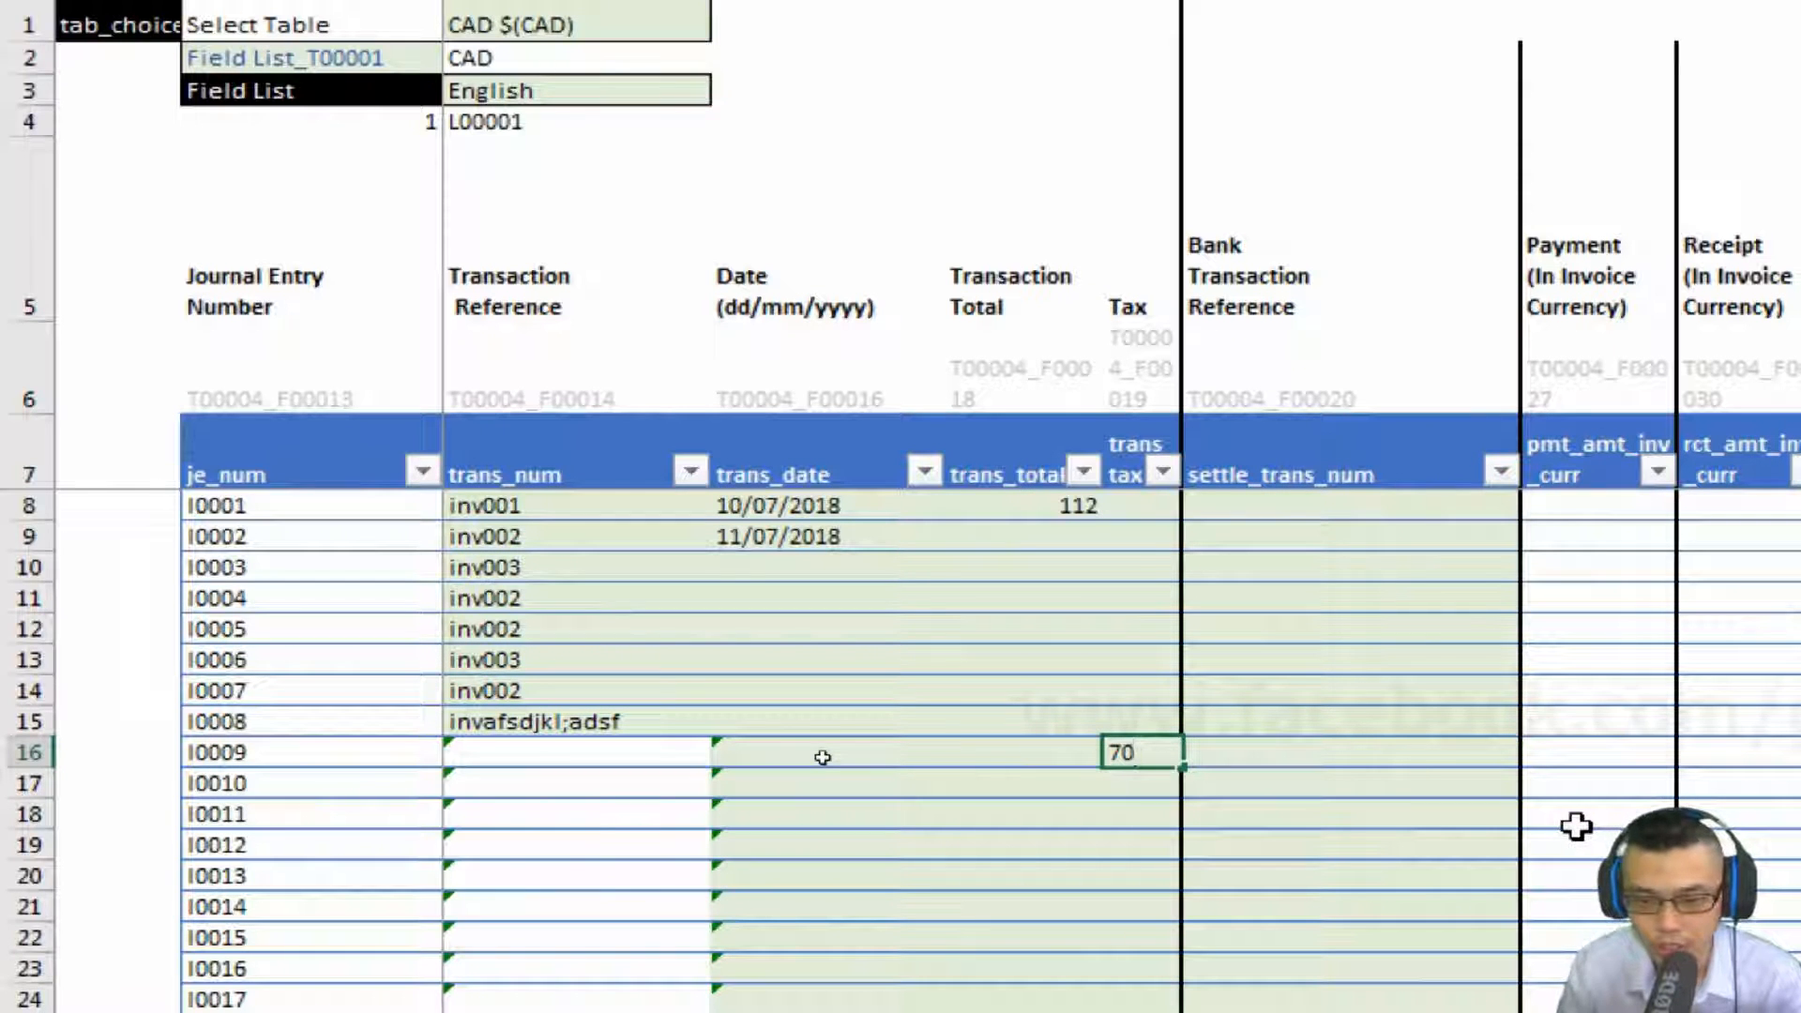
pyautogui.press('Return')
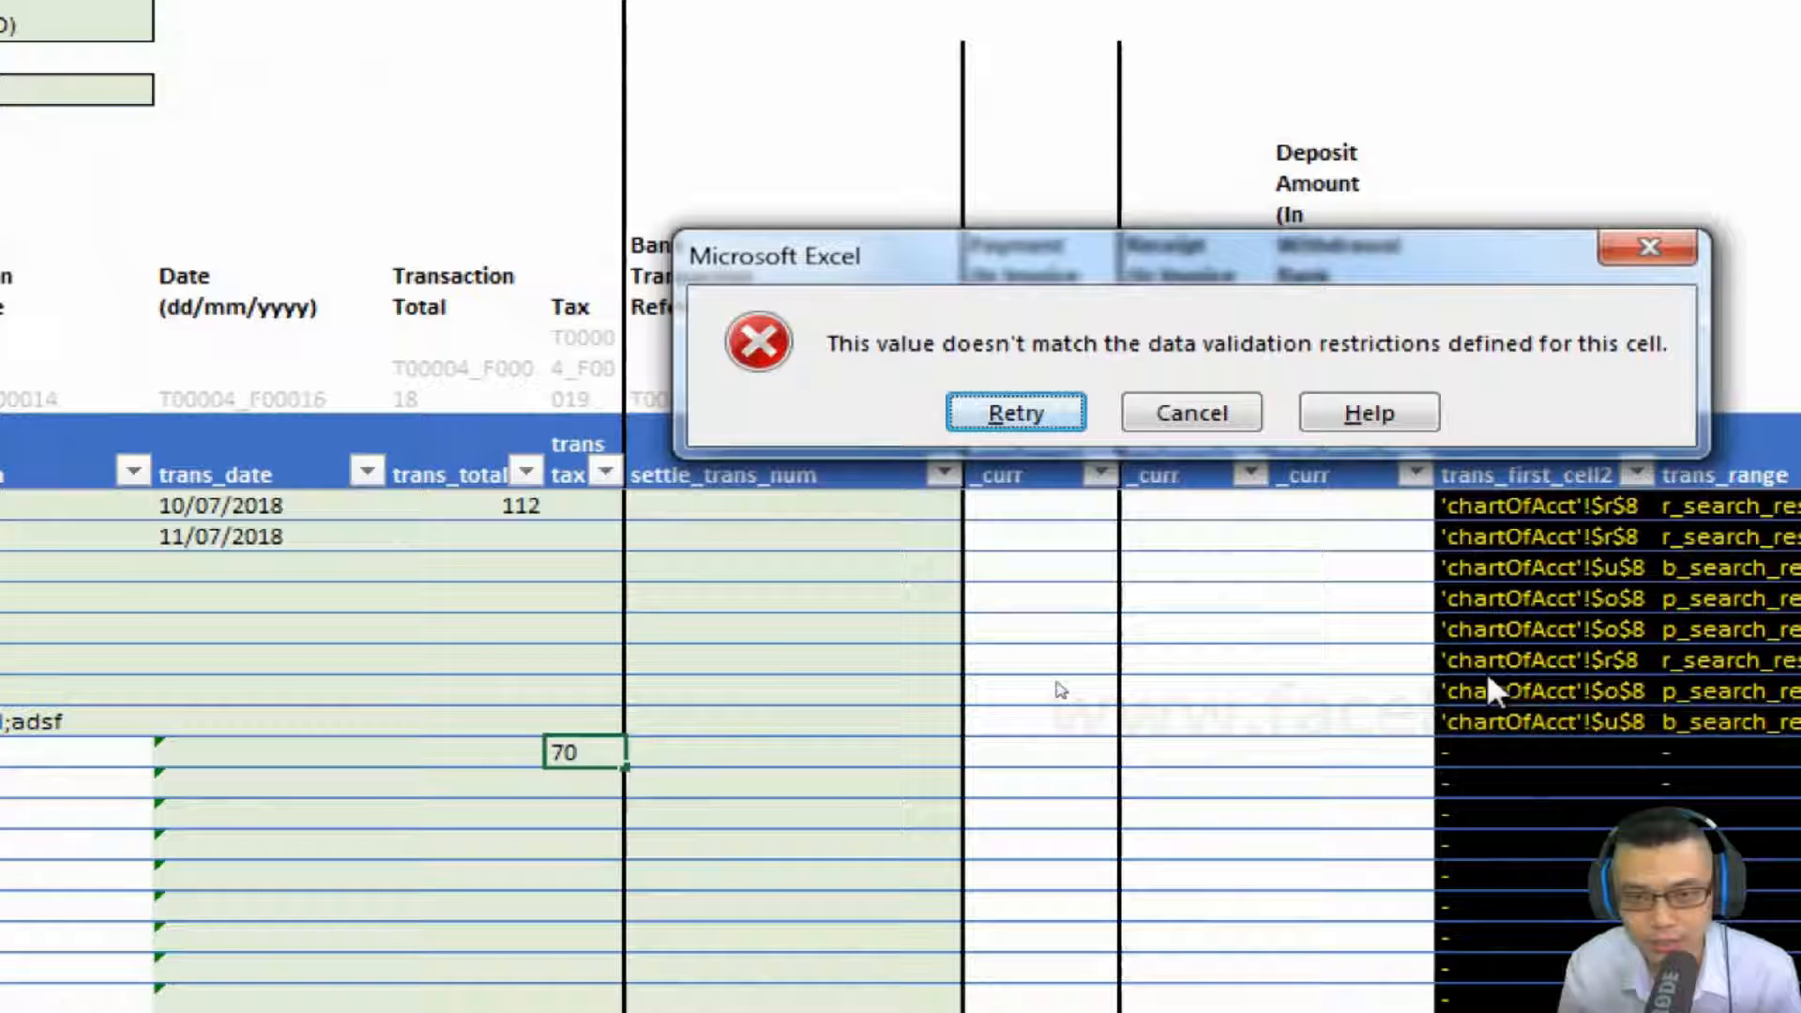
pyautogui.press('Escape')
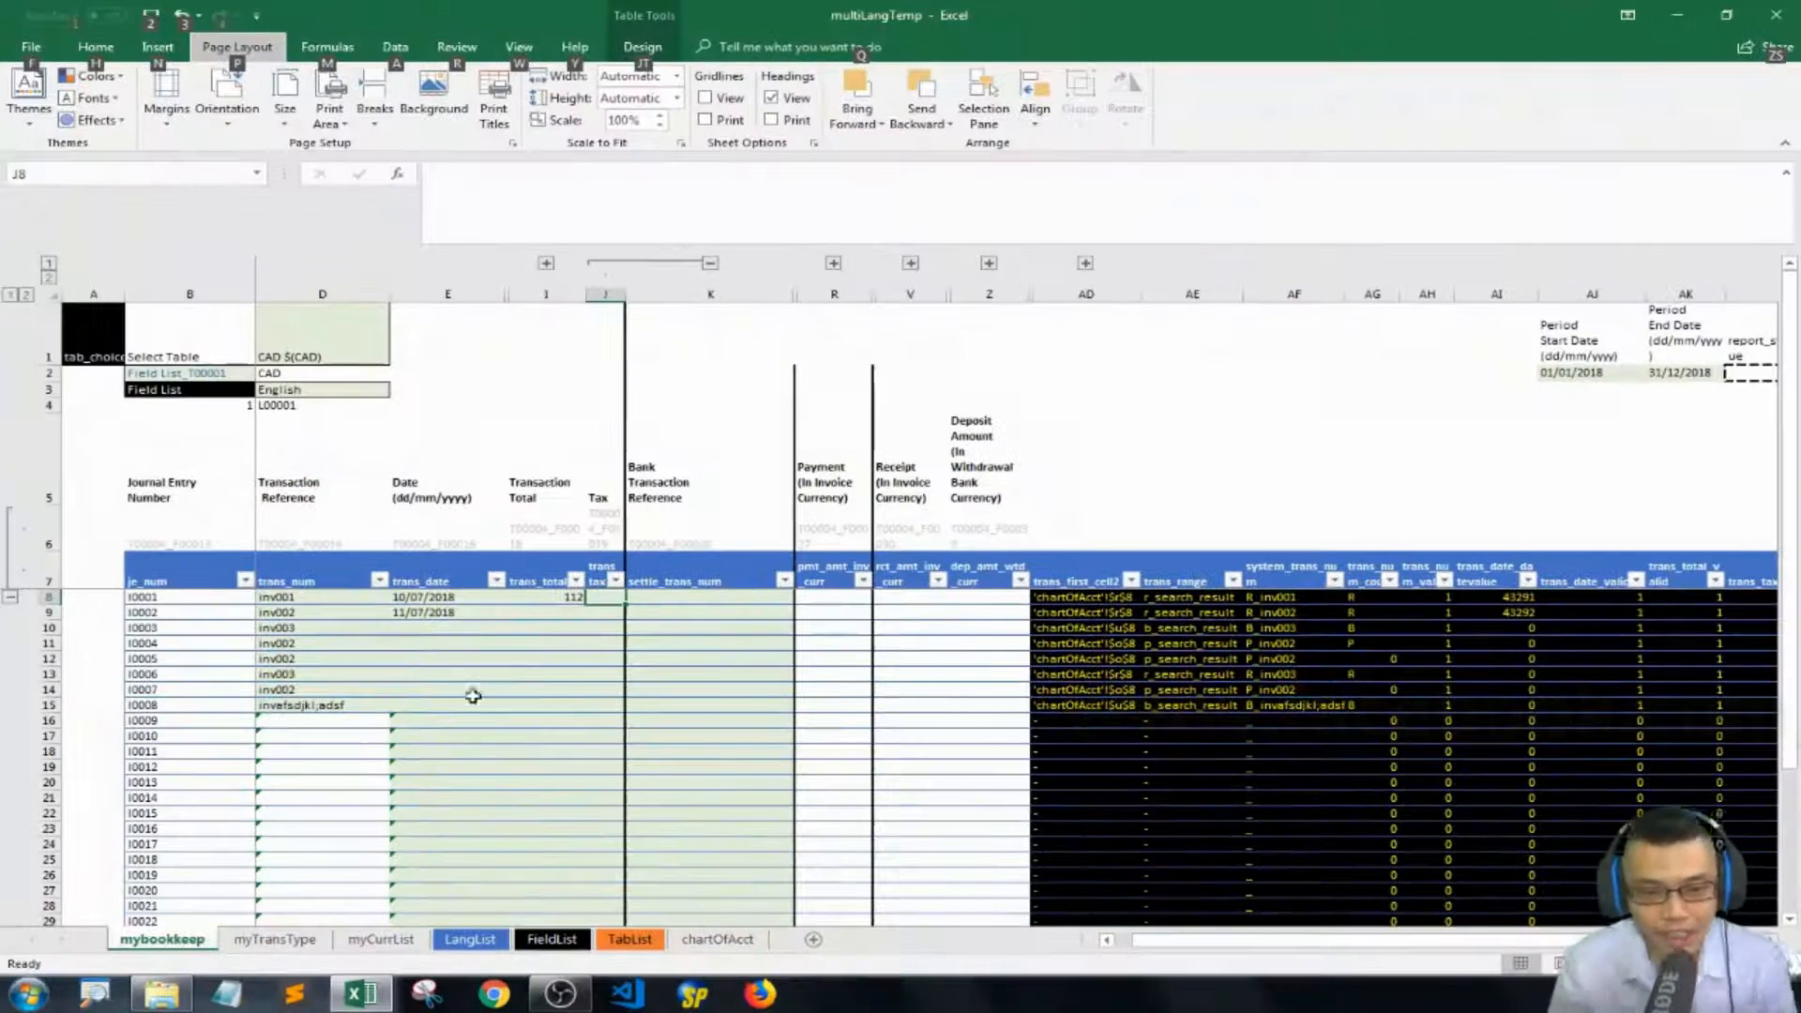
# Open the conditional formatting rules from cell D16 and select the rule with the formula =$AH8=0.
pyautogui.click(551, 693)
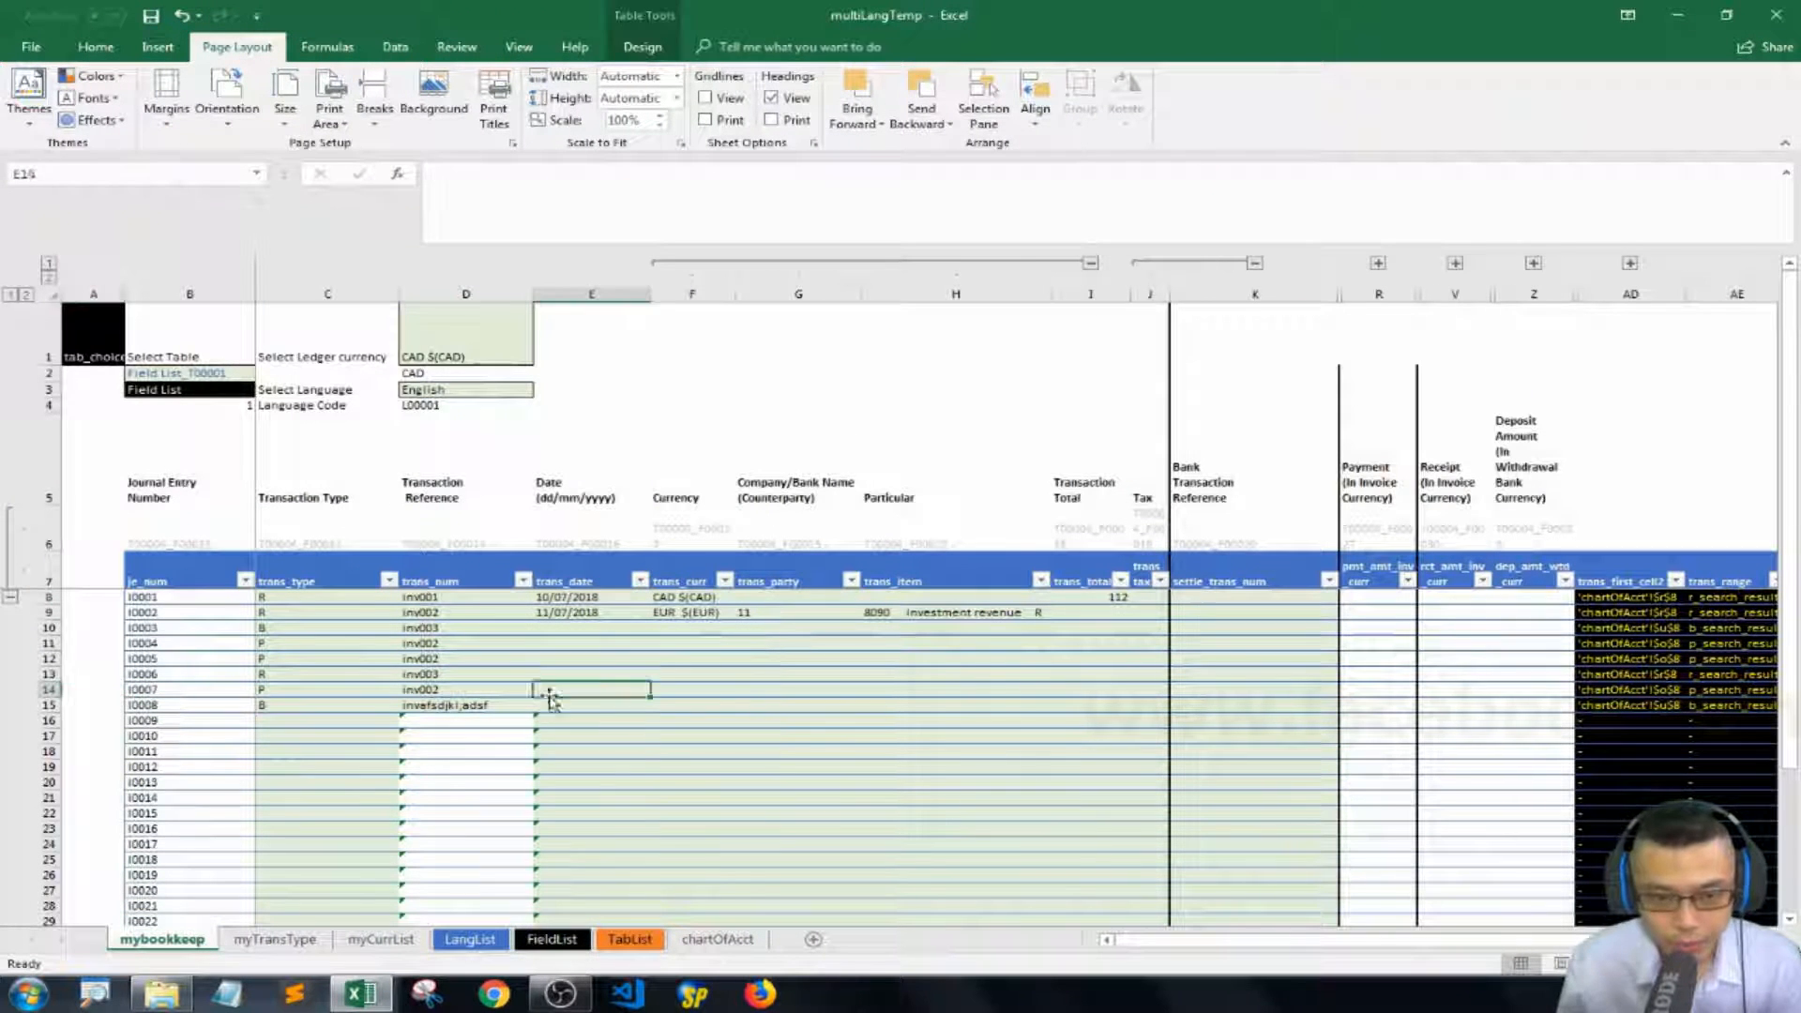
pyautogui.press('Down')
pyautogui.press('Down')
pyautogui.press('Left')
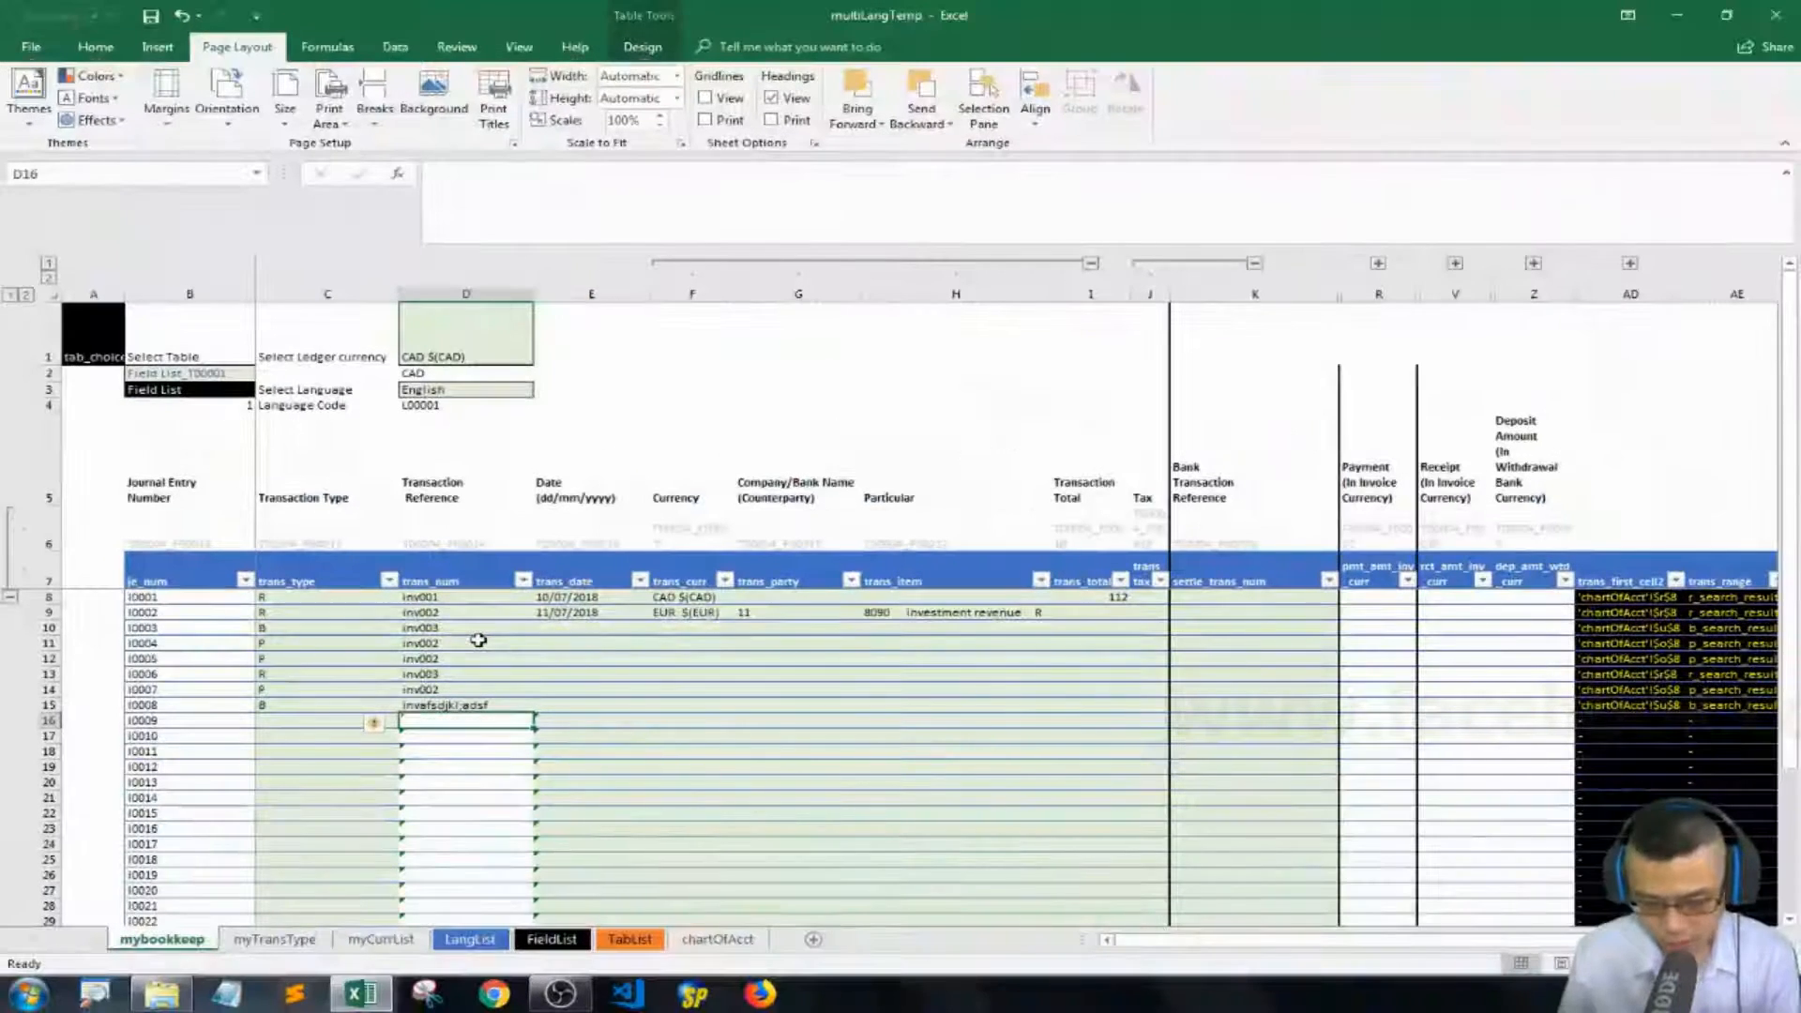
pyautogui.hotkey('alt', 'o')
pyautogui.press('d')
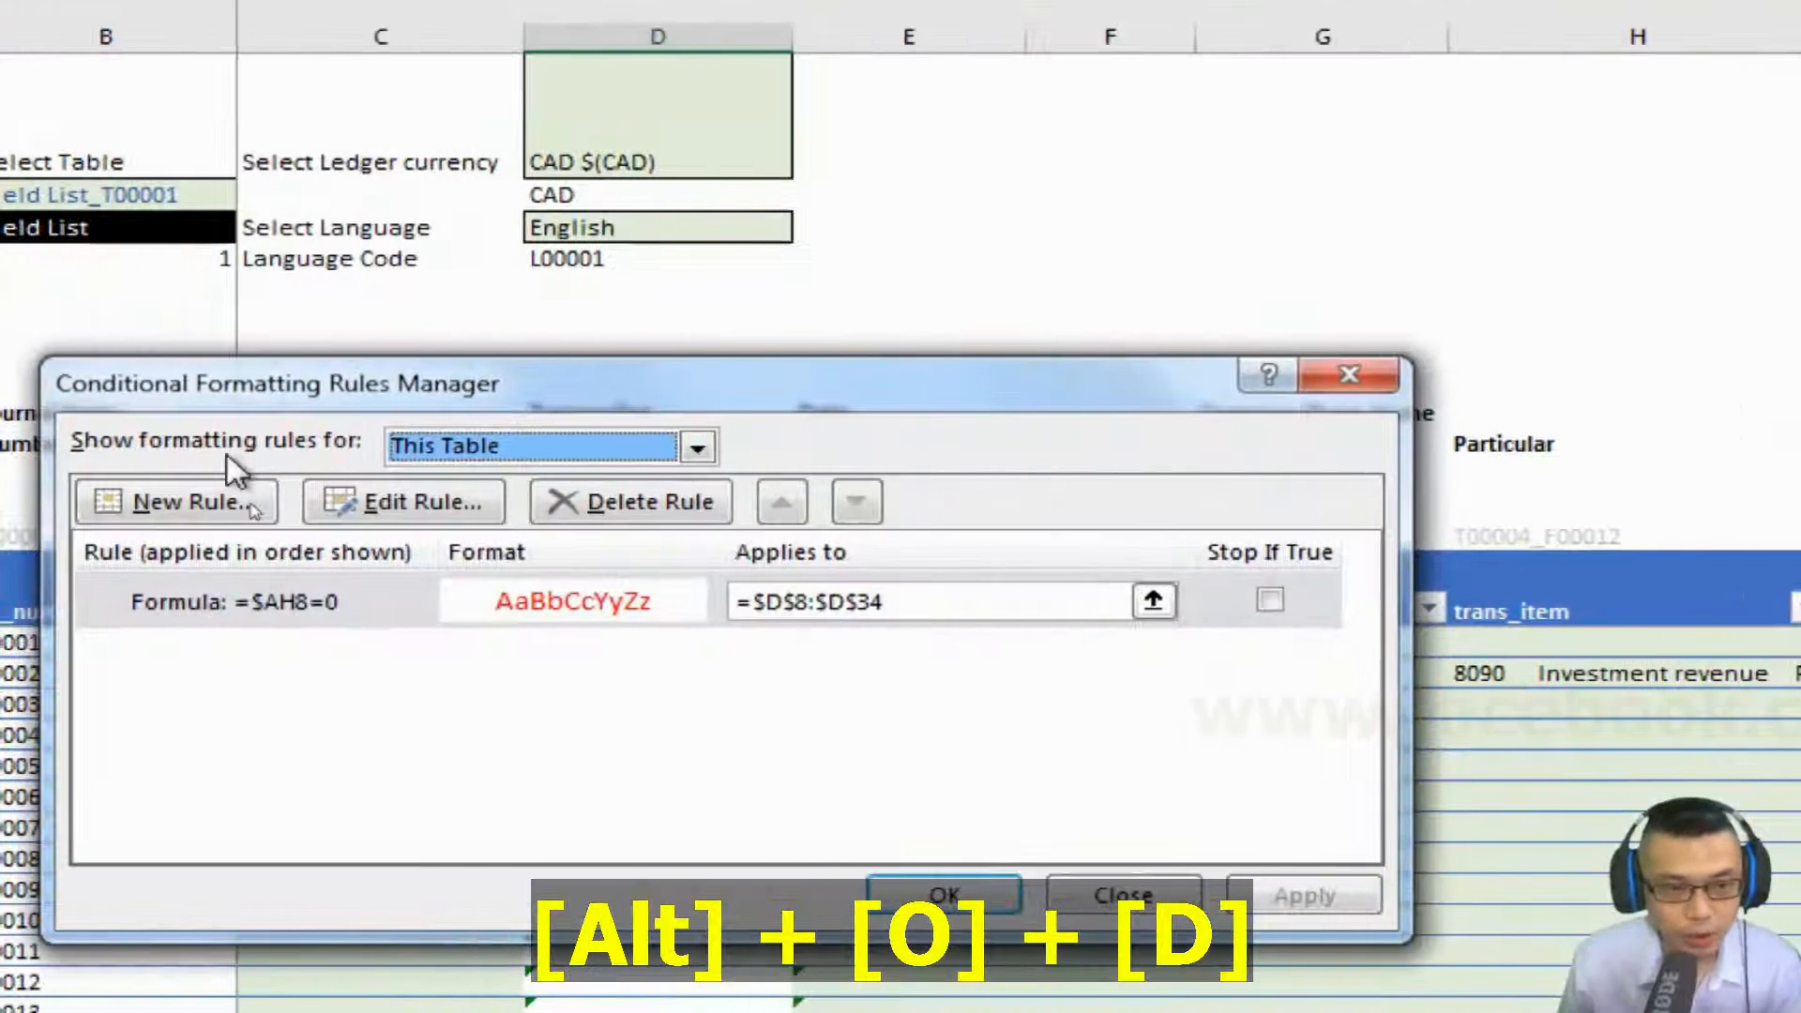
pyautogui.click(282, 601)
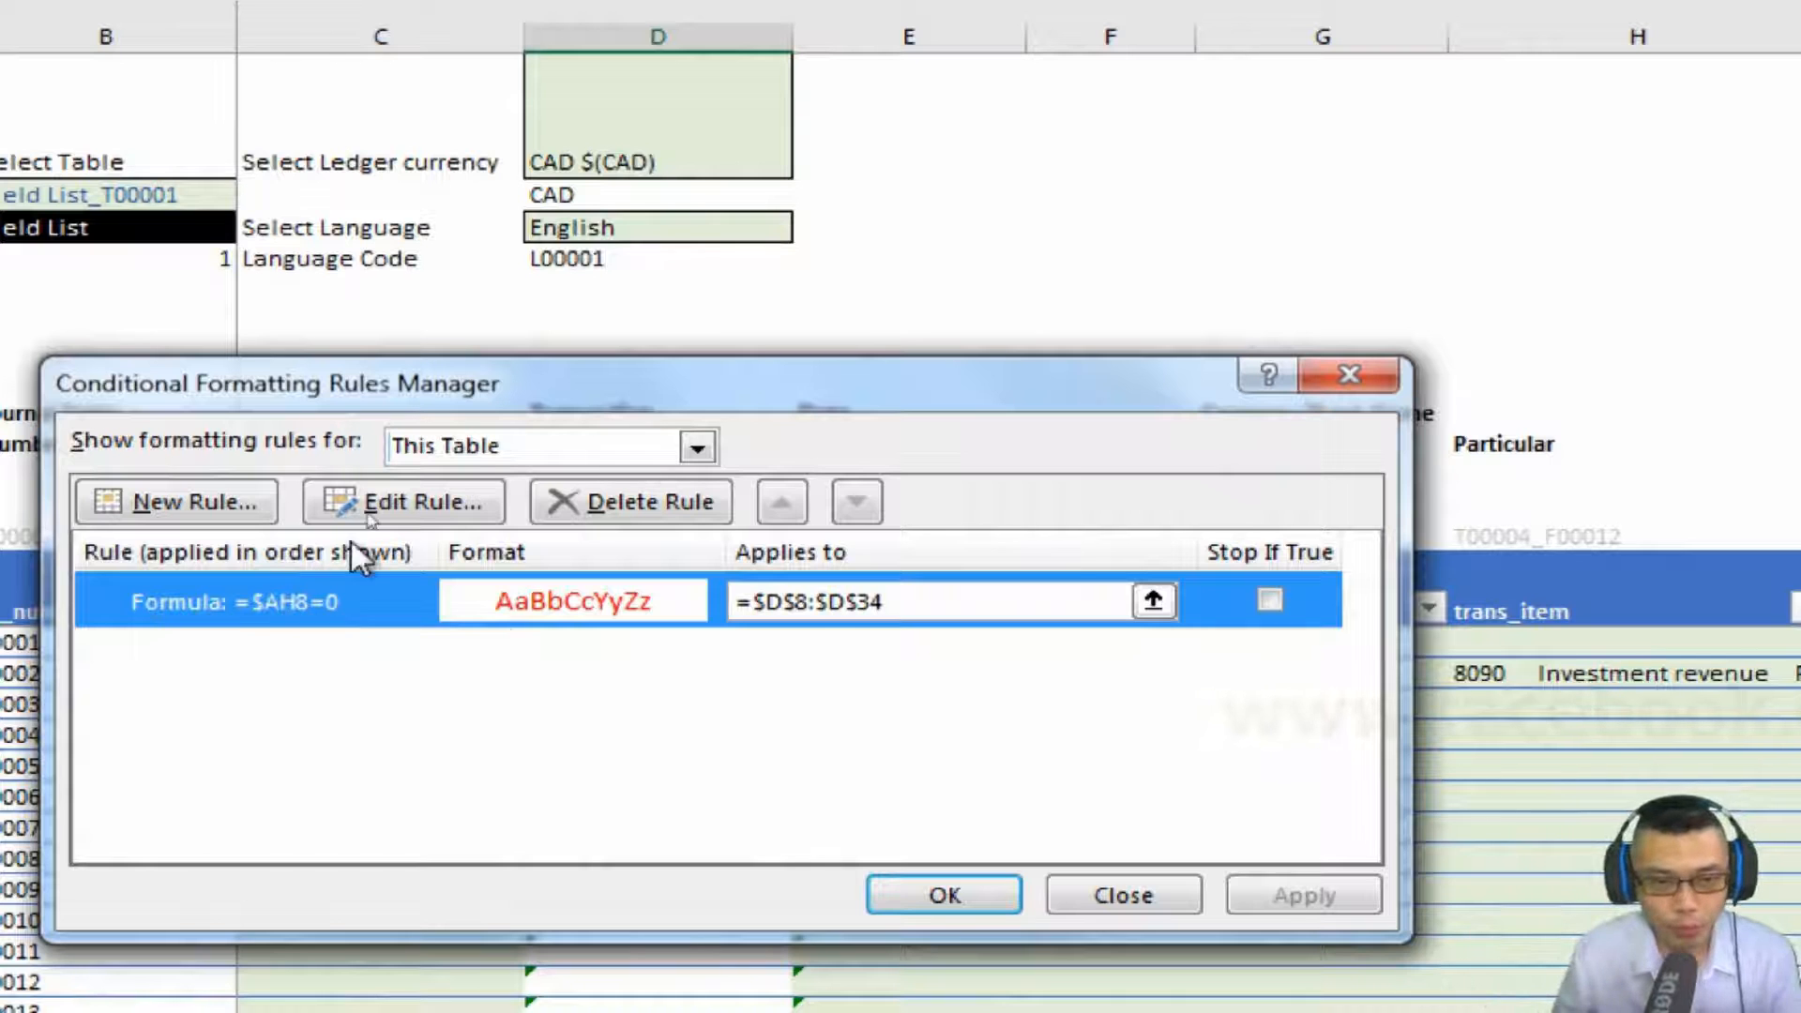
pyautogui.moveTo(619, 368); pyautogui.dragTo(701, 318)
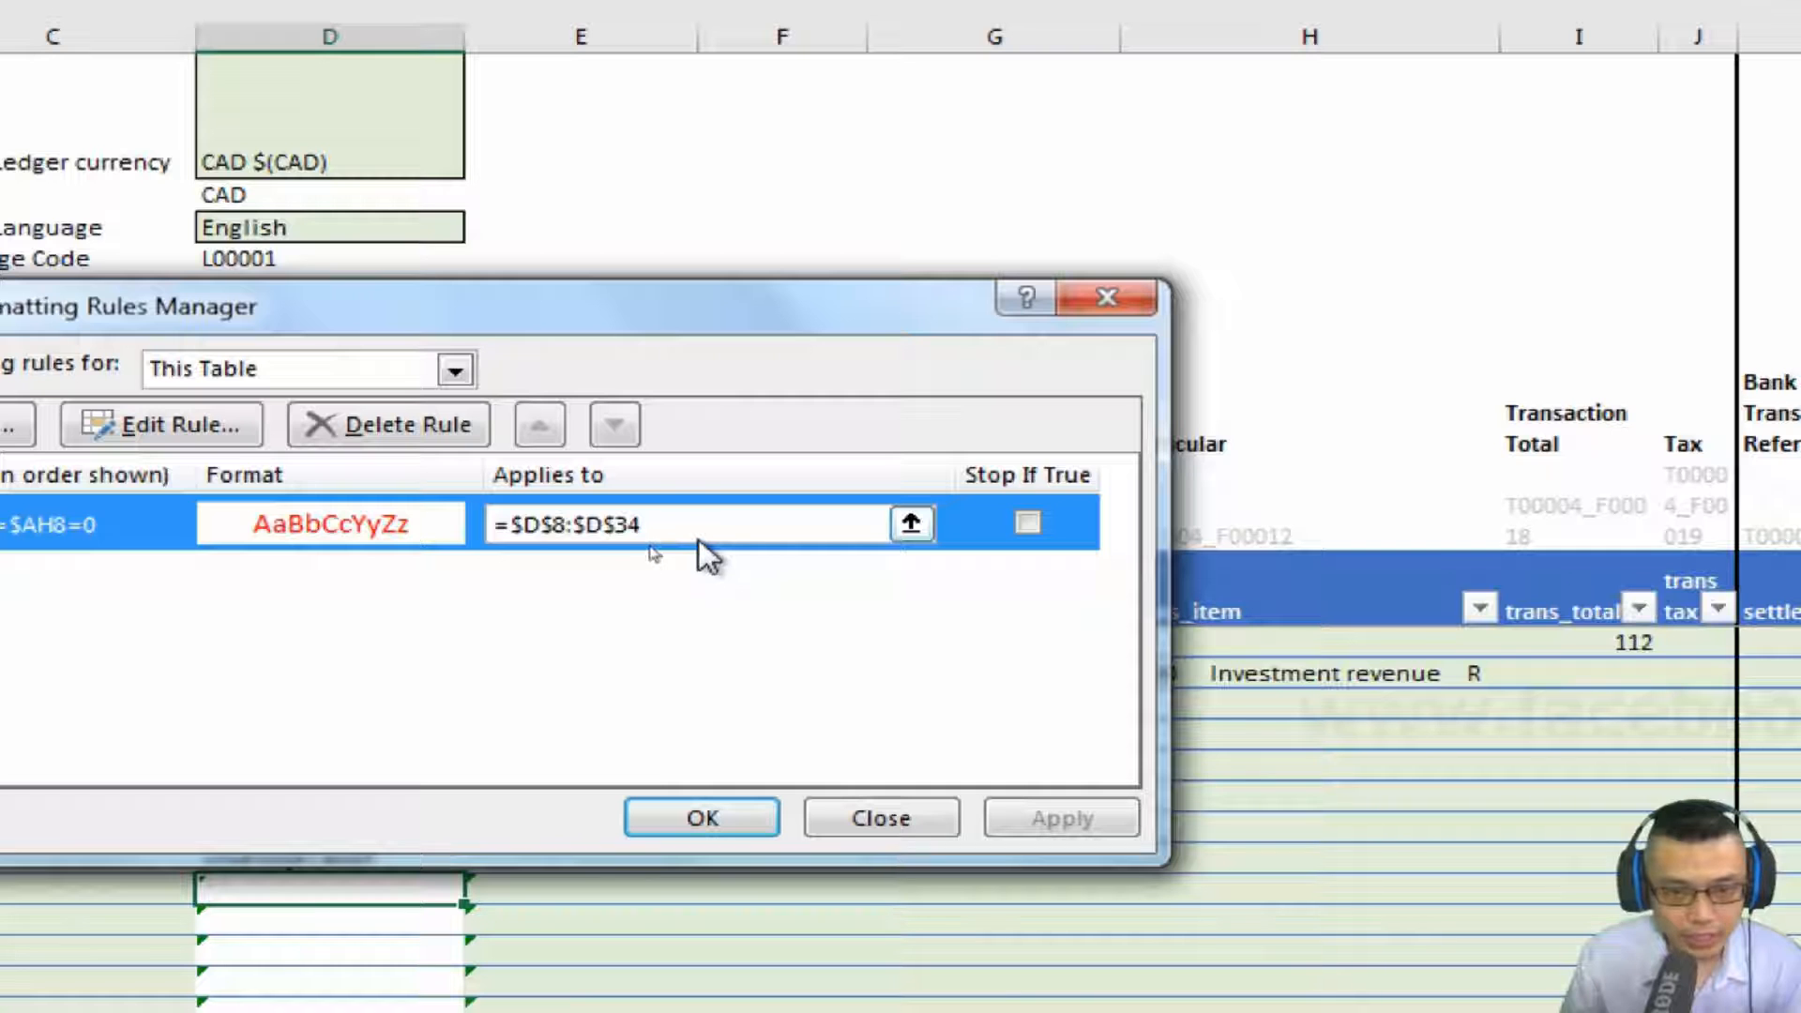
# Set the range of the =$AH8=0 formatting rule to =$D$8:$J$34 and apply it.
pyautogui.click(673, 526)
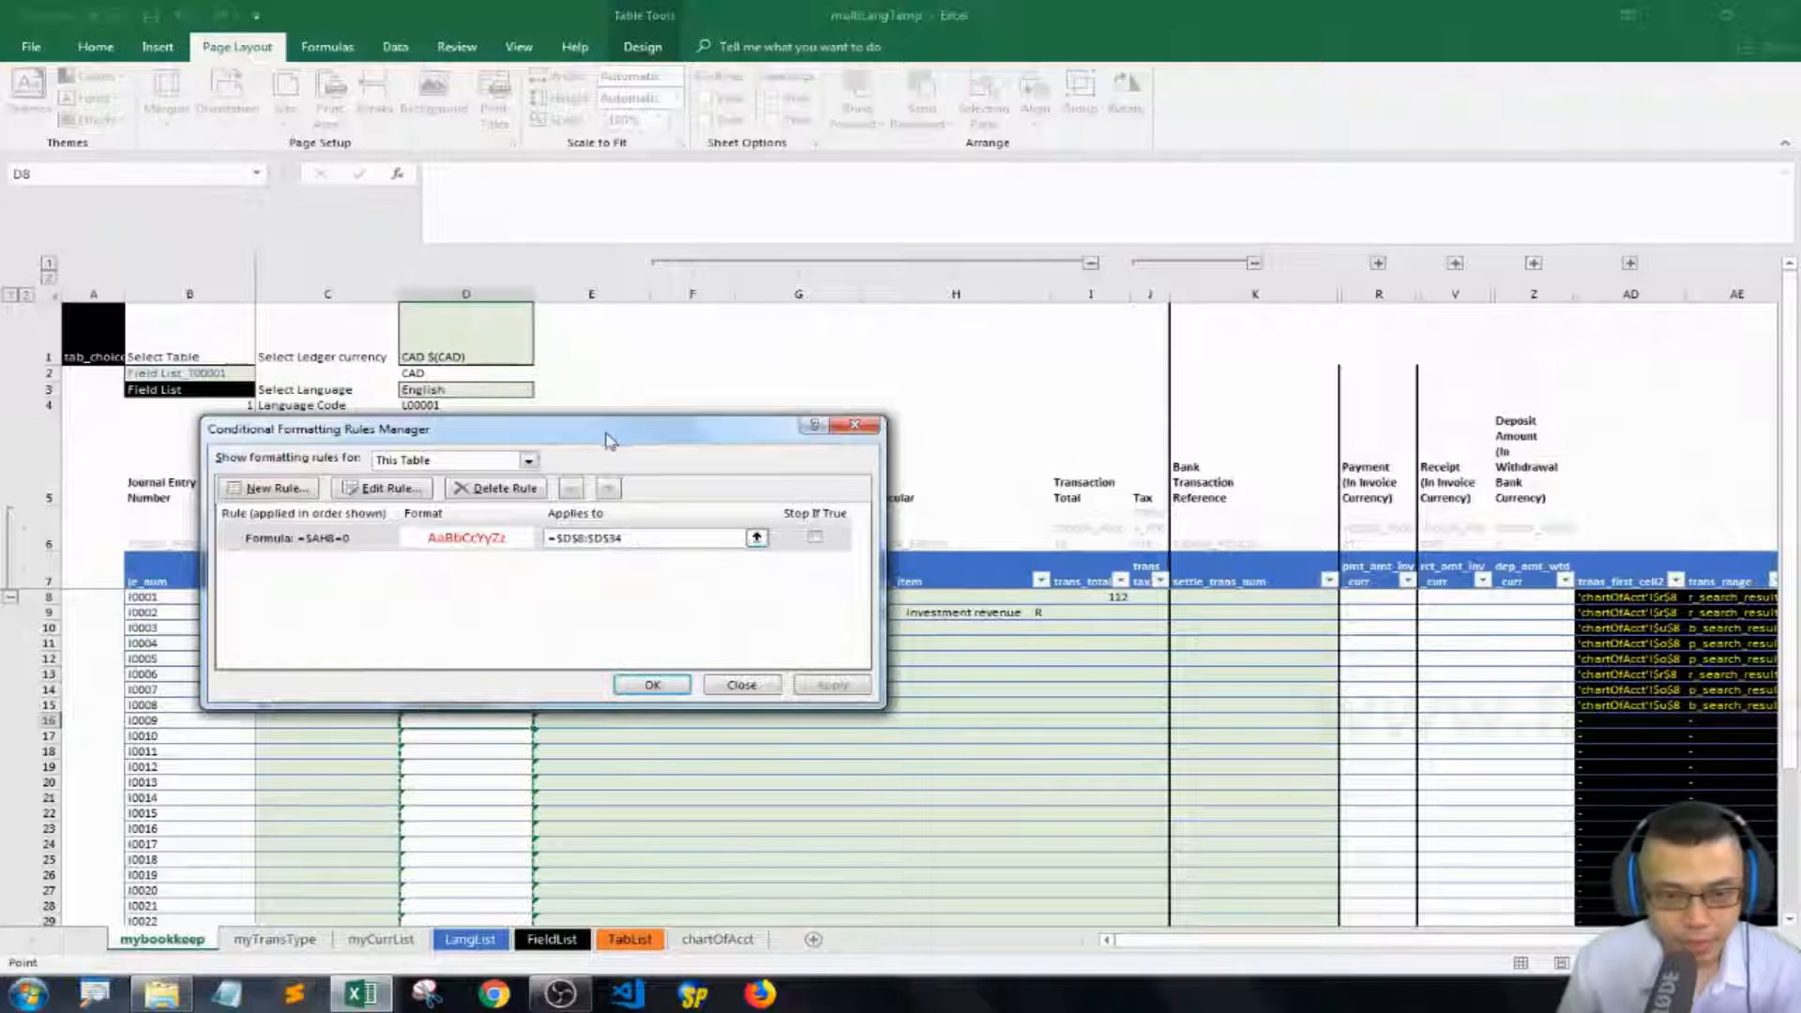
pyautogui.moveTo(608, 439); pyautogui.dragTo(536, 249)
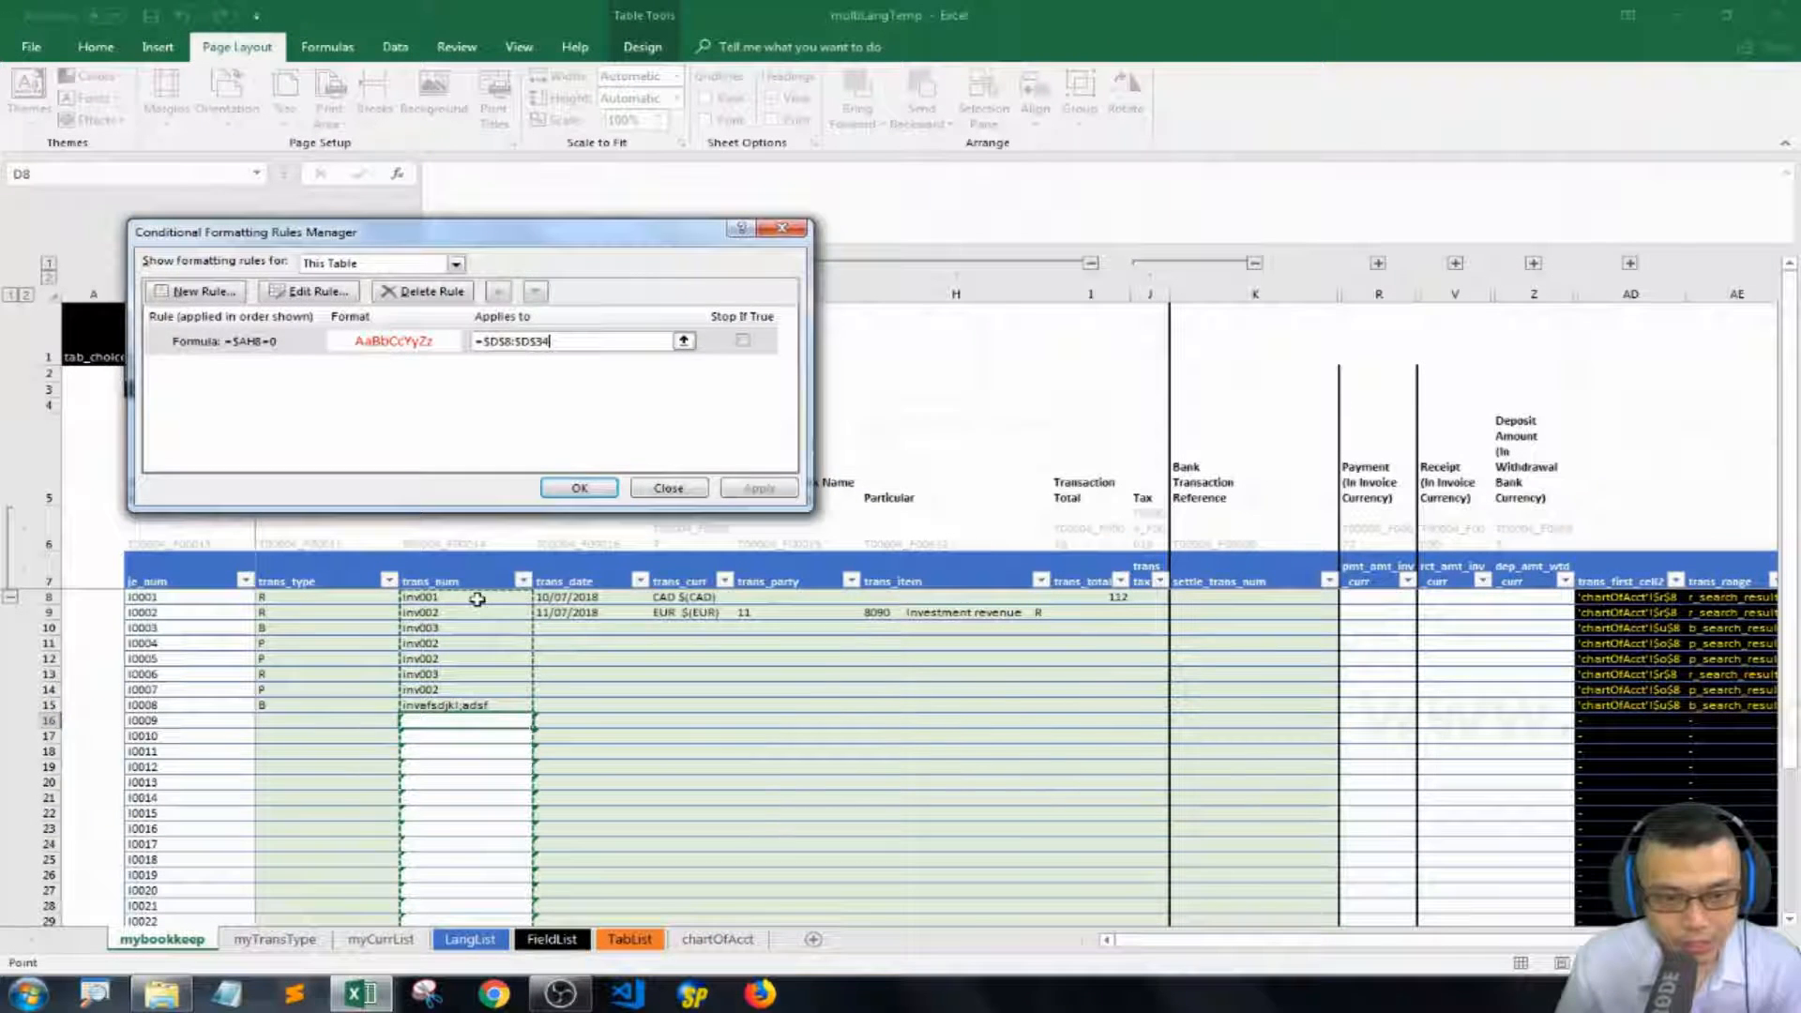
pyautogui.moveTo(477, 598); pyautogui.dragTo(600, 598)
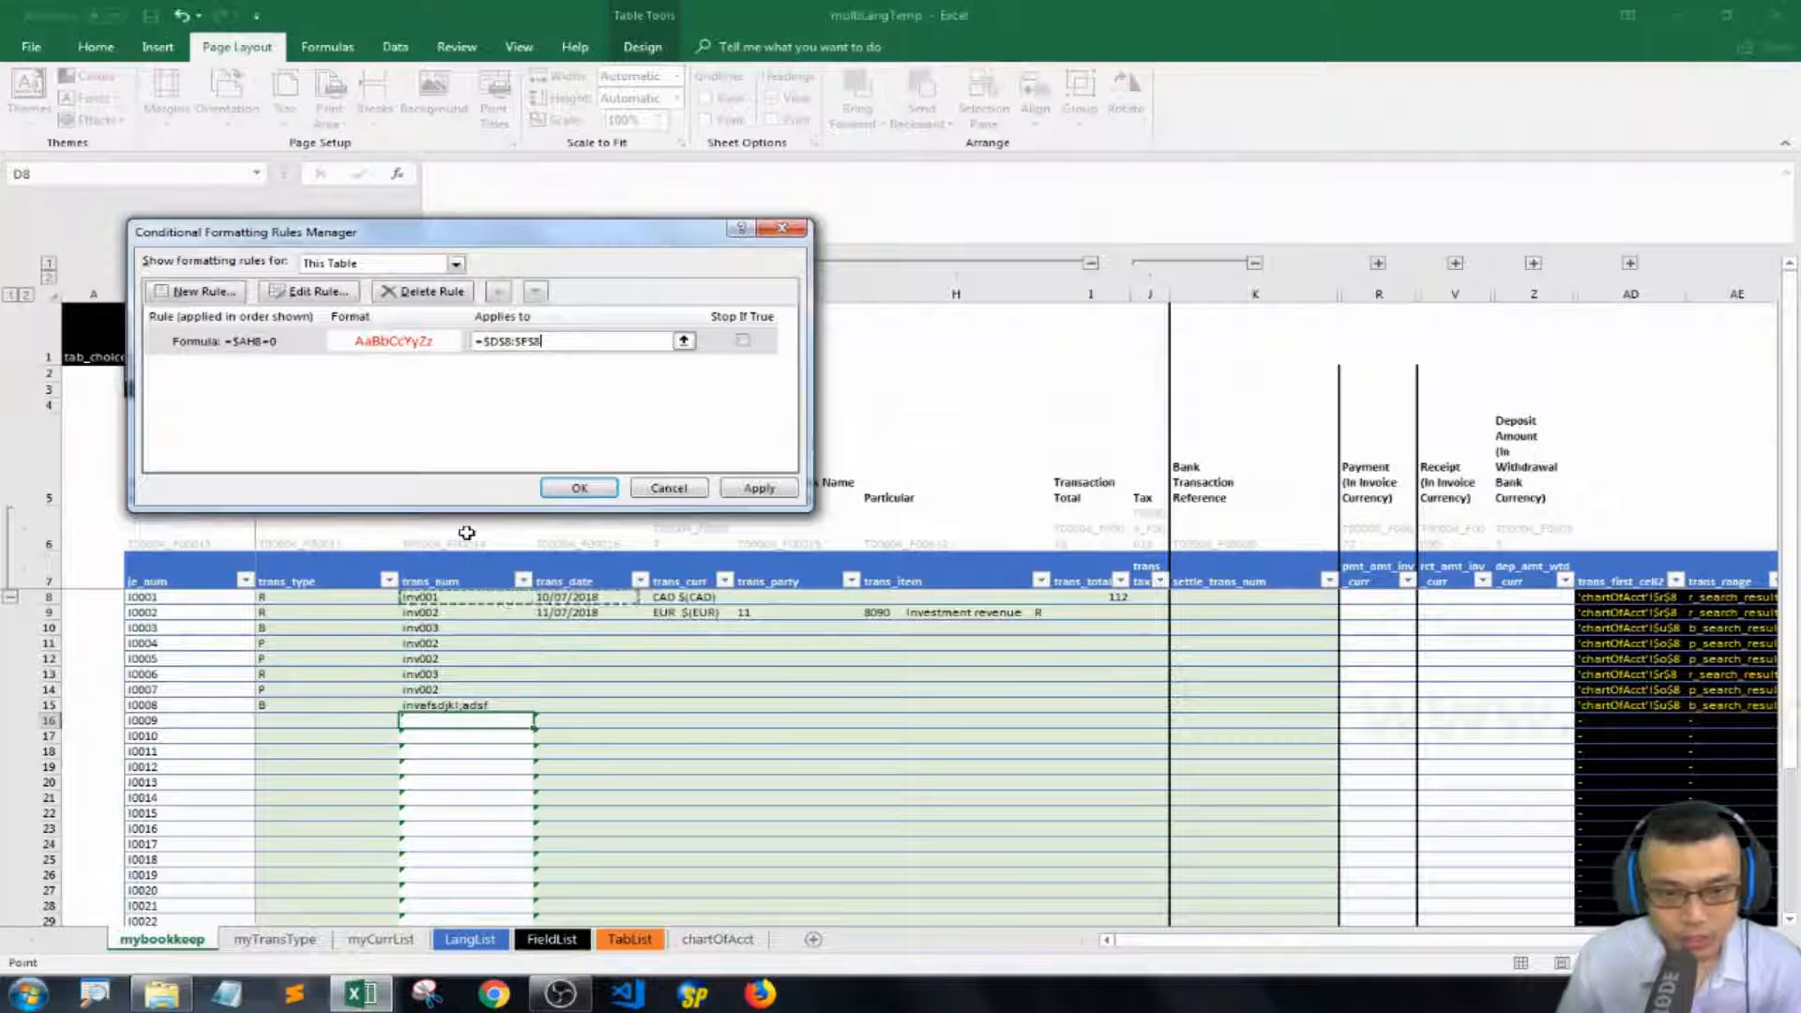
pyautogui.hotkey('shift', 'Right')
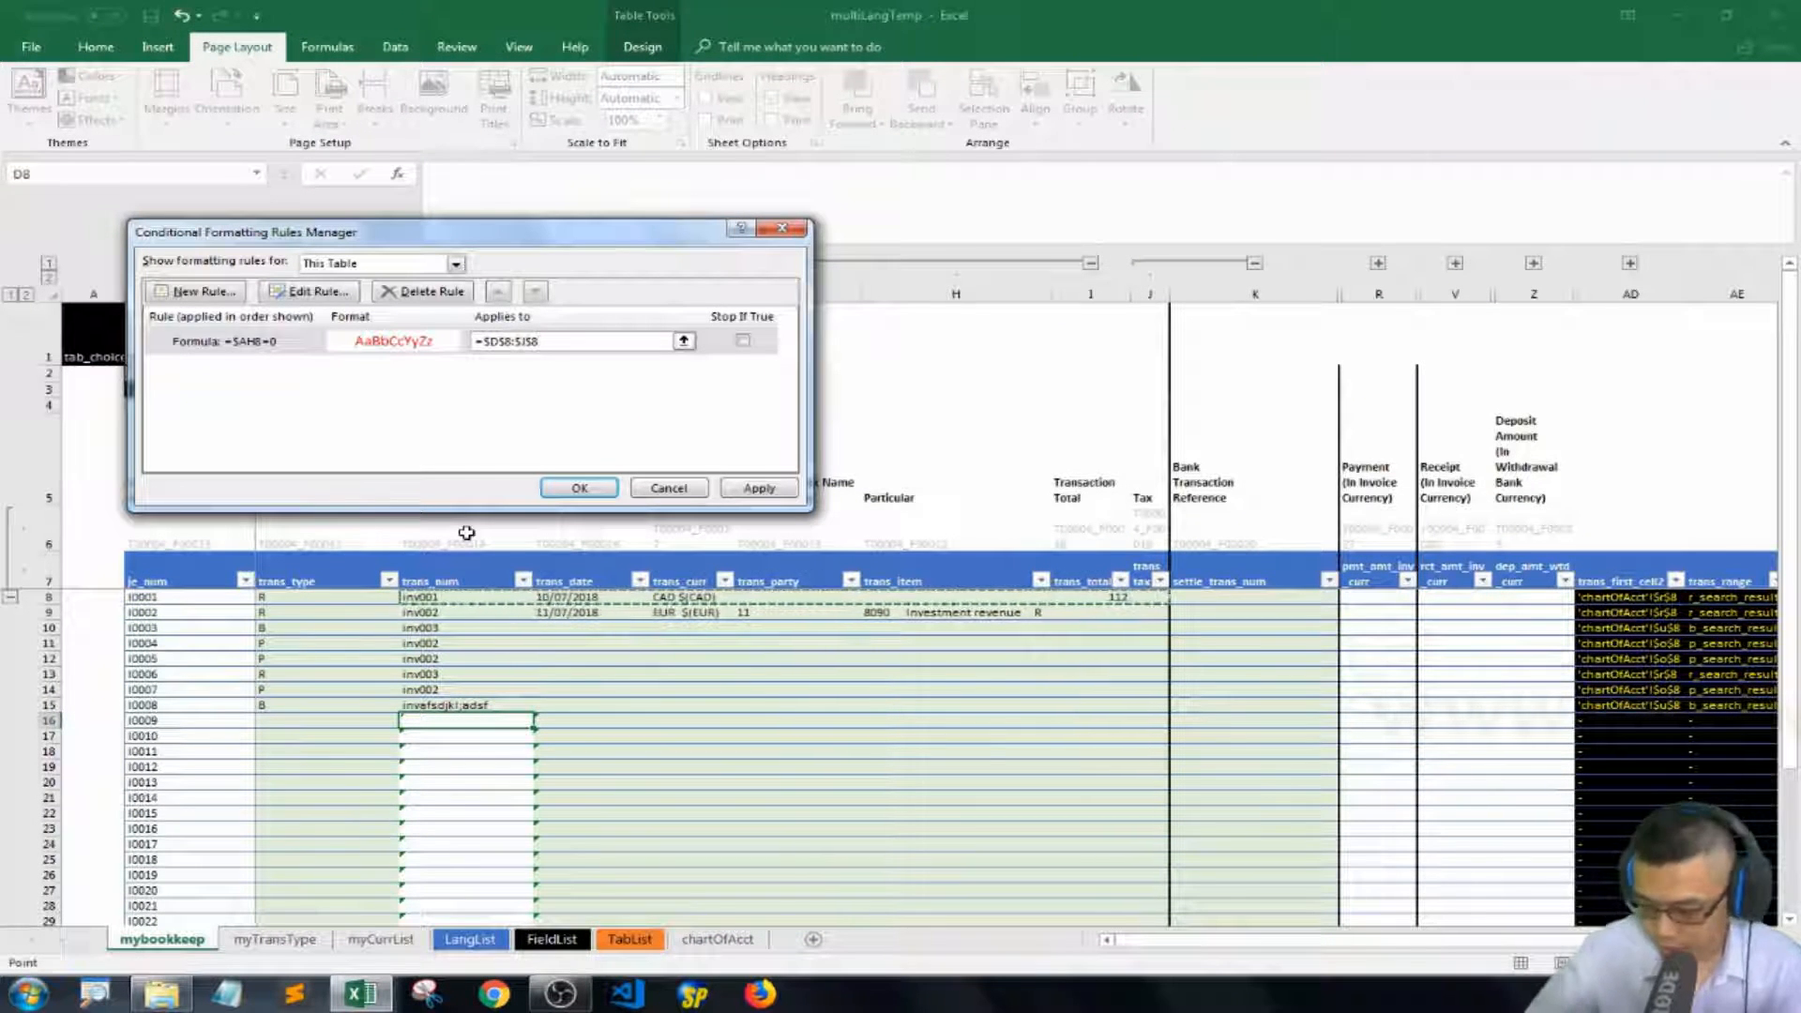
pyautogui.hotkey('ctrl', 'shift', 'Down')
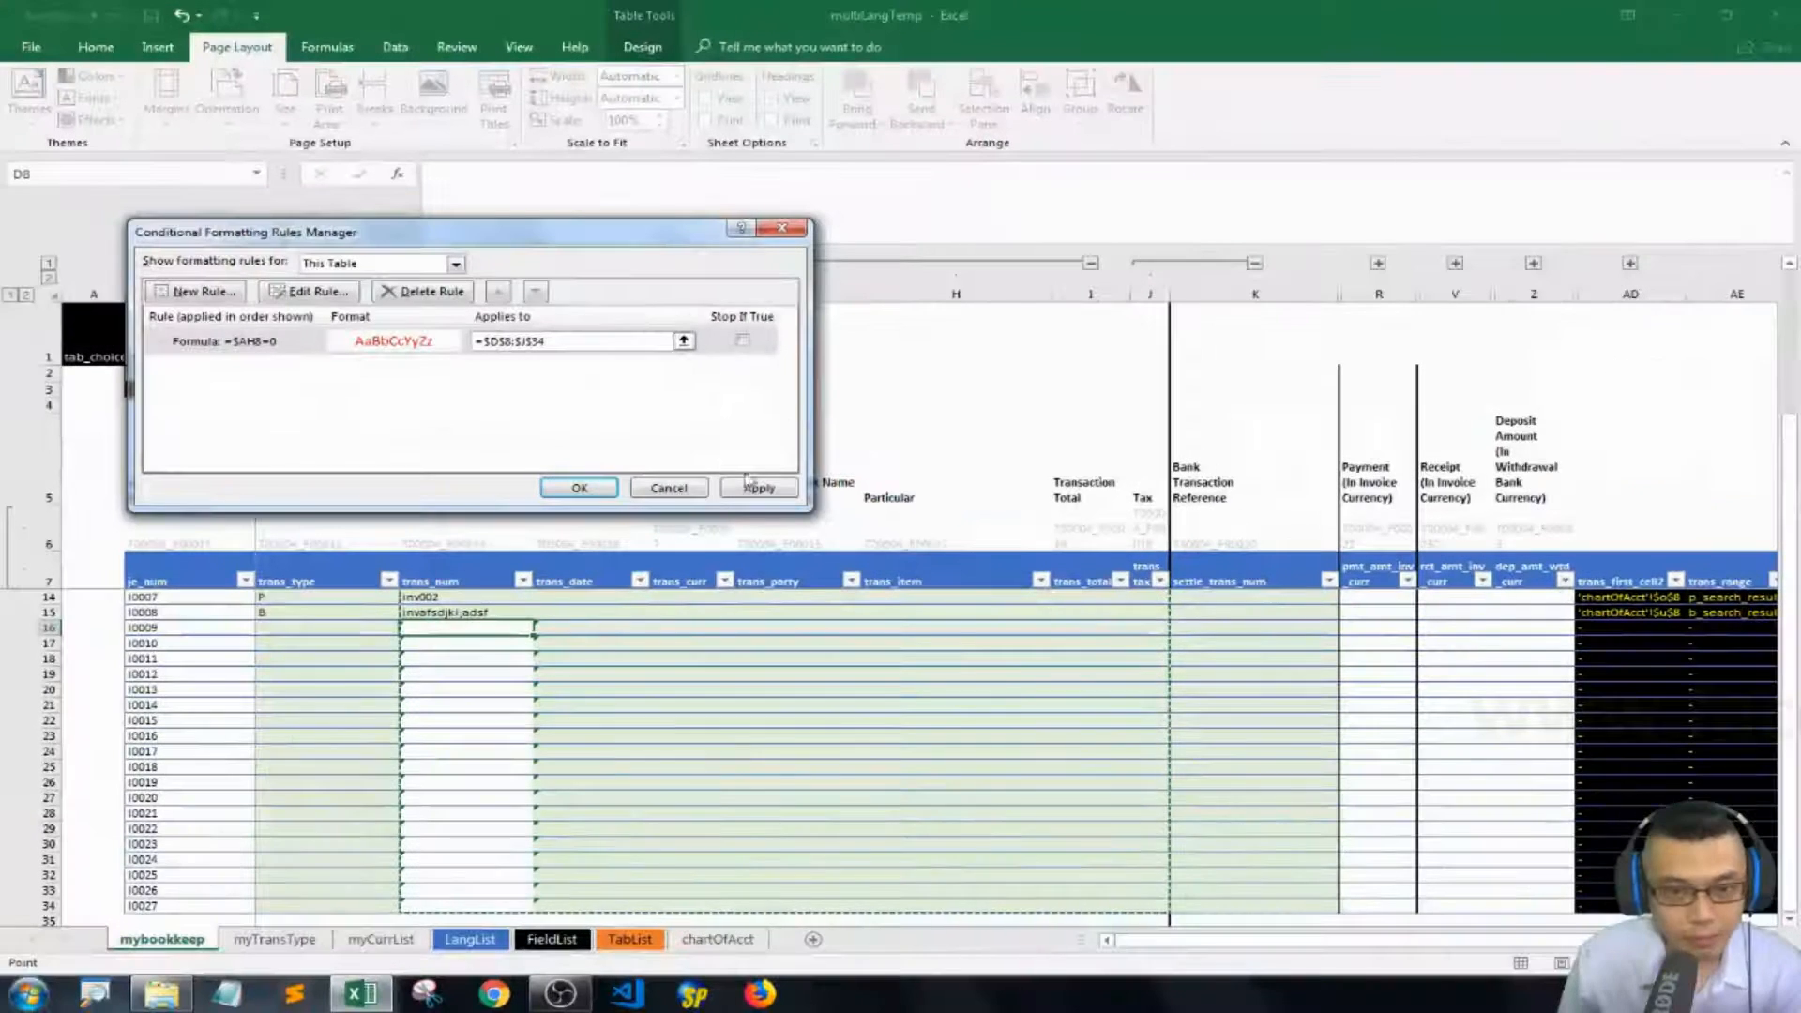
pyautogui.click(677, 457)
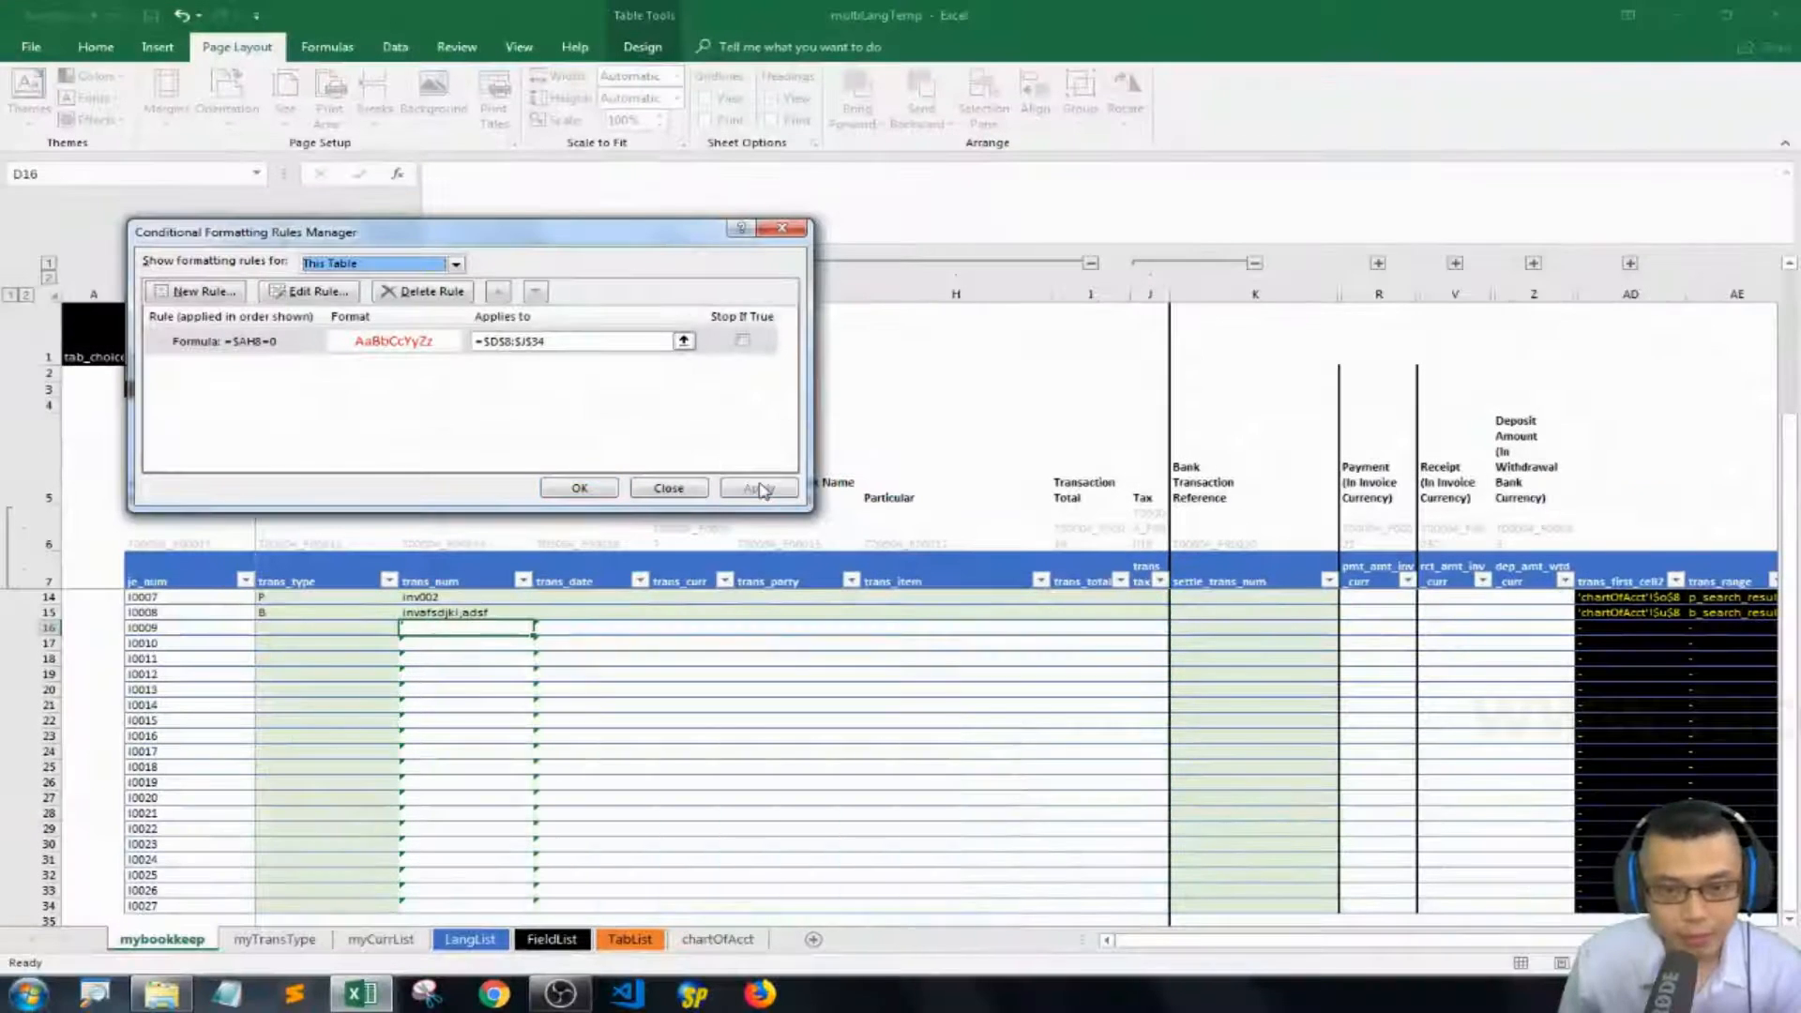
pyautogui.click(596, 495)
# Clear the test text from the trans_num cell of journal entry I0008.
pyautogui.click(591, 515)
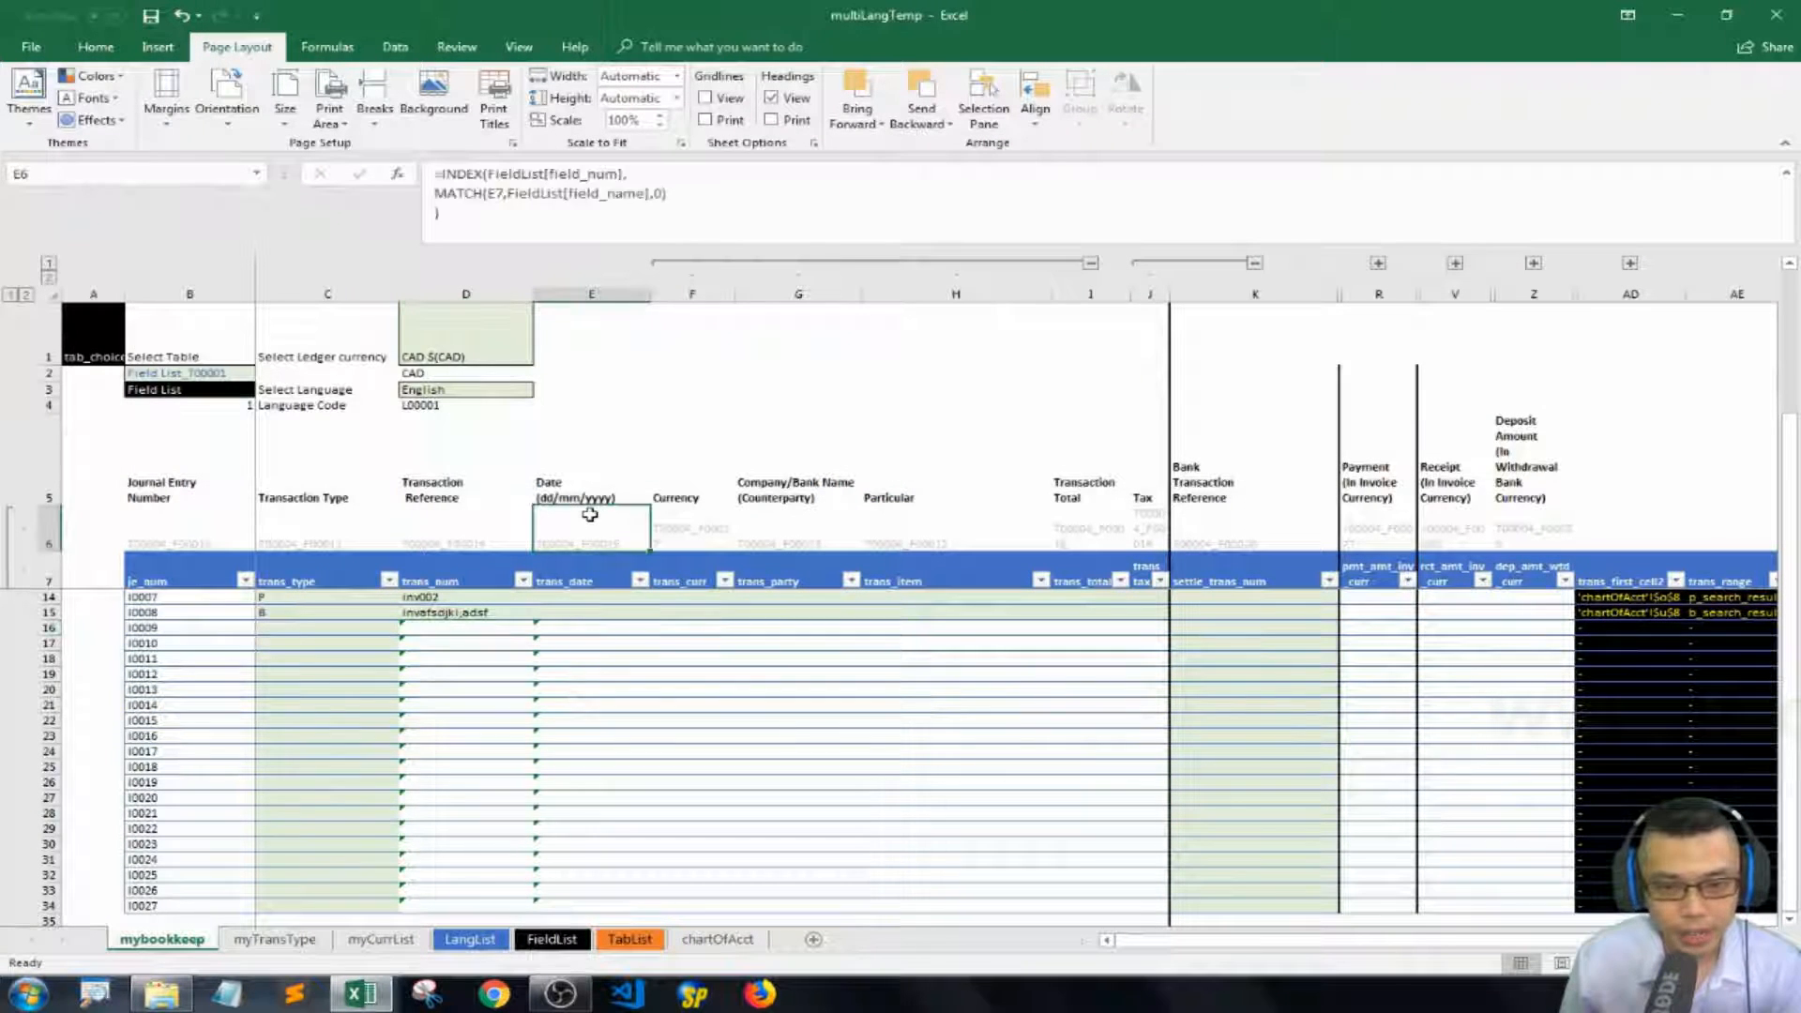
pyautogui.press('Down')
pyautogui.press('Down')
pyautogui.press('Down')
pyautogui.press('Down')
pyautogui.press('Down')
pyautogui.press('Down')
pyautogui.press('Down')
pyautogui.press('Down')
pyautogui.press('Down')
pyautogui.press('Left')
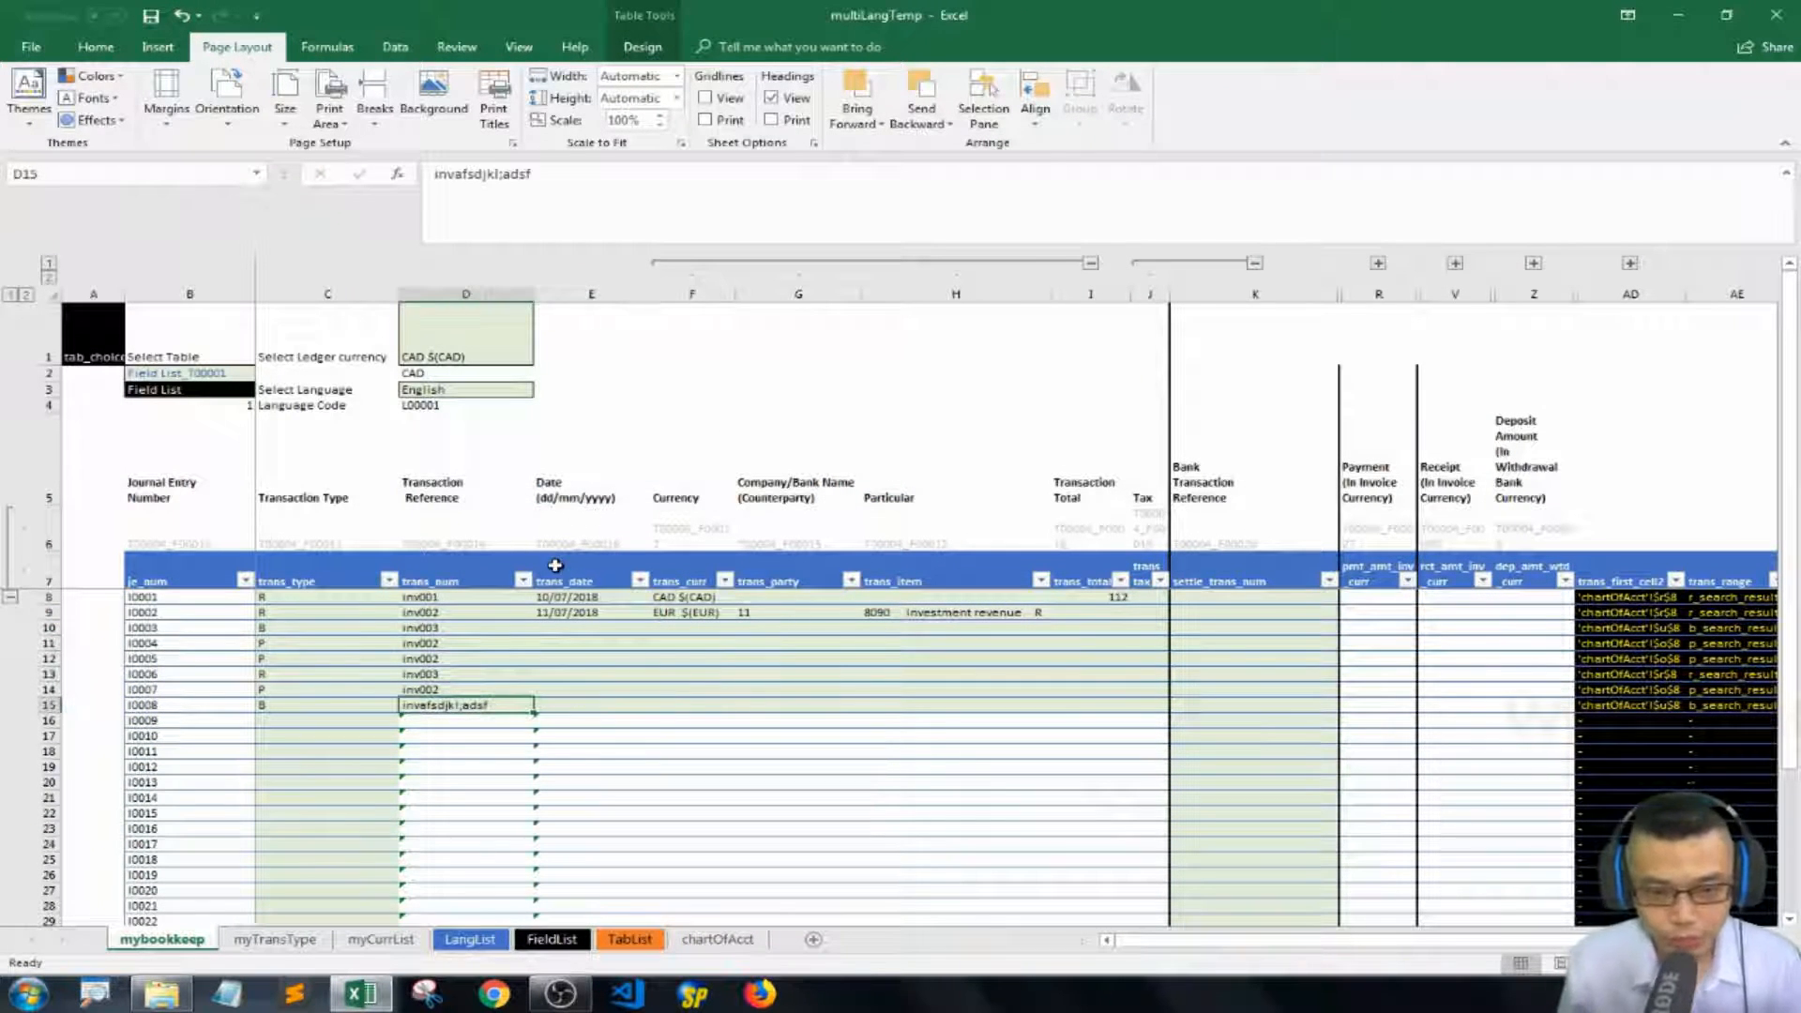
# Enter R as the transaction type of journal entry I0009 to test the row formatting, and clear it again.
pyautogui.press('Left')
pyautogui.press('Down')
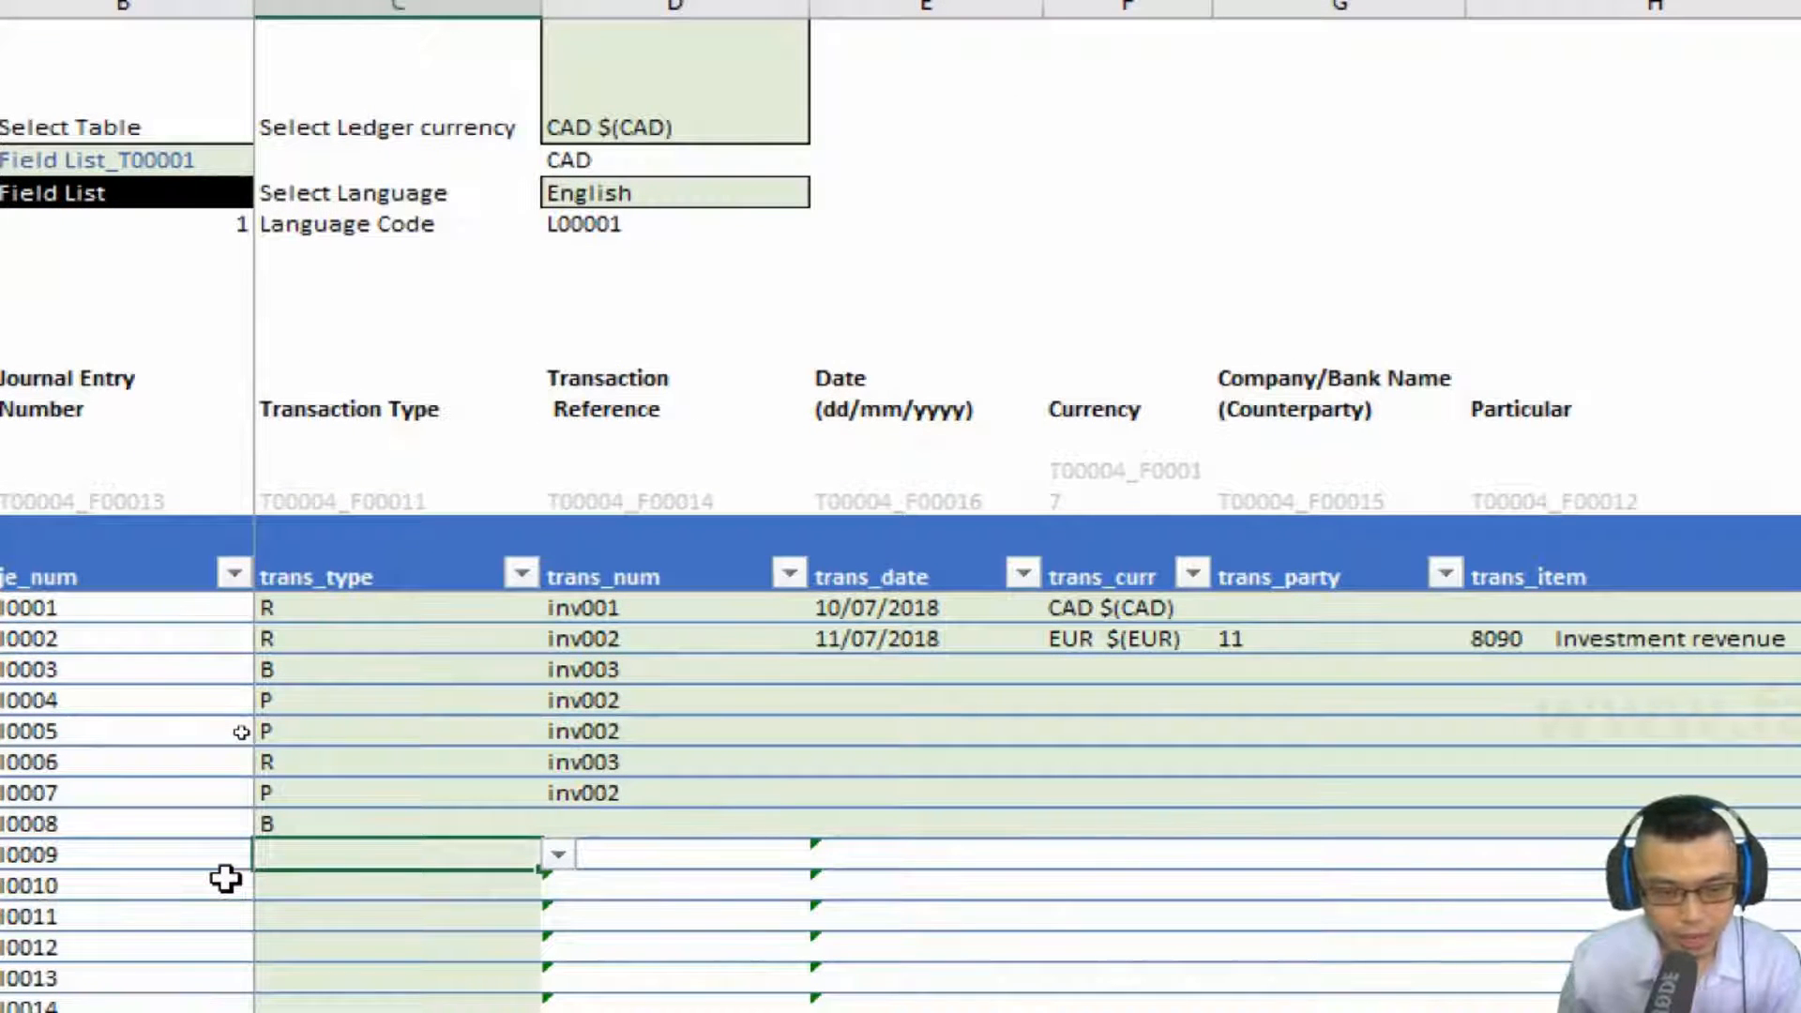
pyautogui.press('Right')
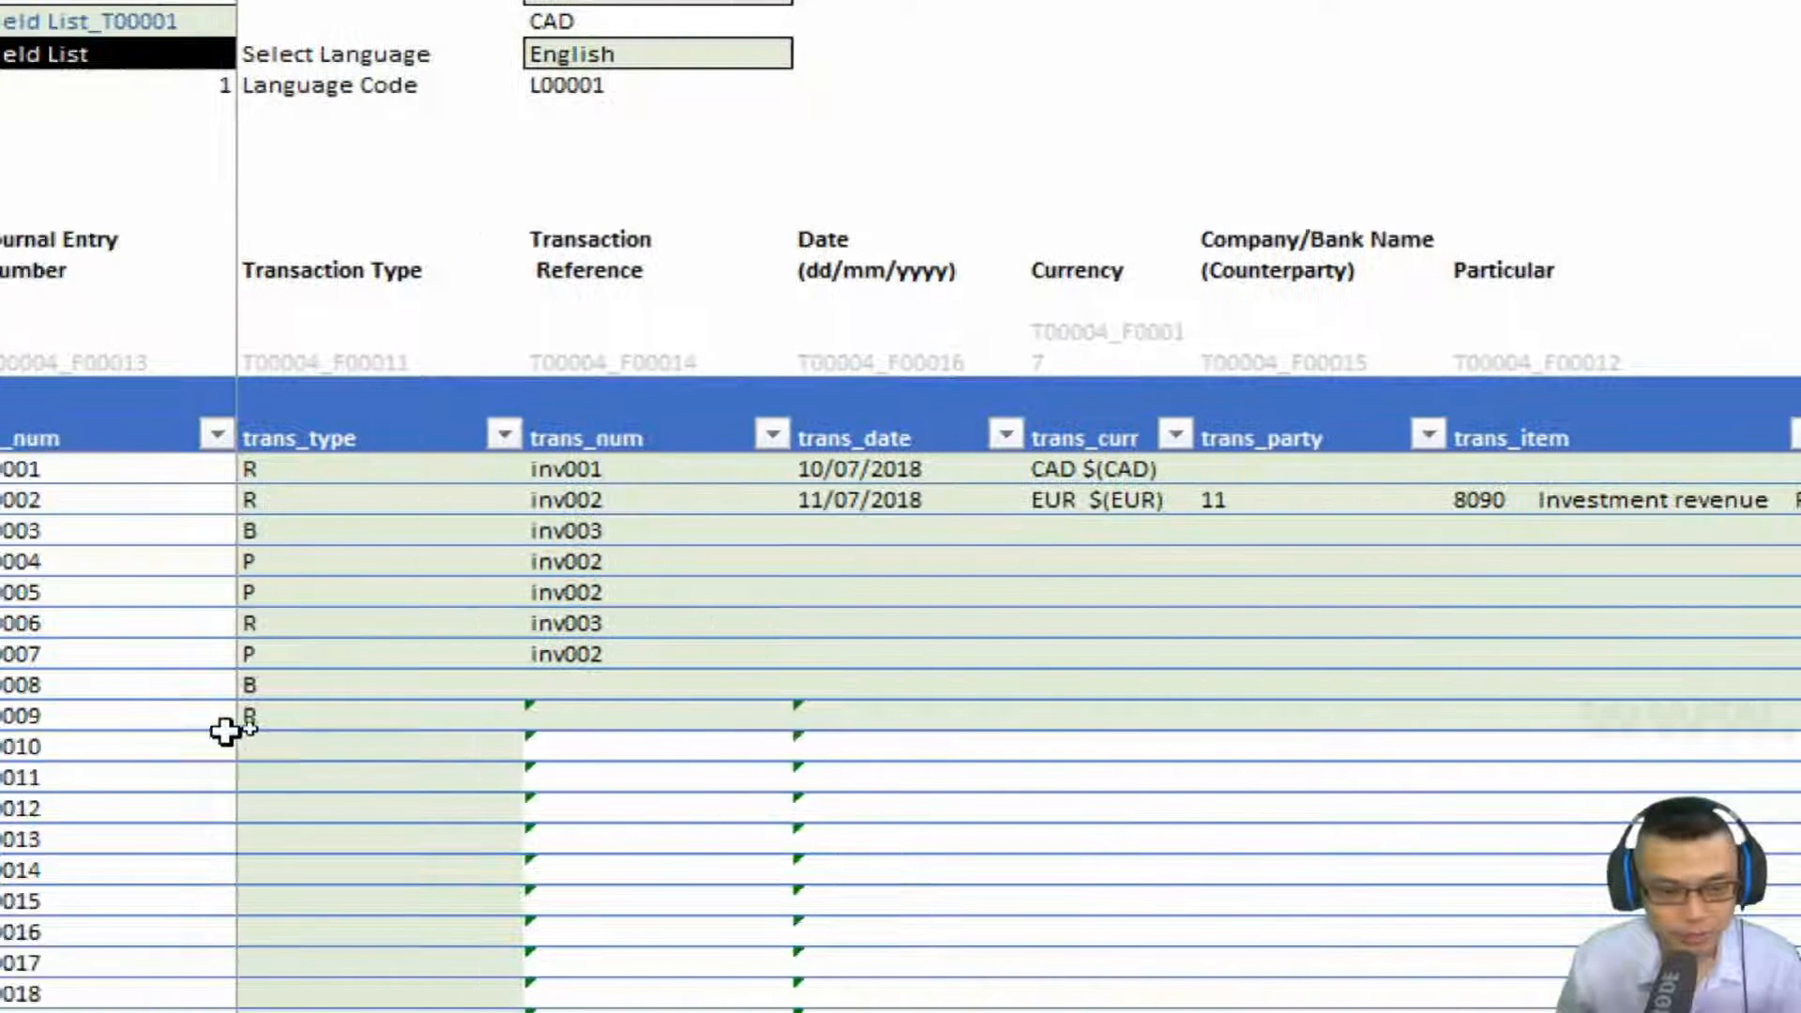
pyautogui.click(269, 714)
pyautogui.press('Right')
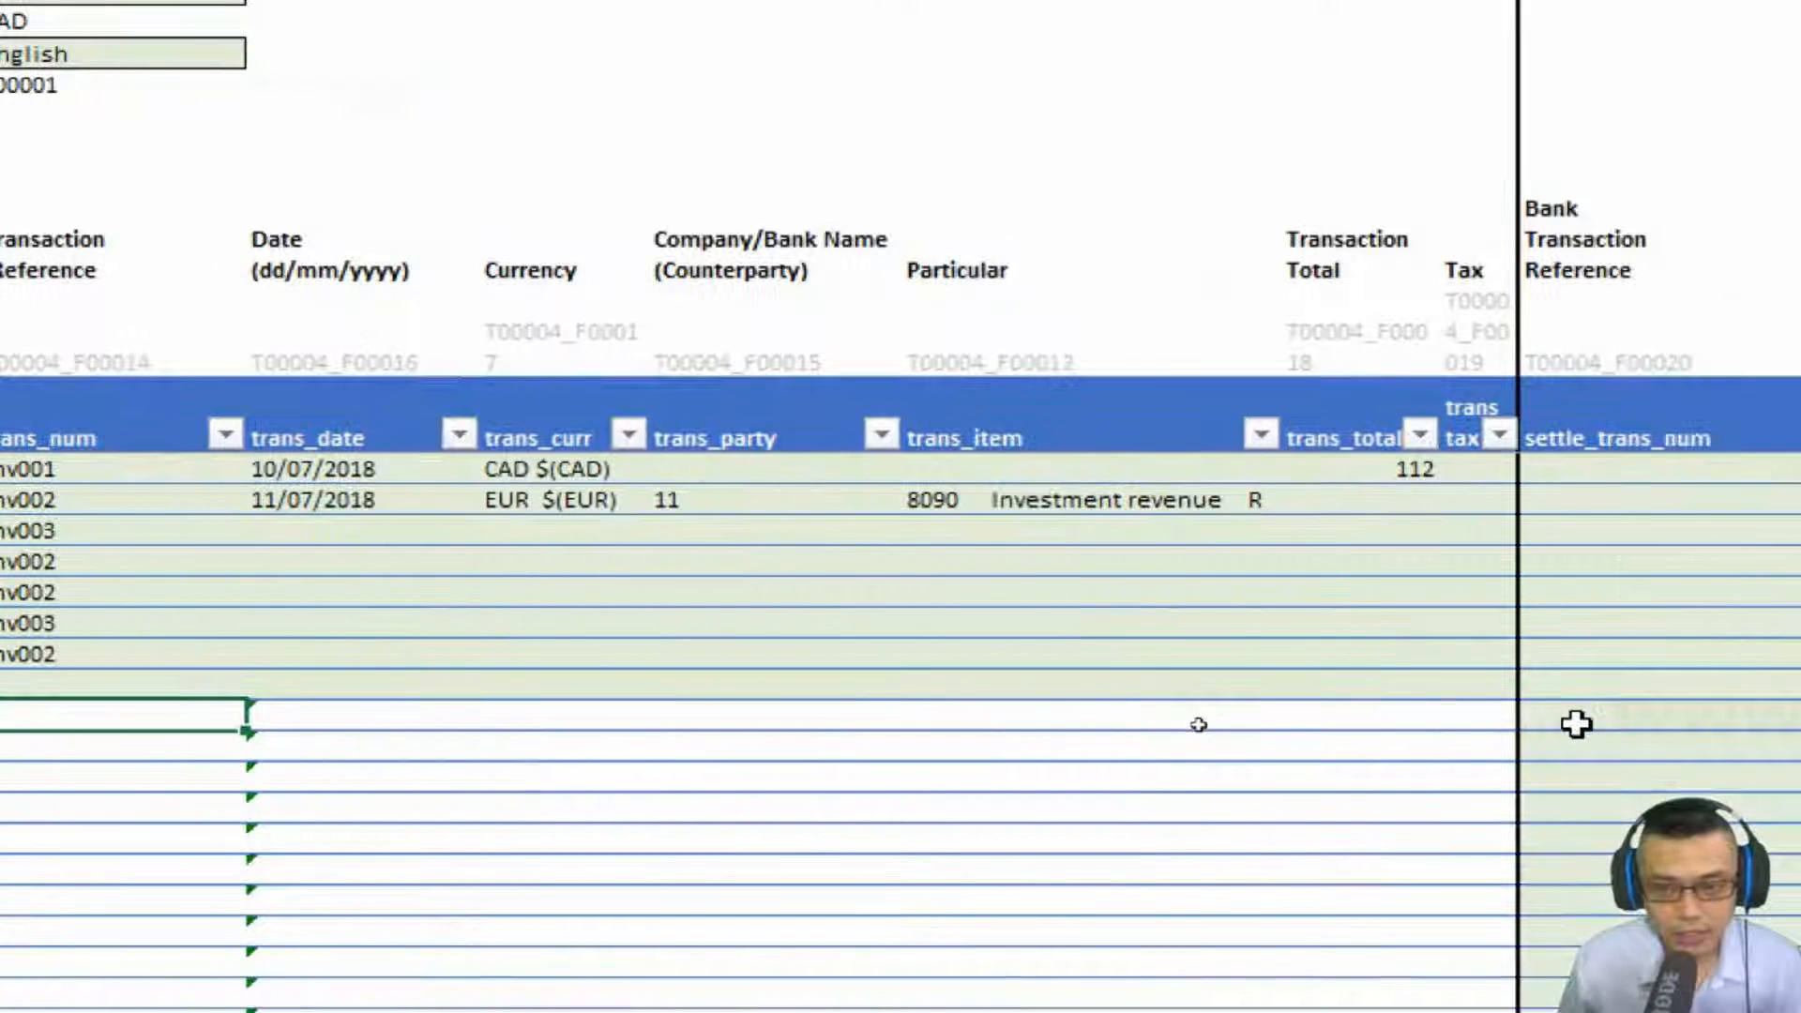
pyautogui.click(1431, 728)
pyautogui.press('Left')
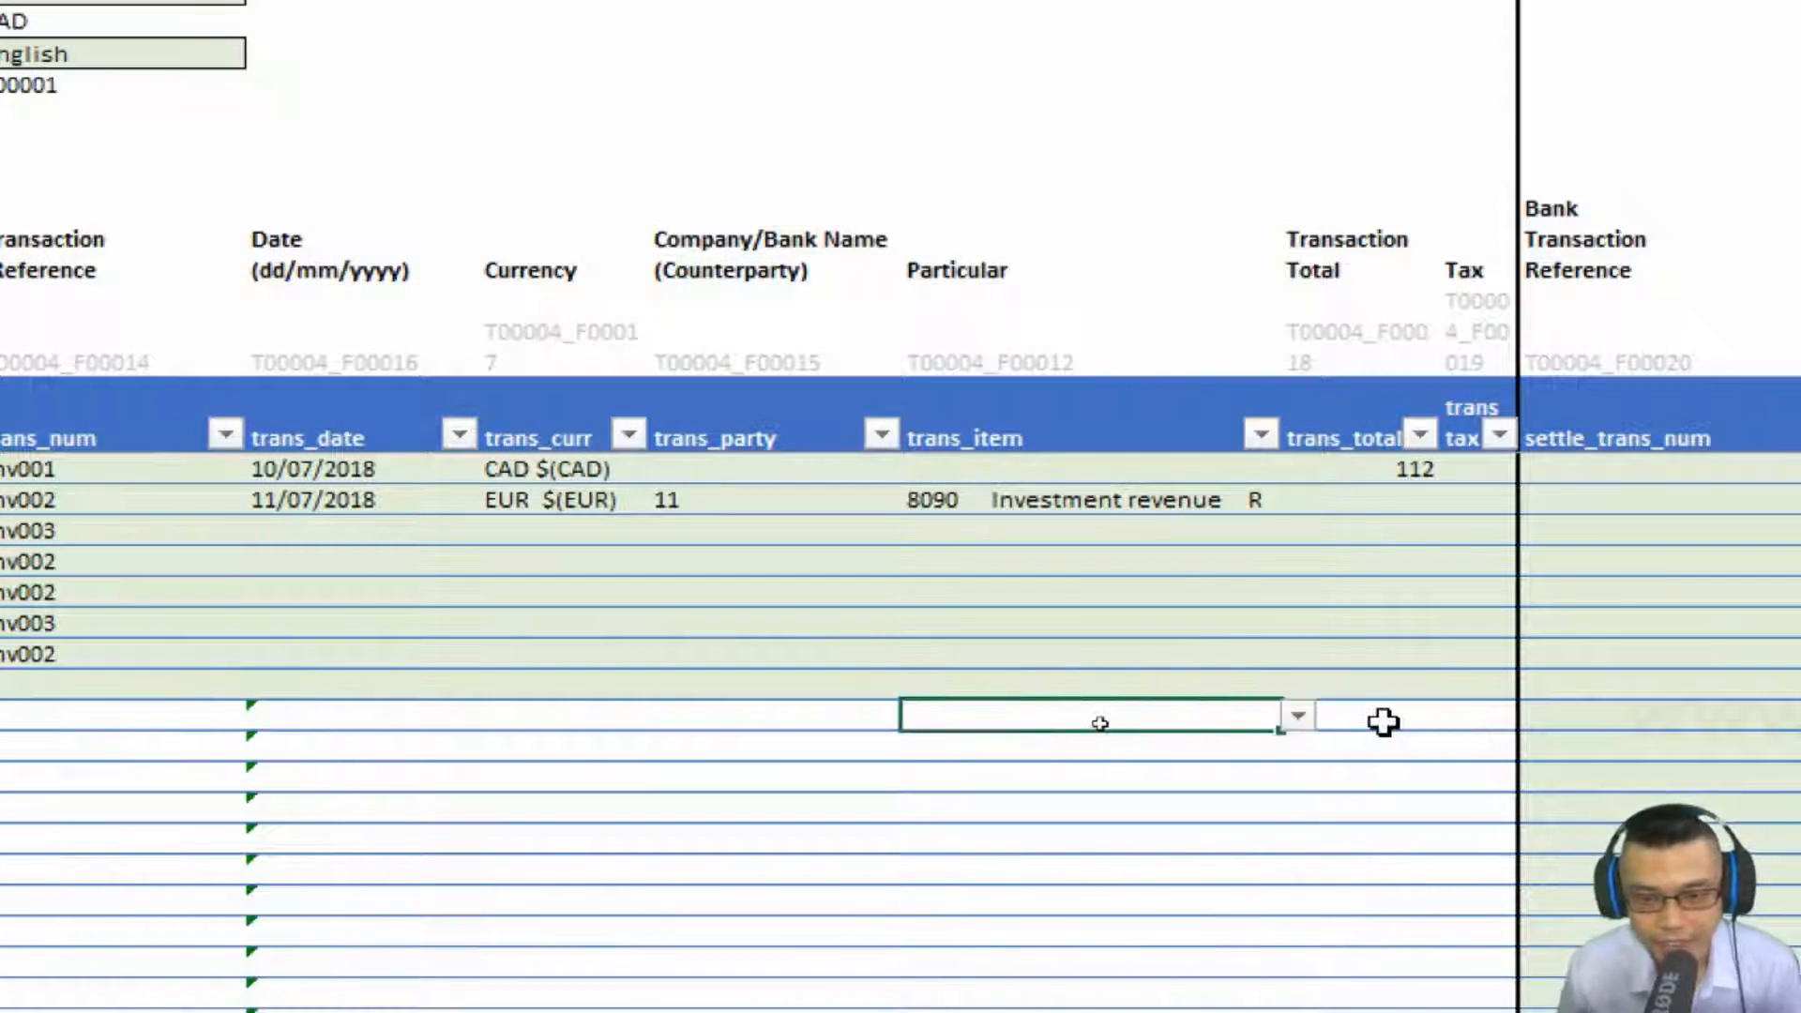
# Expand the grouped settlement columns L to Q and select the Payment Date heading in M5.
pyautogui.click(1293, 562)
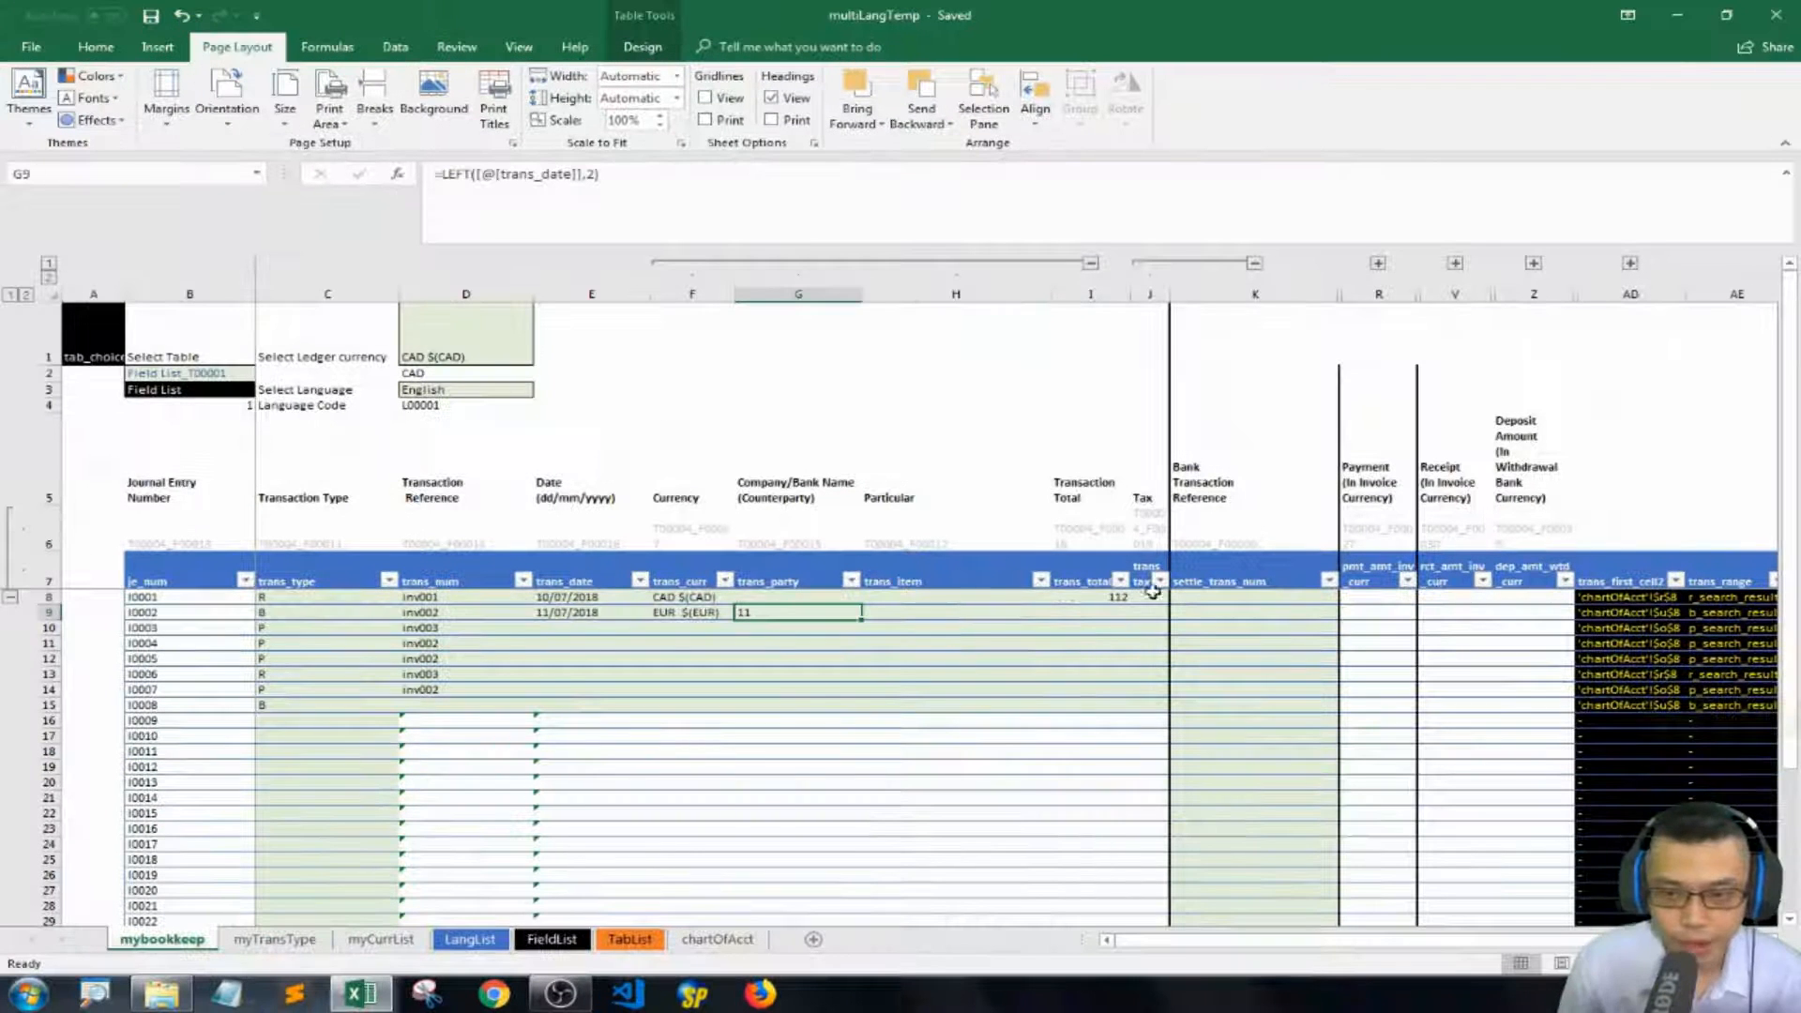
pyautogui.click(1121, 460)
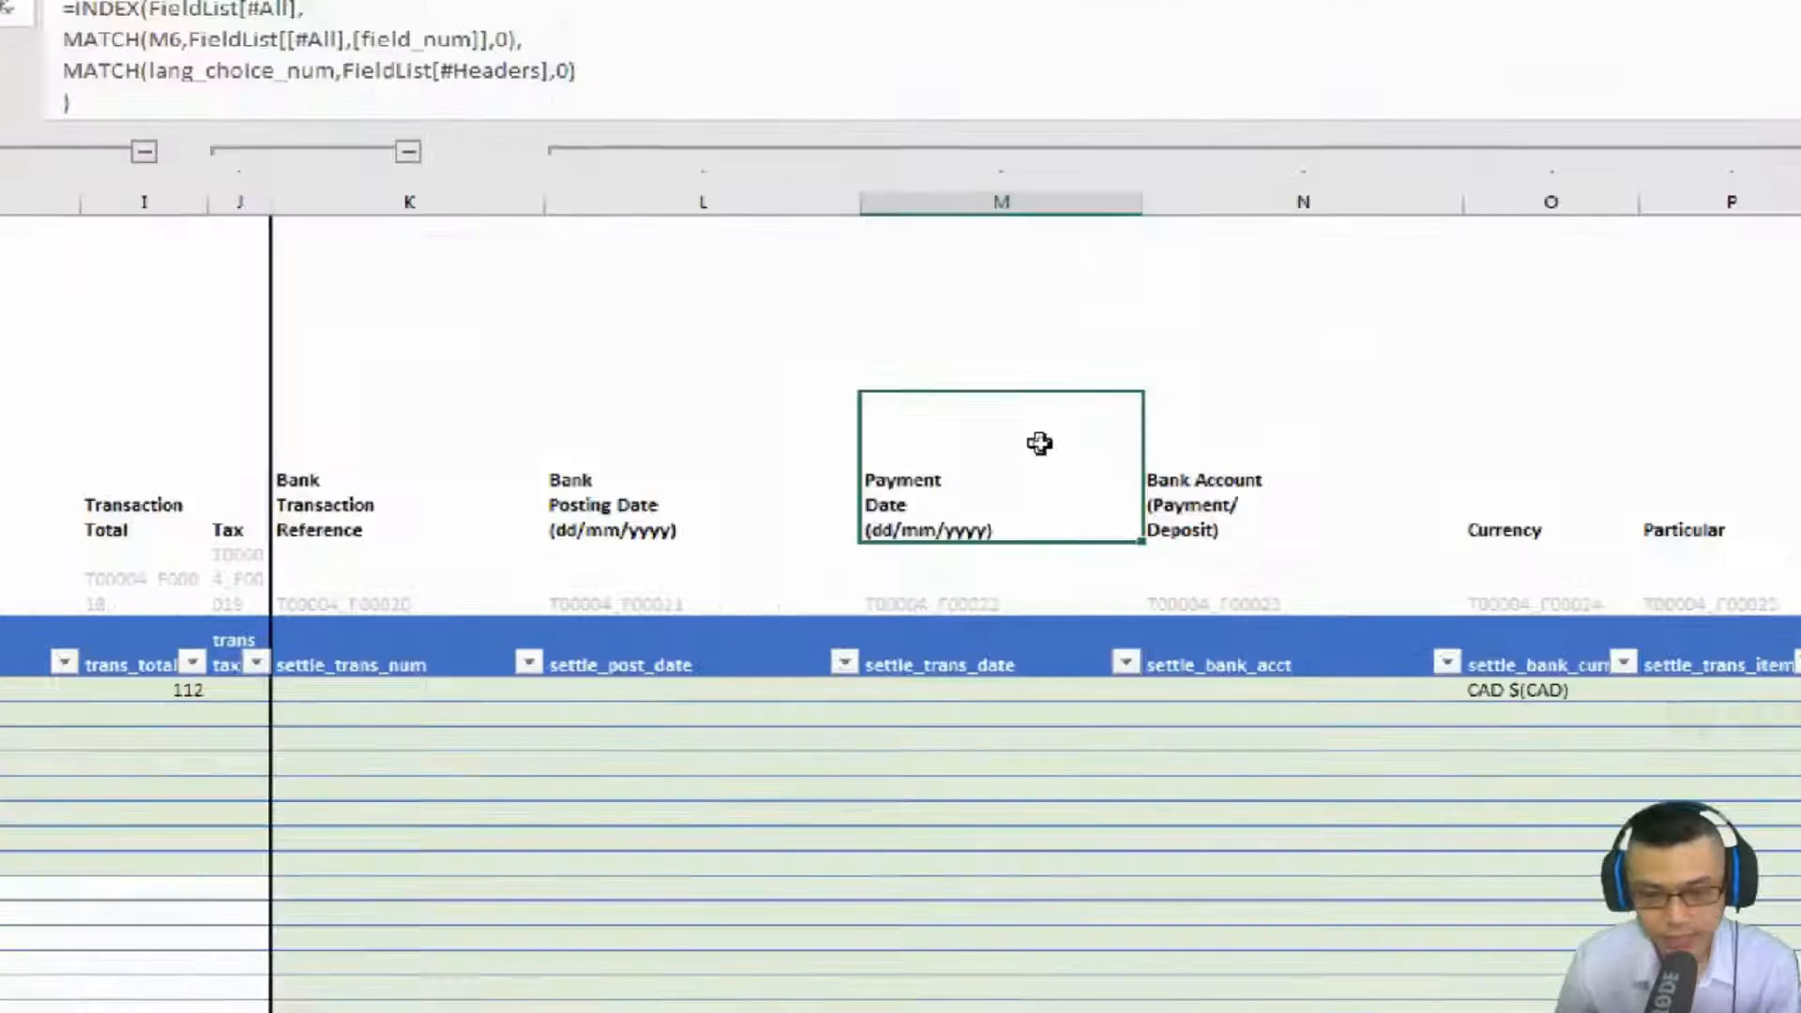
pyautogui.hscroll(-3, 225, 695)
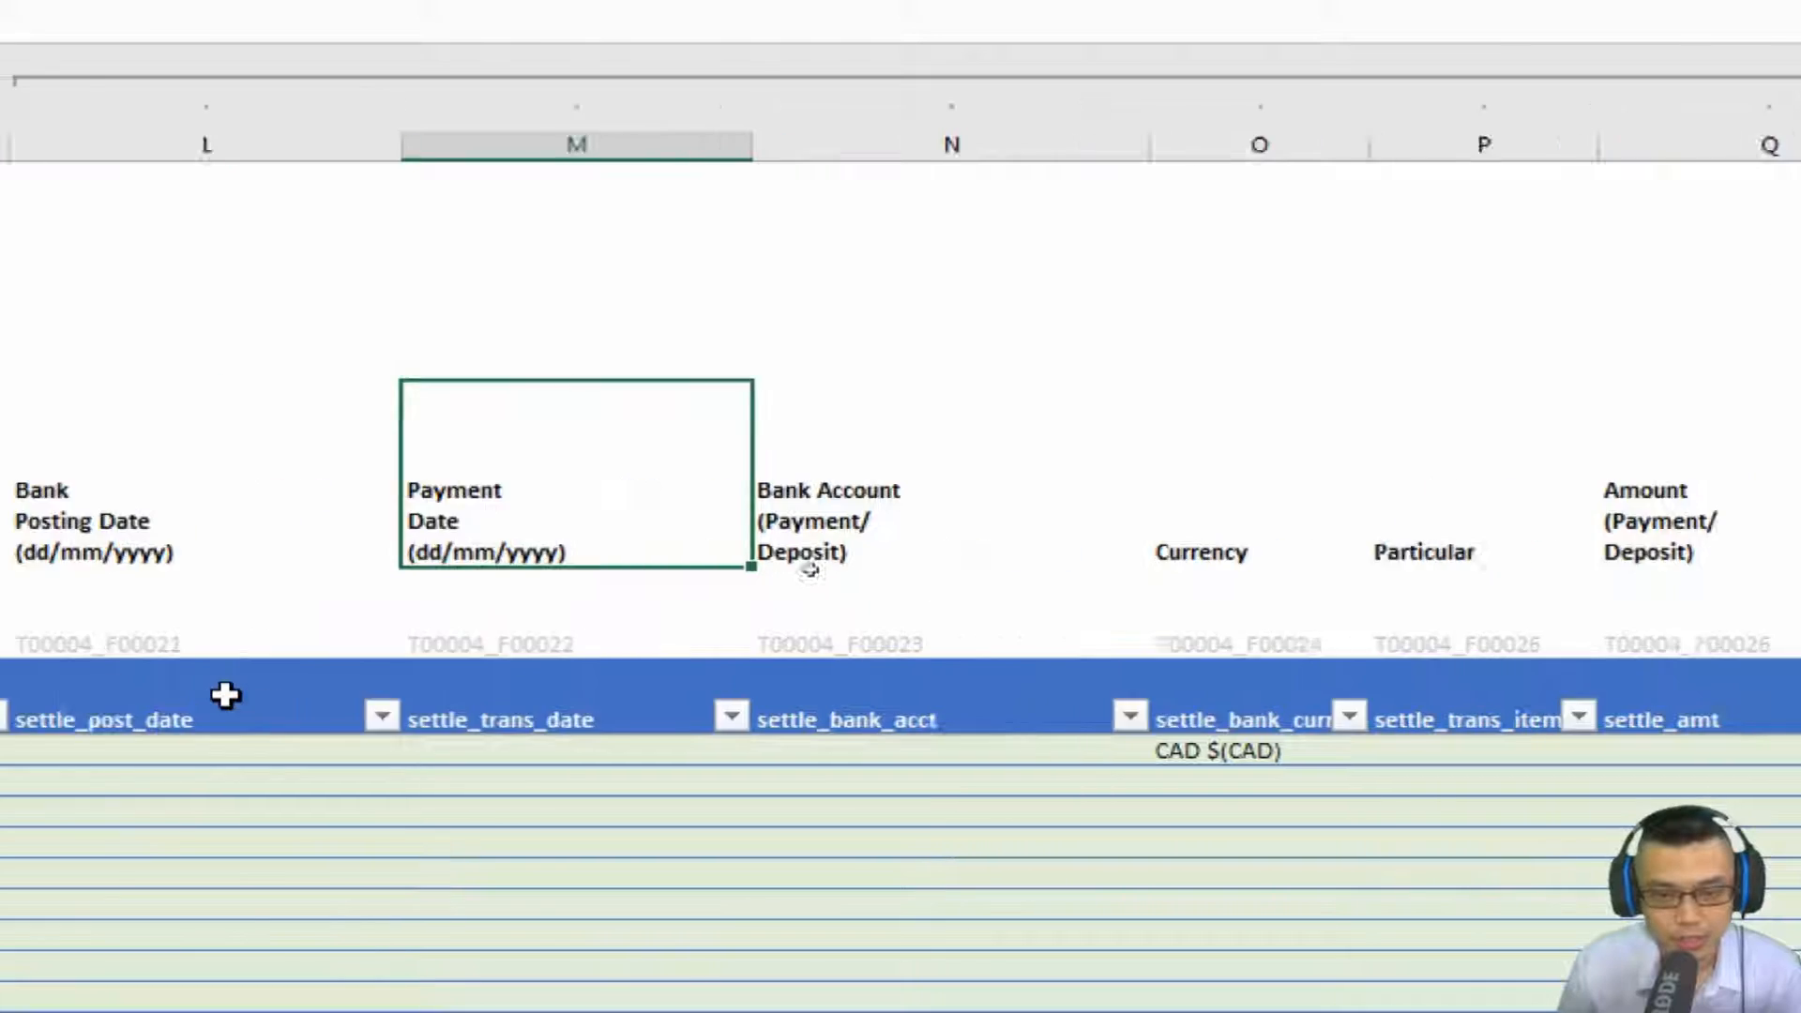